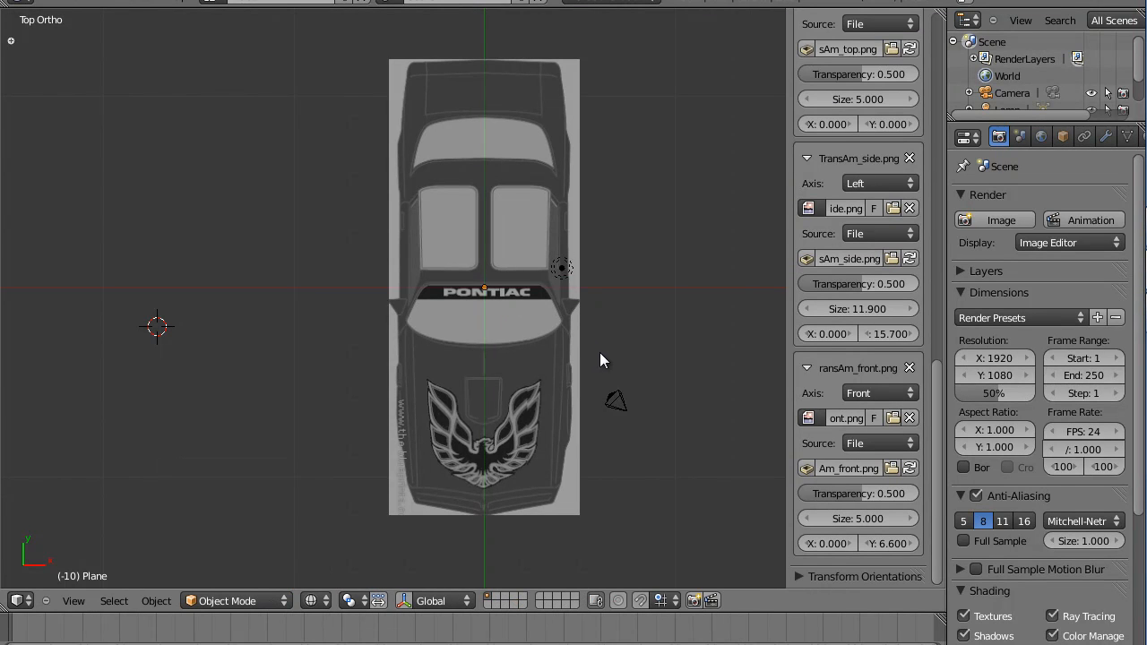
Select the lamp and the camera together and hide them from the viewport.
right_click(561, 268)
shift+right_click(620, 405)
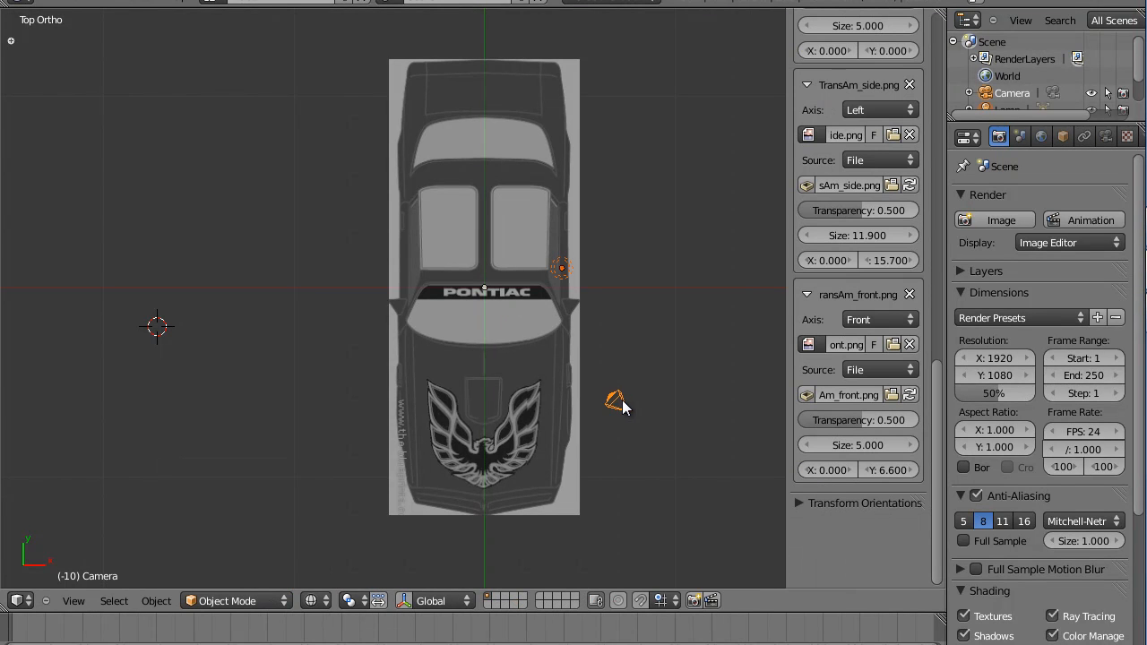
key(Delete)
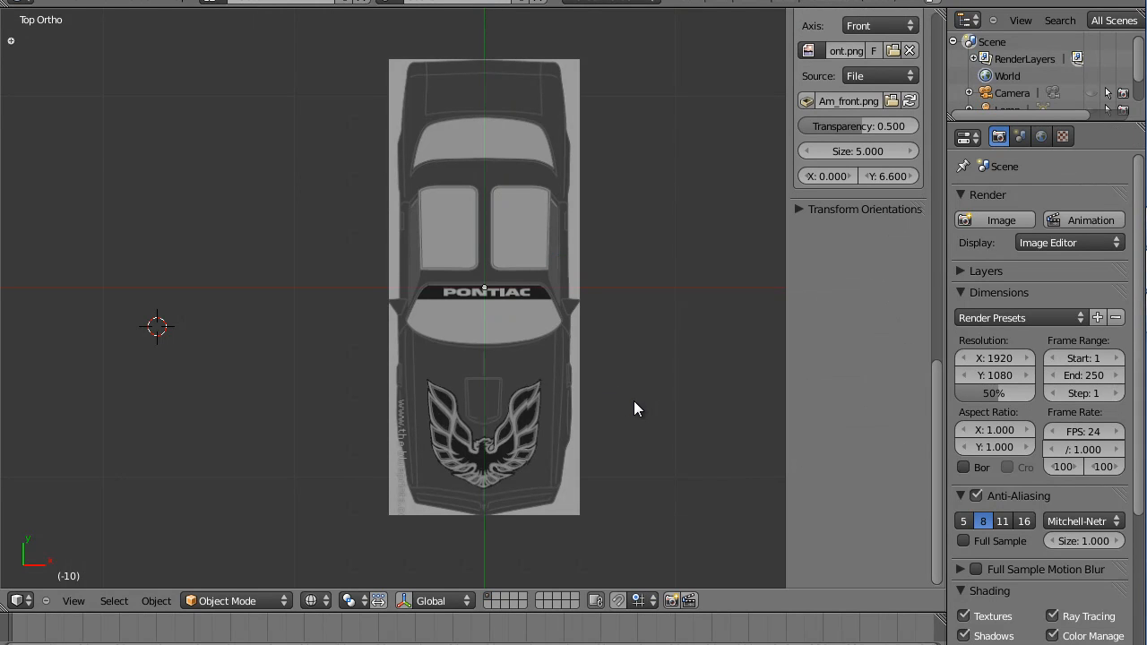
key(ctrl+z)
key(h)
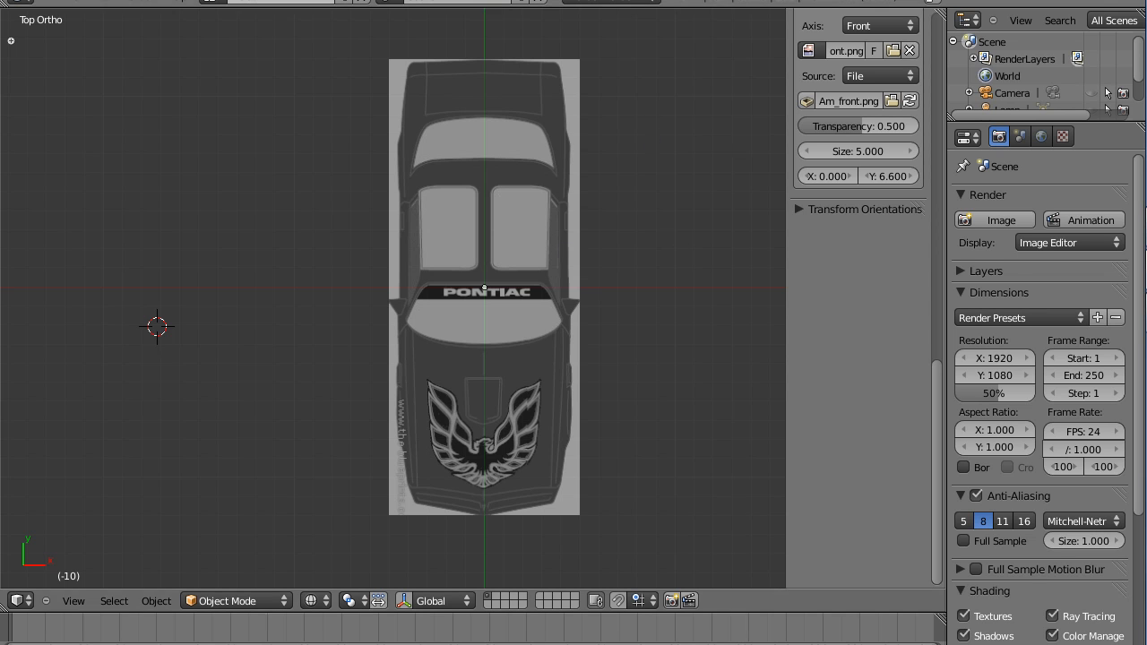
Place the 3D cursor on the car's centreline over the hood in top view and at hood height in front view.
click(101, 2)
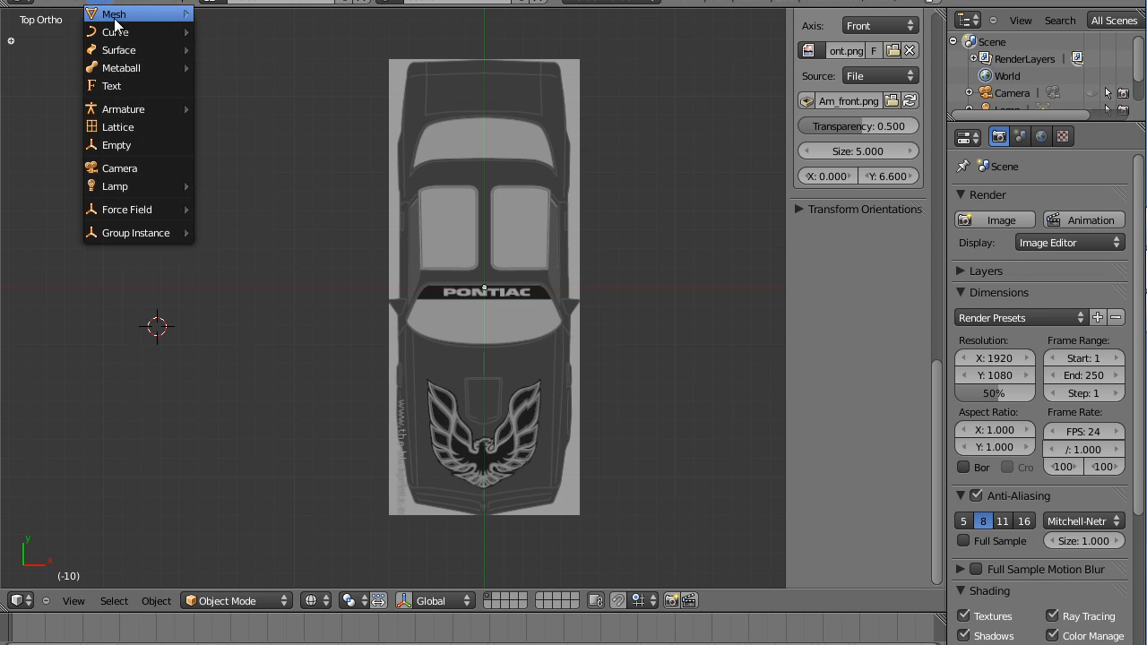
mouse_move(115, 16)
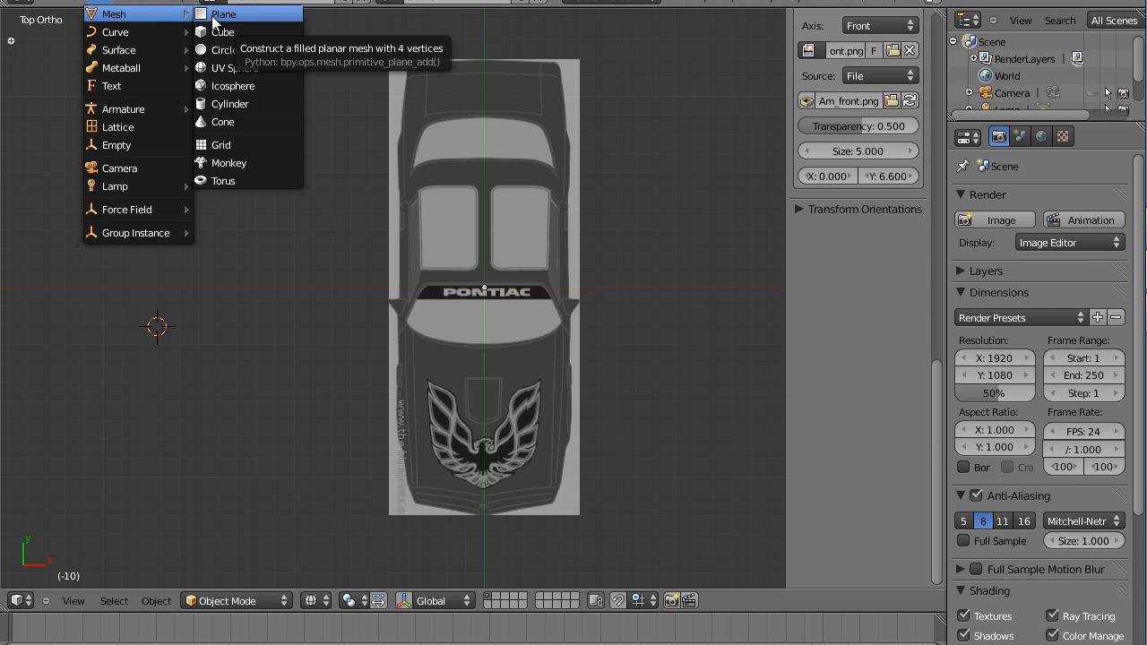
click(484, 395)
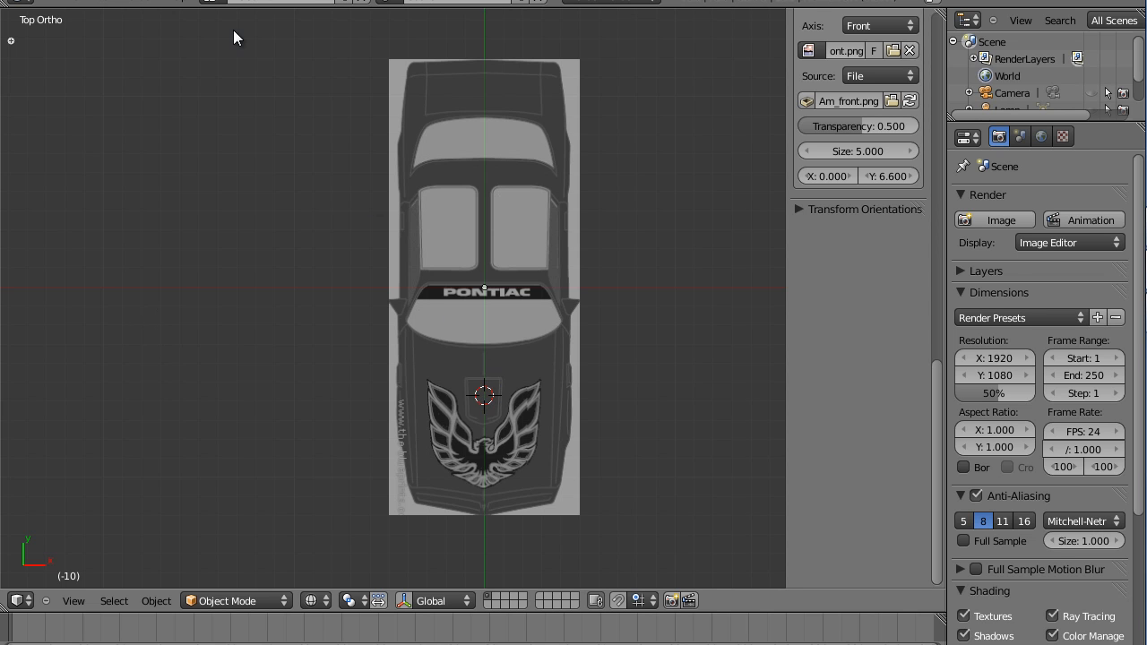
click(73, 600)
click(101, 496)
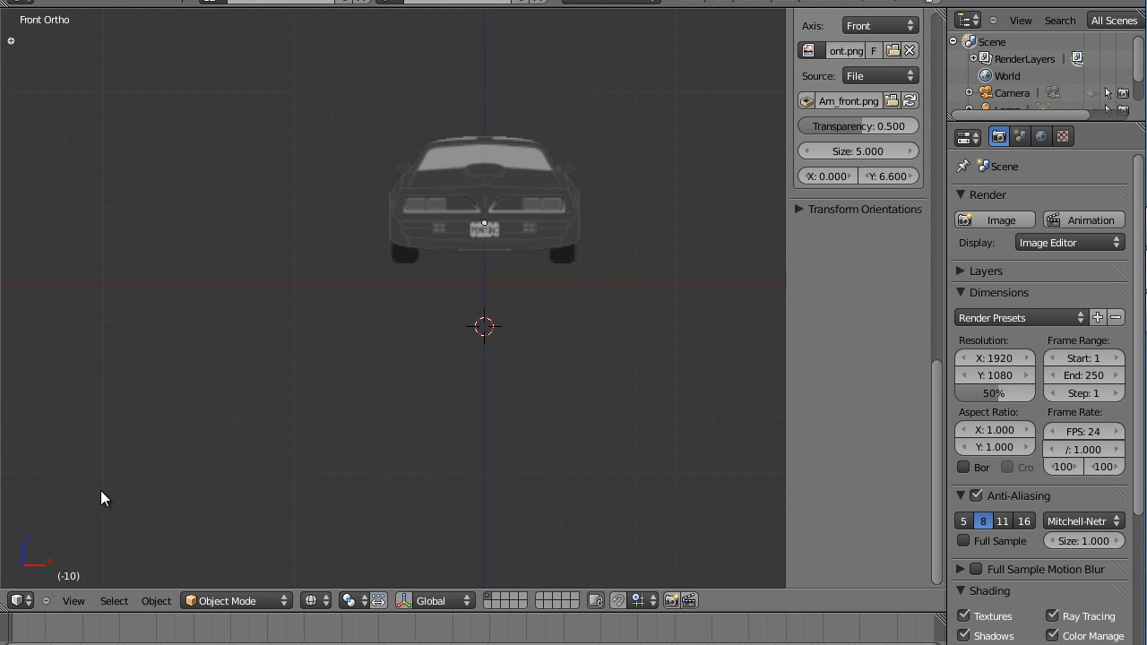
click(484, 174)
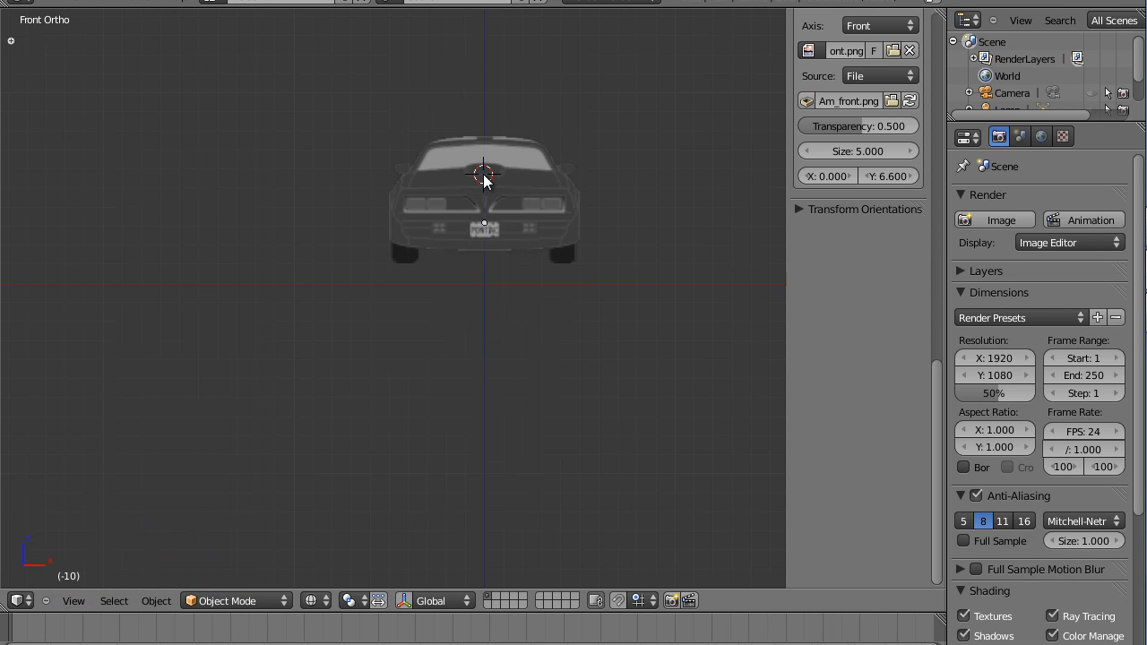
click(82, 601)
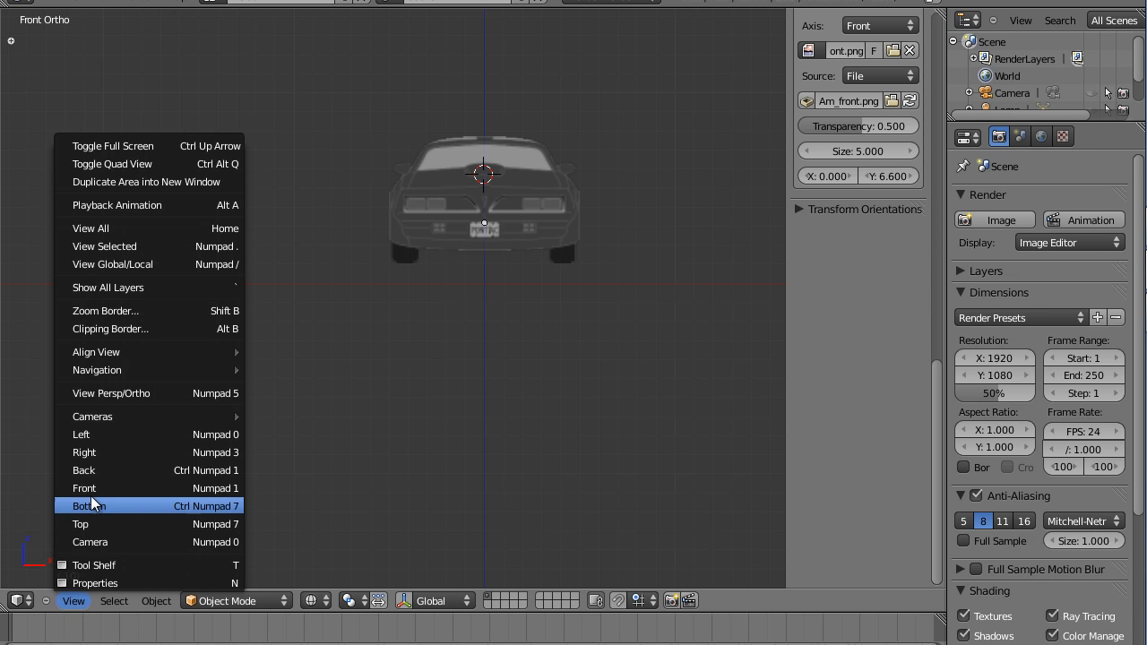
click(85, 525)
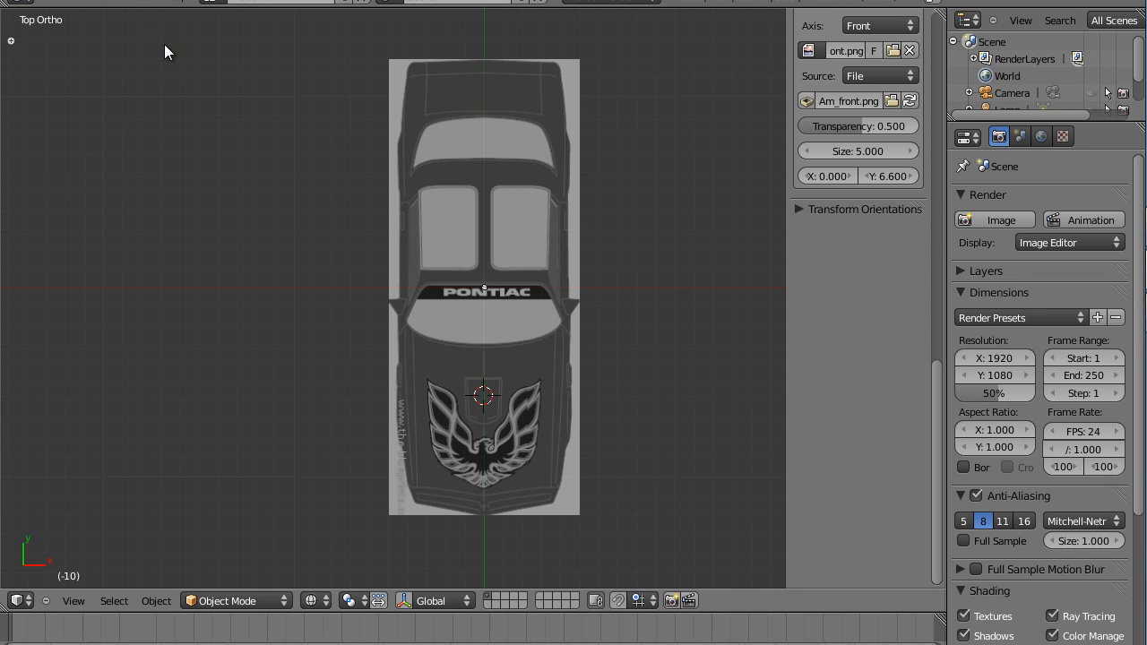
Add a plane mesh at the 3D cursor and check its height against the left side blueprint.
key(shift+a)
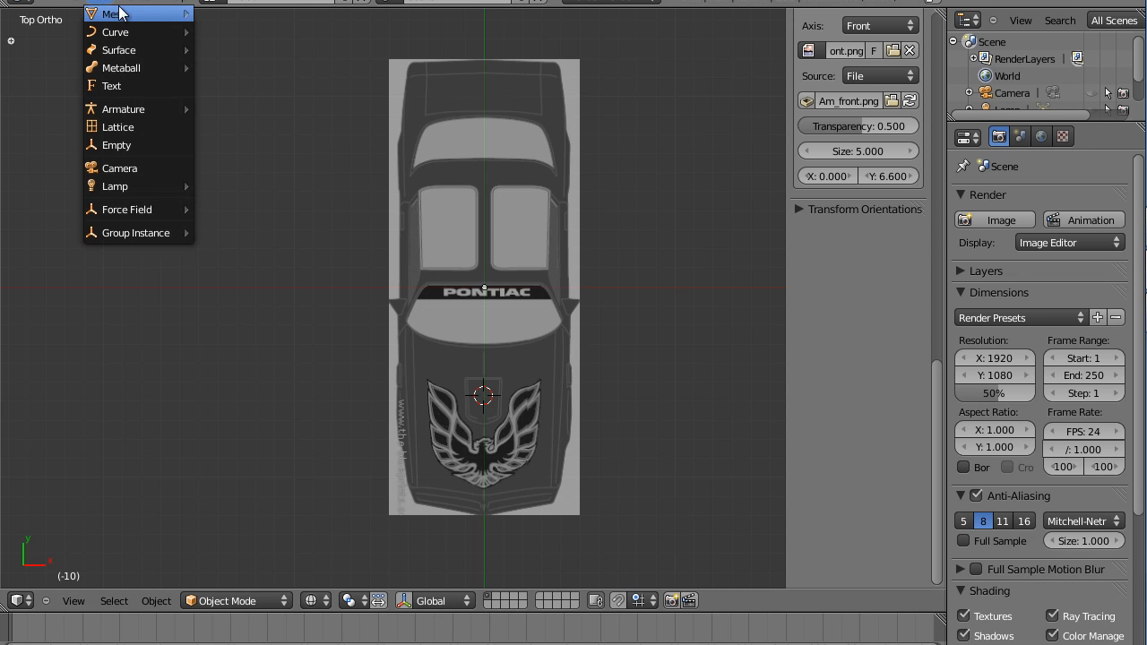
click(215, 14)
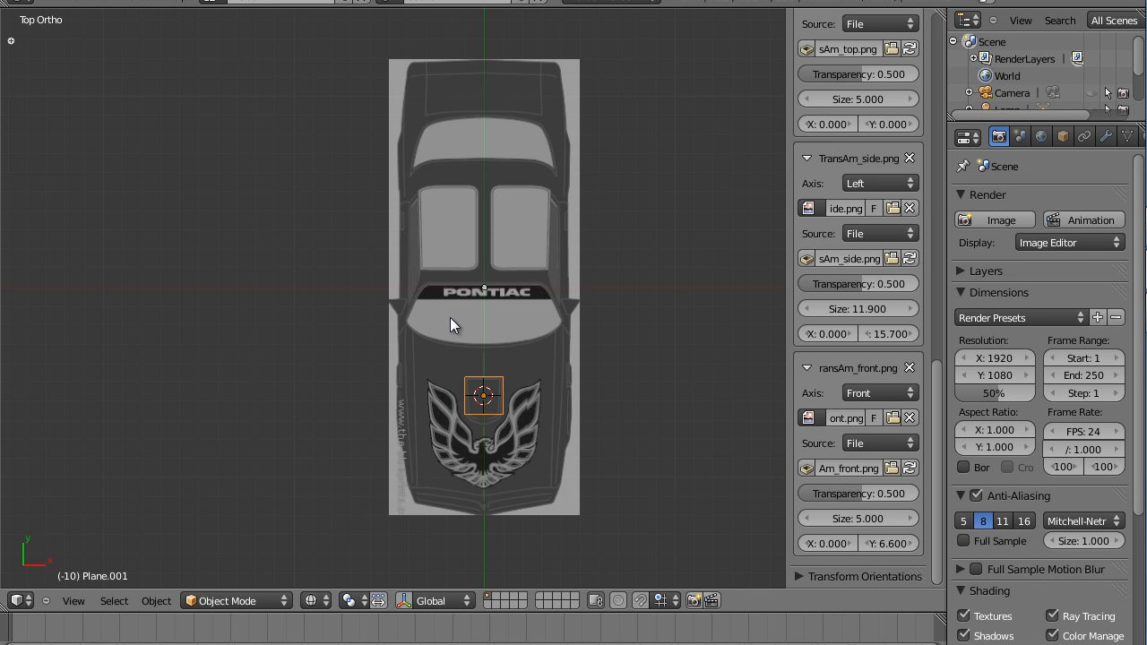
click(75, 600)
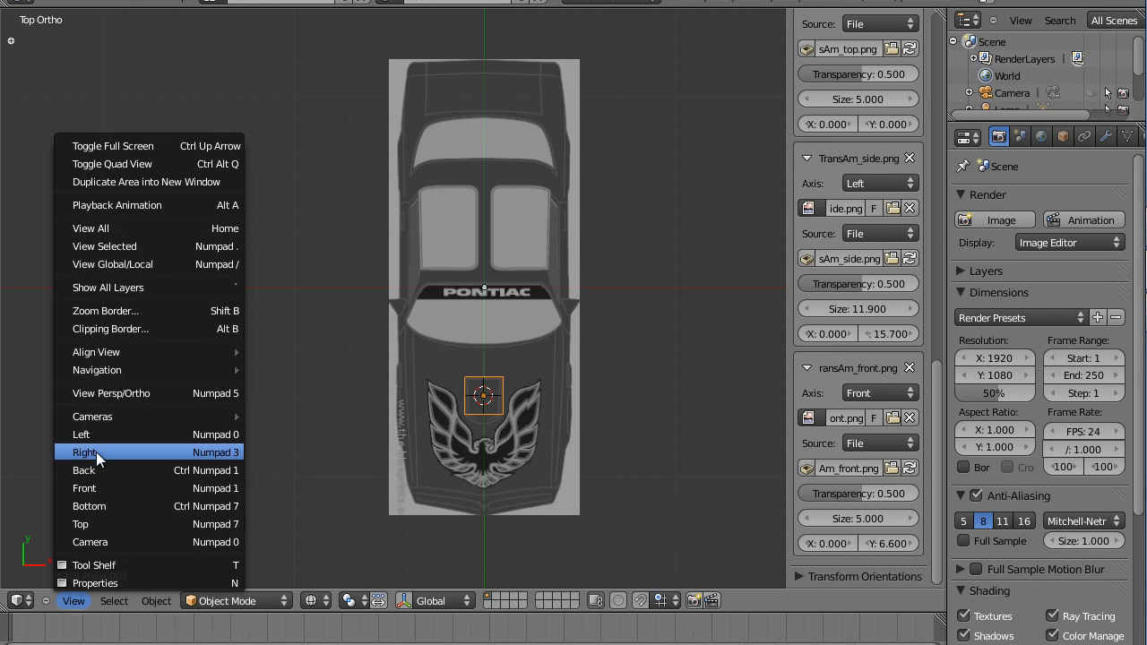
click(98, 435)
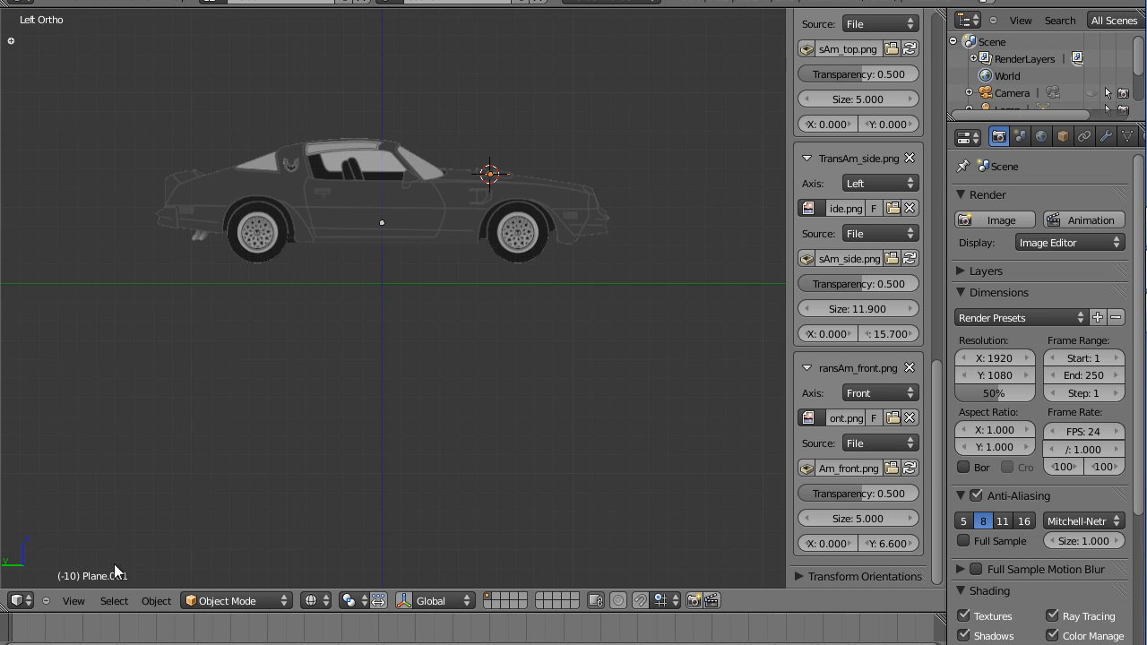
click(74, 601)
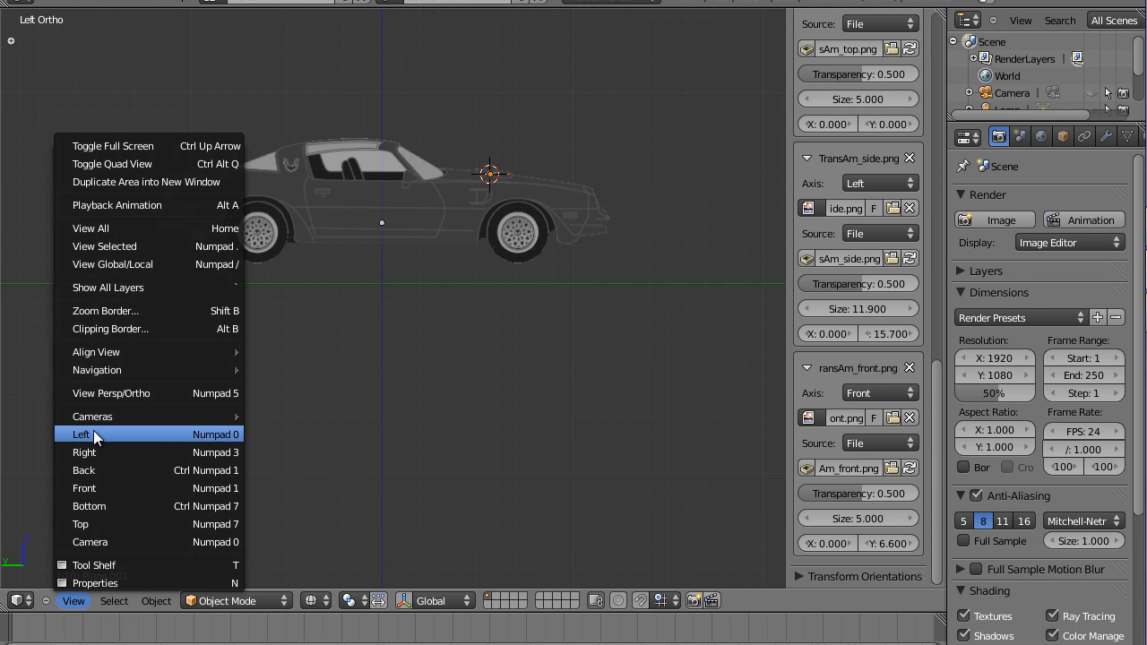
click(95, 522)
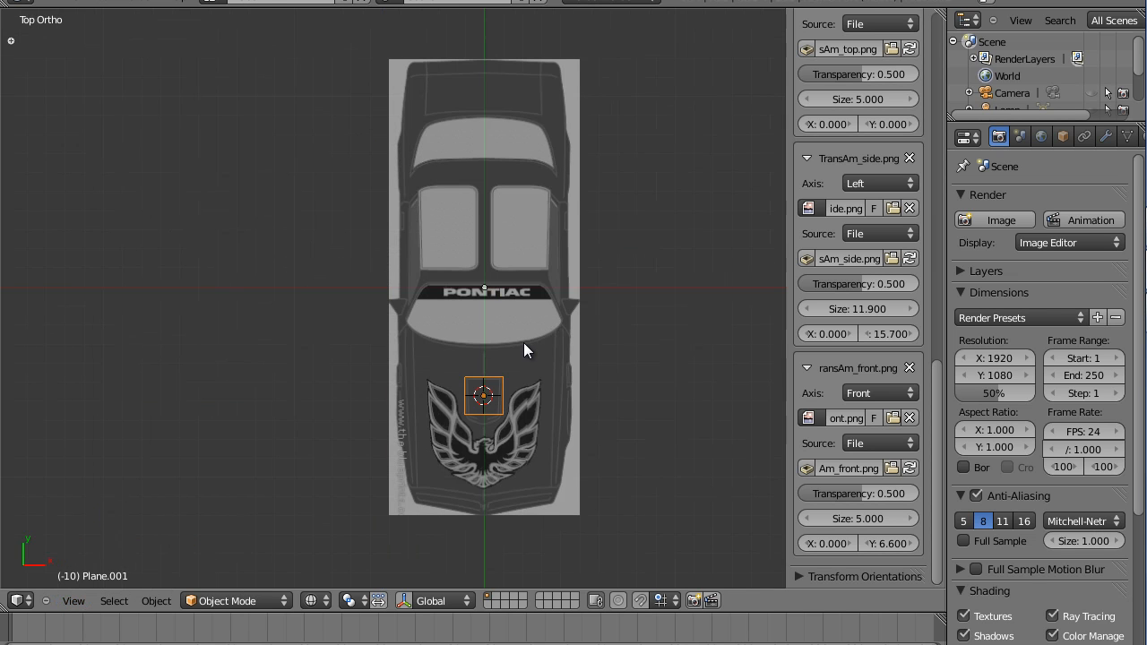
Move the plane about -0.99 along X to meet the centreline, and about 1.46 along Y towards the windshield.
key(g)
key(y)
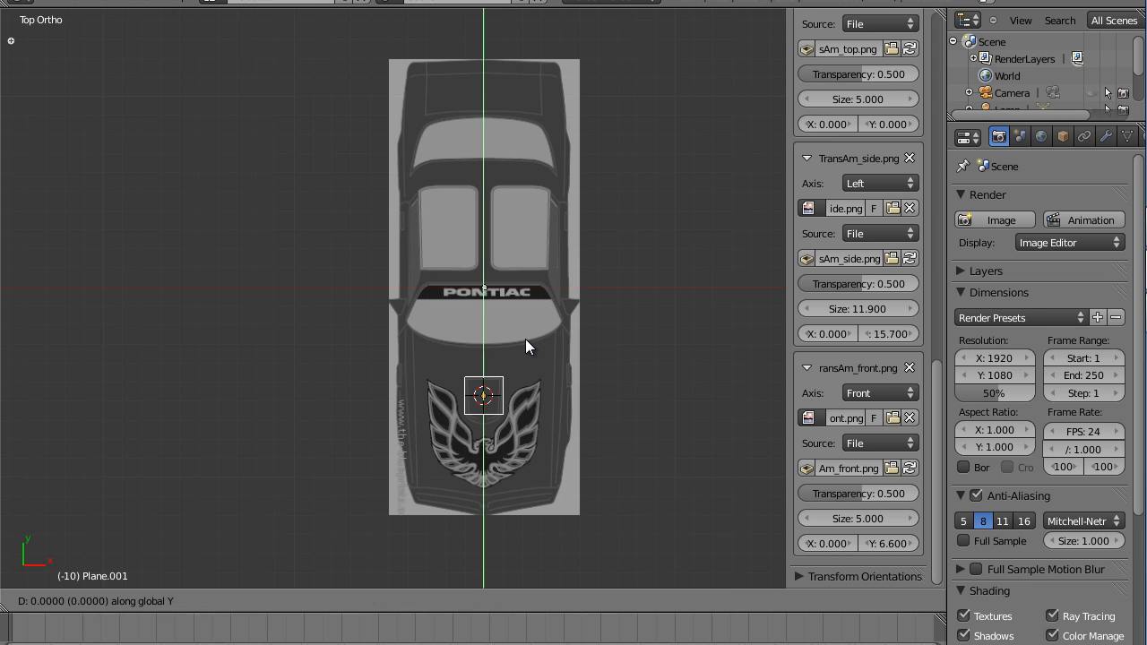
key(x)
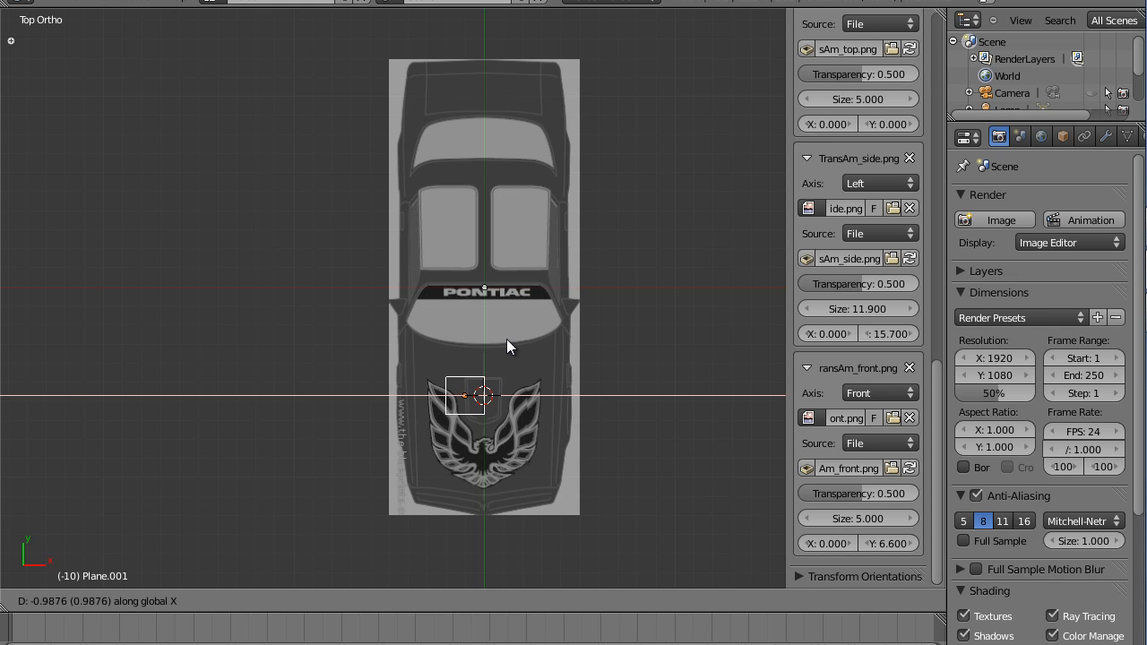
click(507, 340)
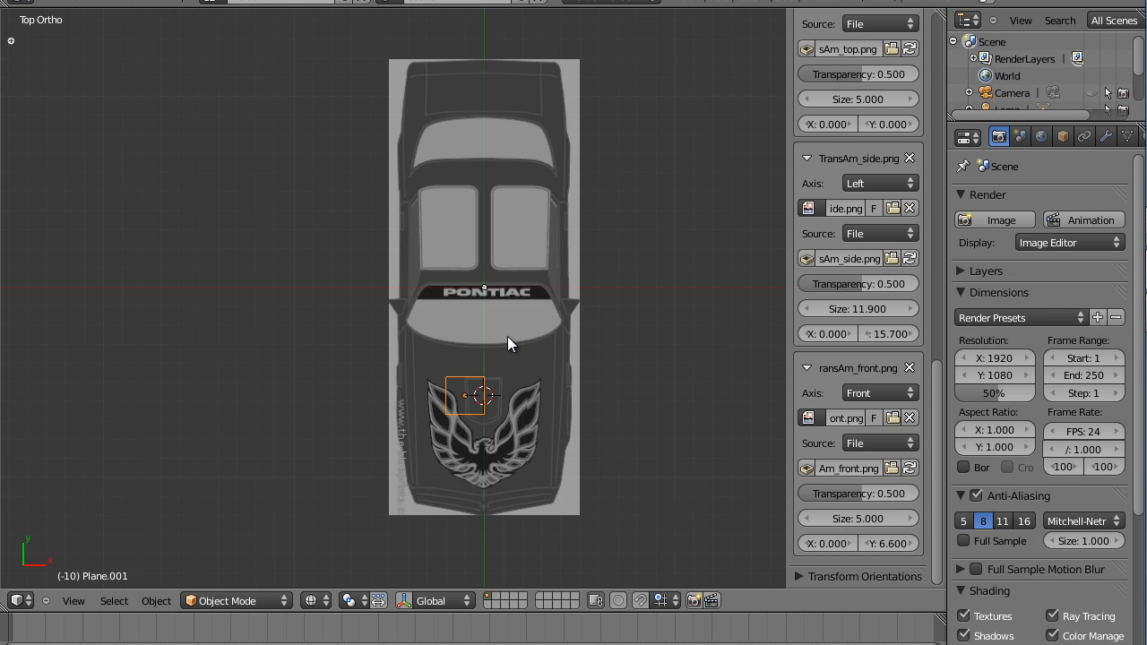
key(g)
key(y)
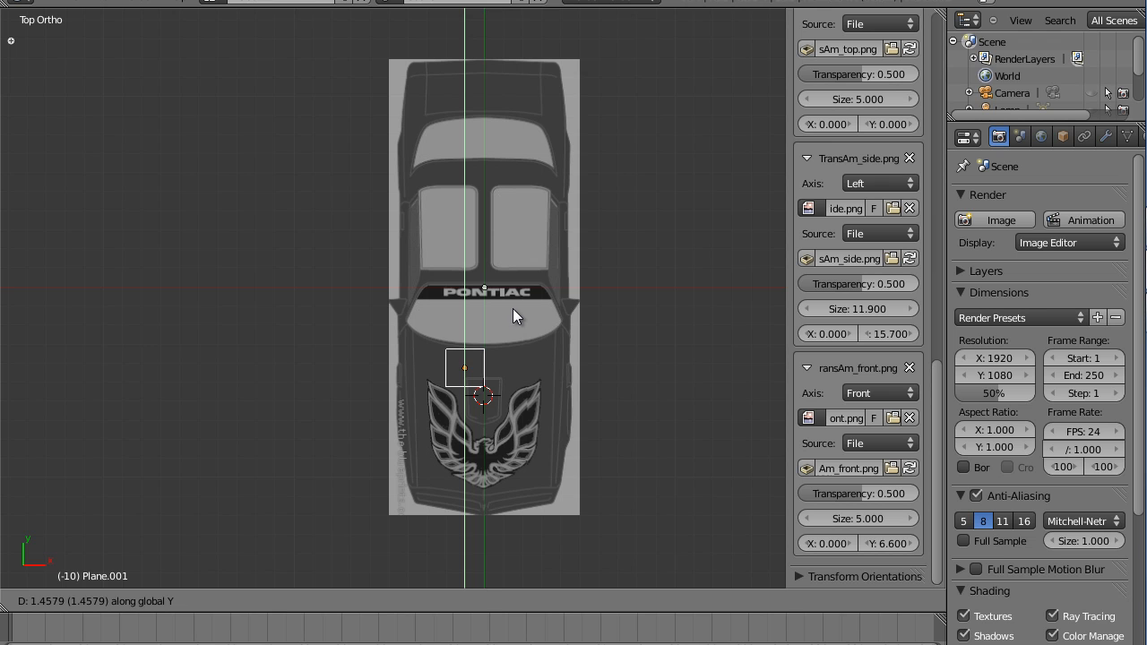
click(514, 308)
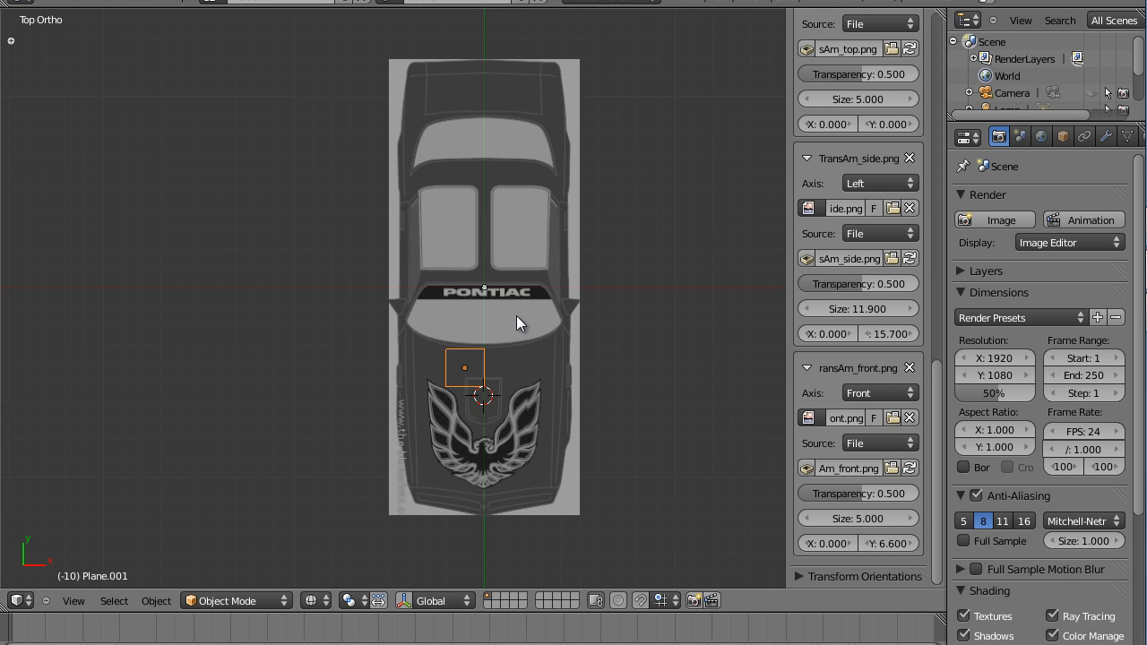
Enter Edit Mode on the plane and move its front edge about 0.52 along Y, just behind the hood scoop.
key(b)
drag(361, 292, 610, 517)
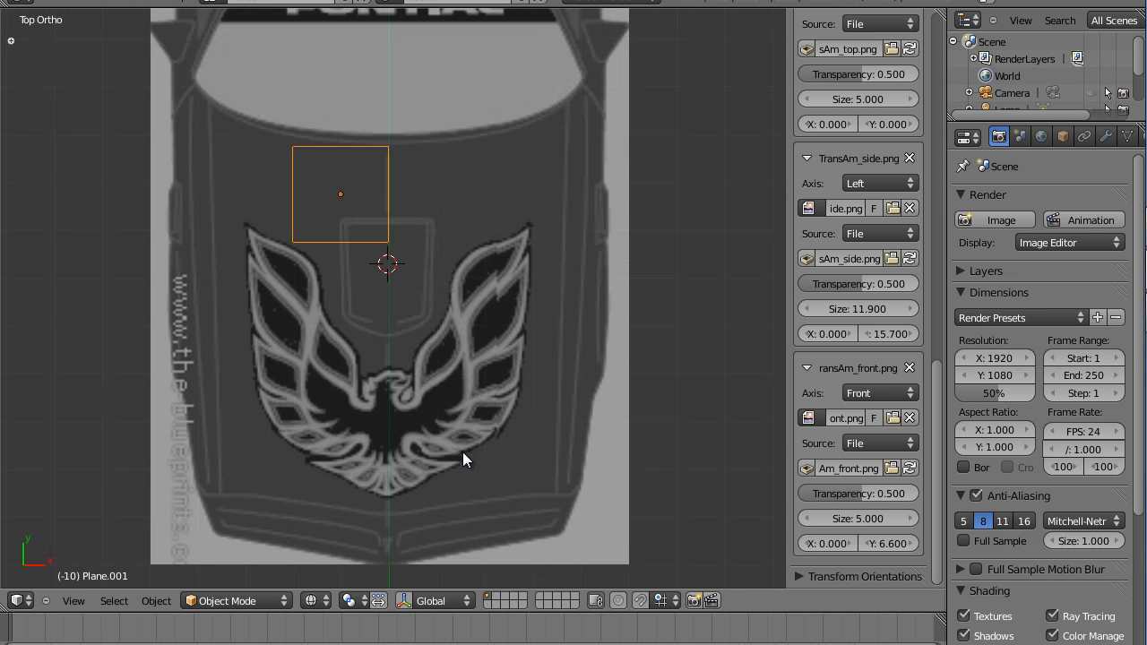
click(235, 600)
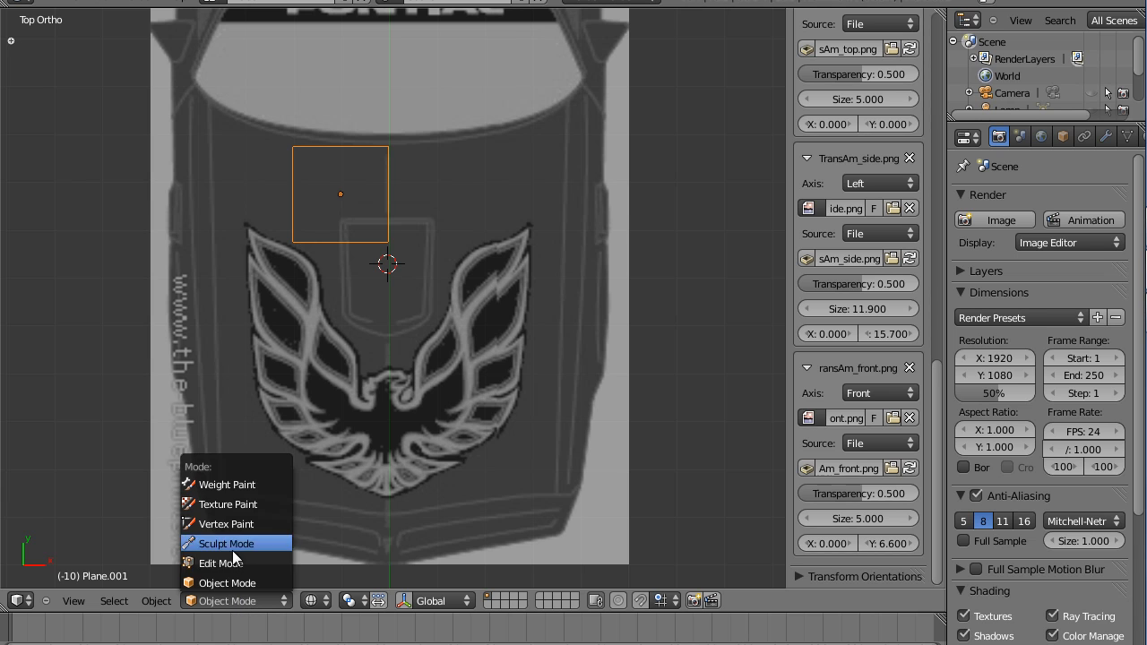
click(235, 564)
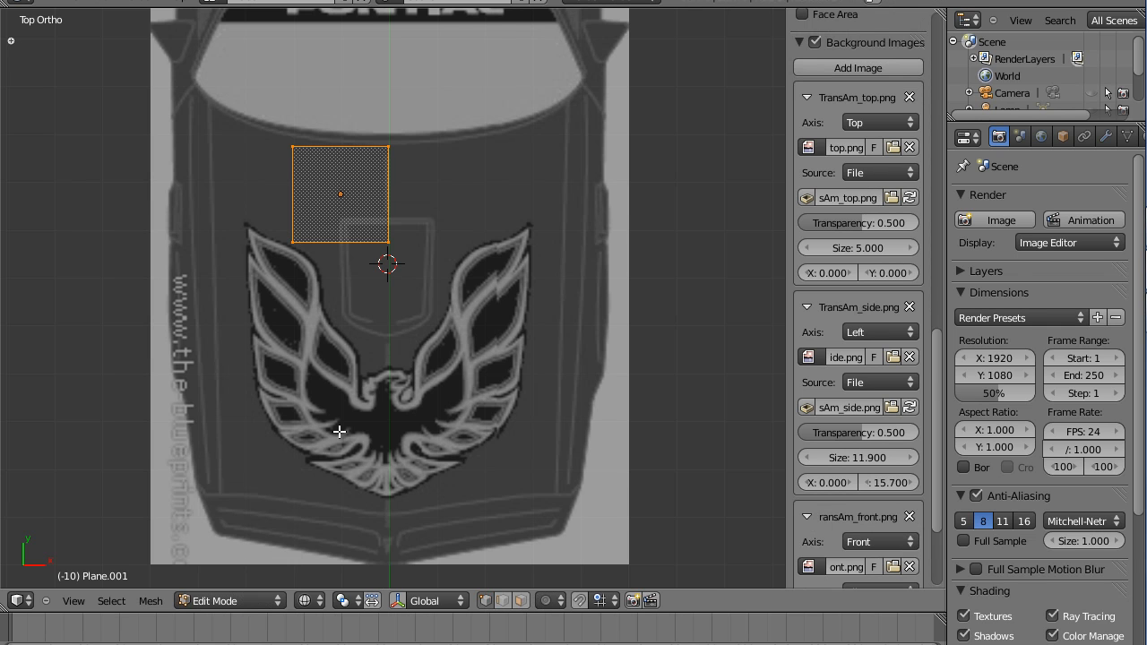
key(a)
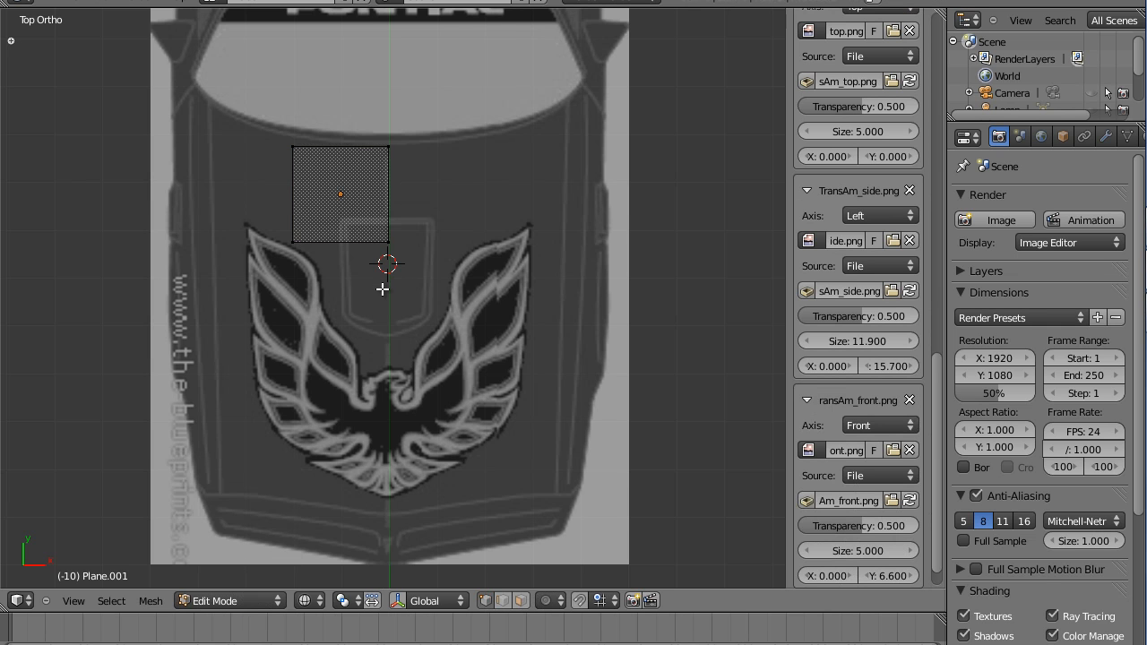
right_click(350, 251)
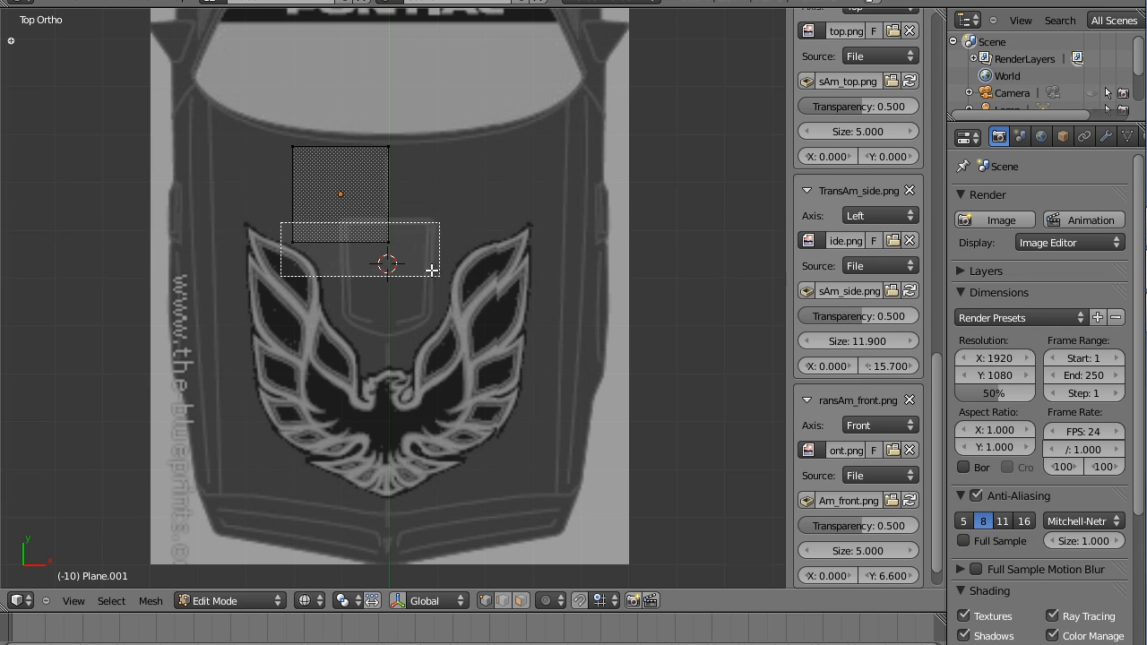
click(738, 296)
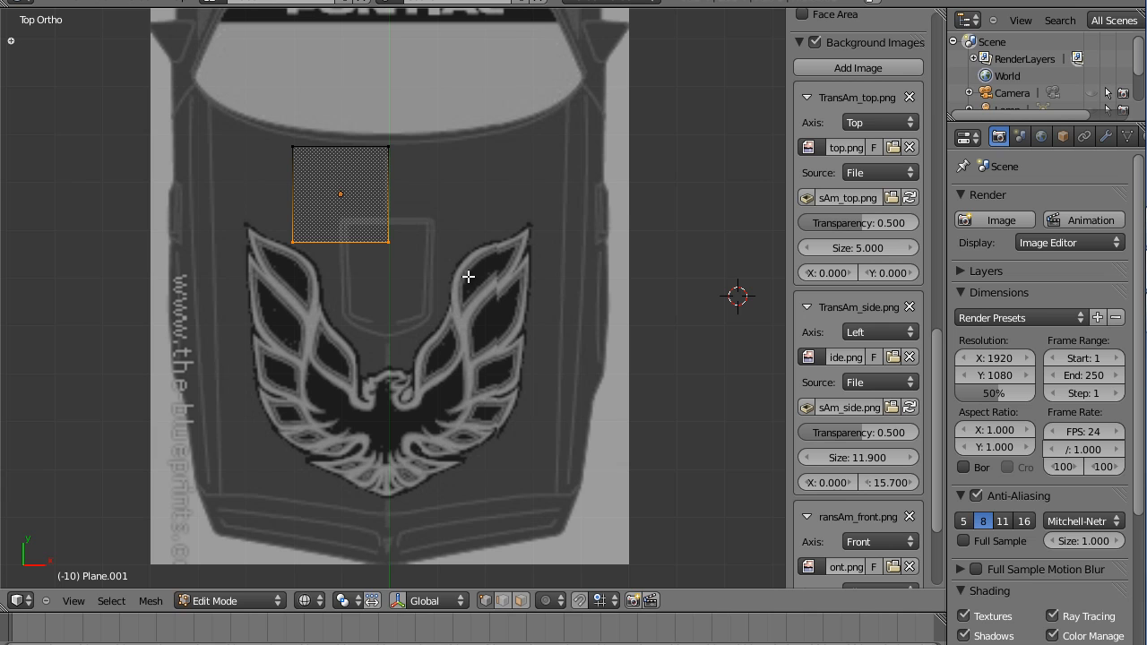
key(g)
key(y)
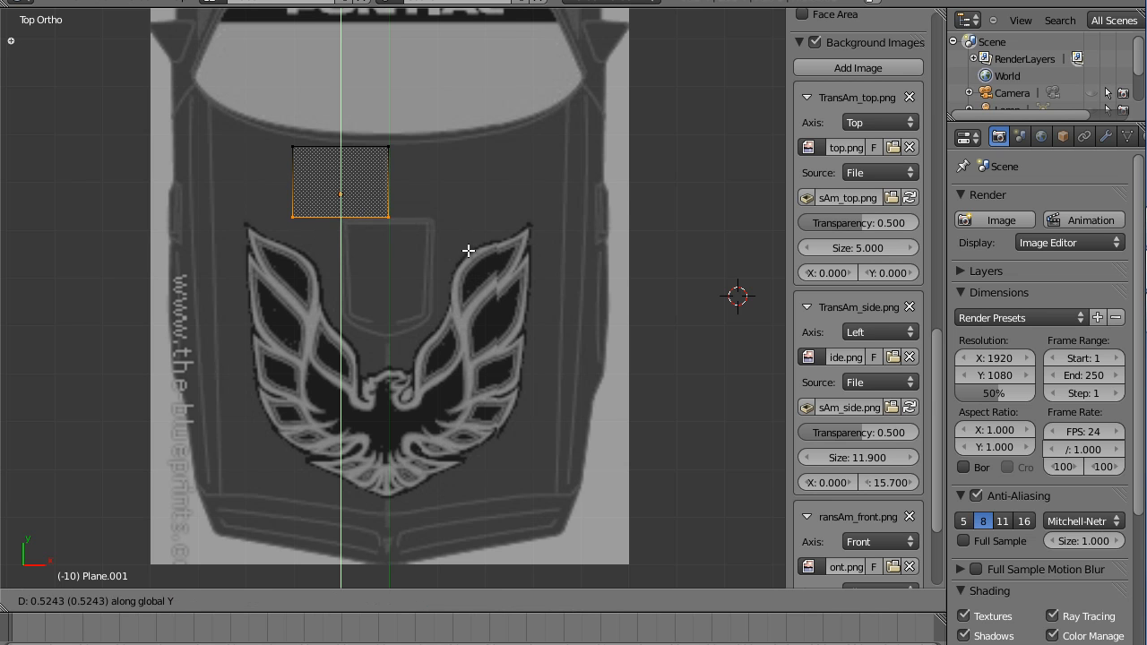
click(468, 251)
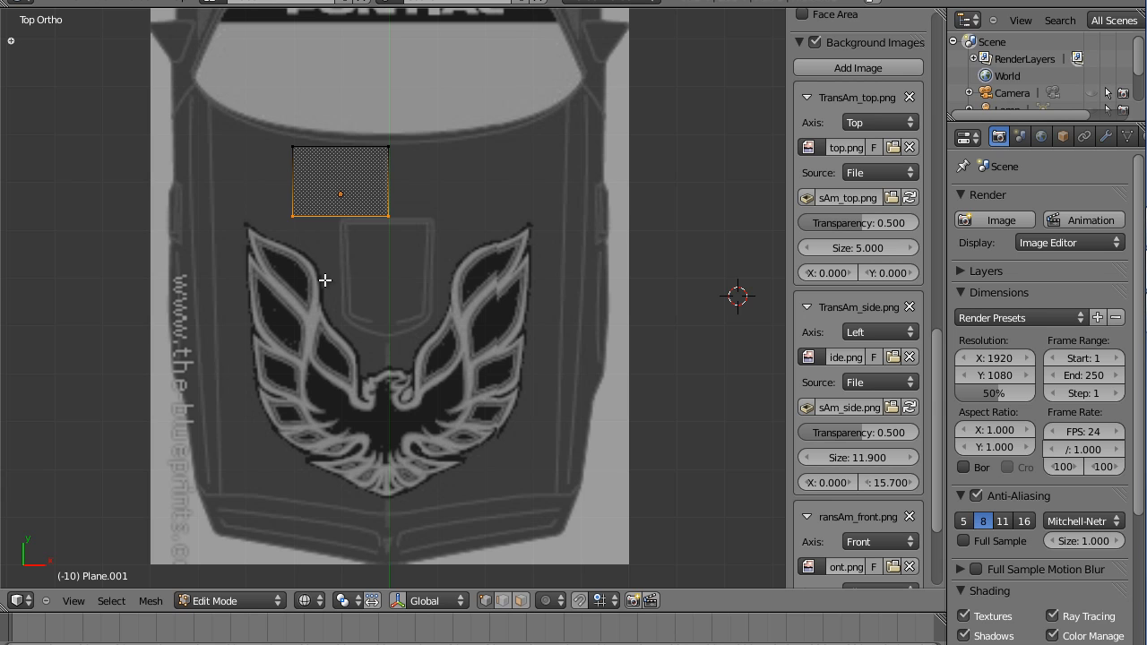
Move the plane's outer edge about 0.97 along X to line up with the side of the hood scoop.
key(b)
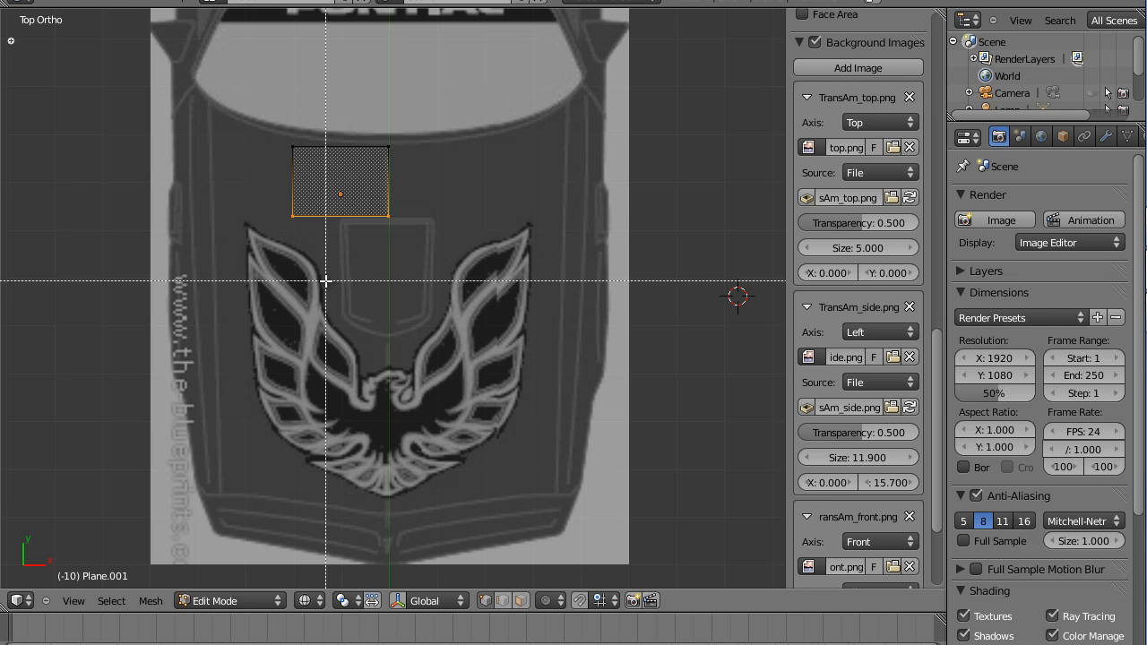
key(Escape)
key(a)
key(b)
drag(282, 133, 322, 222)
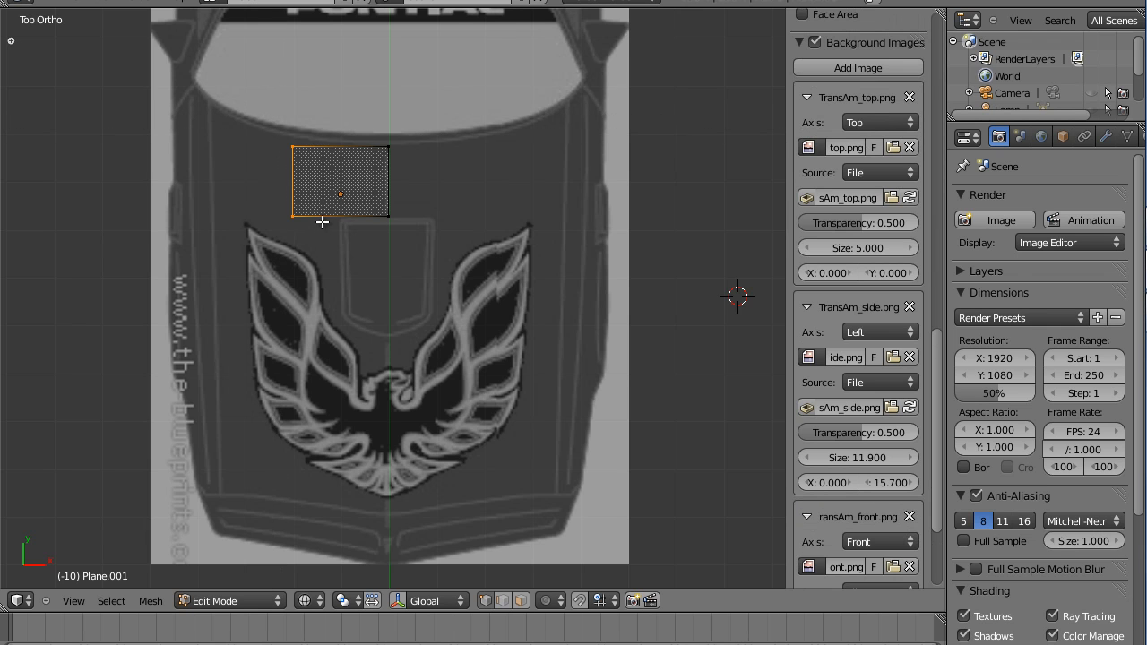
key(g)
key(x)
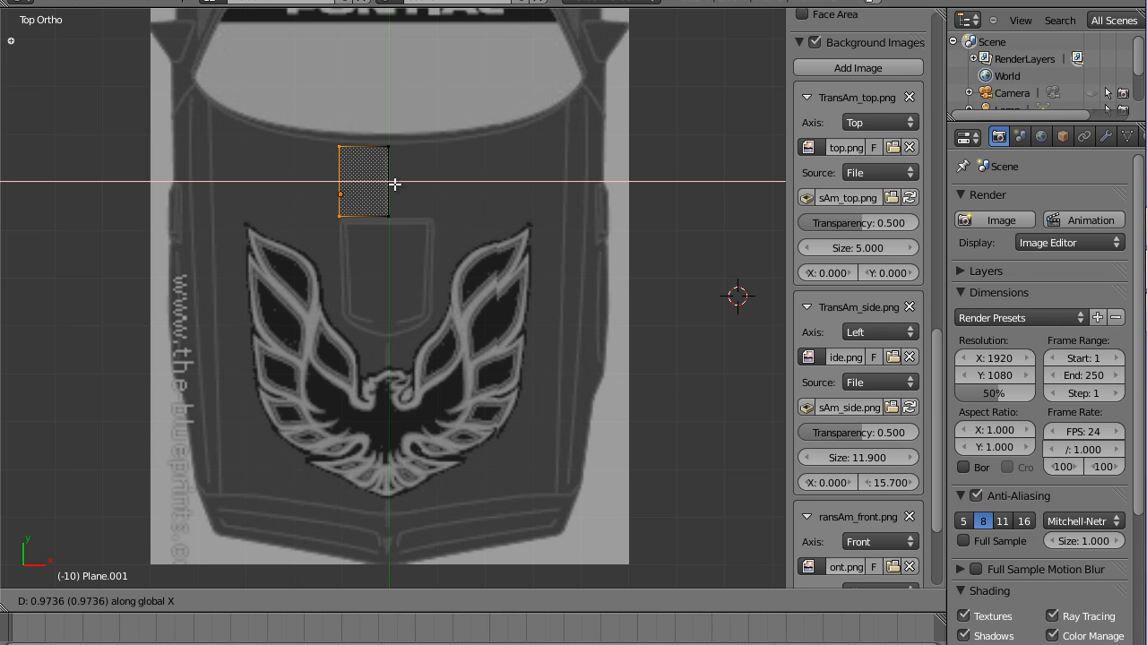
click(396, 184)
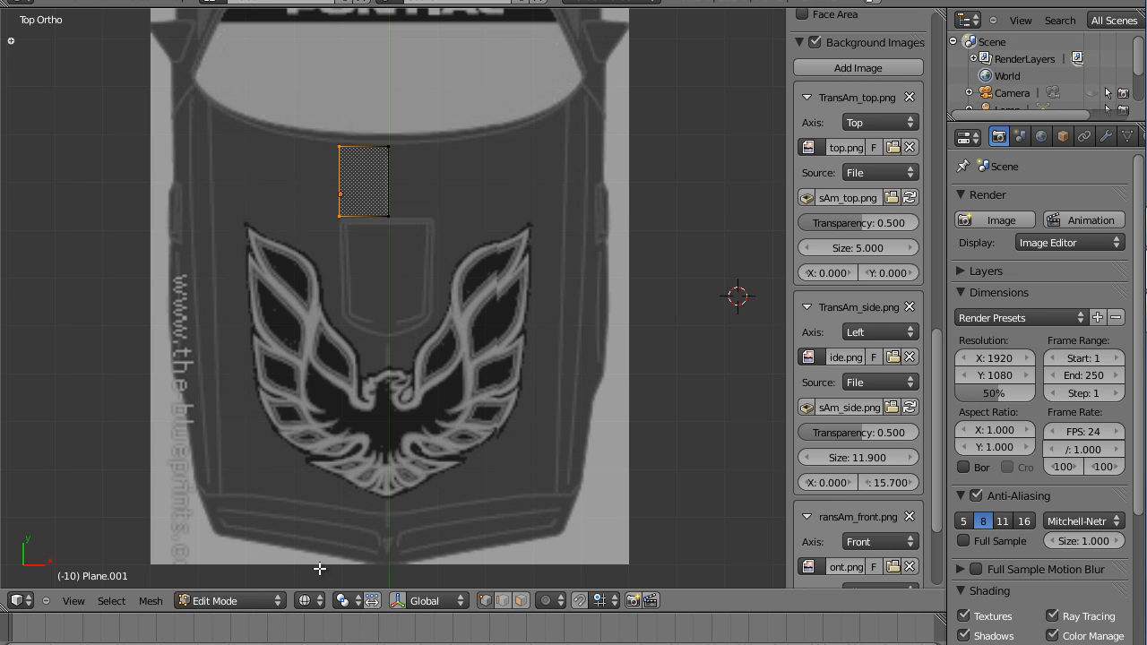
Switch to edge selection and extrude the plane's outer side edge about -1.24 along X.
key(a)
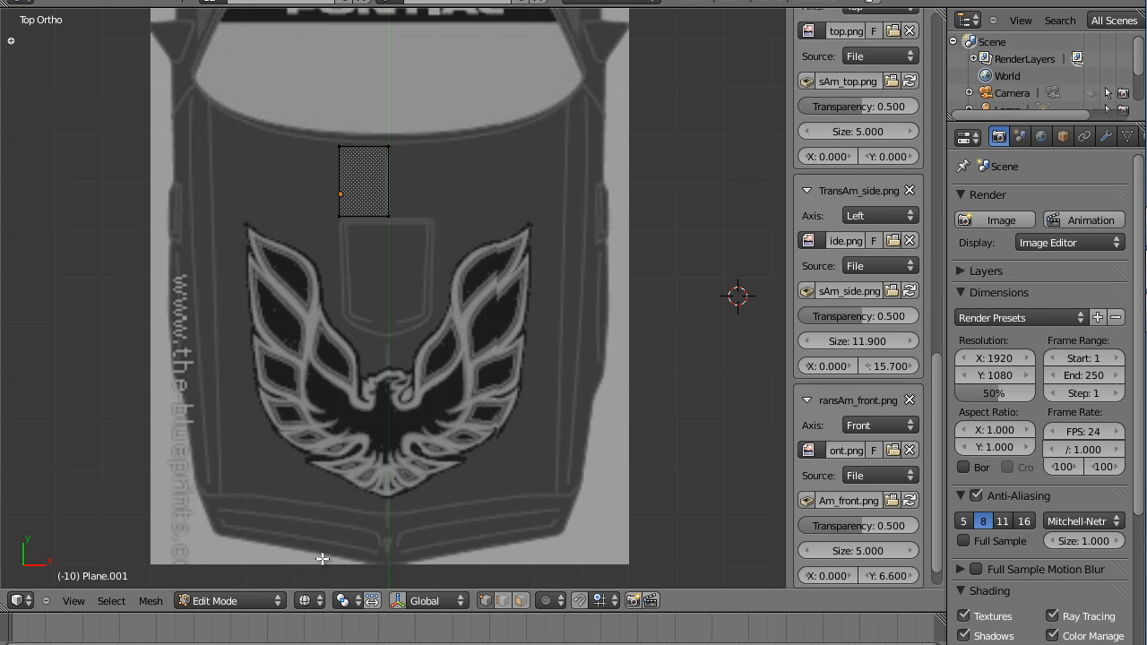
click(485, 601)
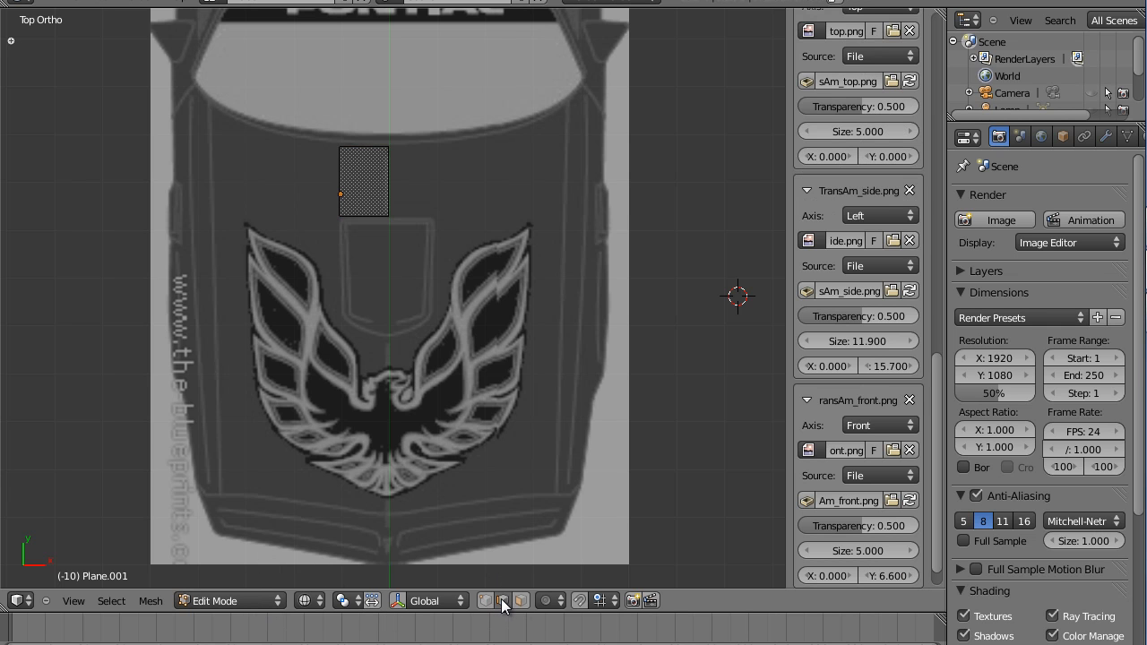
right_click(339, 176)
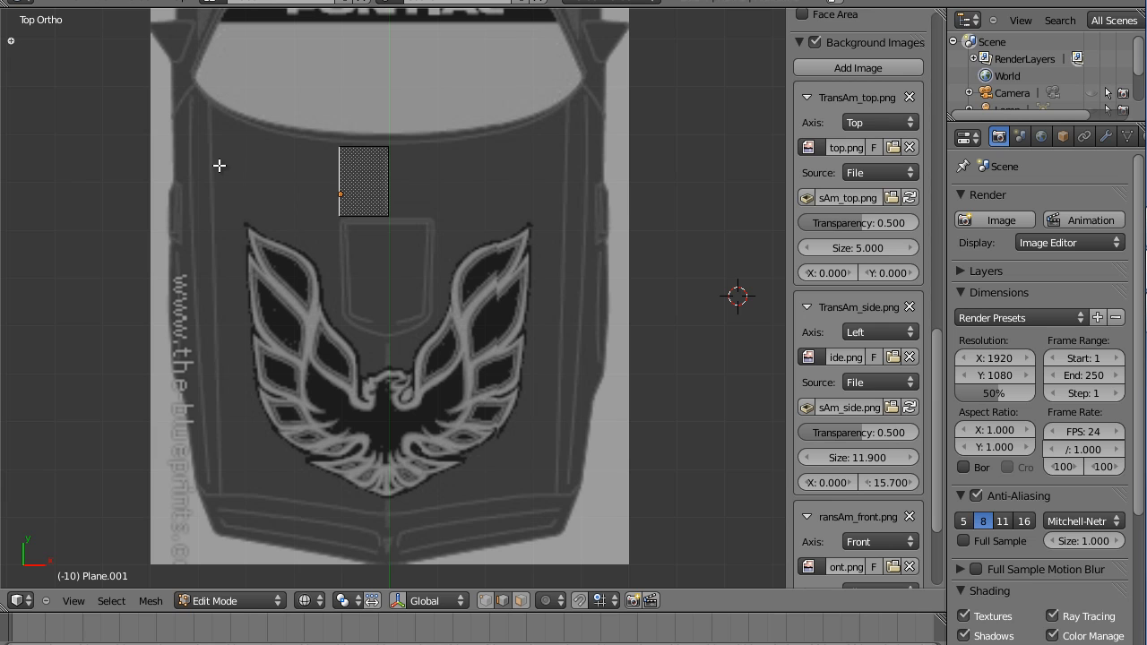
key(e)
key(x)
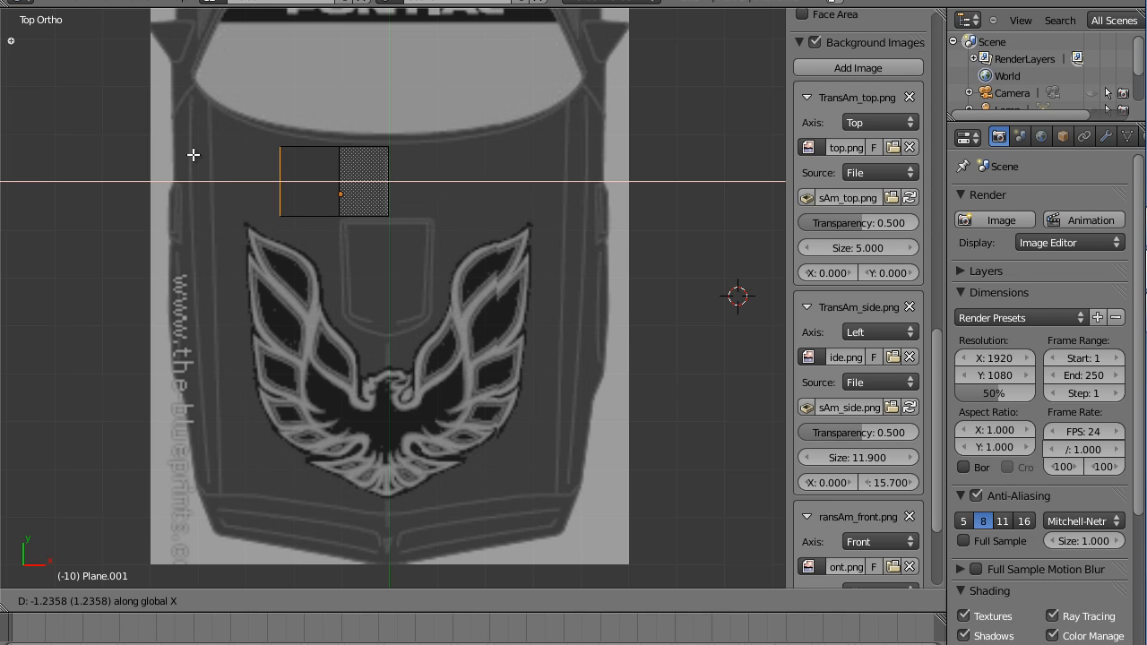
click(193, 154)
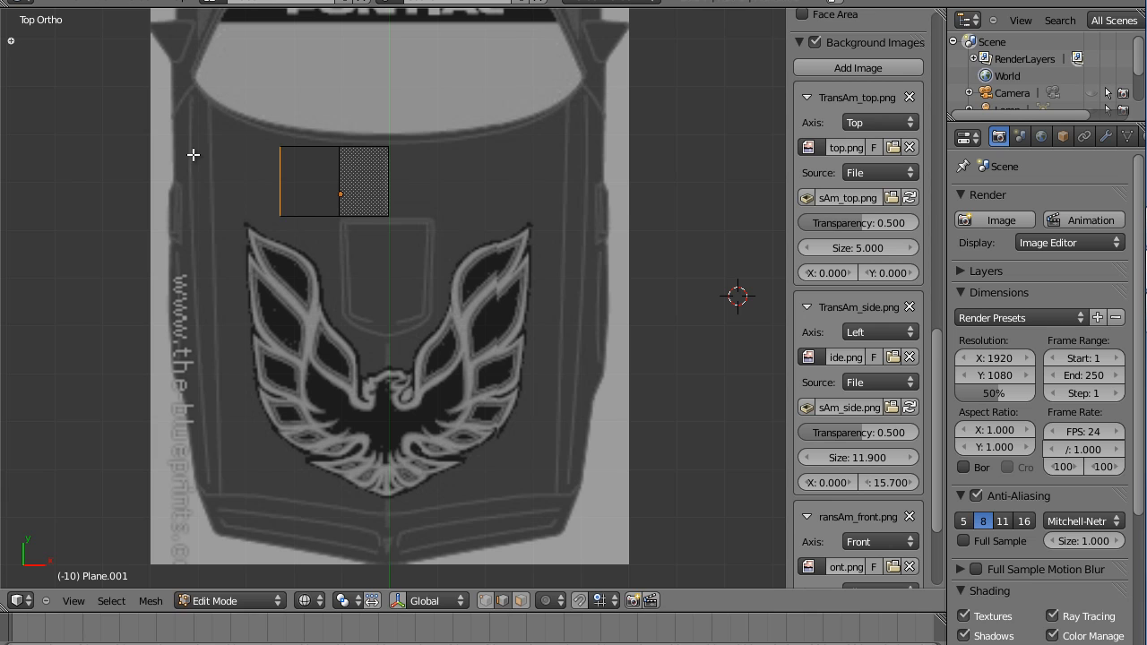
Extrude the outer edge again about -1.40 along X to the hood's side line, and rotate it about -1.5 degrees.
key(e)
key(x)
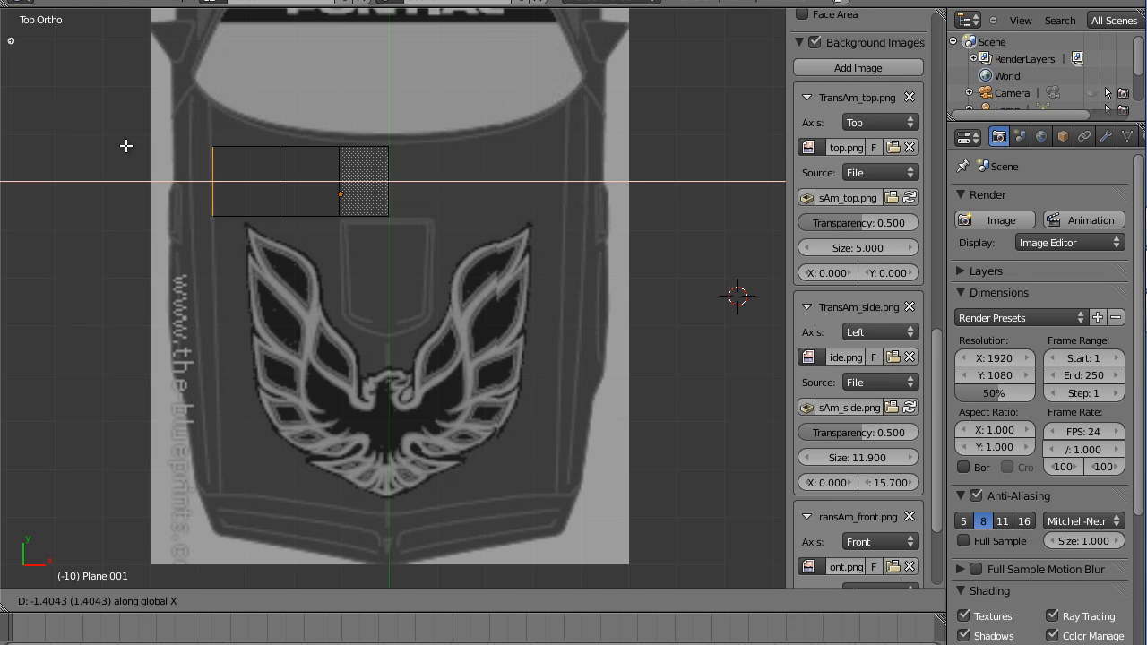
click(127, 146)
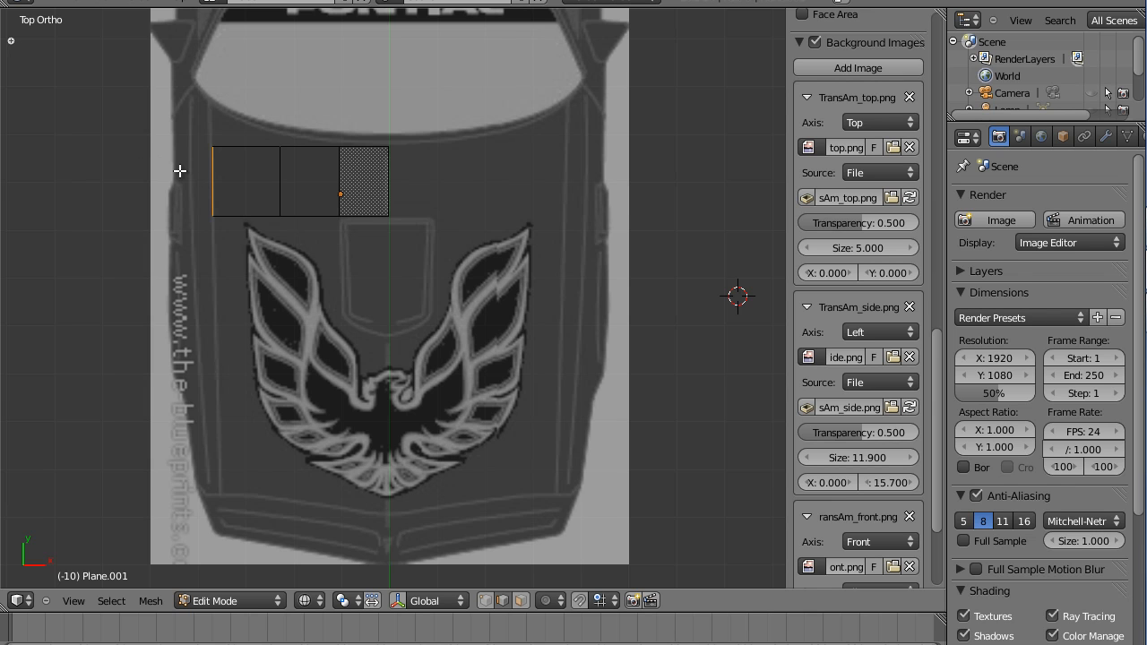
key(r)
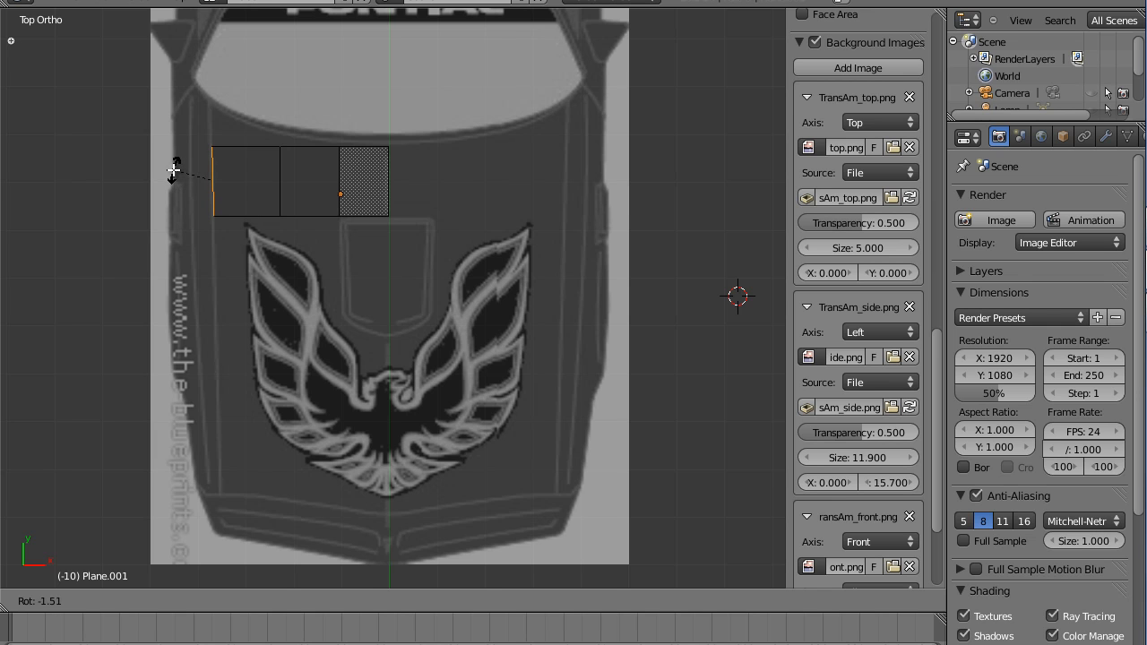
click(174, 170)
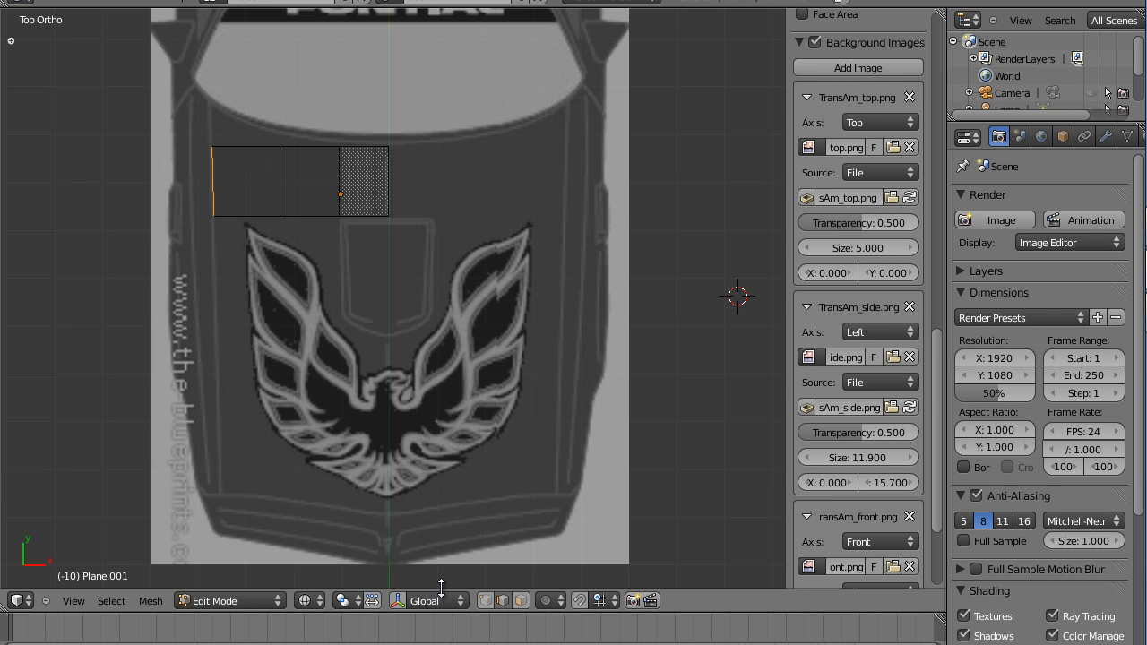
Move the outer rear corner vertex along Y to the base of the windshield, and about -0.06 along X.
click(485, 600)
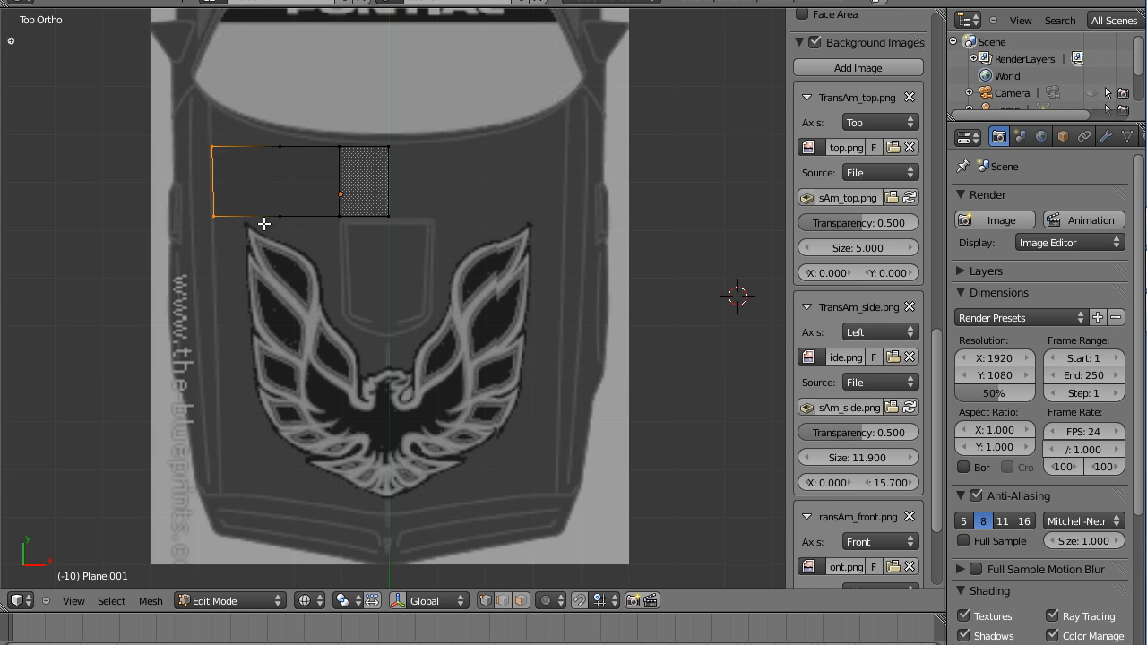
drag(203, 139, 215, 152)
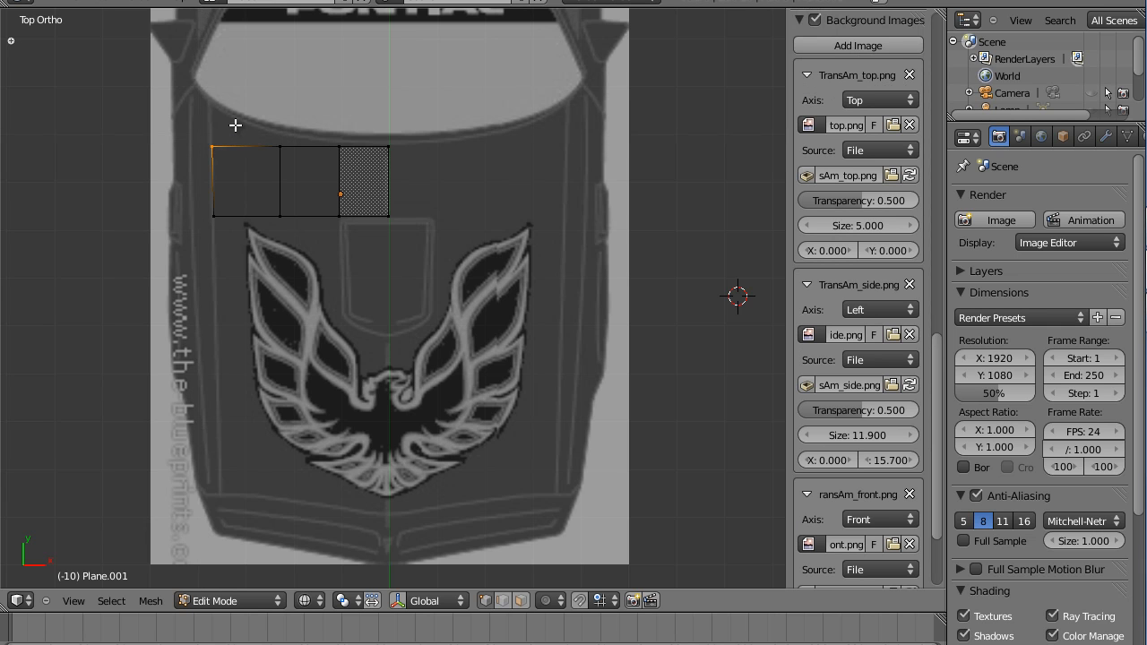
key(g)
key(y)
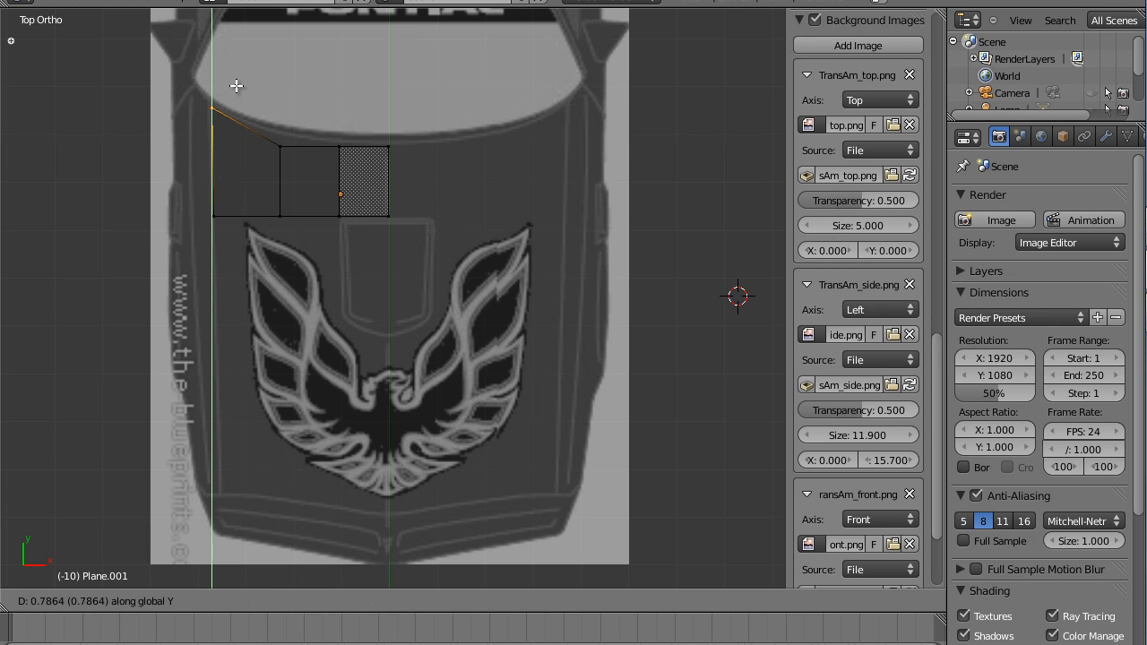
click(236, 81)
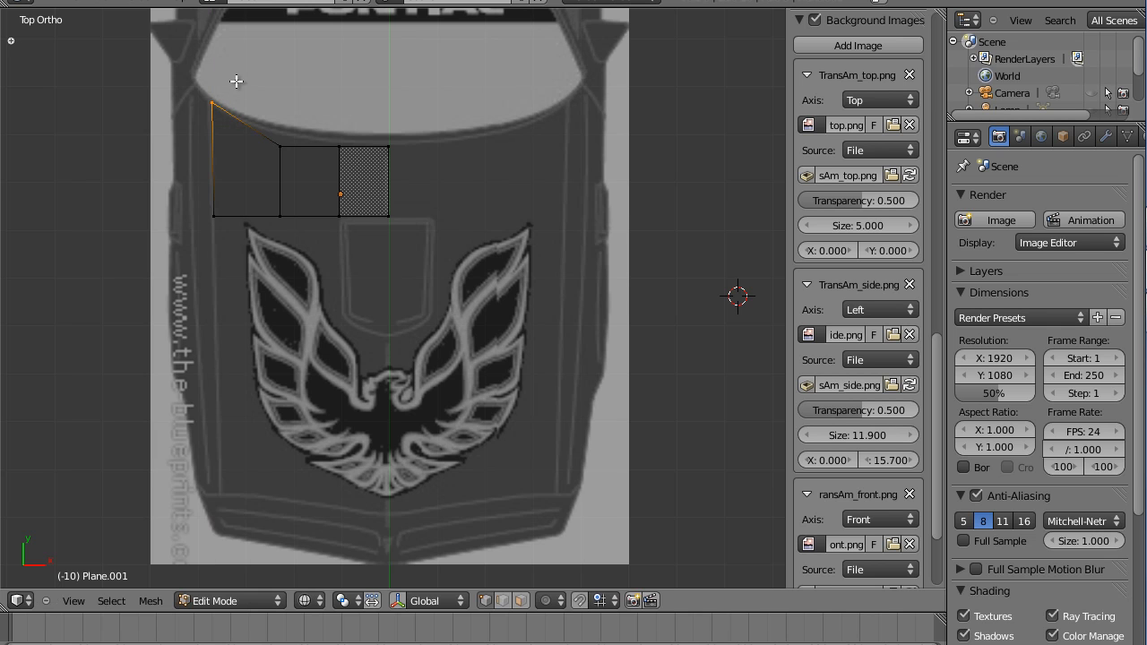
key(g)
key(x)
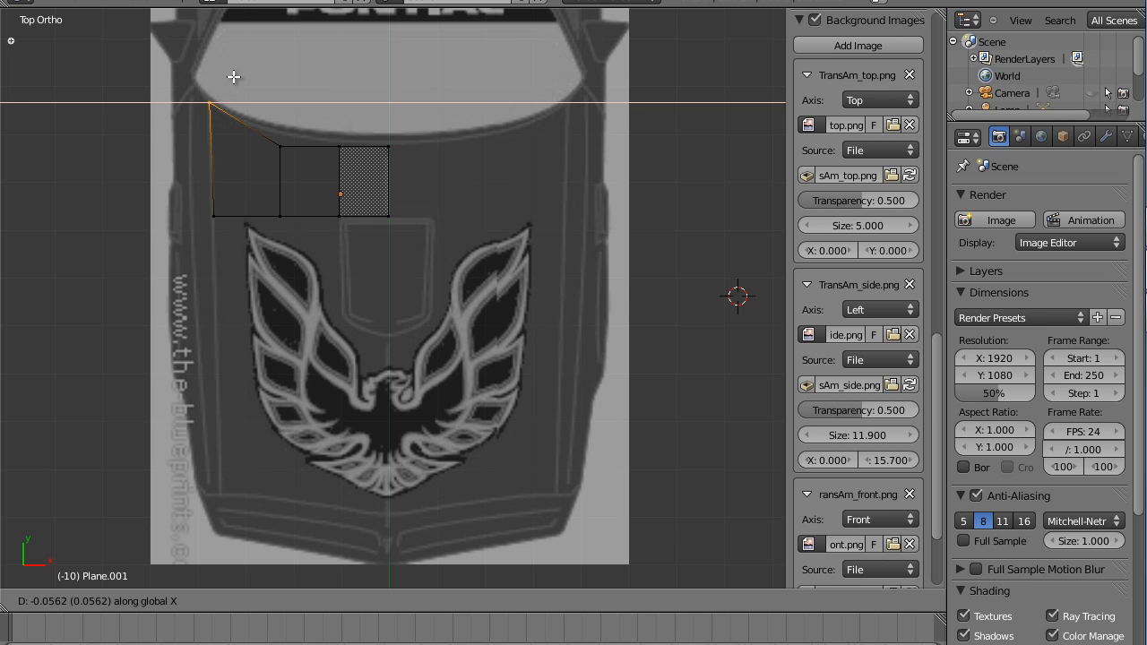
click(234, 77)
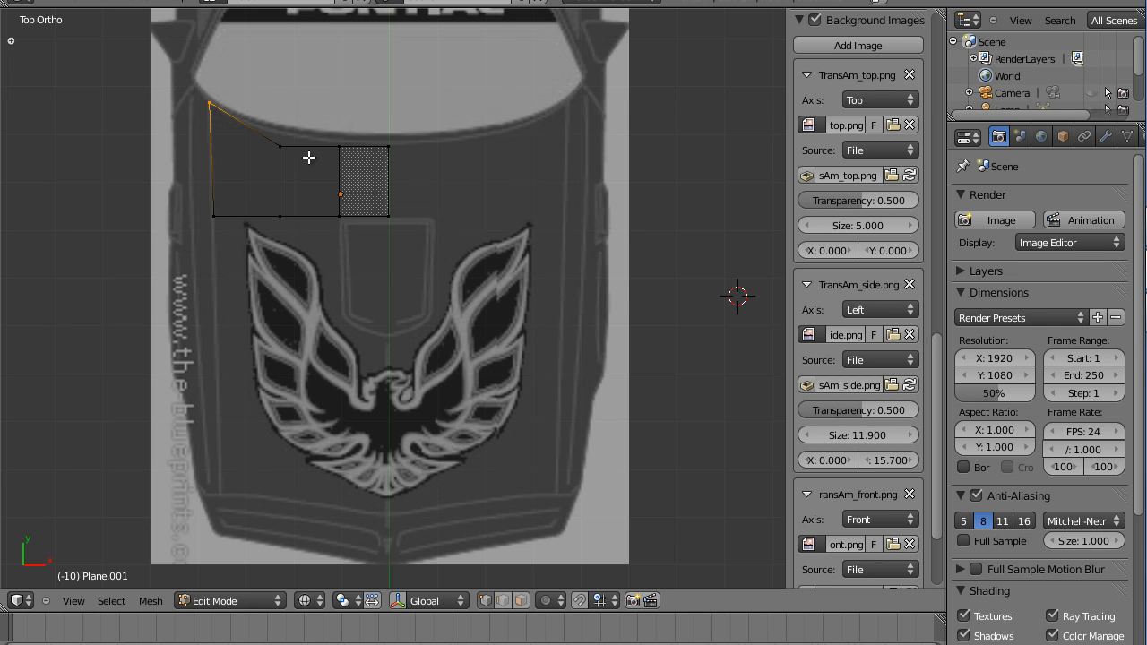
Move the next two rear vertices inward from that corner about 0.28 and 0.11 along Y onto the windshield curve.
right_click(279, 146)
key(g)
key(y)
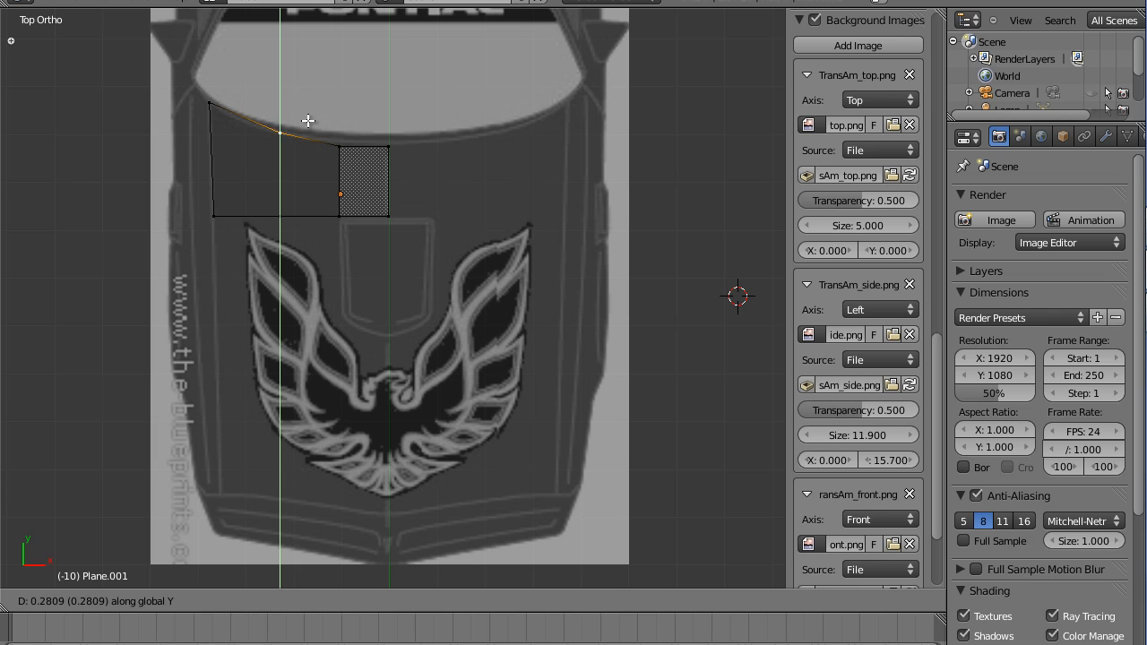
click(308, 120)
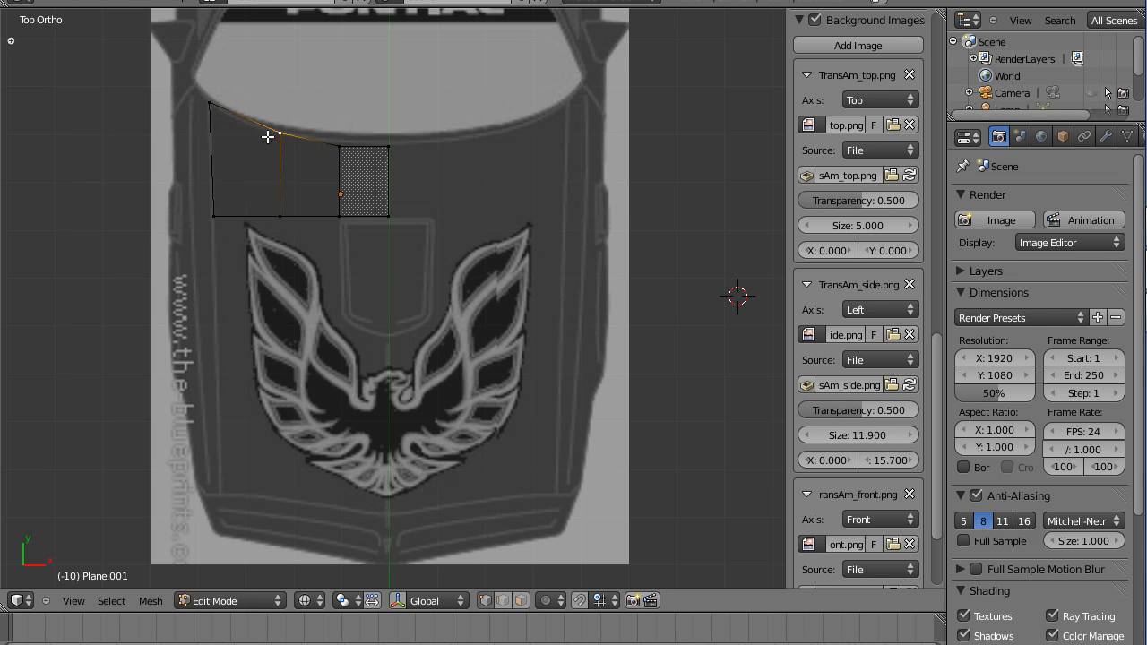
right_click(340, 144)
key(g)
key(y)
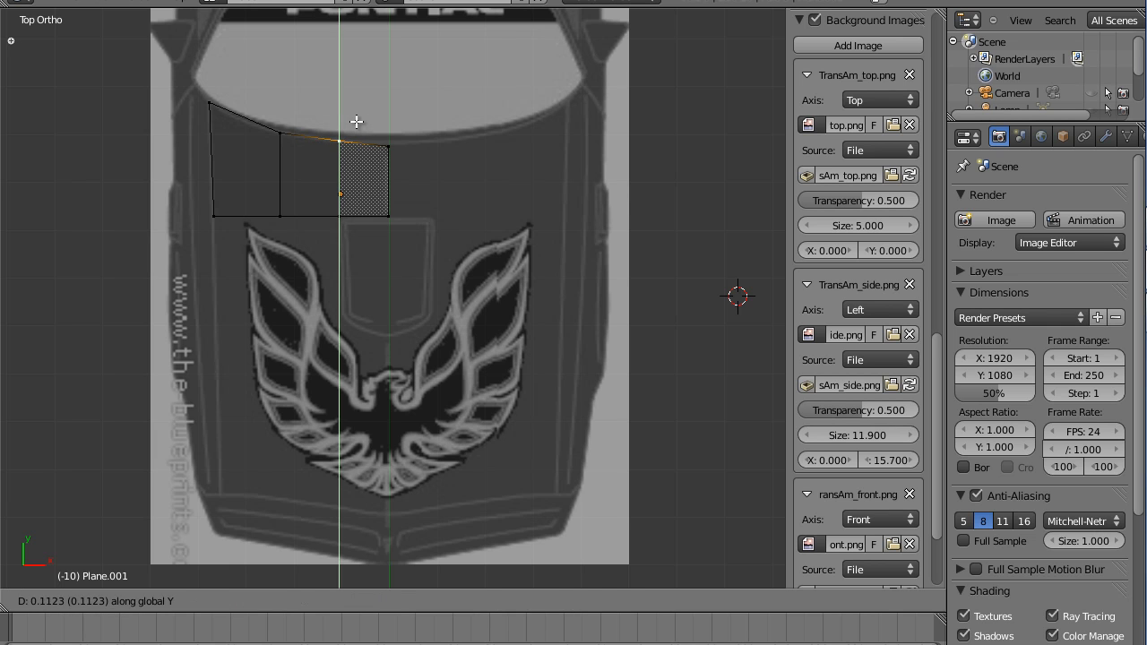
click(358, 122)
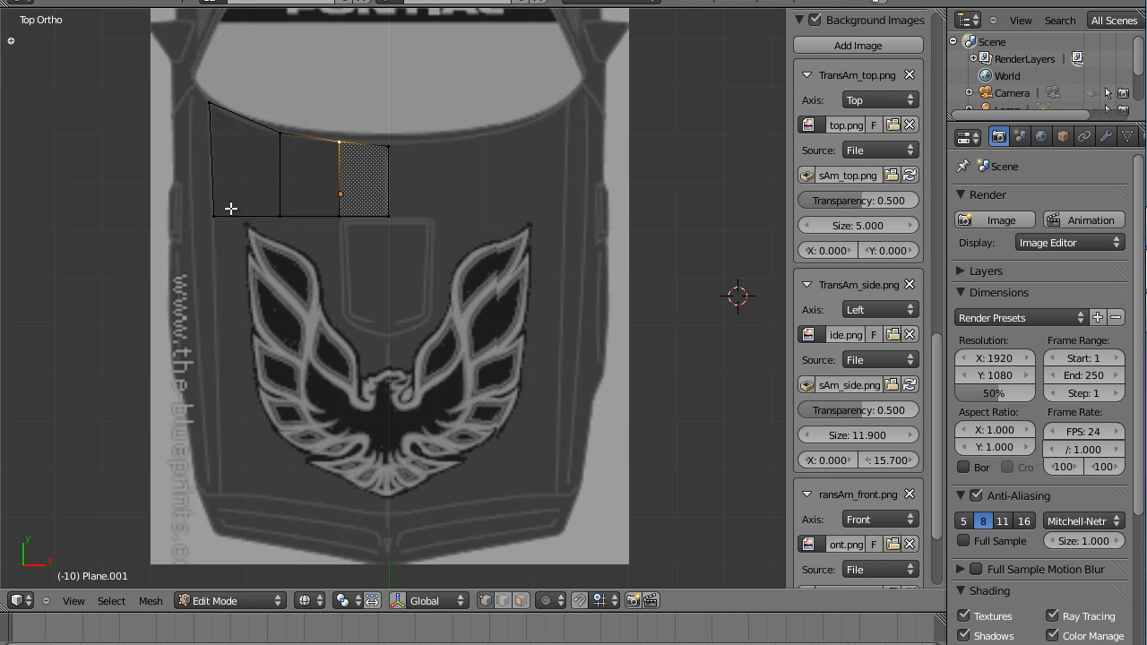
Extrude the front edges of the two outer faces about -2.04 along Y beside the scoop, and shift them slightly inward along X.
key(b)
drag(198, 202, 348, 237)
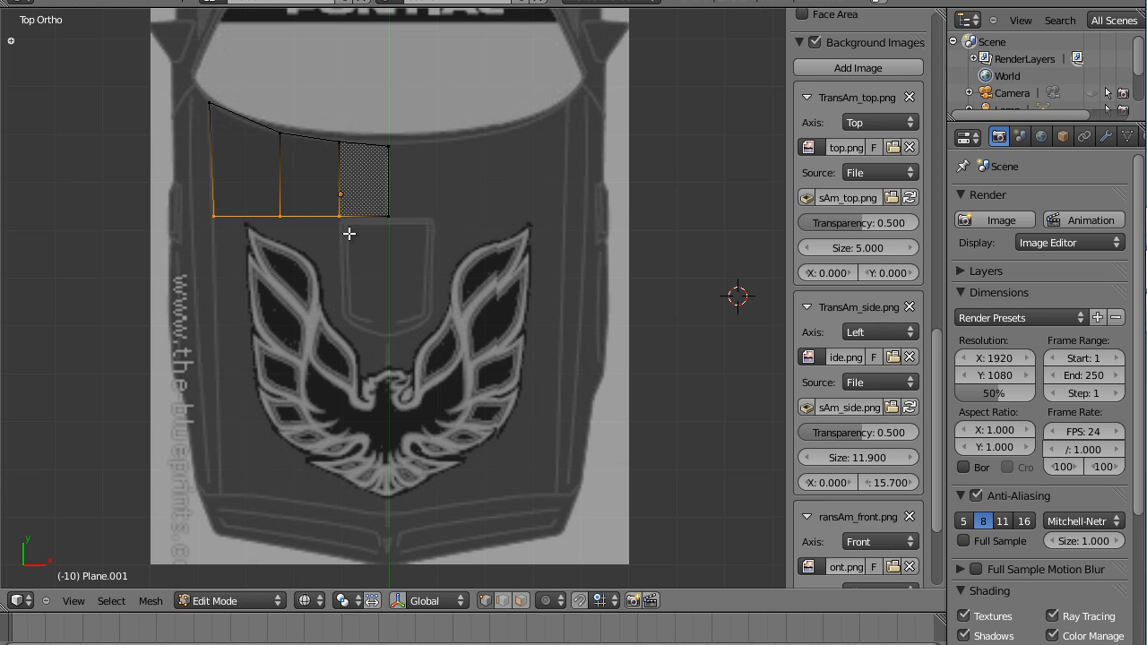
key(g)
key(y)
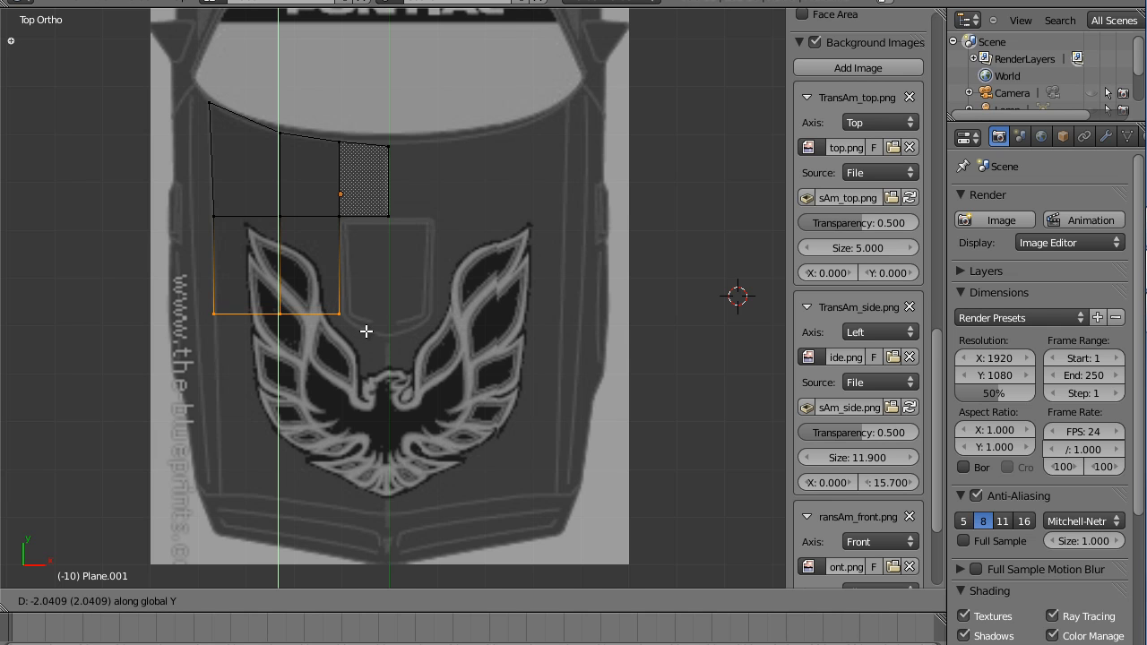
click(366, 331)
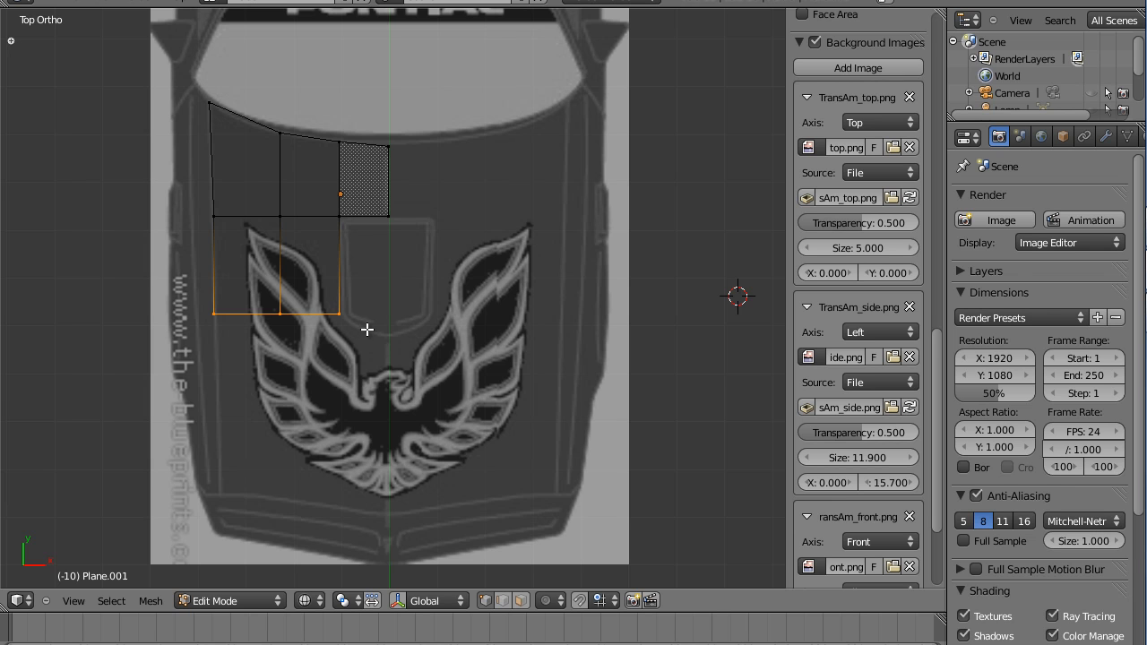
key(g)
key(x)
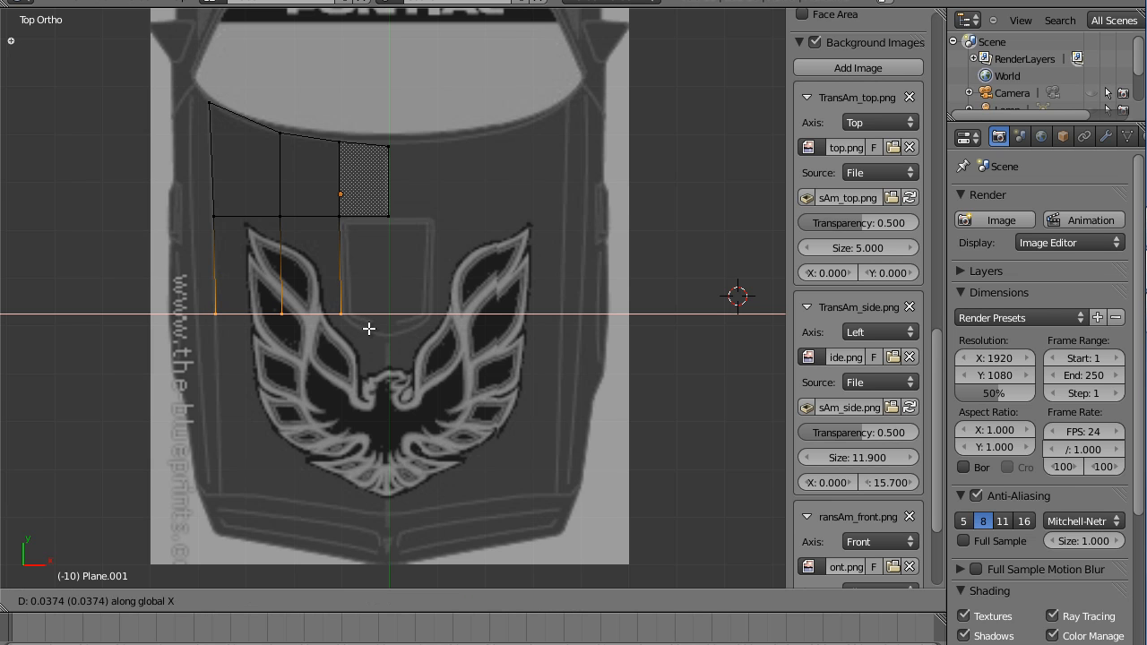
click(370, 328)
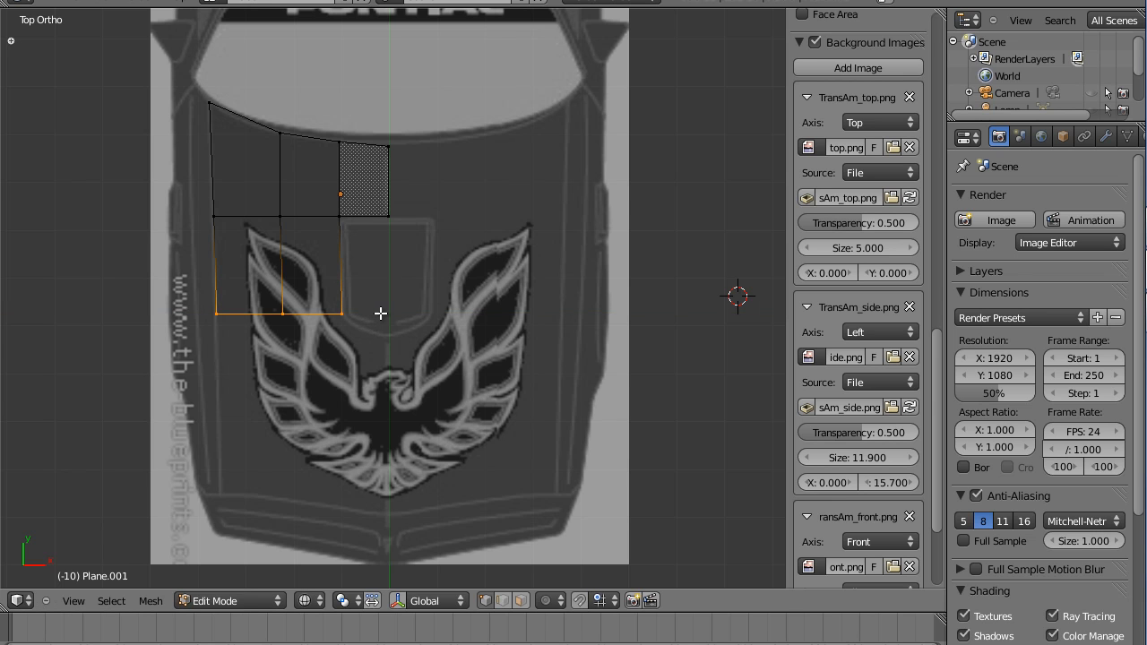
Extrude the same front edges about -0.41 along Y to the front tip of the hood scoop.
key(g)
key(y)
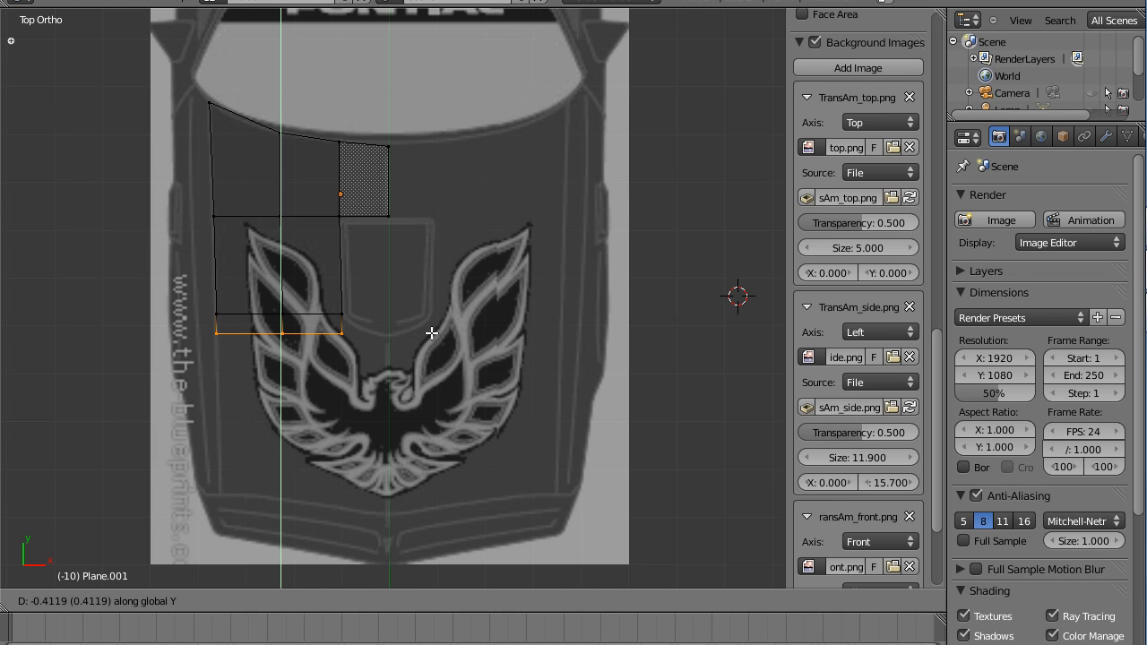
click(432, 333)
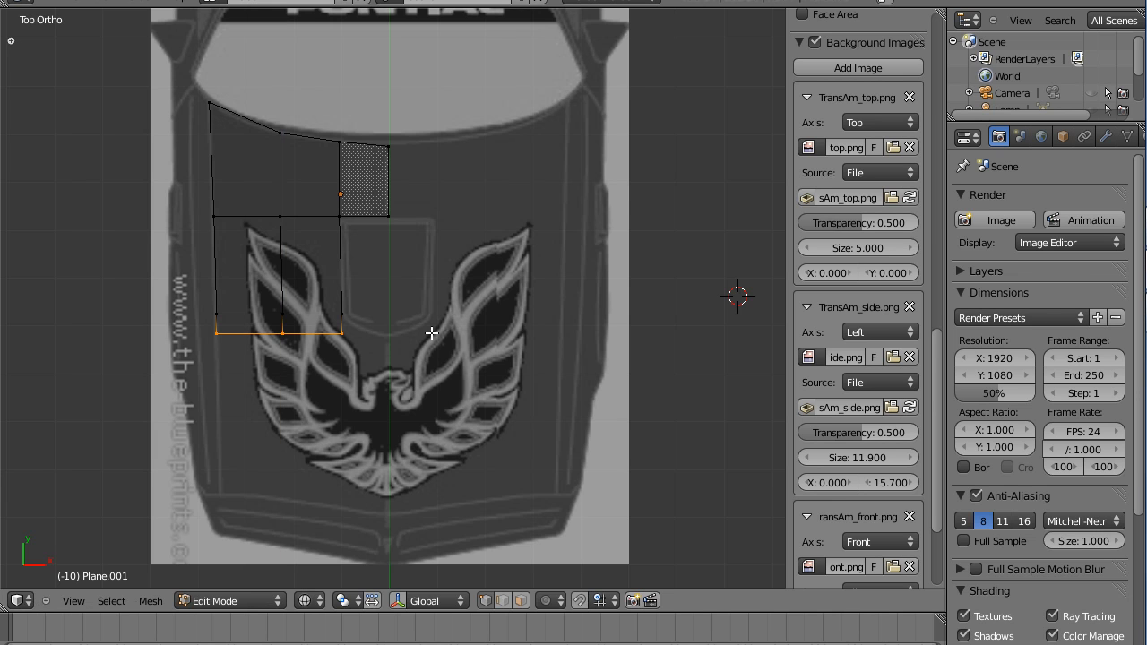
Move the innermost front vertex about 0.97 along X to the centreline, and correct it by about -0.04 along X.
right_click(344, 334)
key(g)
key(x)
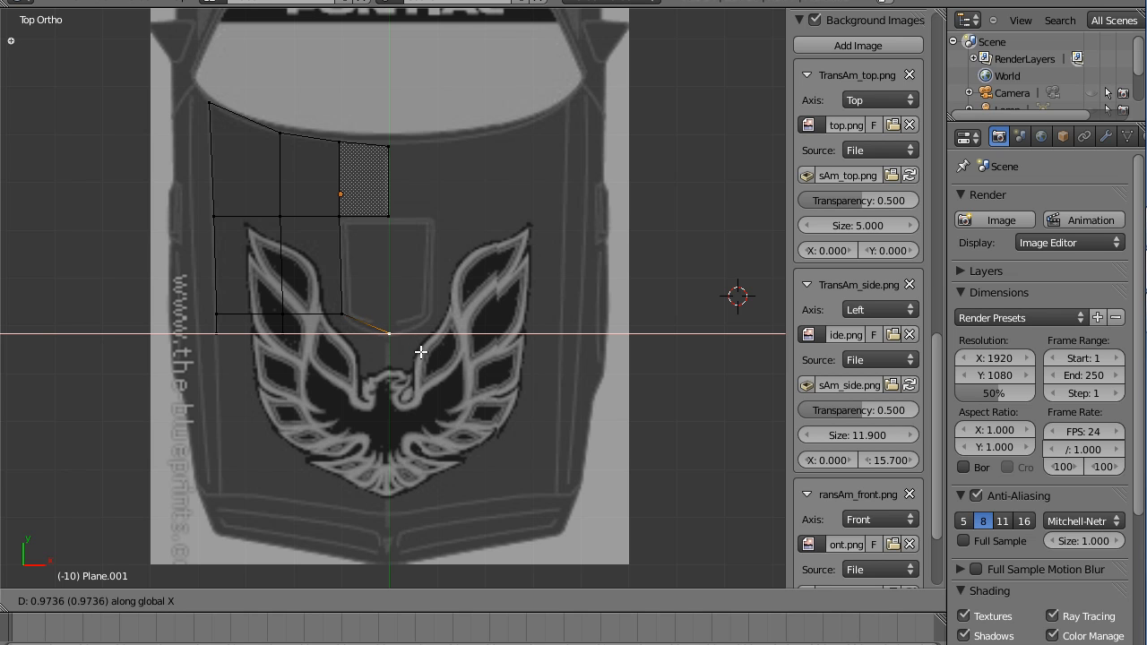
click(420, 352)
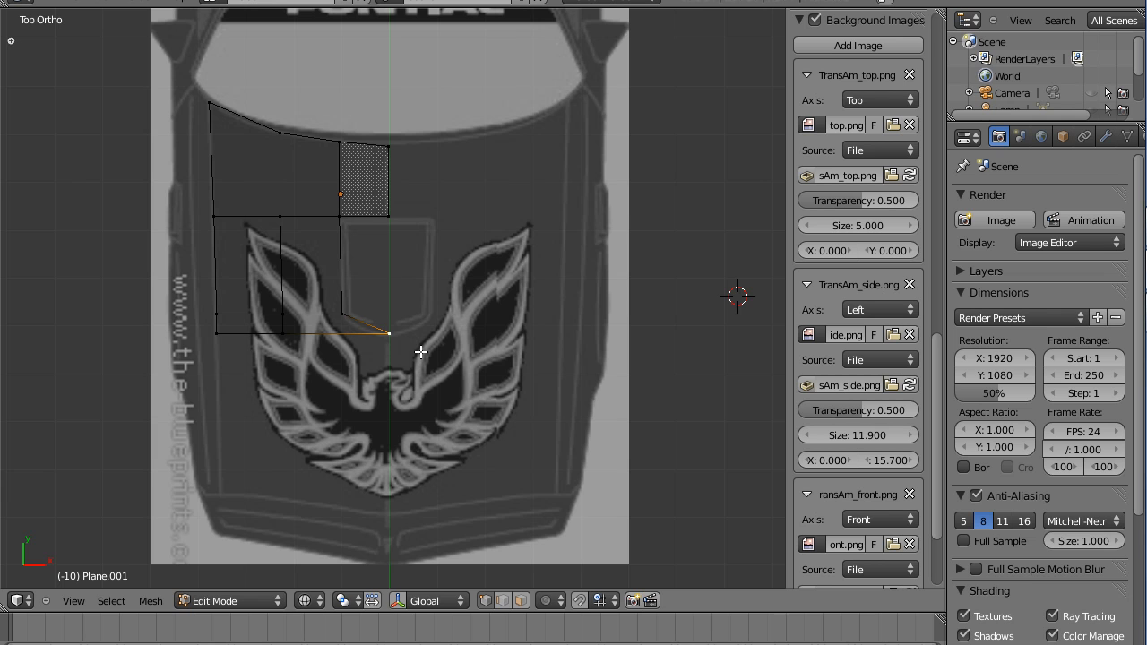
key(g)
key(x)
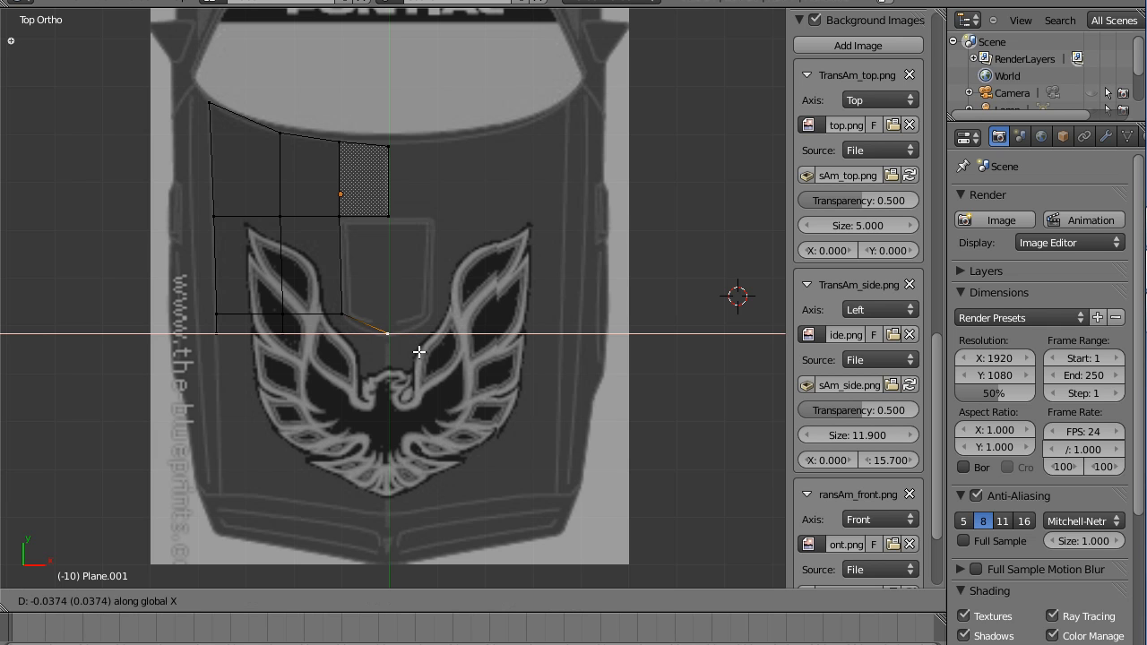
click(419, 353)
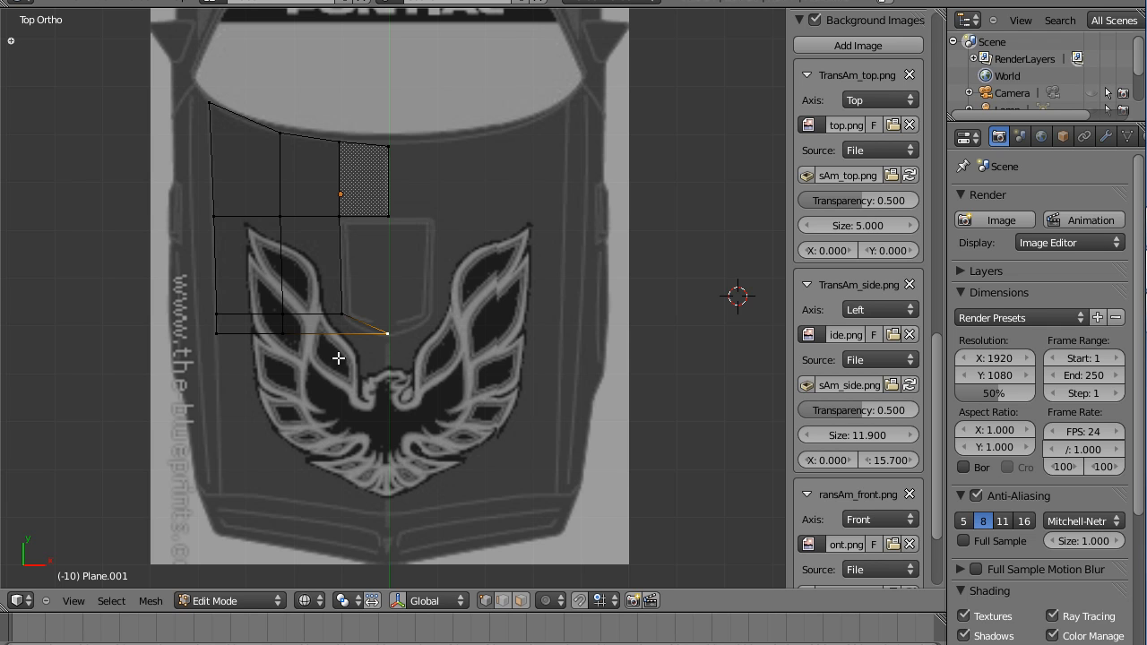
Extrude the whole front row of vertices about -1.54 along Y across the bird decal.
key(b)
drag(207, 327, 392, 365)
key(g)
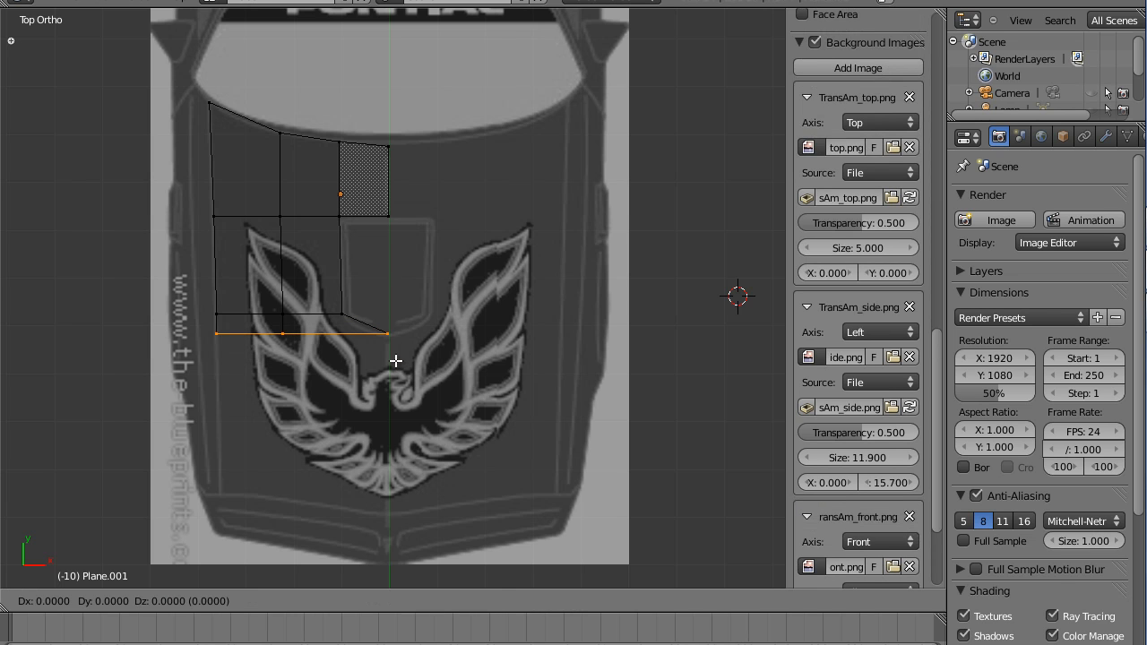
key(y)
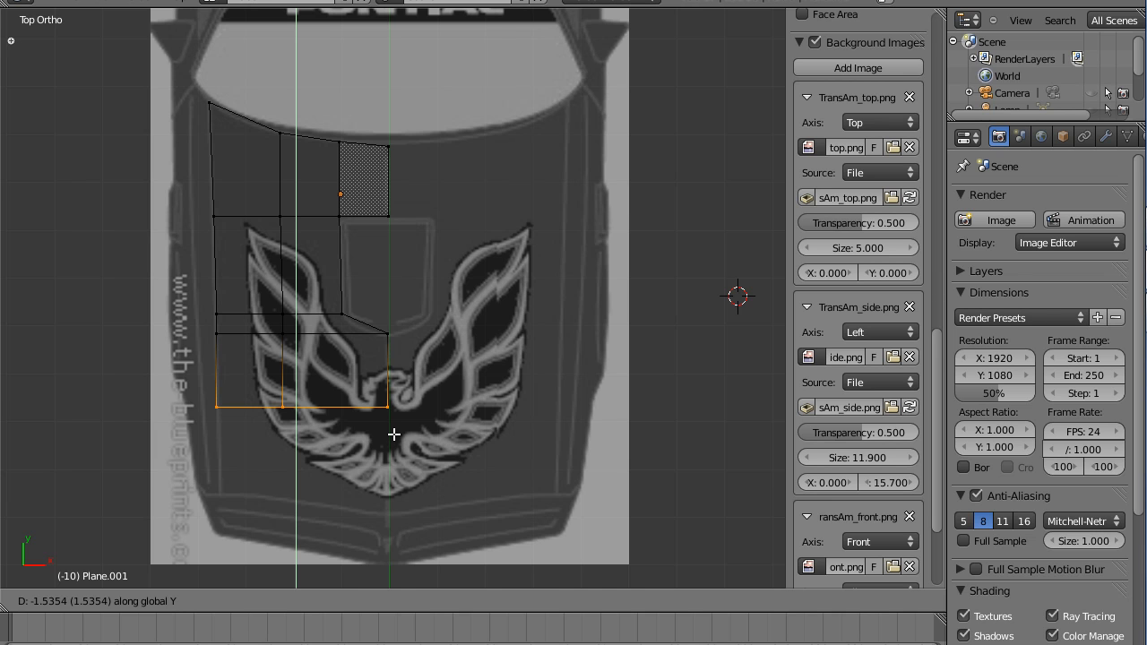
click(395, 434)
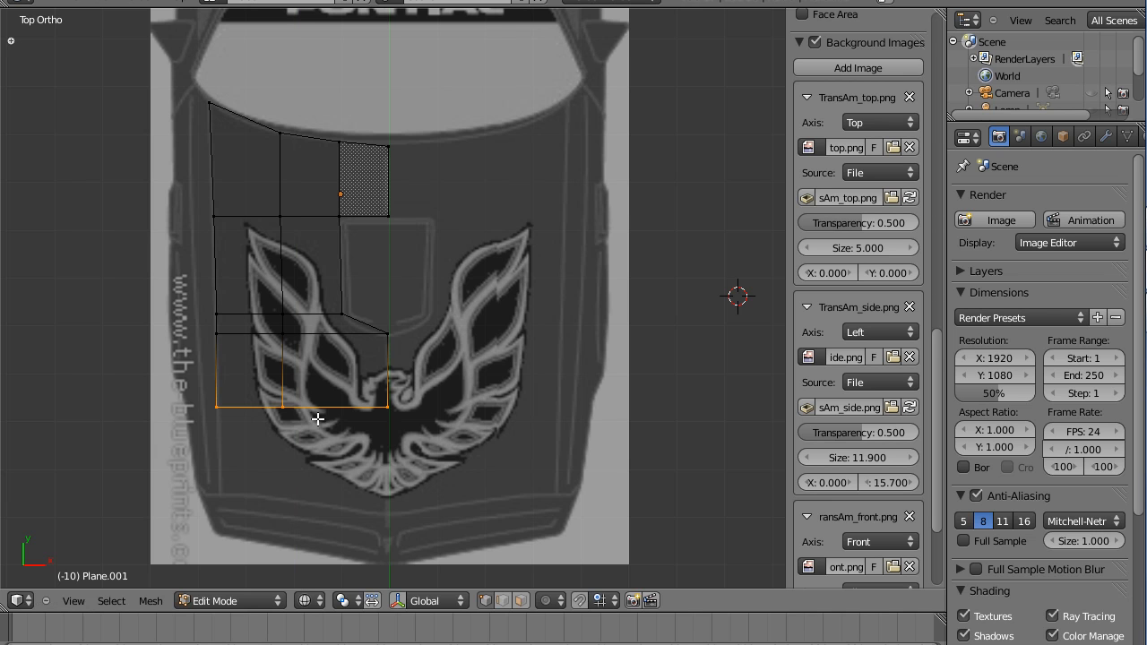
Move the outer vertex of the new front row about 0.04 along X to follow the hood's side line.
right_click(230, 404)
key(g)
key(x)
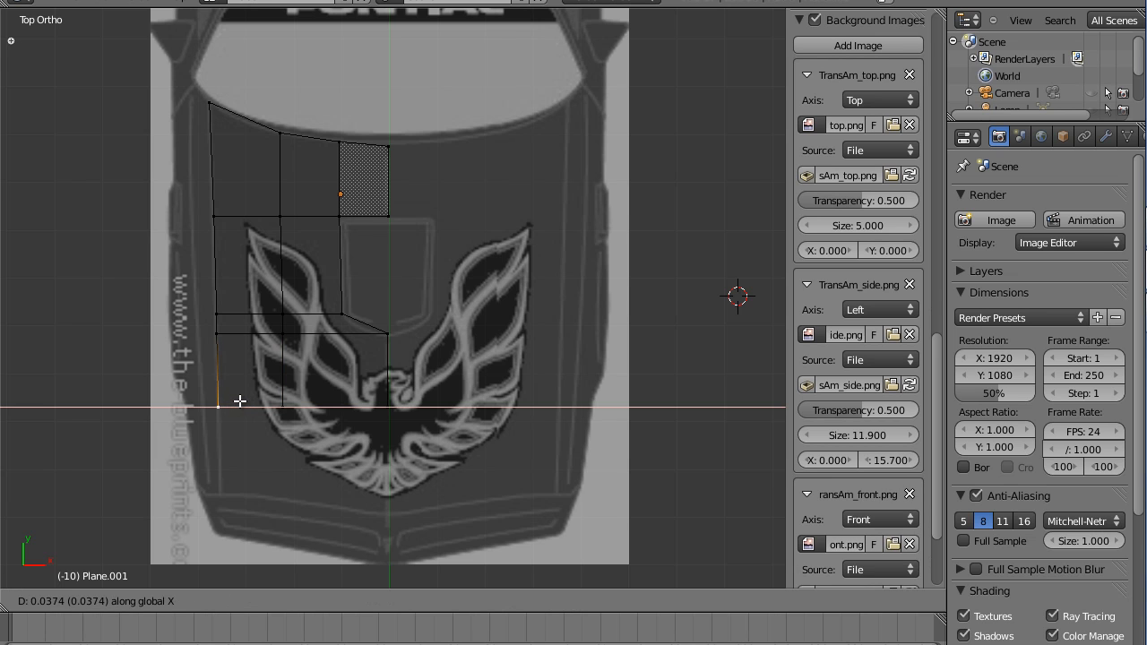
click(240, 401)
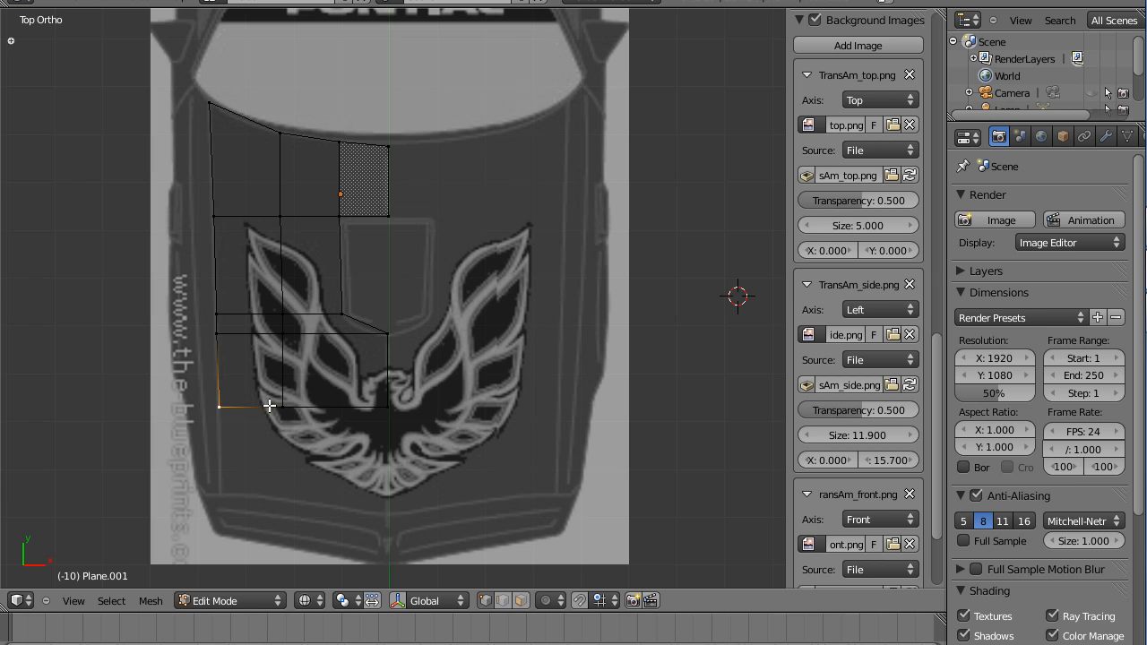
key(a)
key(b)
drag(249, 411, 385, 430)
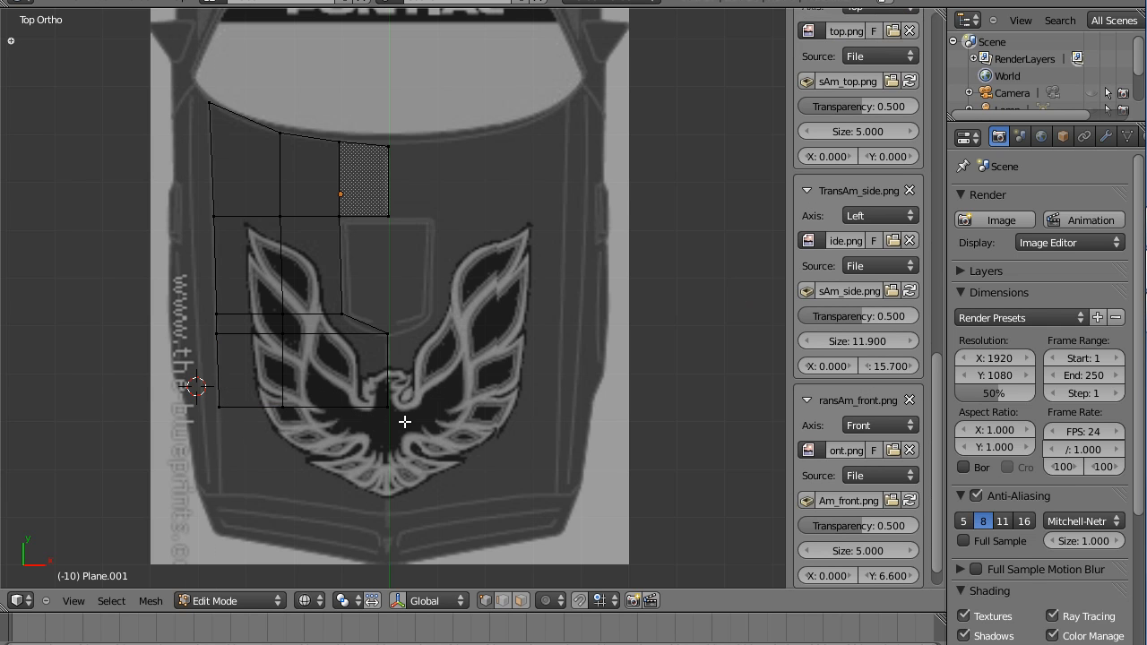
click(206, 387)
click(187, 399)
click(85, 310)
right_click(189, 380)
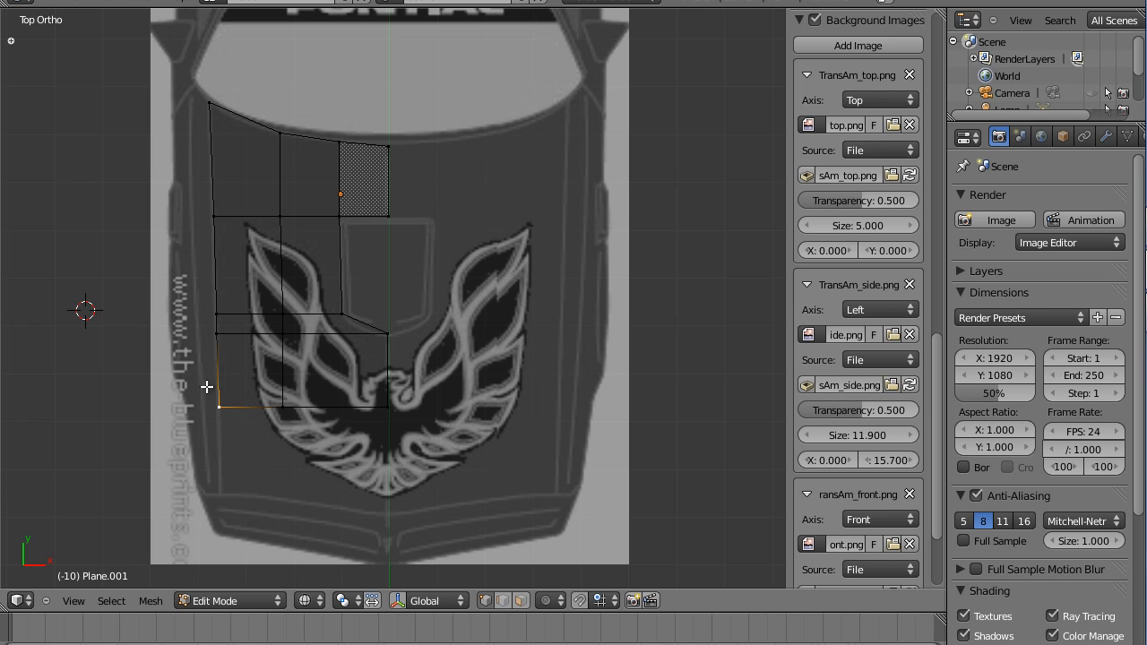
Extrude the whole front row of hood vertices about -1.10 along Y over the lower part of the bird decal.
key(a)
key(b)
drag(187, 394, 420, 427)
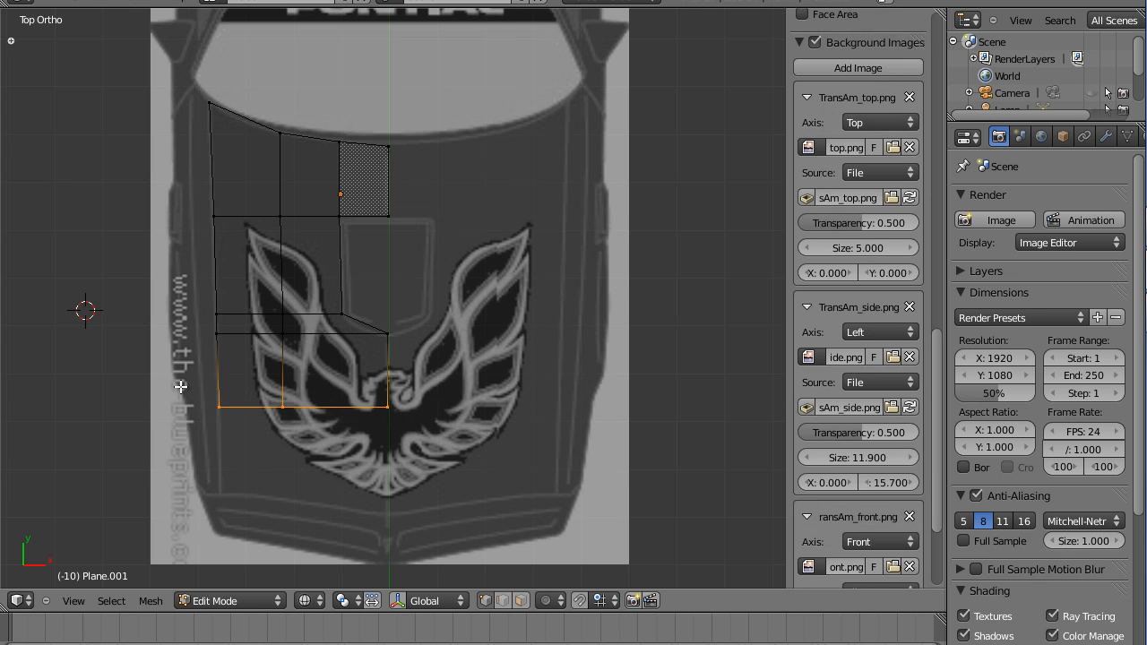
key(g)
key(y)
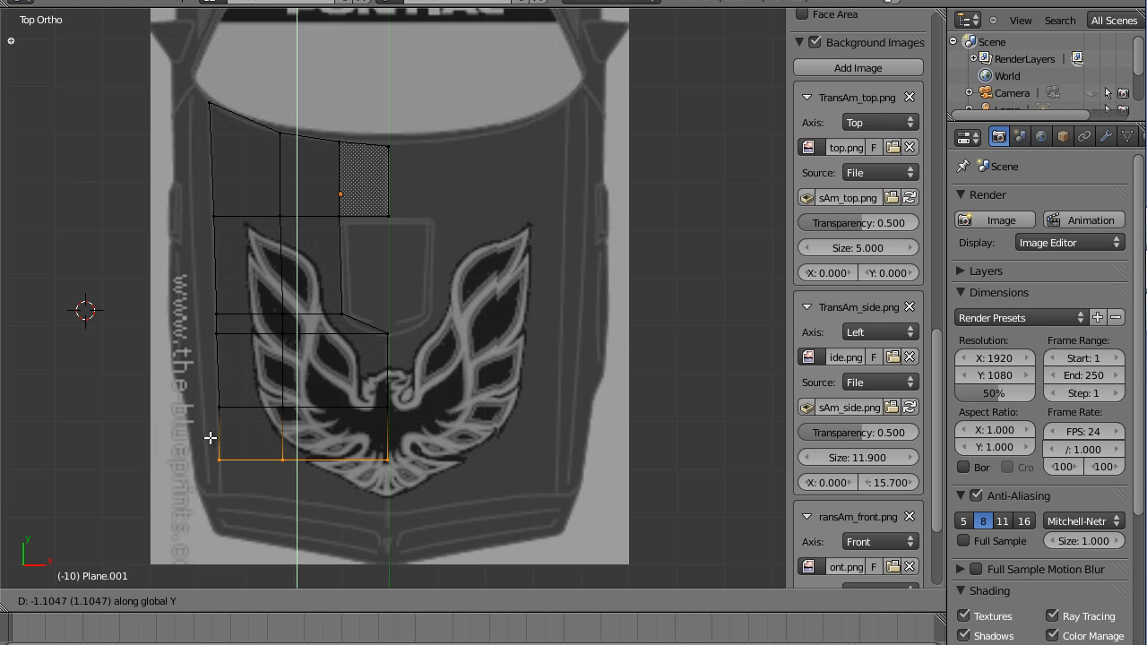
click(211, 437)
Move the outer vertex of the new front row about 0.02 along X onto the hood's side line.
right_click(219, 459)
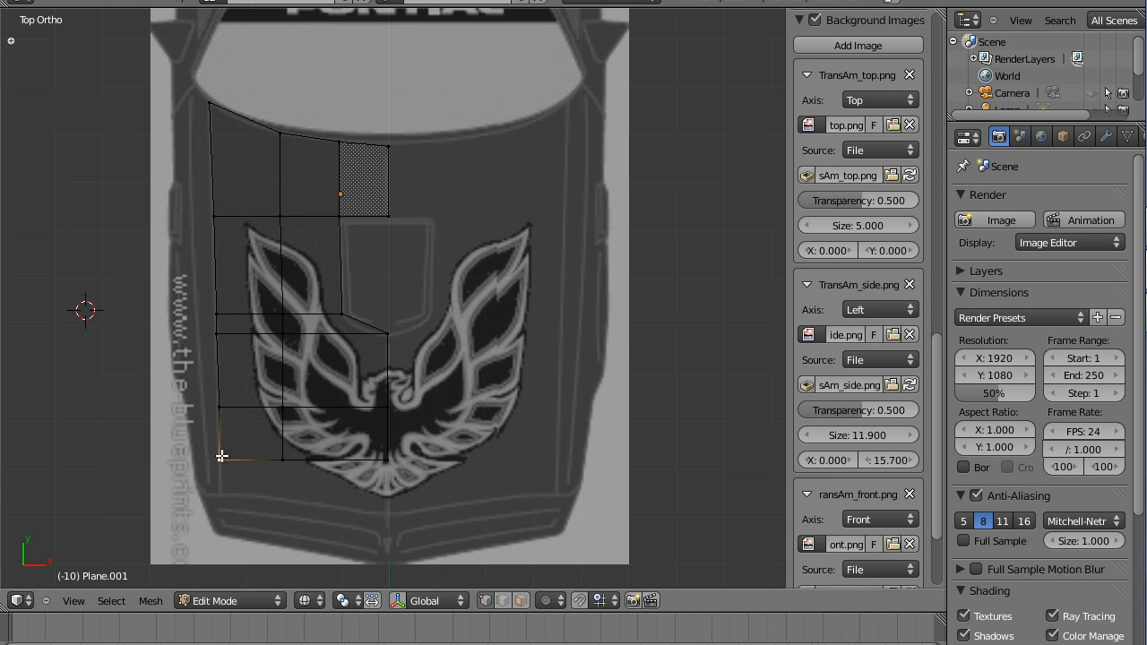
key(g)
key(x)
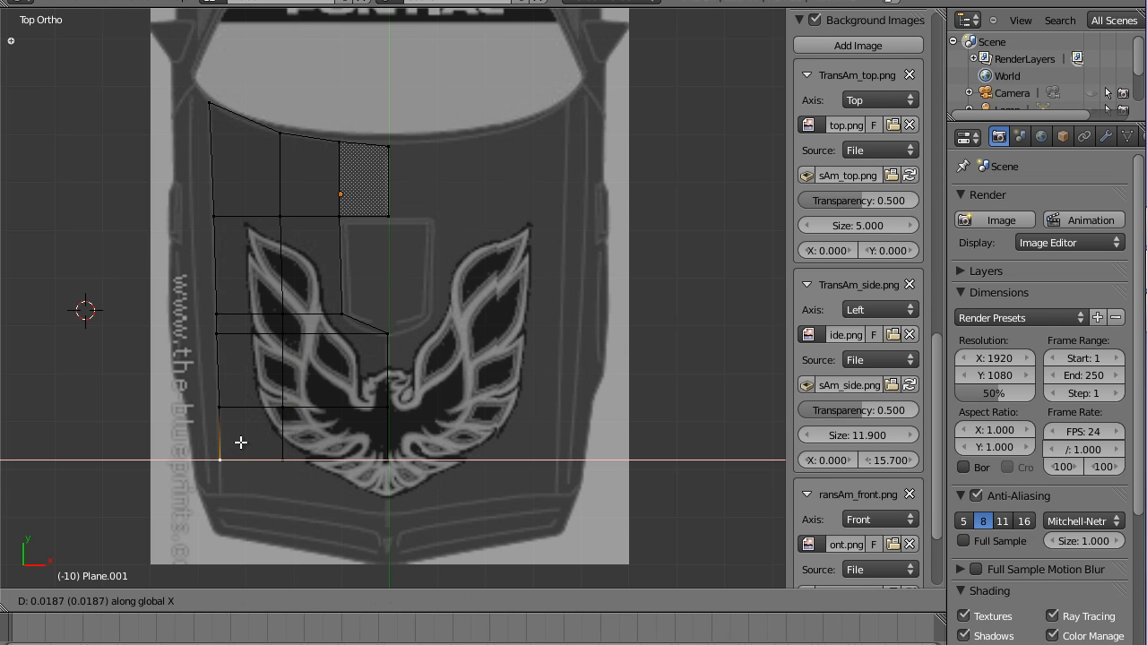
click(241, 442)
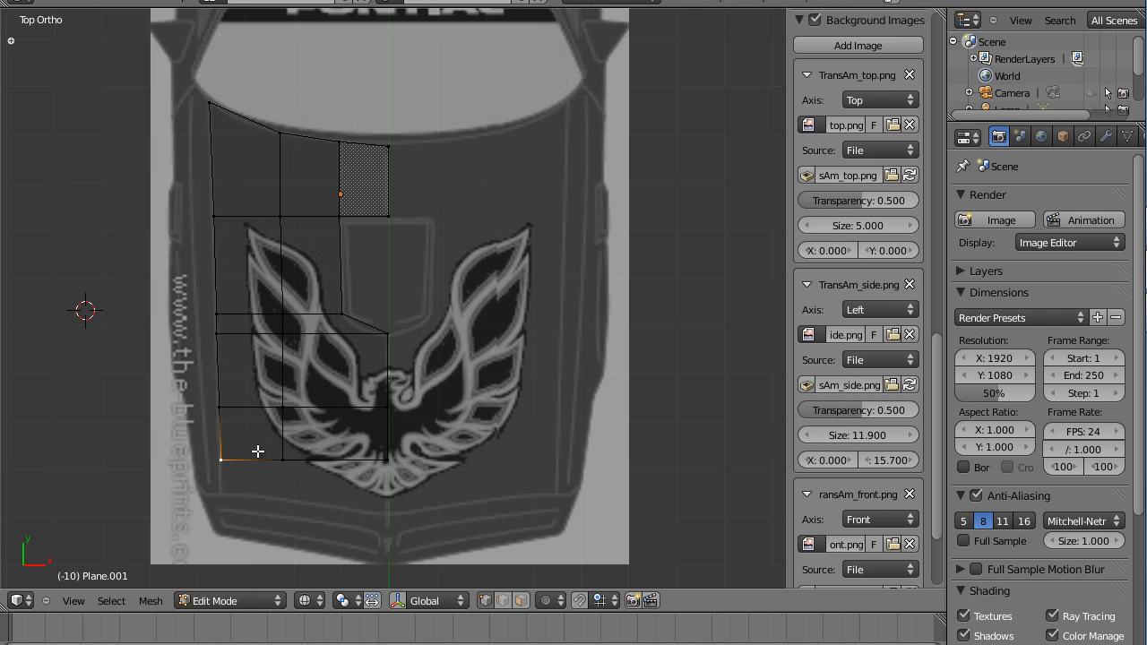
Extrude the whole front row of vertices along negative Y to the lower tip of the bird decal.
key(a)
key(b)
drag(203, 448, 415, 479)
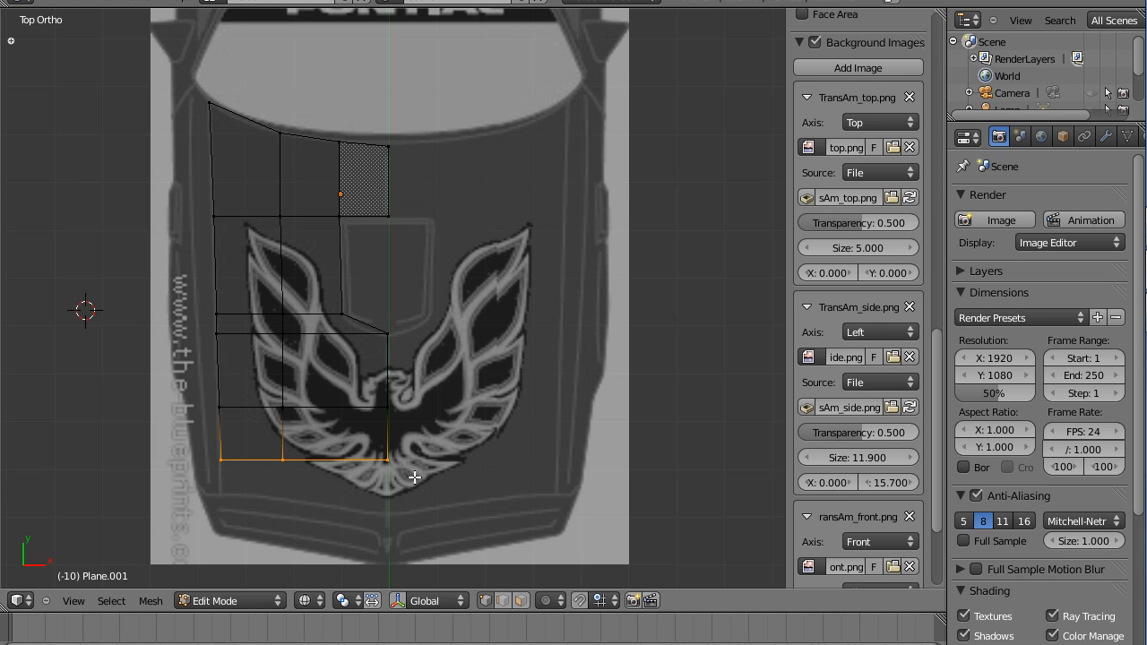
key(g)
key(y)
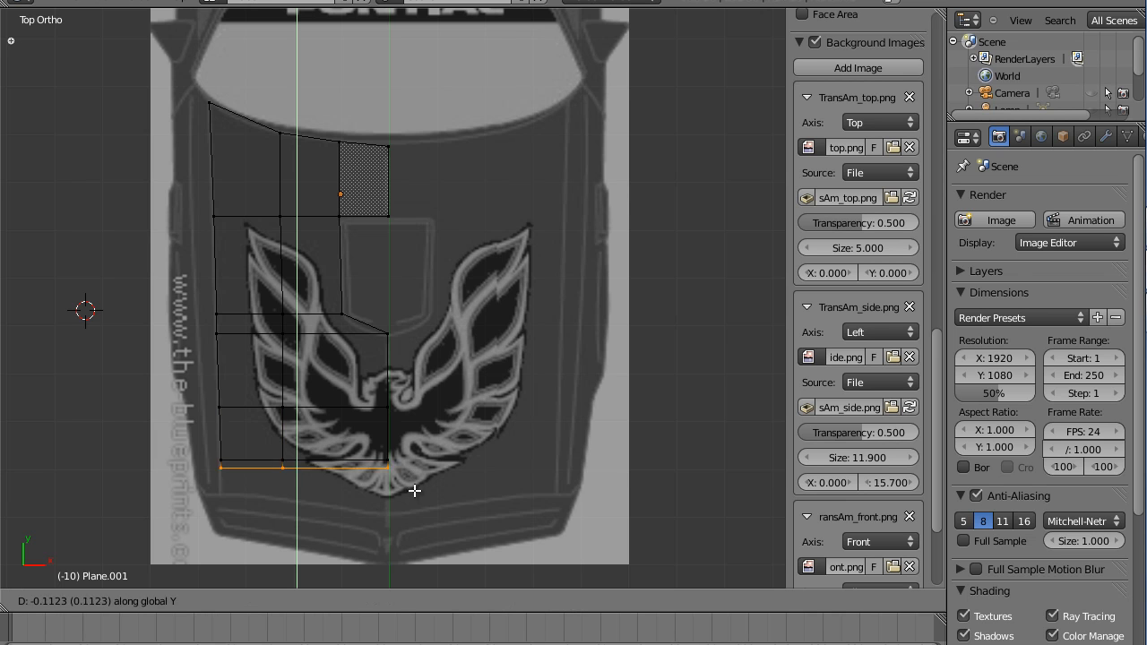
click(415, 510)
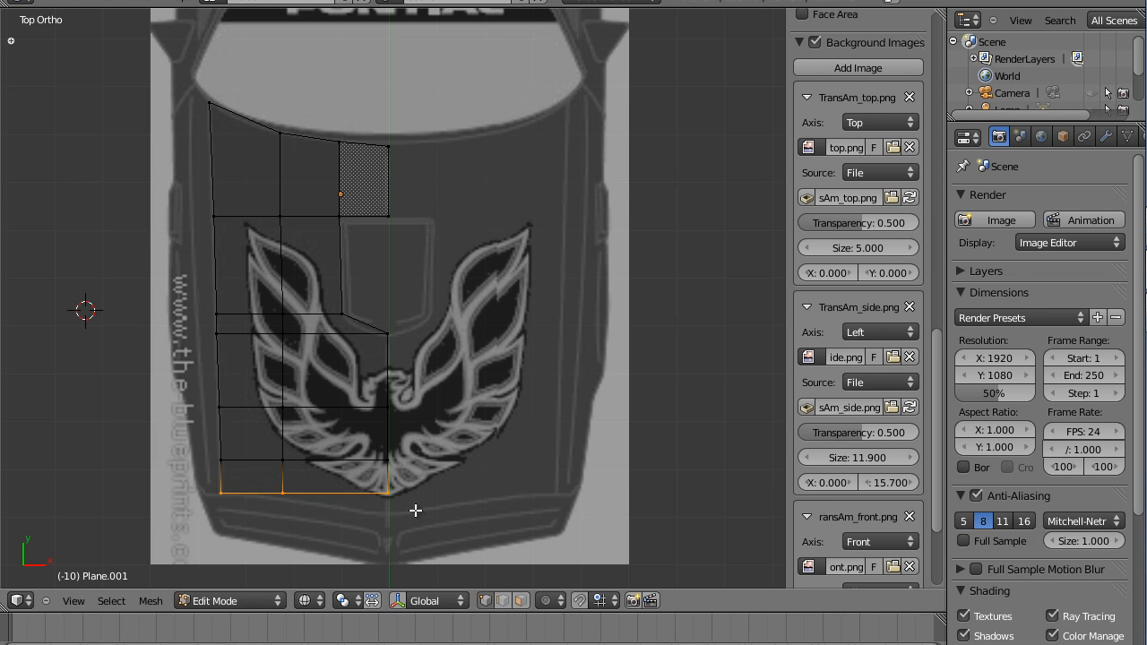
Move the middle front vertex about -0.1 along Y and the centreline front vertex about -0.39 along Y to follow the hood's front edge.
right_click(282, 492)
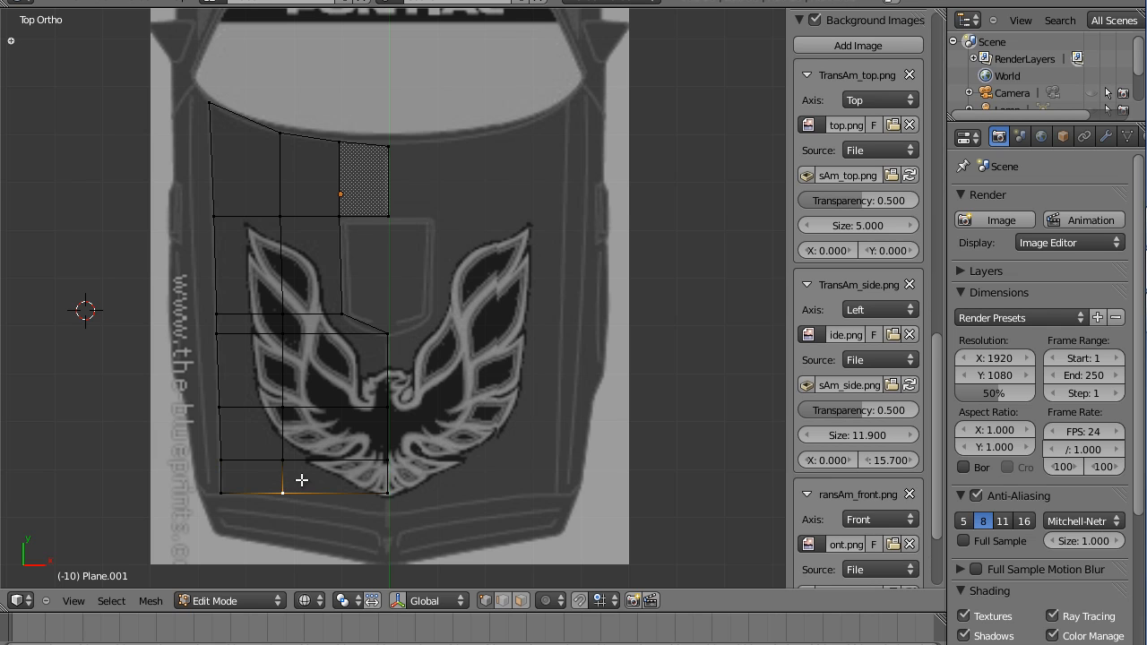
key(g)
key(y)
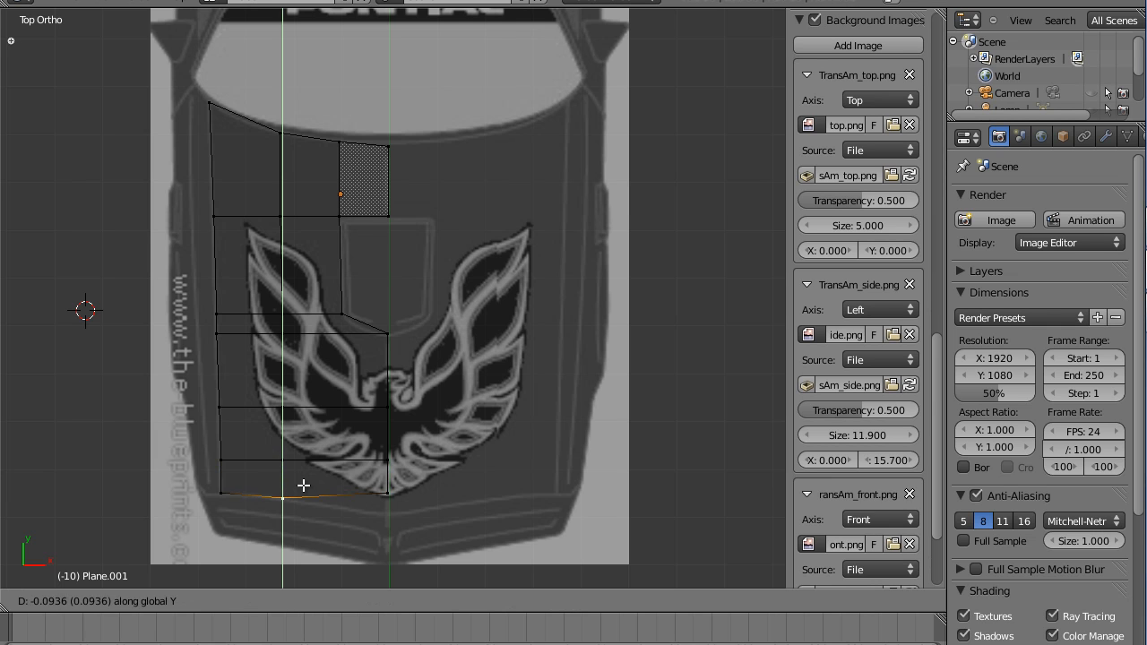
click(303, 487)
right_click(388, 492)
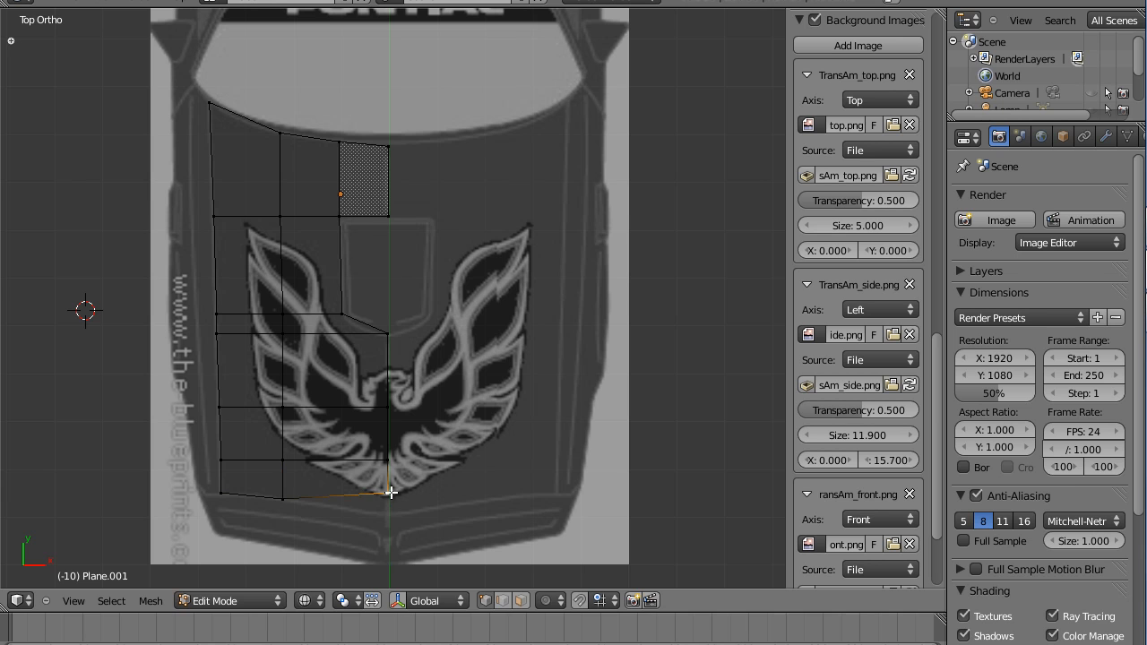
key(g)
key(y)
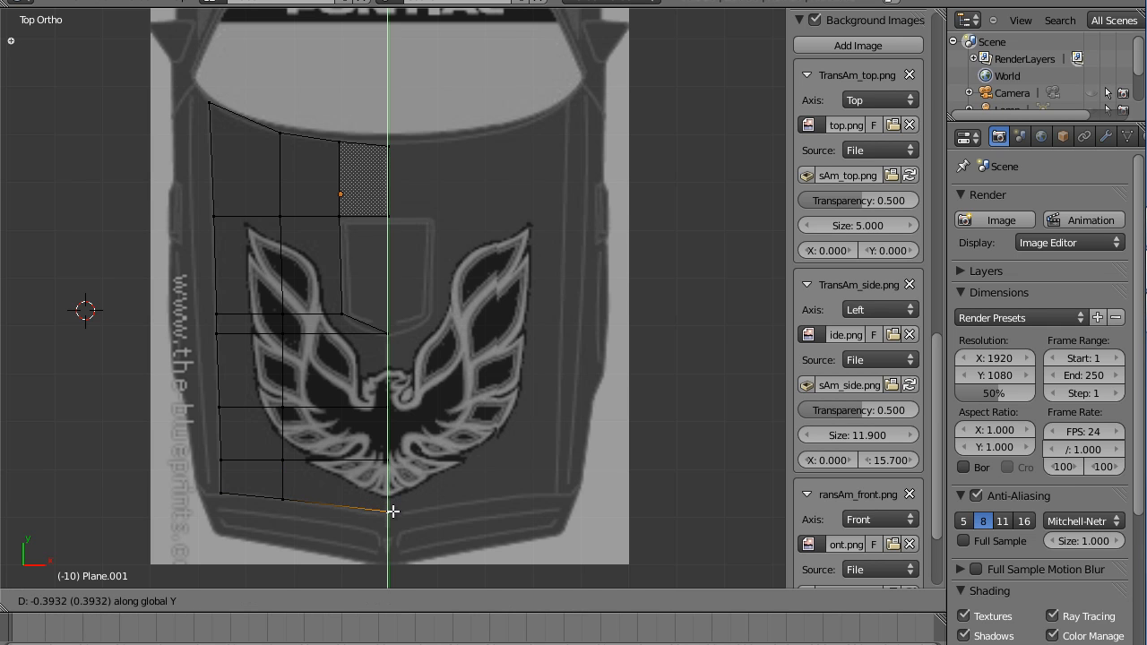
click(393, 511)
Try the Object and Weight Paint modes on the hood mesh and return to Edit Mode.
key(Tab)
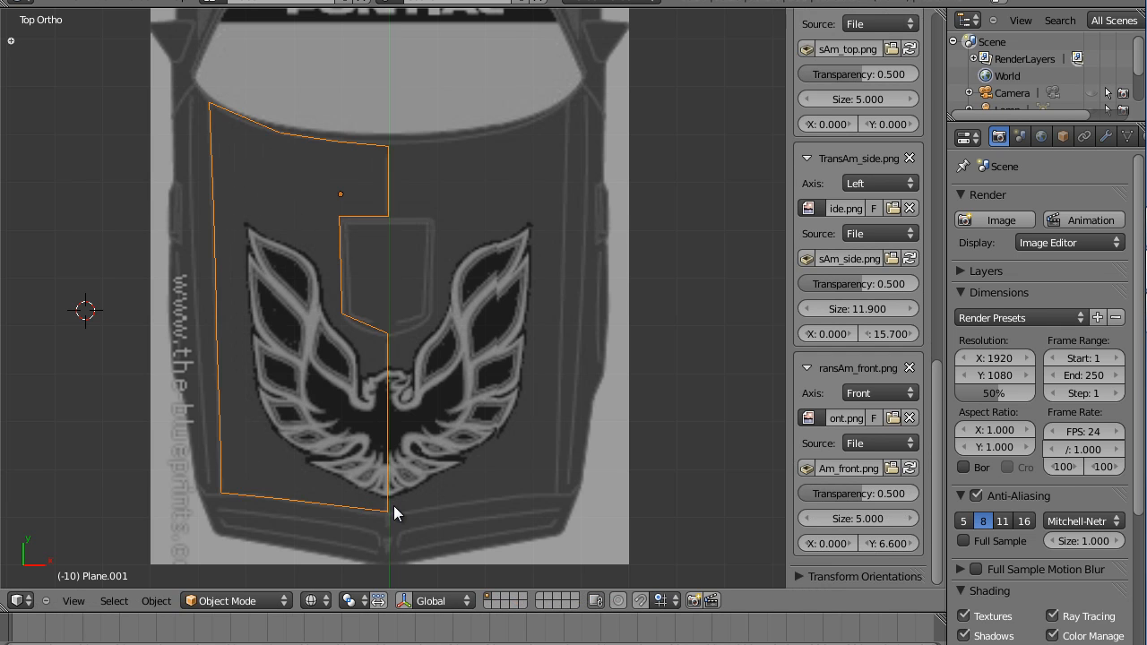
key(Tab)
click(225, 600)
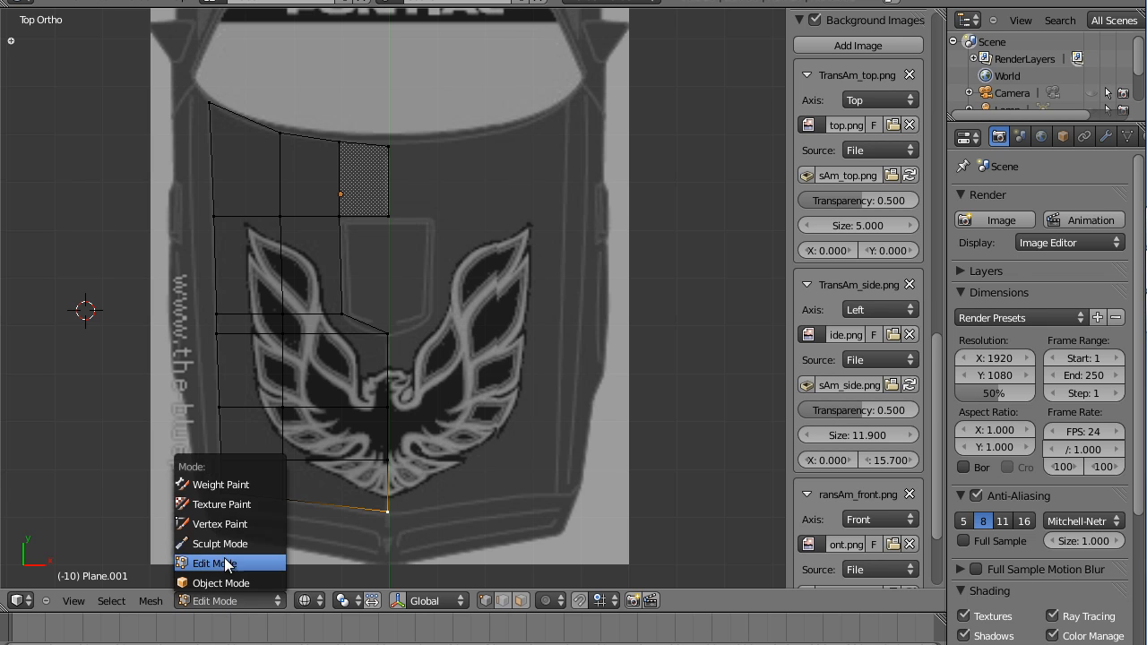
click(222, 489)
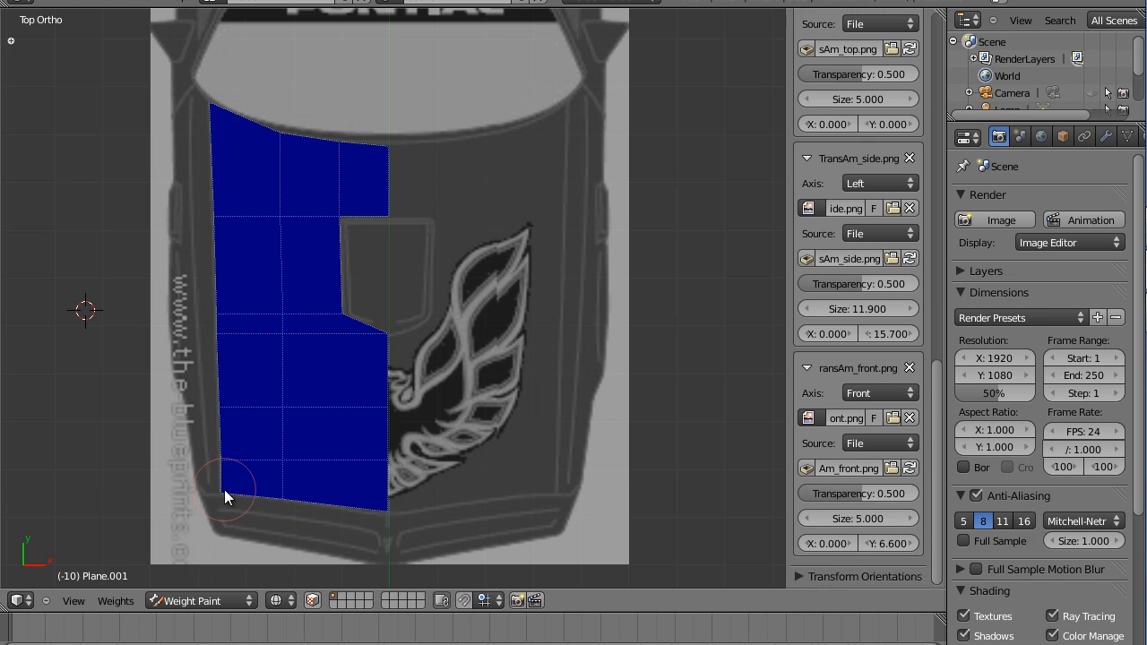
key(Tab)
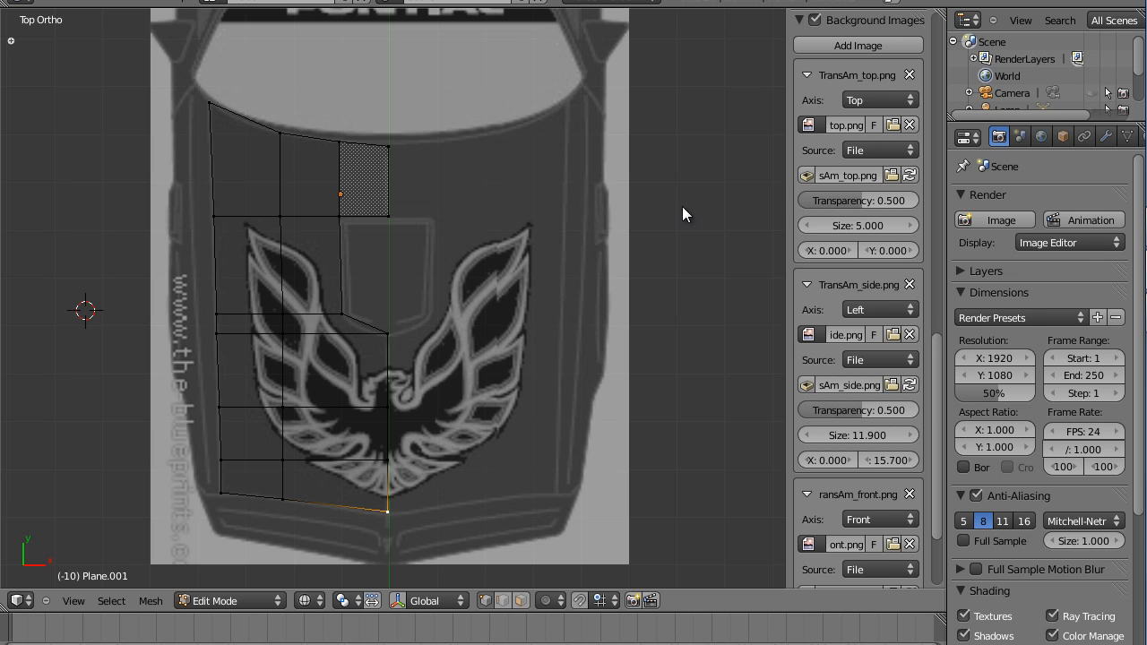
In the left view, move the hood's rearmost corner vertex about -0.3 along Z to the base of the windshield.
scroll(458, 333, up, 2)
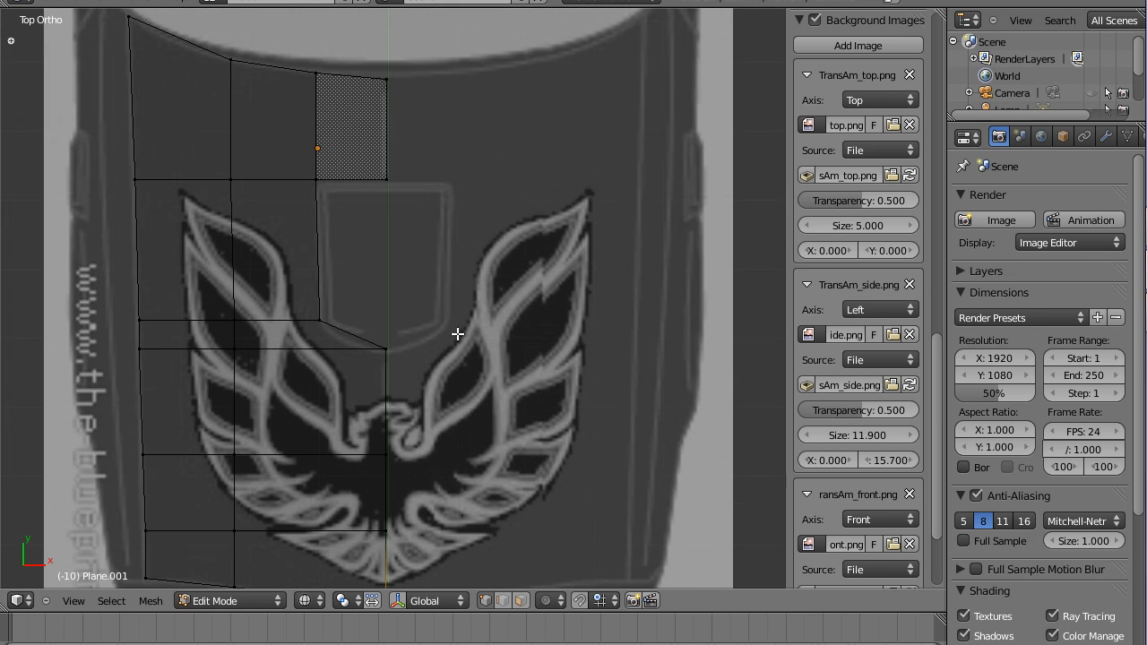
scroll(457, 334, down, 2)
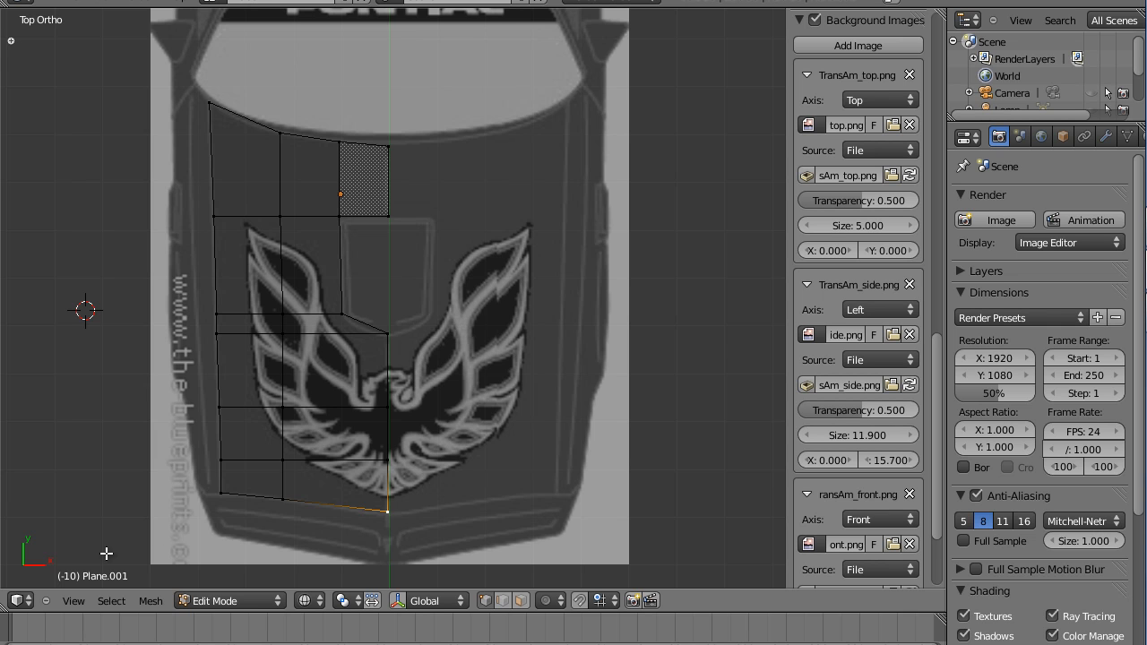
click(72, 601)
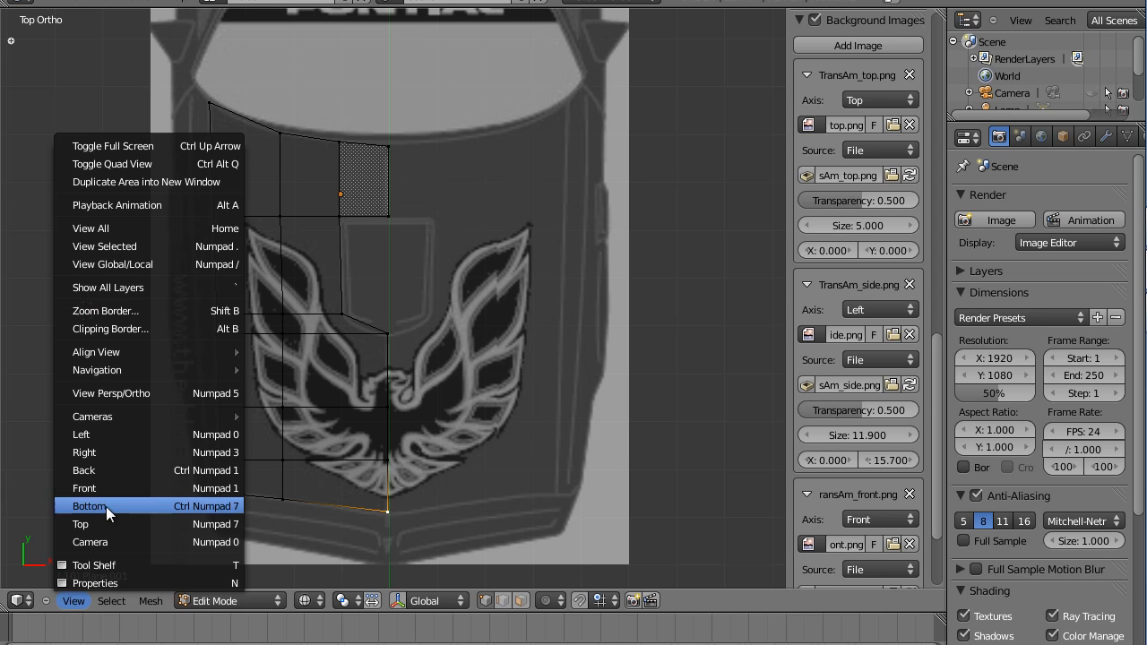
click(96, 435)
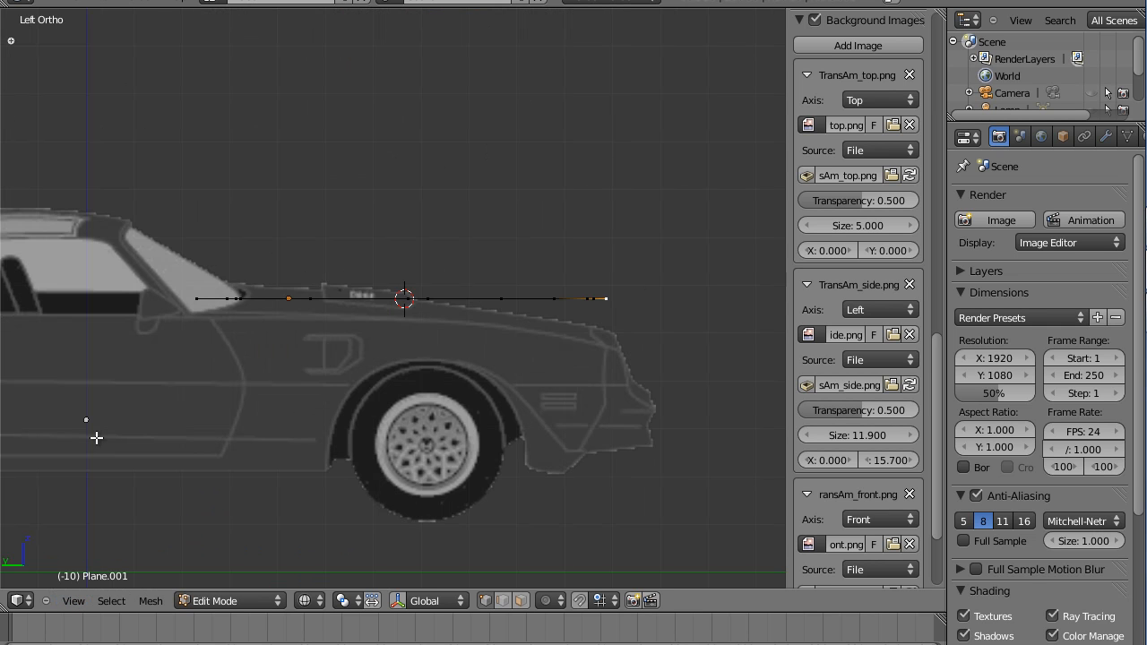
scroll(97, 437, down, 2)
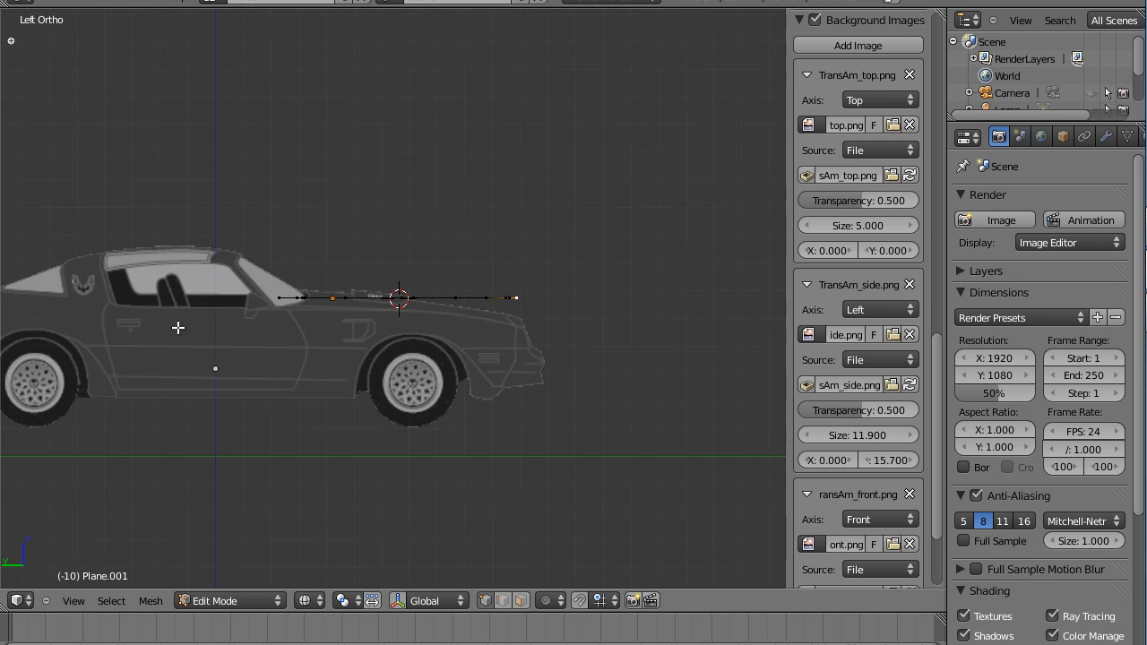
scroll(180, 328, up, 3)
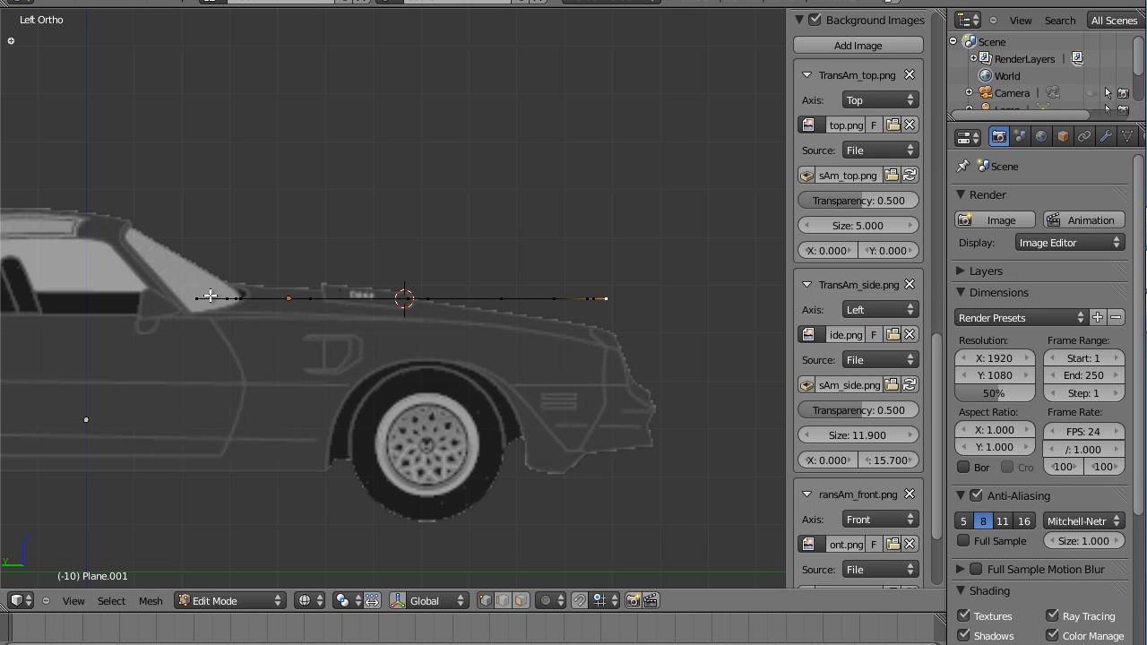
right_click(200, 296)
key(g)
key(z)
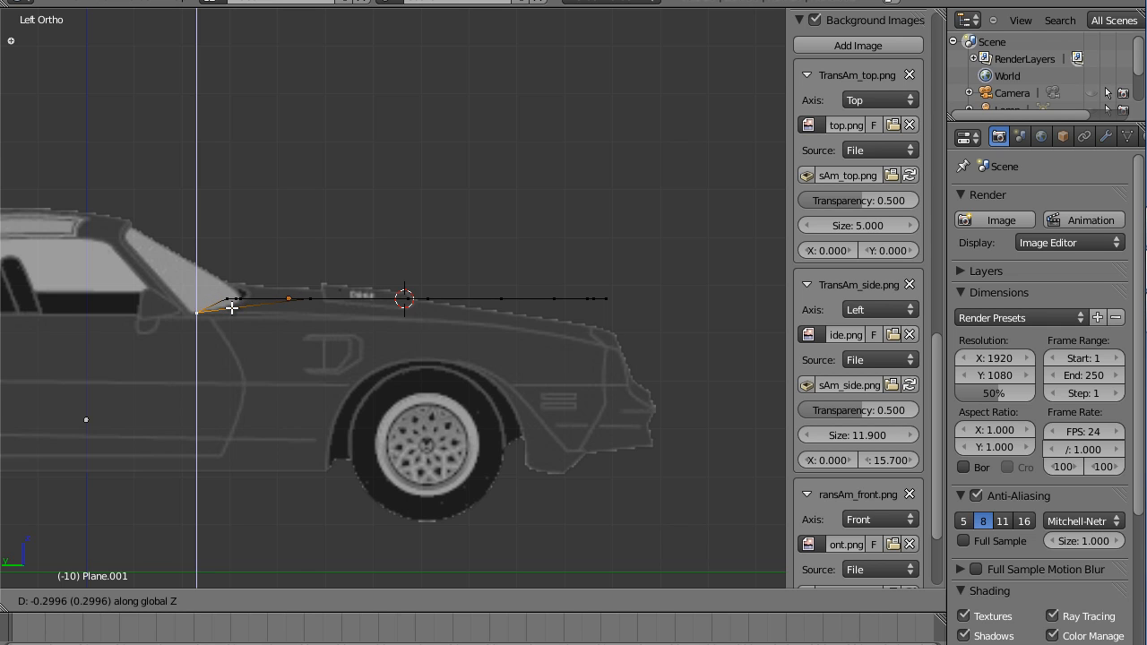
click(233, 309)
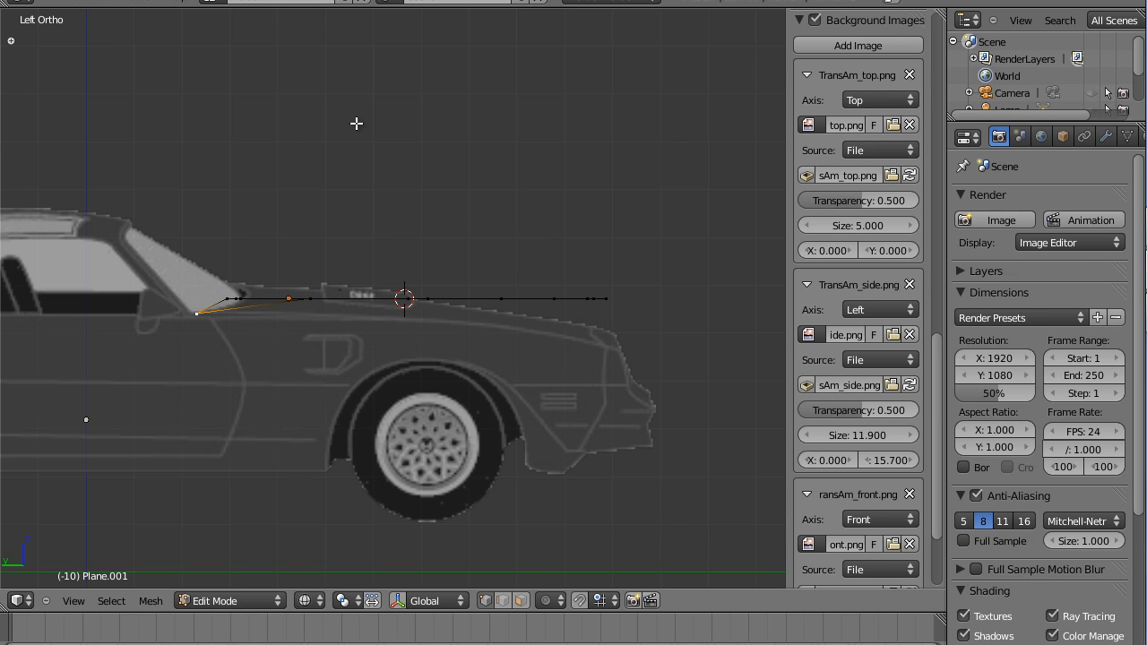
Review the input settings in the User Preferences and close the window.
scroll(359, 125, down, 1)
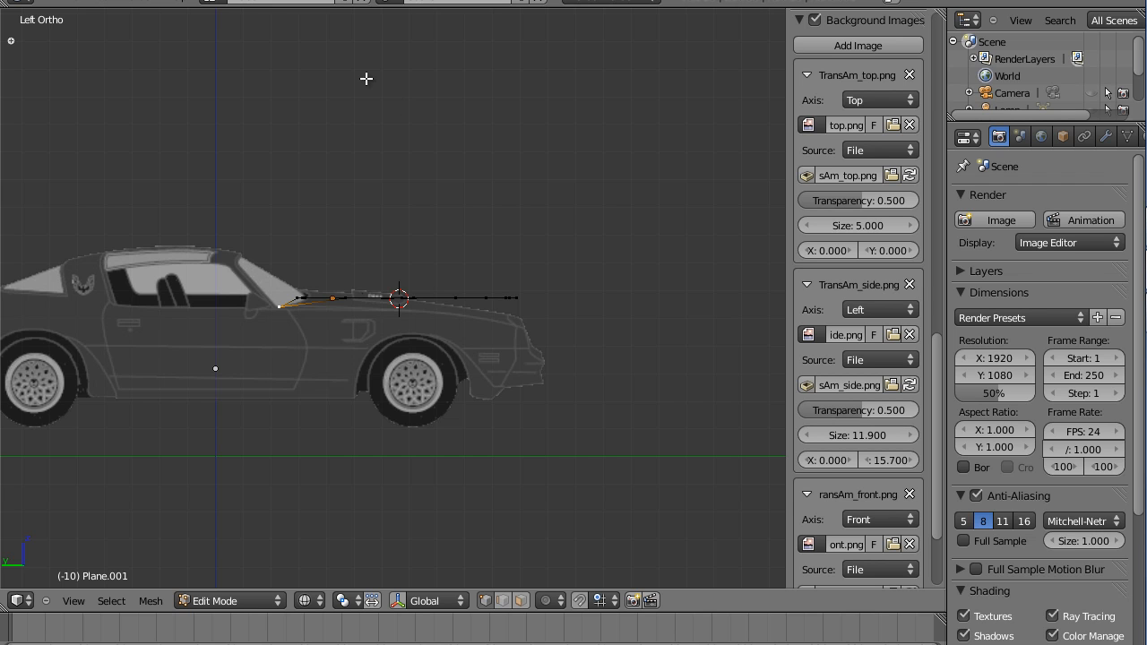
click(73, 3)
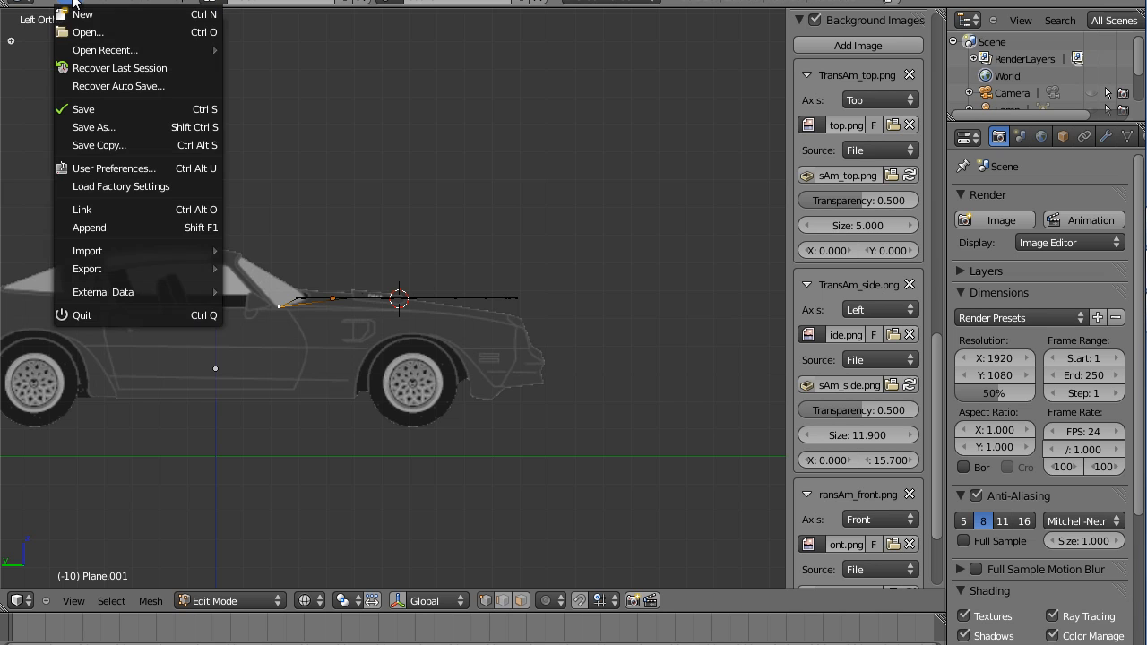
click(105, 167)
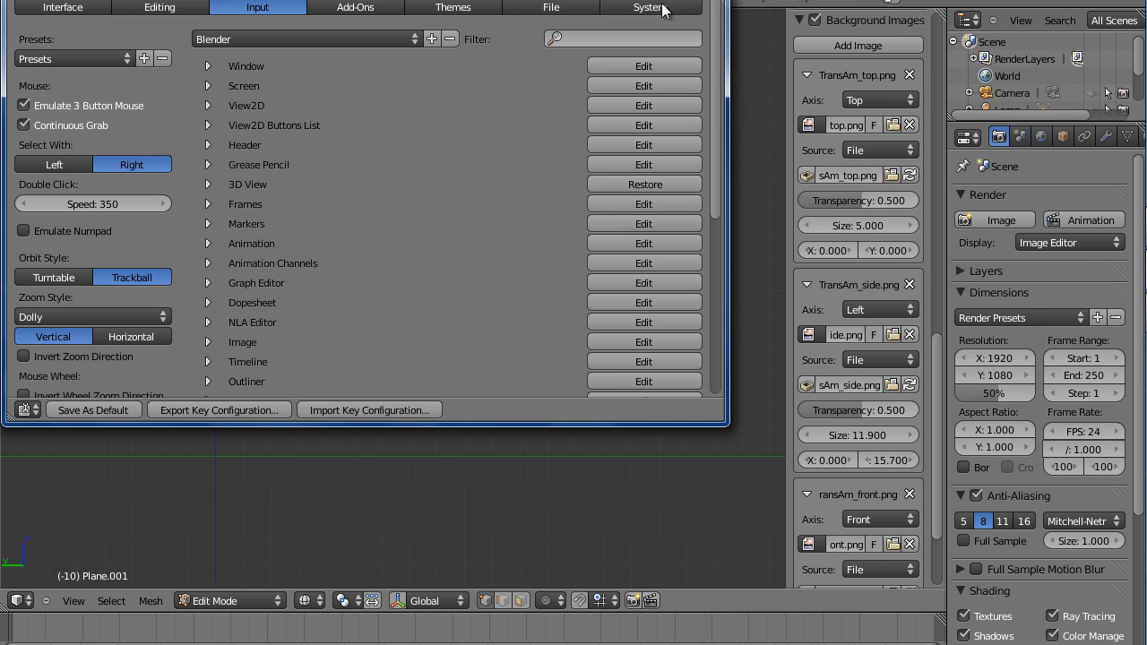
click(705, 0)
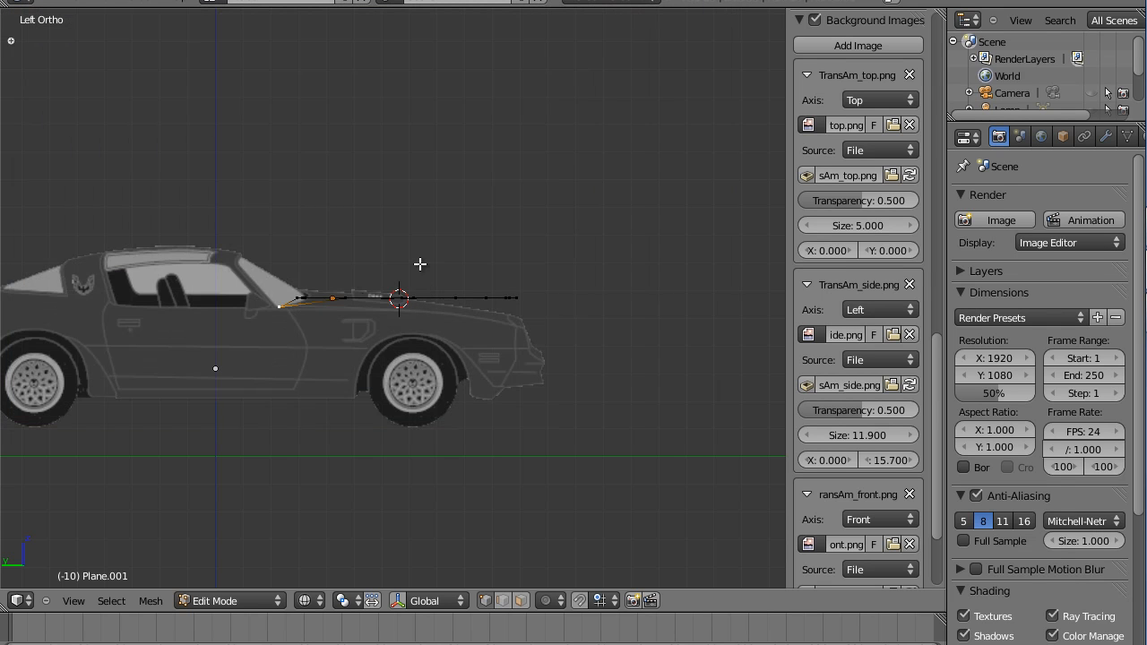
Check the lowered rear corner vertex from an angled view and return to the left view.
middle_drag(421, 264, 435, 333)
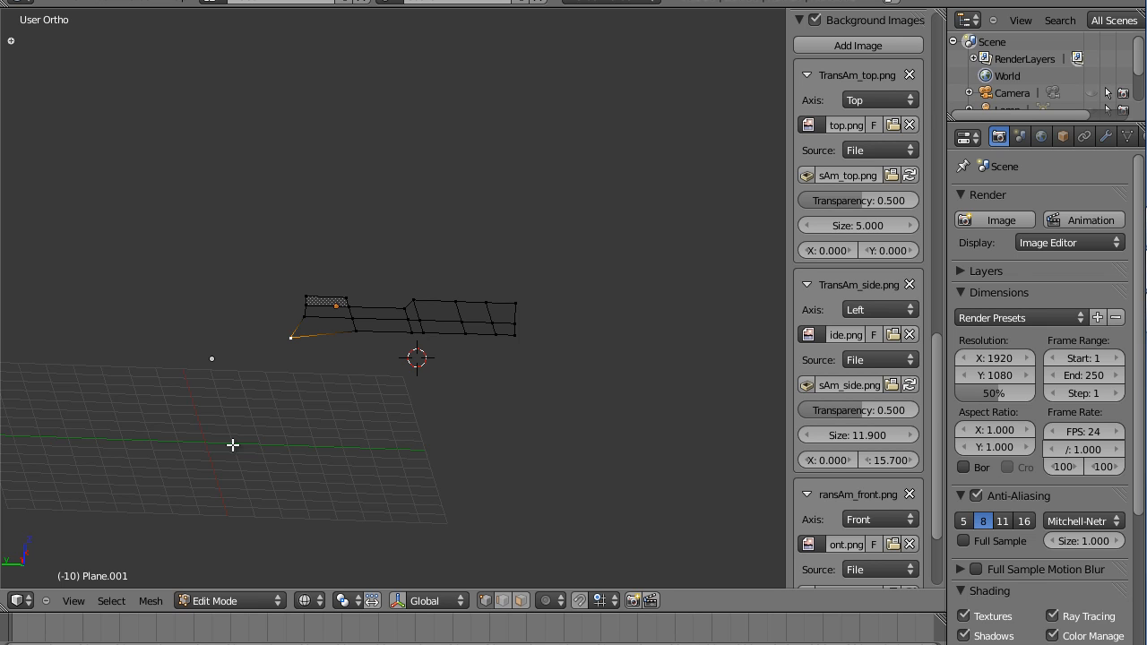
click(74, 601)
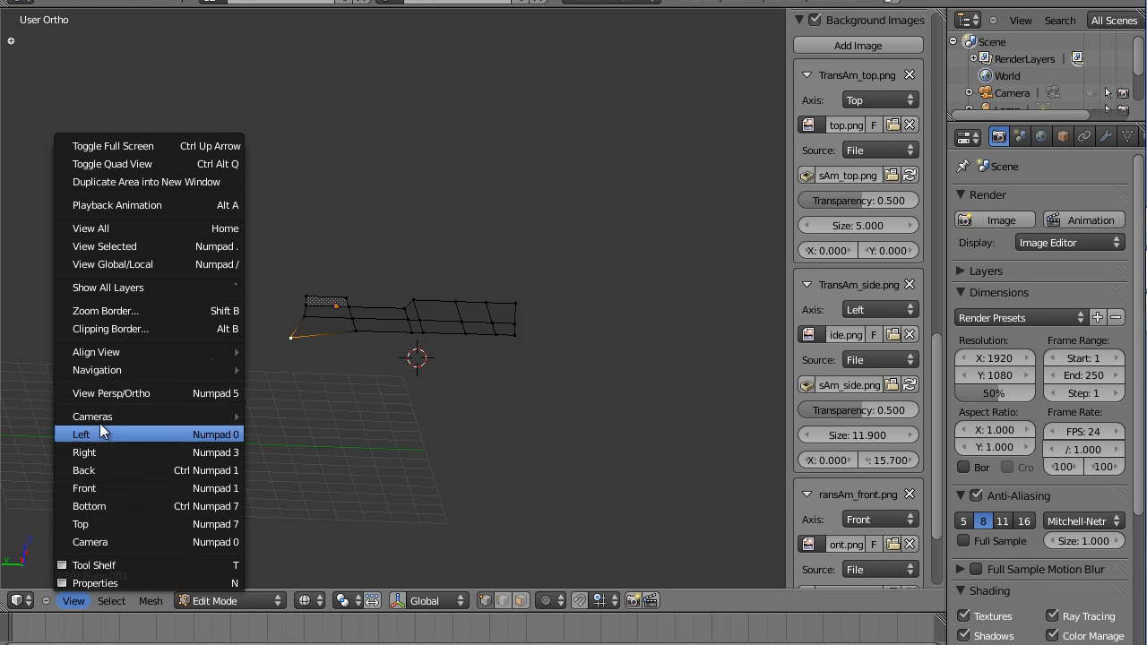
click(100, 430)
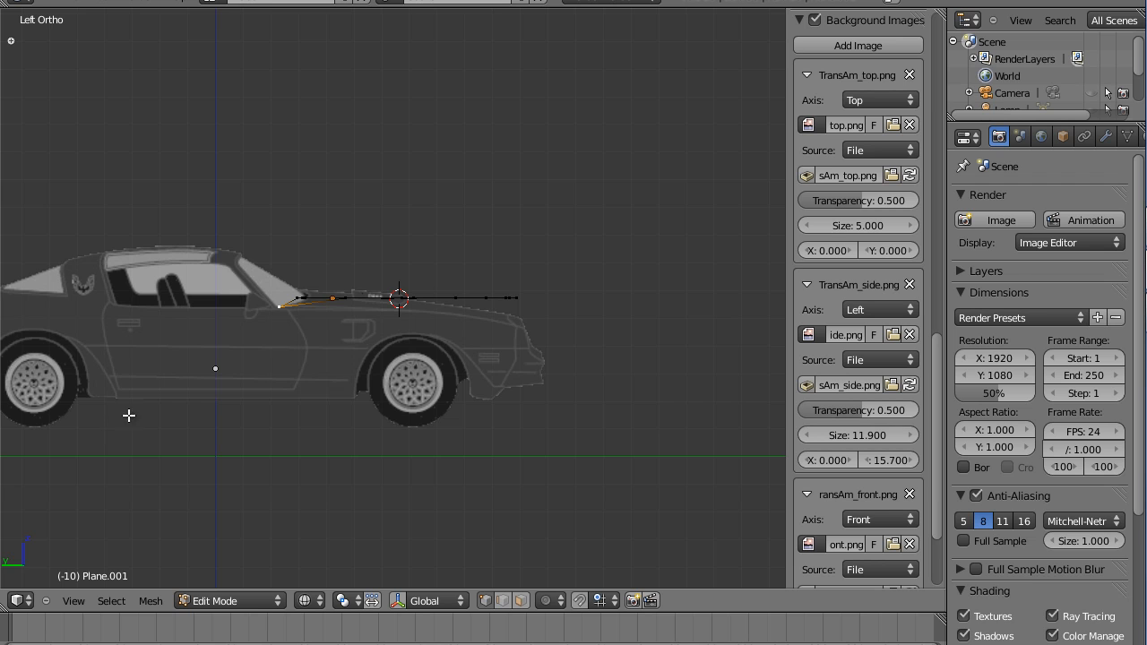
Check a hood vertex over the front wheel from an angled view and return to the left view.
right_click(456, 297)
mouse_move(453, 238)
middle_down()
mouse_move(443, 307)
mouse_move(454, 251)
middle_up()
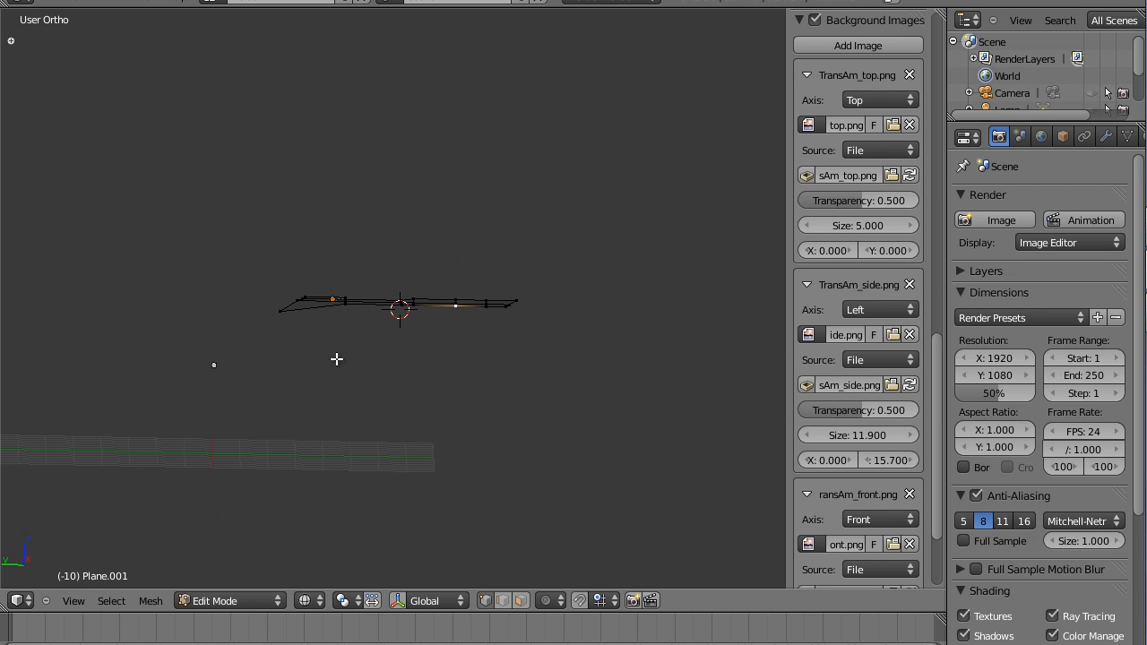
middle_drag(321, 395, 262, 454)
click(75, 601)
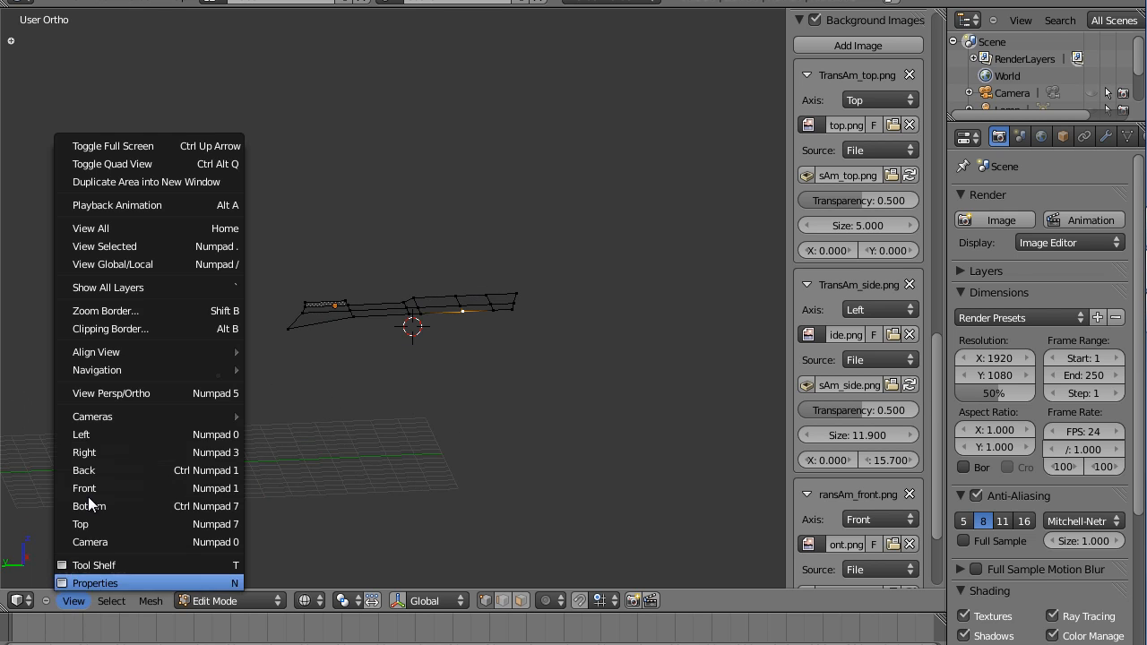
click(93, 436)
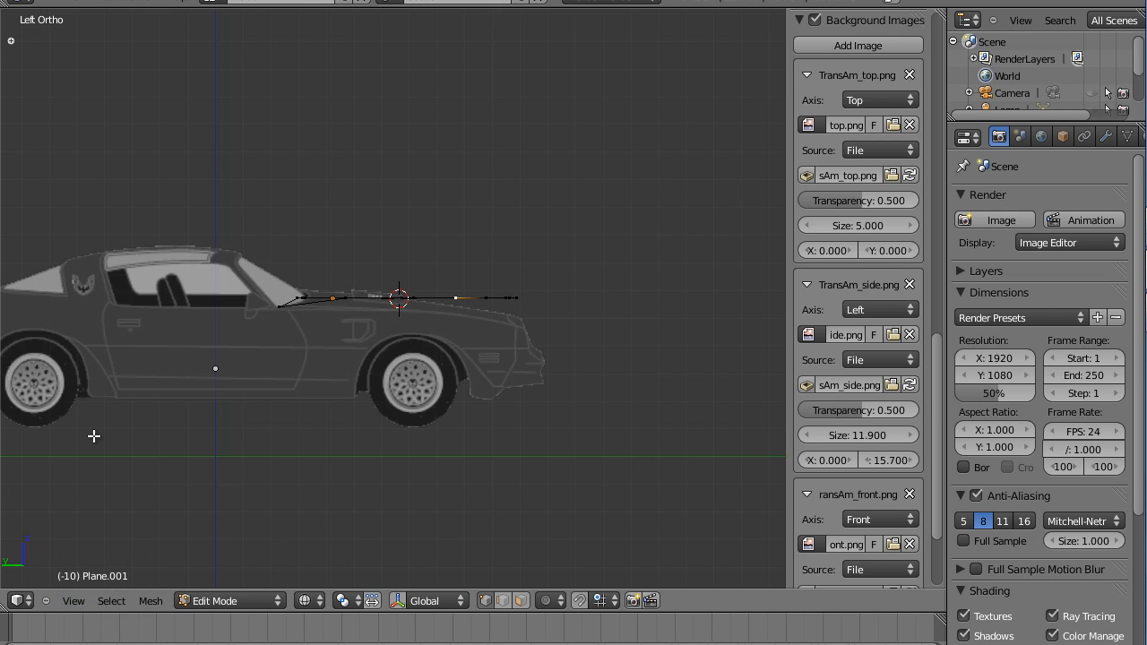
right_click(346, 300)
scroll(405, 318, up, 3)
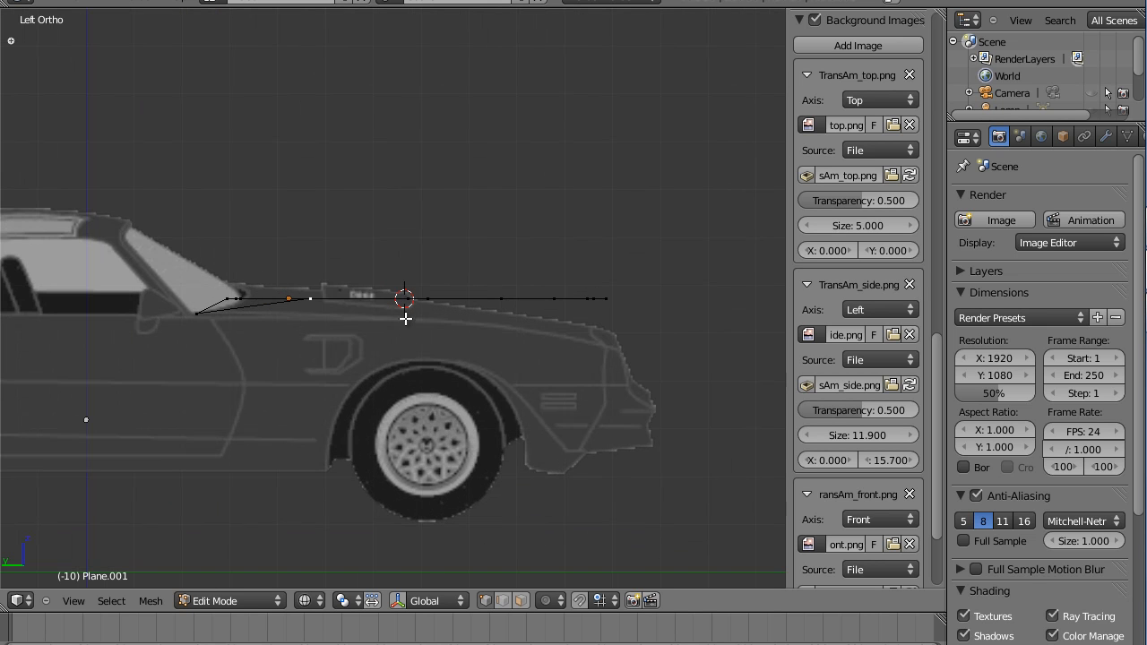
key(g)
key(z)
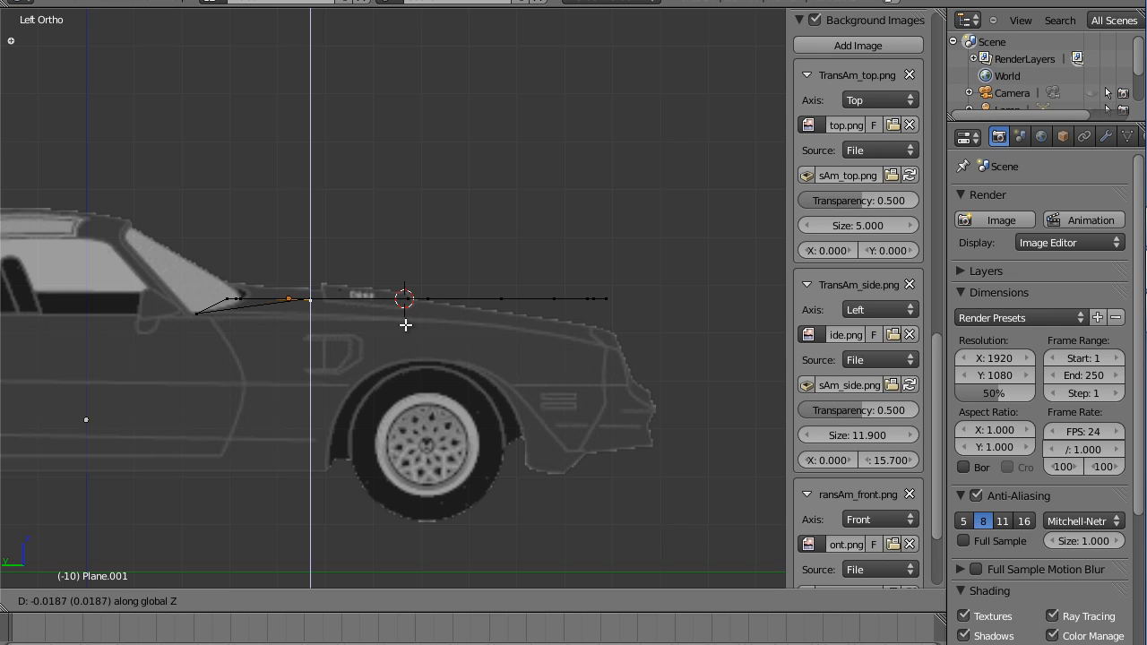
click(405, 328)
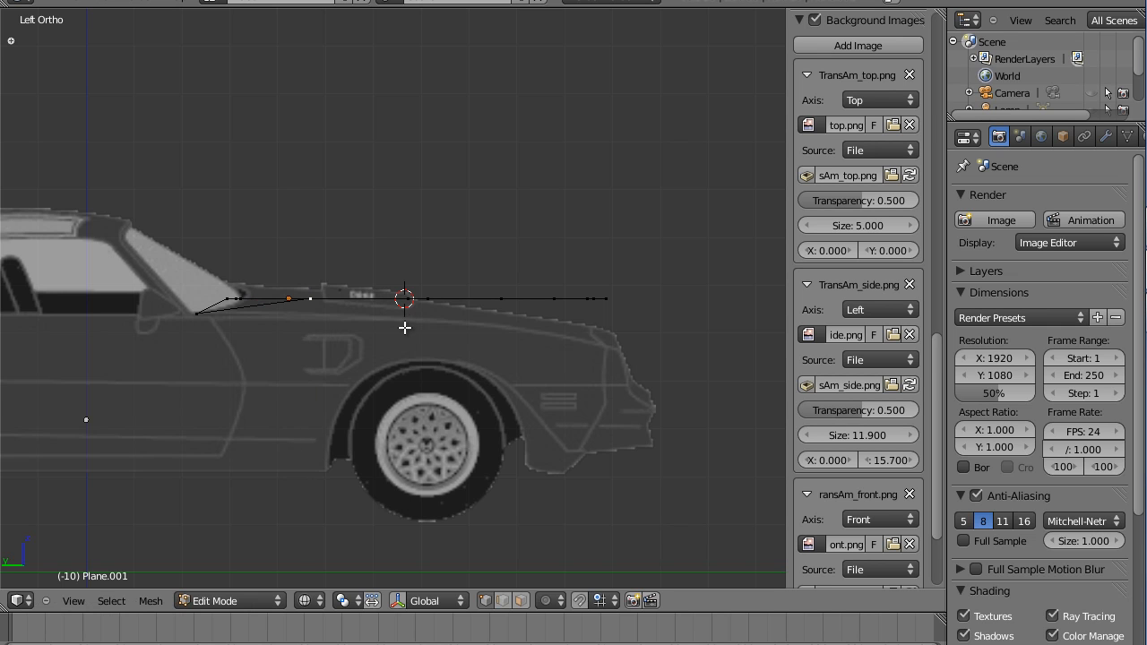
Select the outer-edge vertex just ahead of the hood's rear corner and lower it about 0.28 along Z in the left view.
middle_drag(383, 325, 383, 359)
right_click(321, 331)
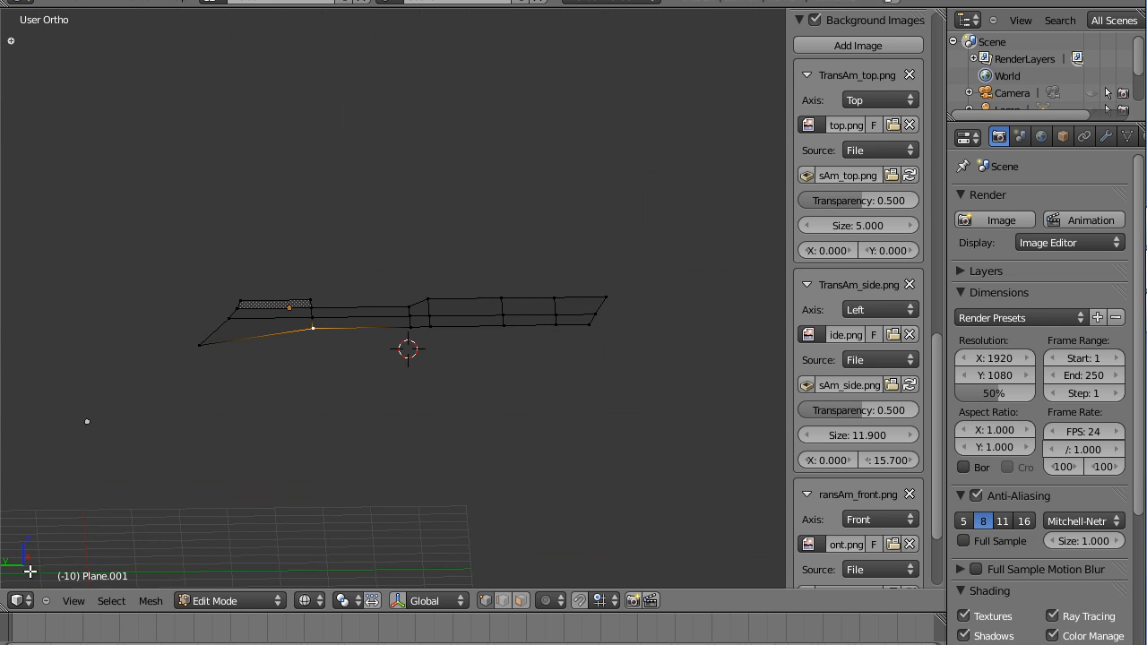
click(80, 606)
click(100, 435)
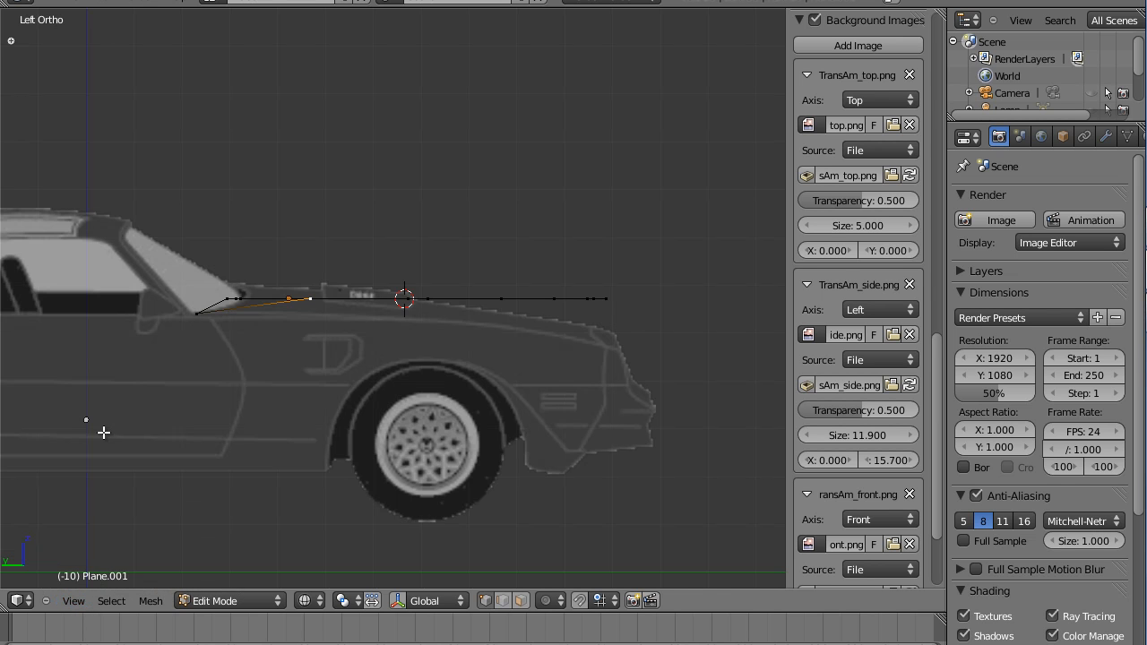
key(g)
key(z)
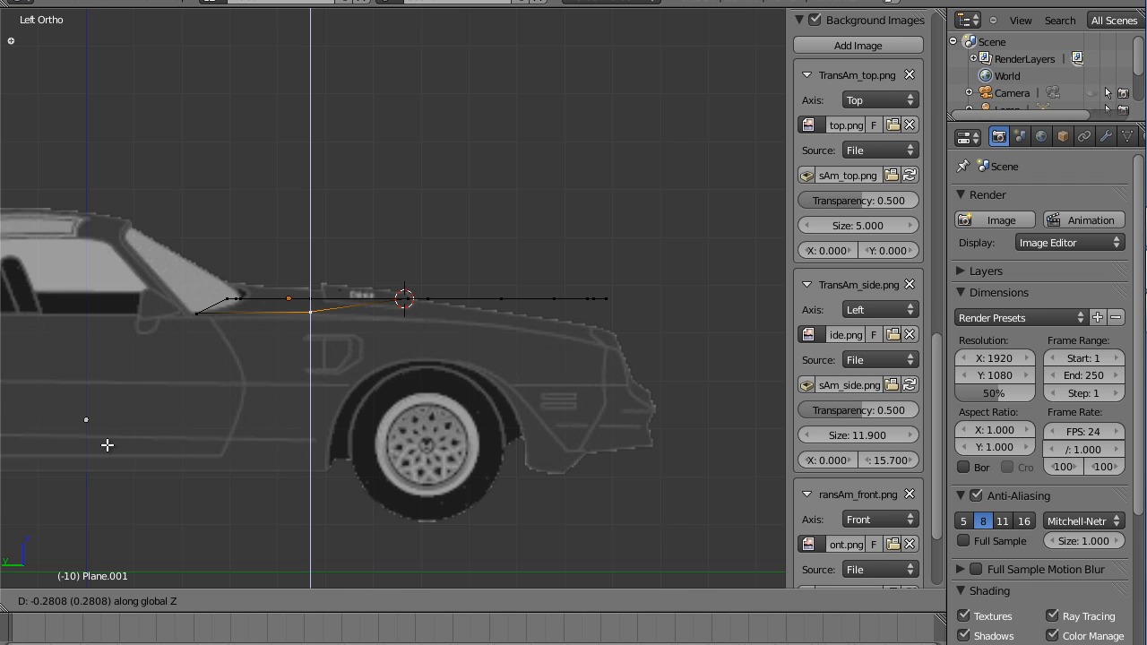
click(108, 445)
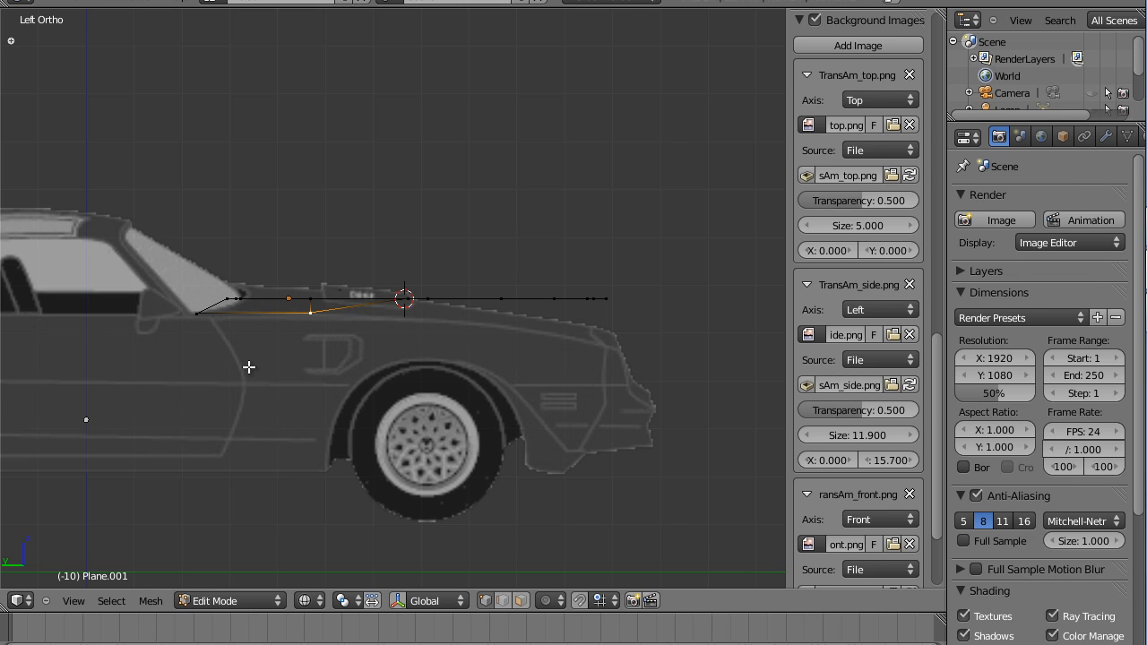
click(497, 220)
Lower the third outer-edge vertex from the rear about 0.43 along Z to the fender line of the side blueprint.
middle_drag(364, 347, 365, 379)
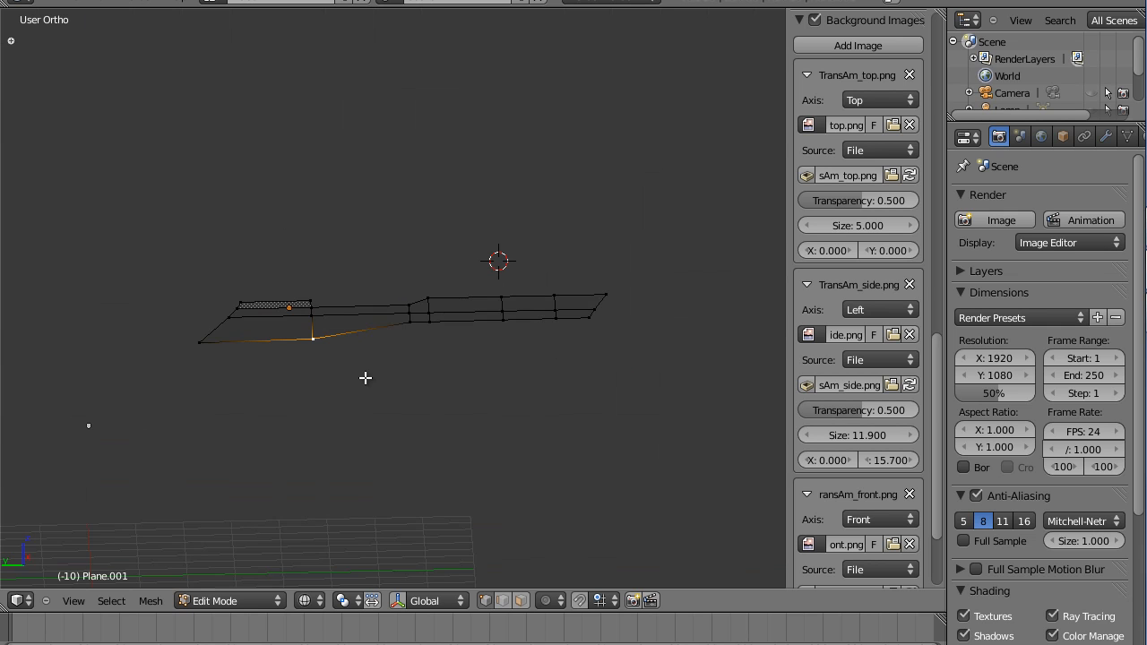
right_click(404, 326)
click(79, 601)
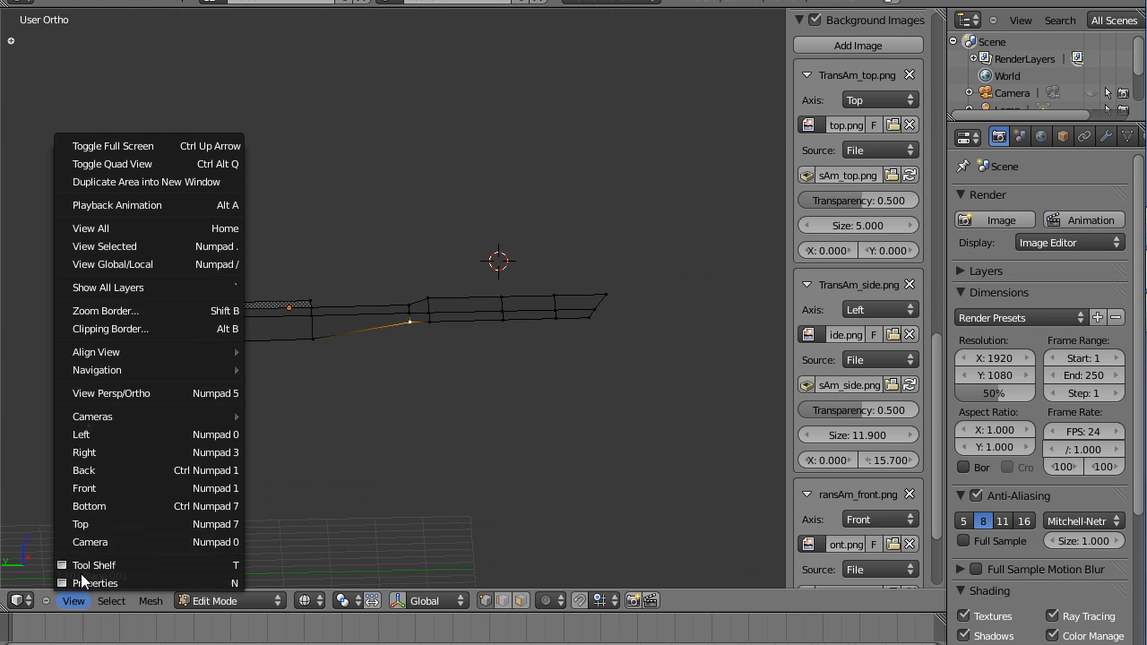
click(103, 430)
key(g)
key(z)
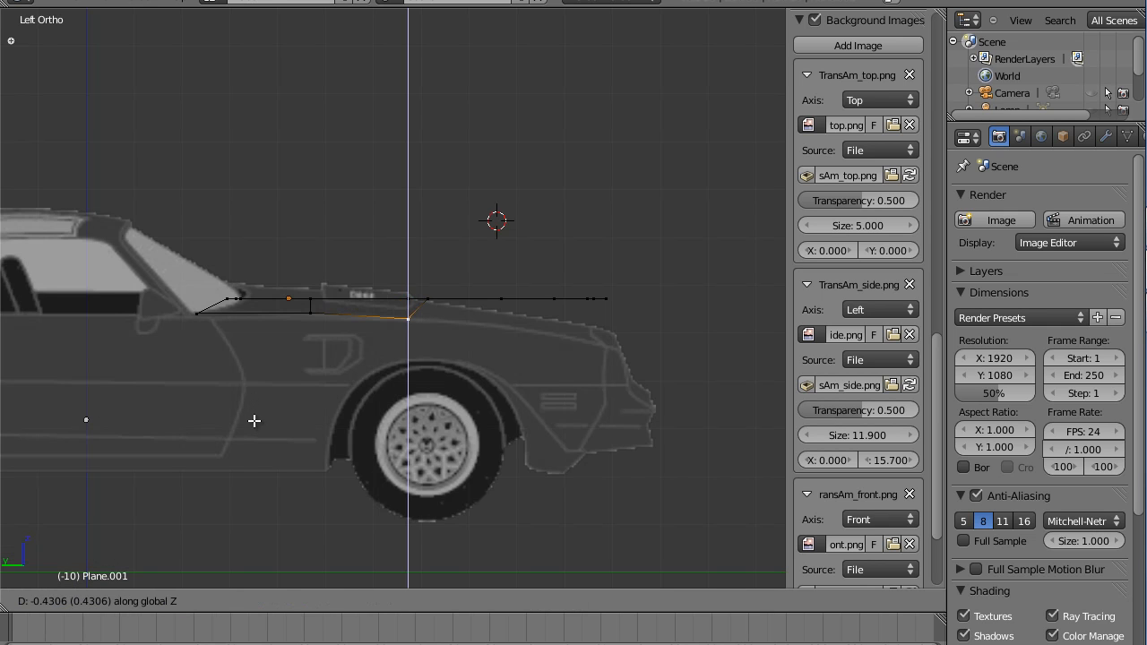
click(255, 421)
Hide the view properties and lower the fourth outer-edge vertex, above the front wheel's center, about 0.4 along Z.
middle_drag(284, 445, 367, 402)
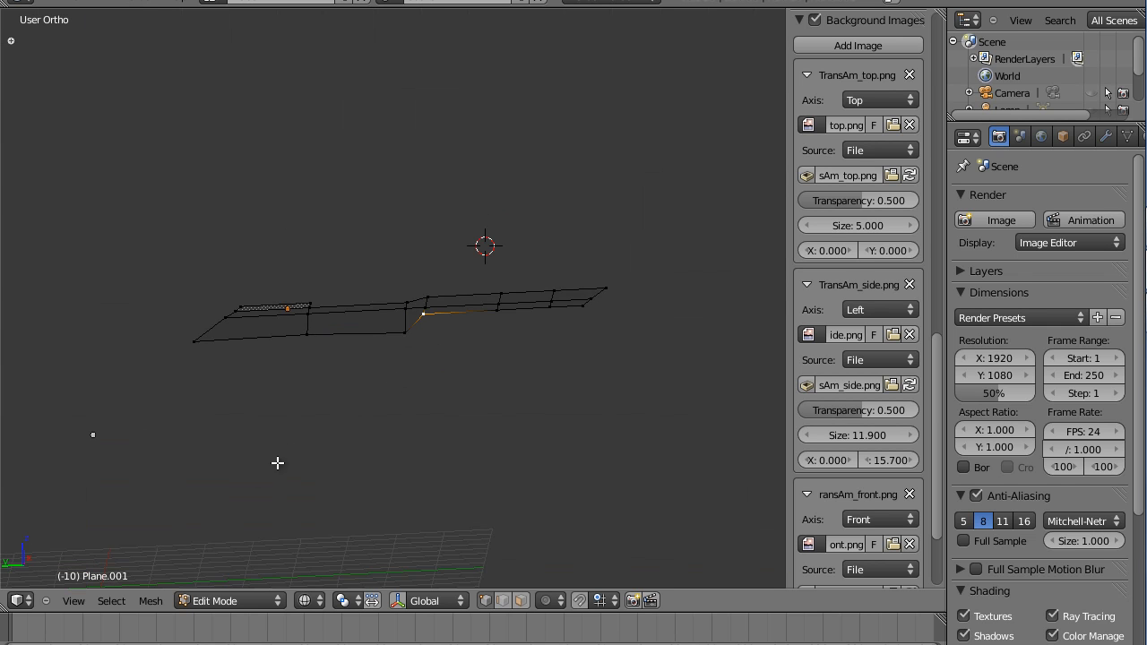
key(n)
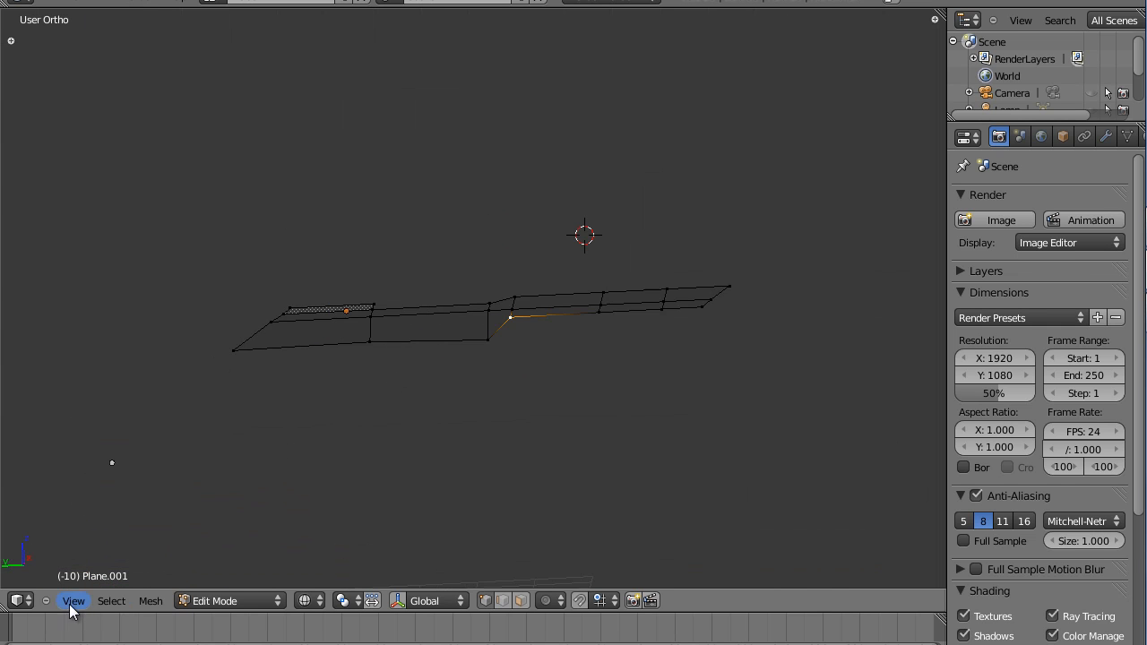
click(72, 602)
click(90, 437)
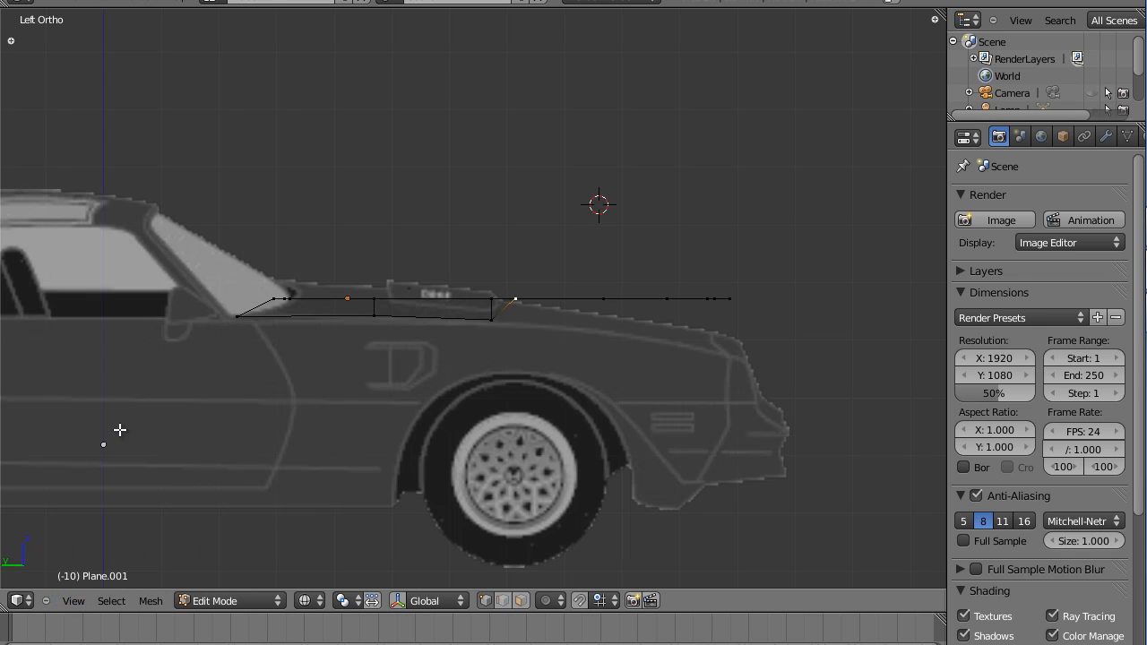
key(g)
key(z)
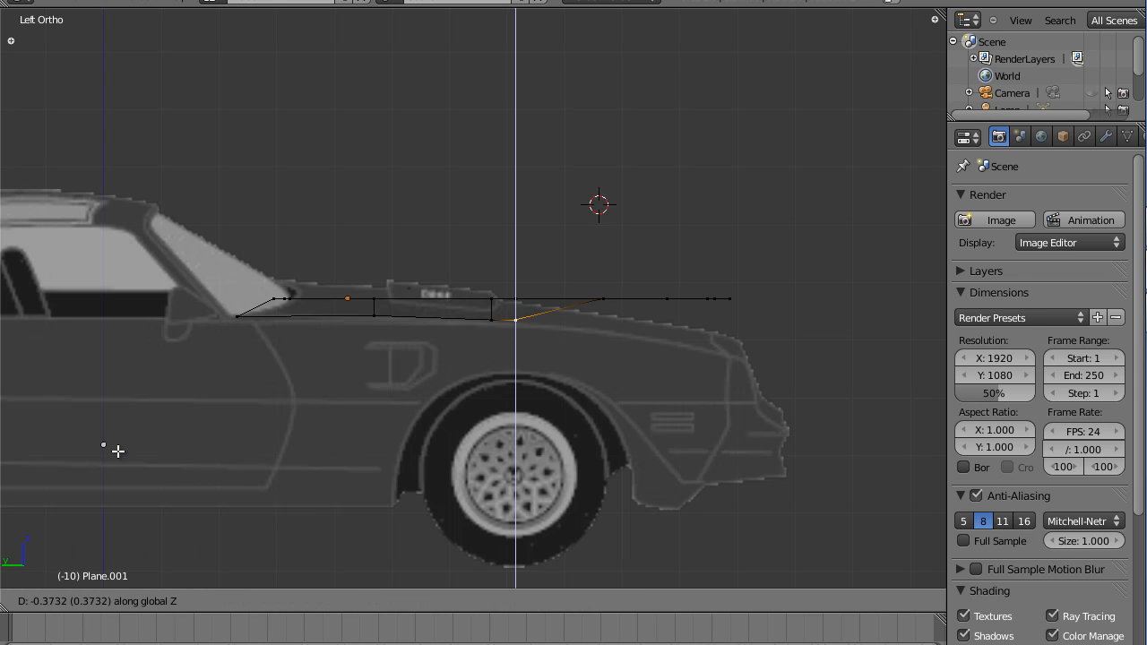
click(117, 453)
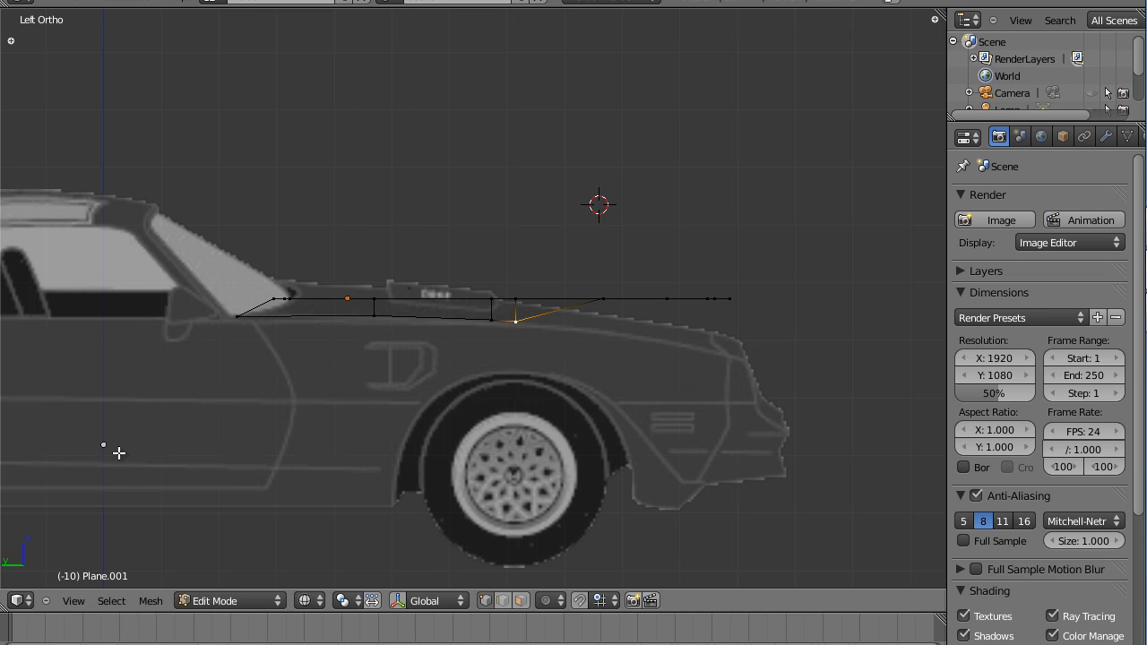
Lower the fifth outer-edge vertex, above the front part of the wheel arch, about 0.54 along Z in the left view.
middle_drag(151, 492, 153, 504)
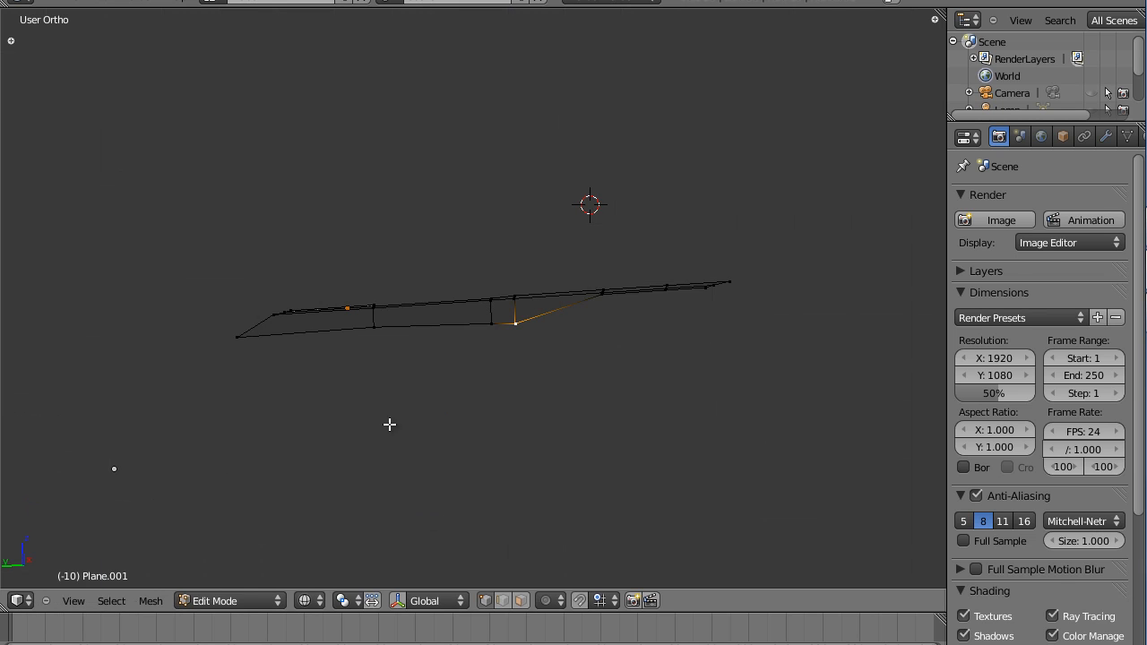
right_click(613, 314)
click(87, 602)
click(92, 442)
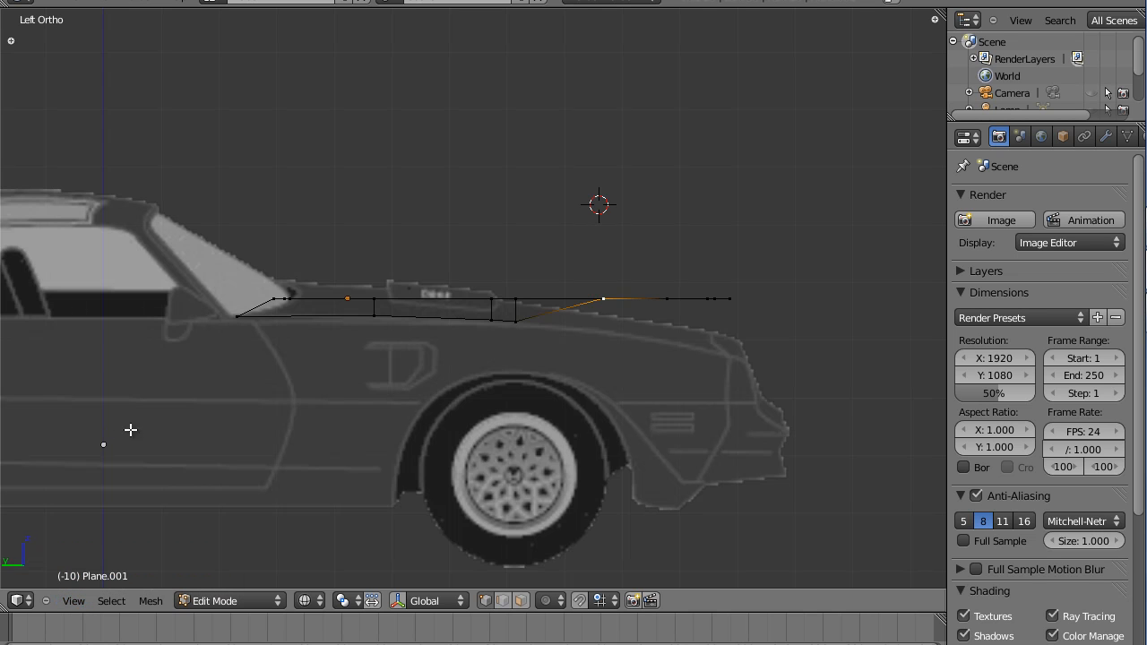
key(g)
key(z)
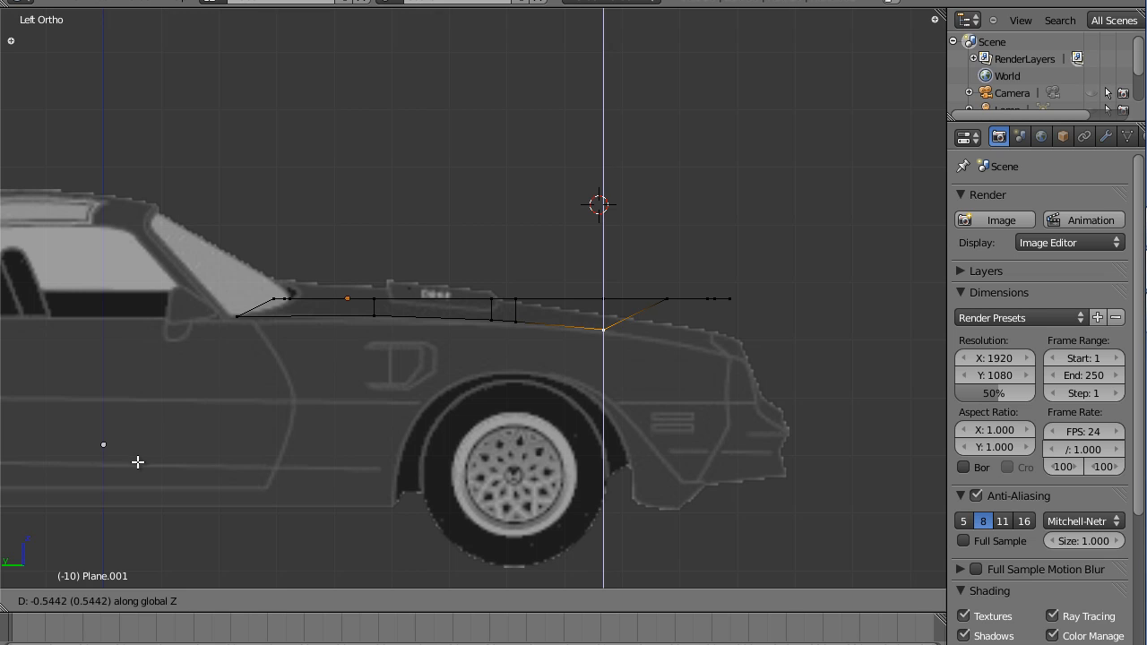
click(138, 462)
Lower the sixth outer-edge vertex, just behind the hood's front corner, about 0.7 along Z to the side blueprint.
middle_drag(504, 269, 639, 344)
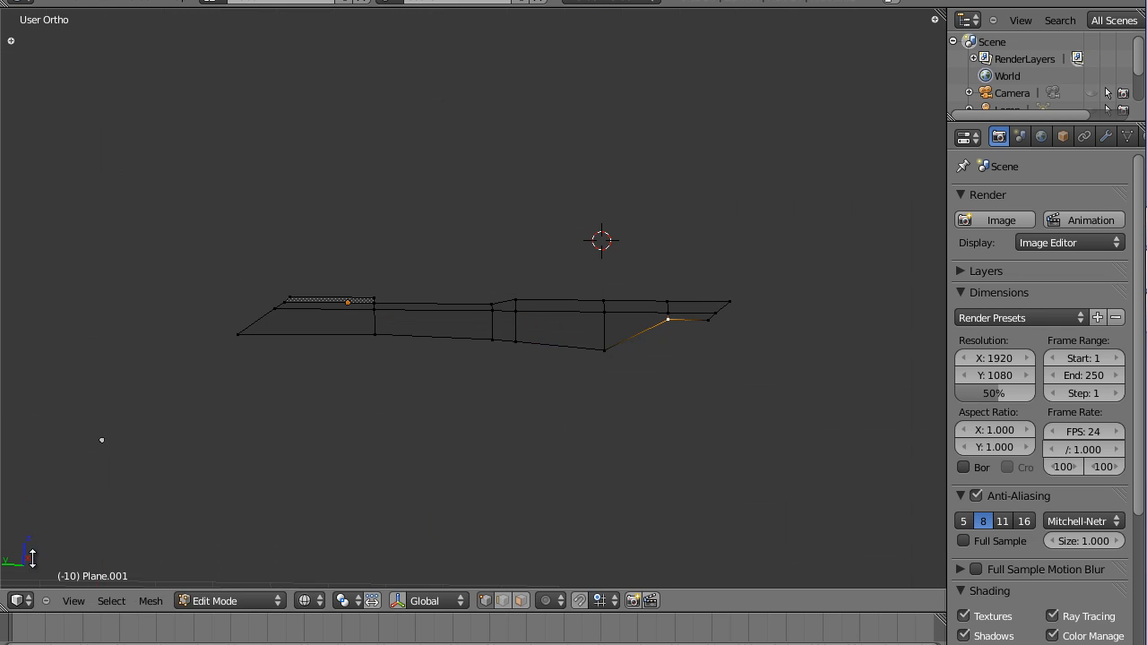
key(n)
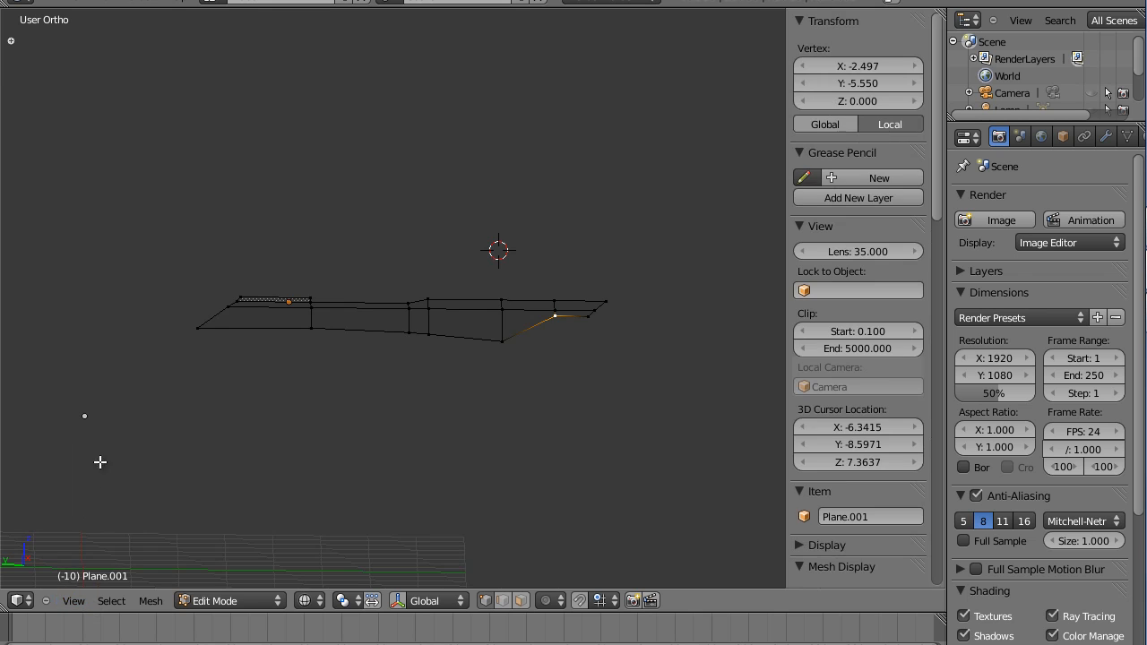
key(n)
click(72, 602)
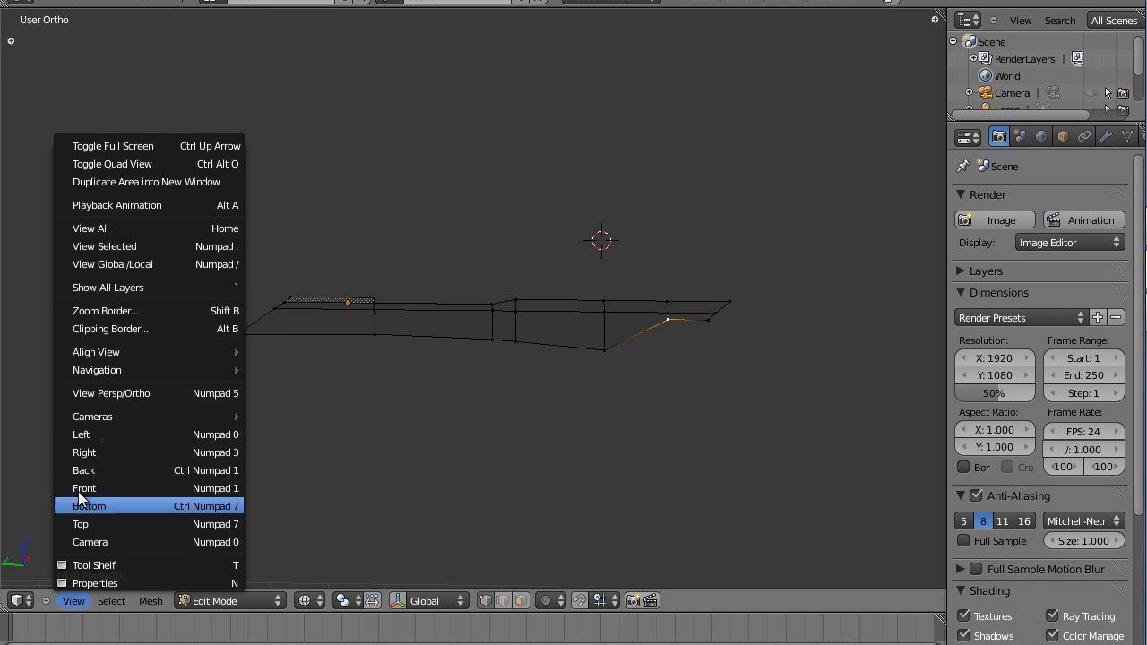
click(84, 435)
key(z)
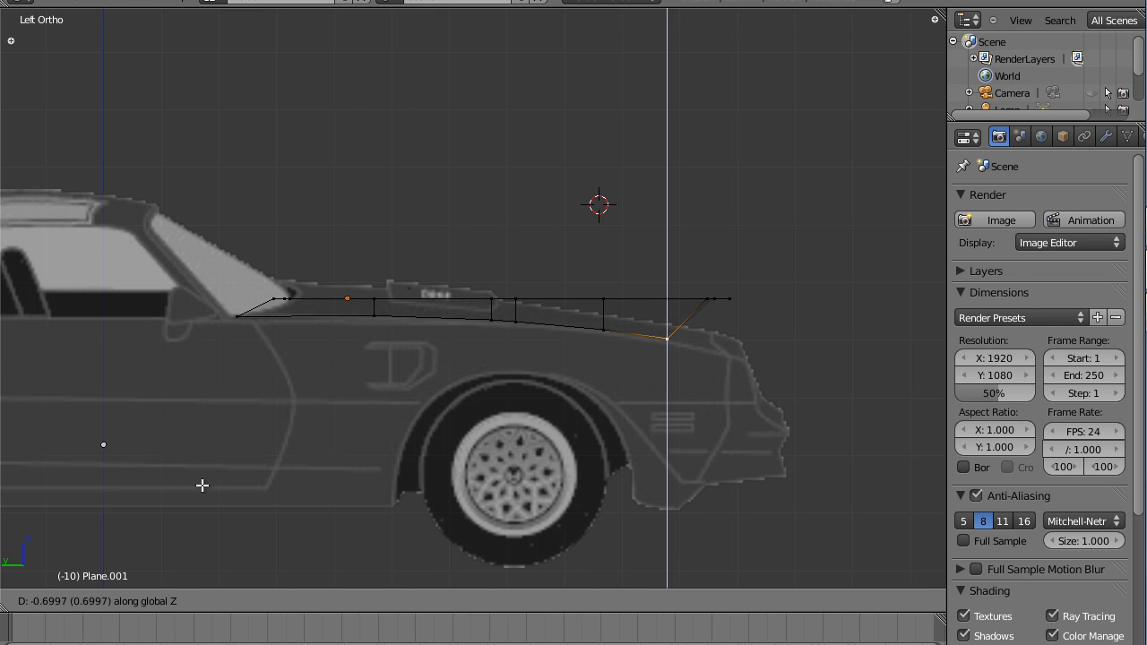
click(202, 485)
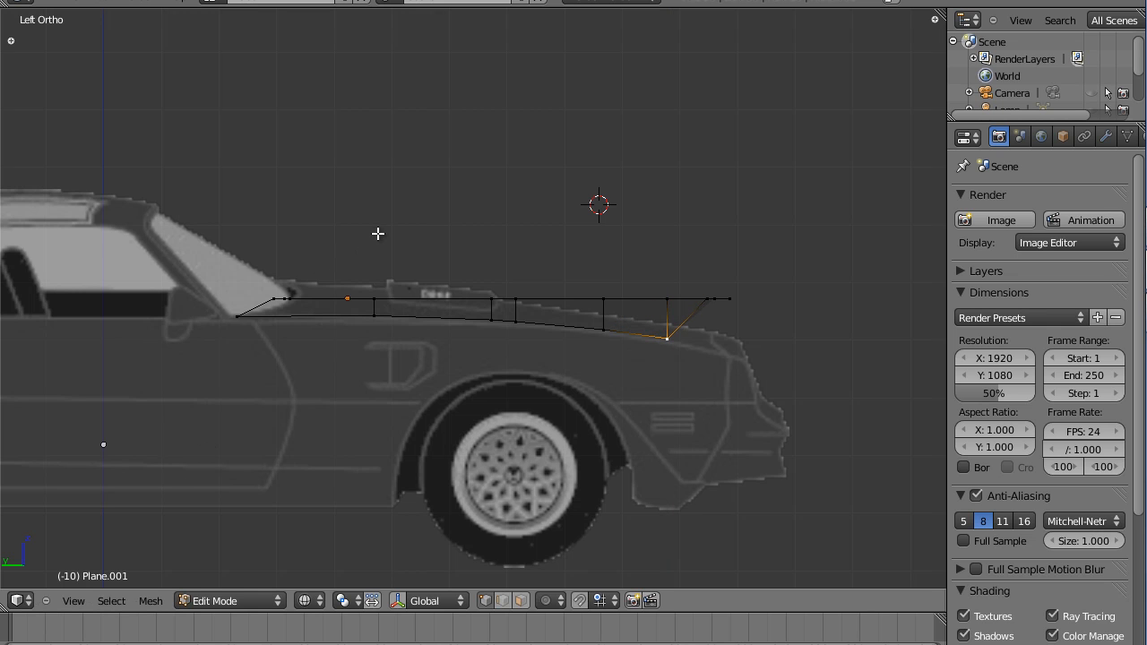
Move the hood's front outer corner vertex about -0.86 along Z to the fender line in the left view.
middle_drag(380, 236, 377, 258)
right_click(712, 310)
click(73, 600)
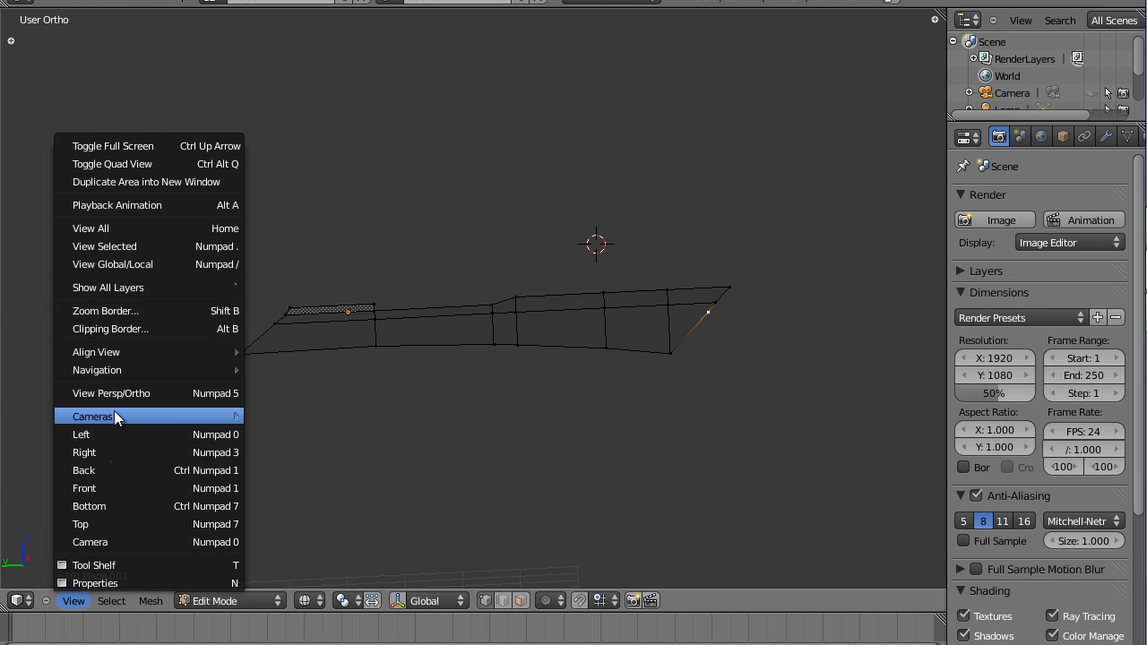
click(107, 434)
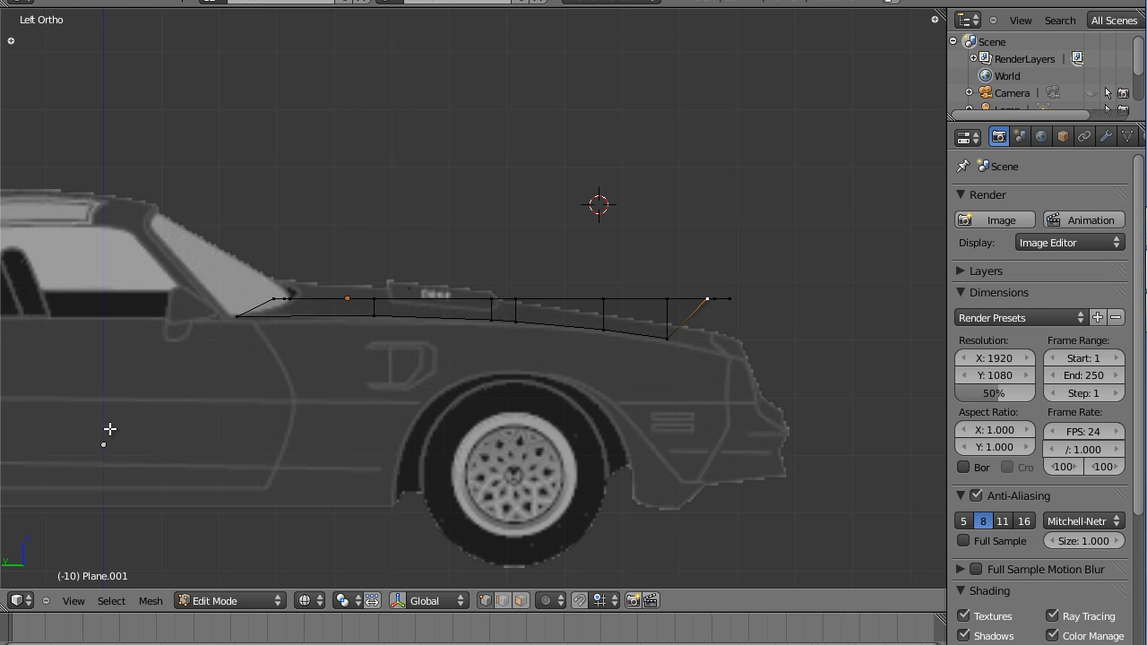
key(g)
key(z)
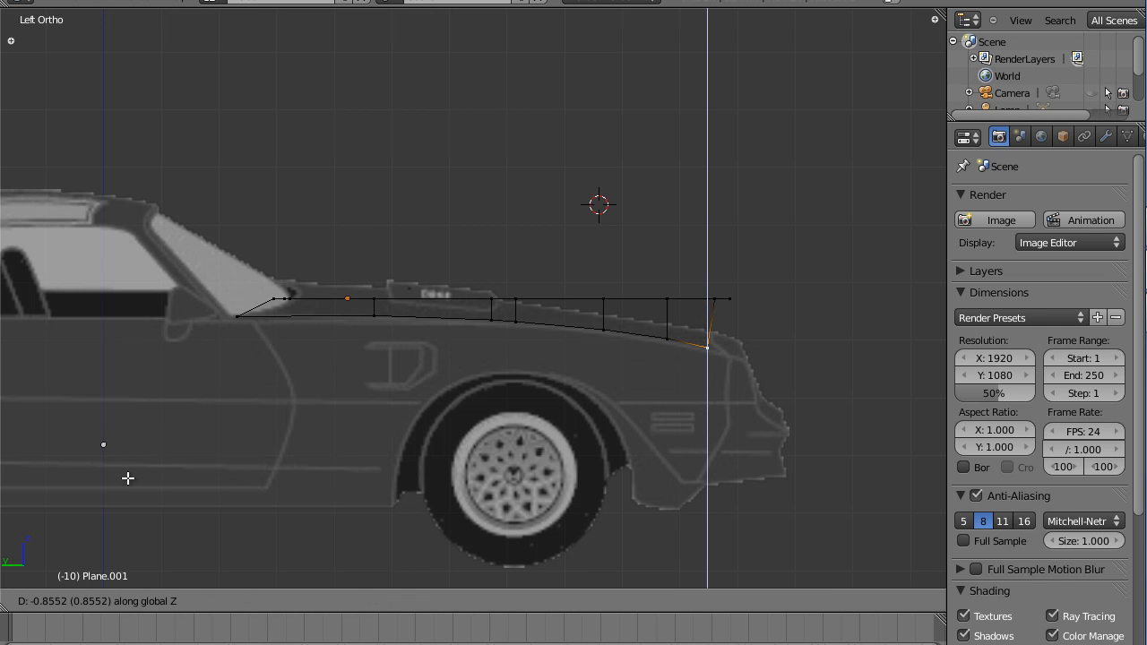
click(129, 479)
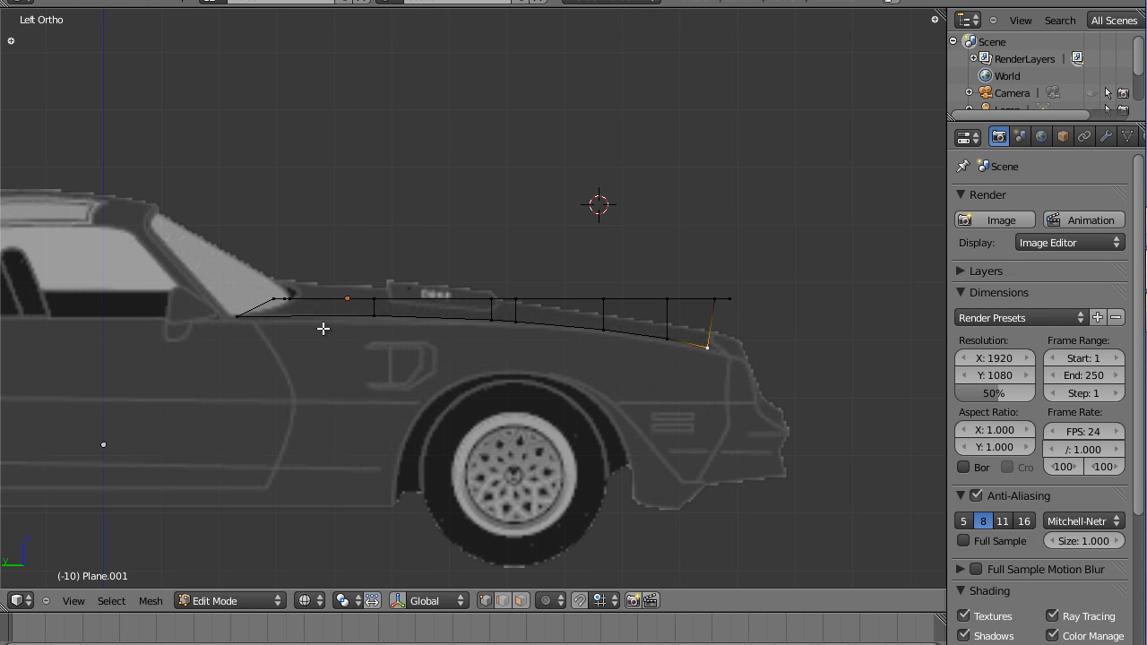
Raise the innermost rear vertex of the hood about 0.33 along Z to the blueprint's hood outline at the windshield.
middle_drag(325, 331, 327, 362)
right_click(292, 315)
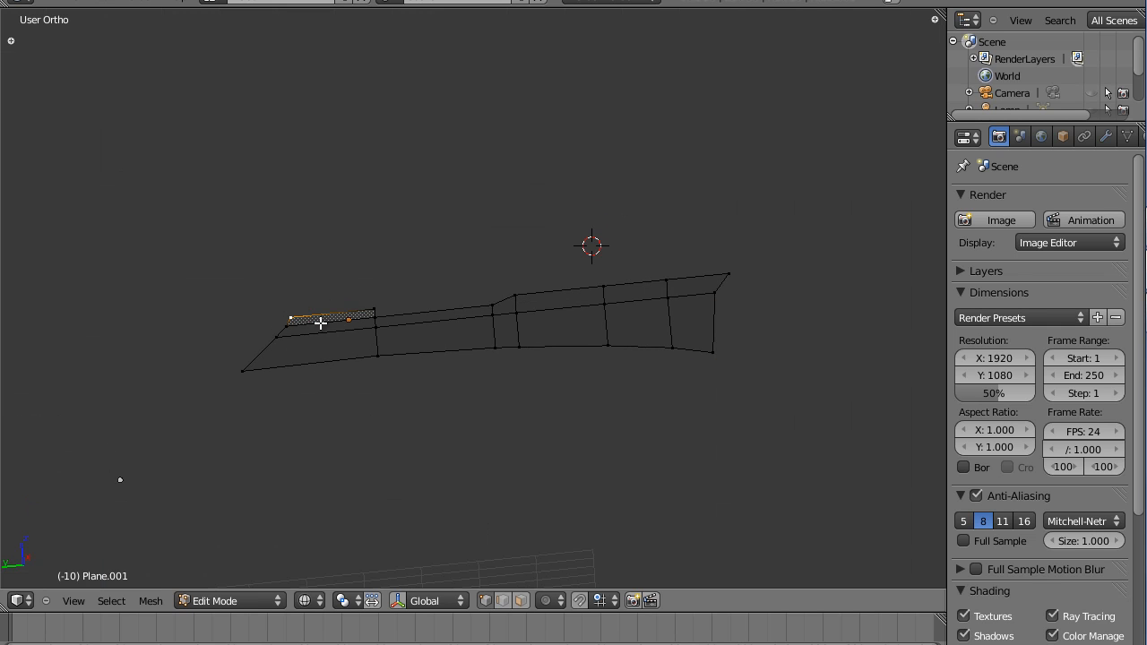
click(75, 600)
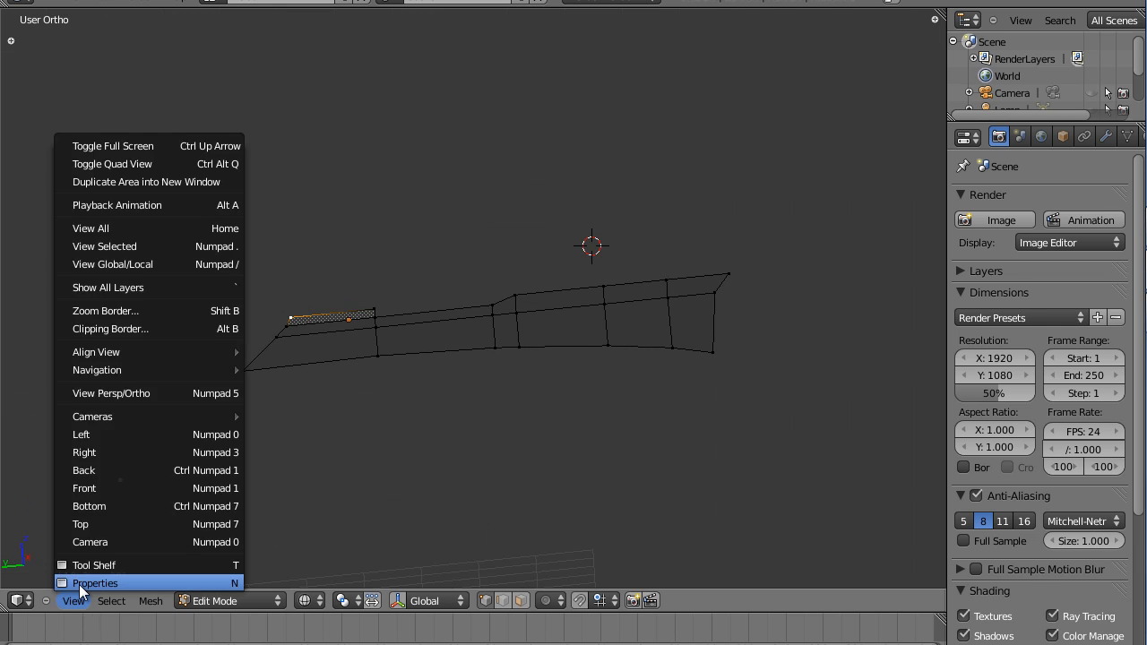
click(89, 434)
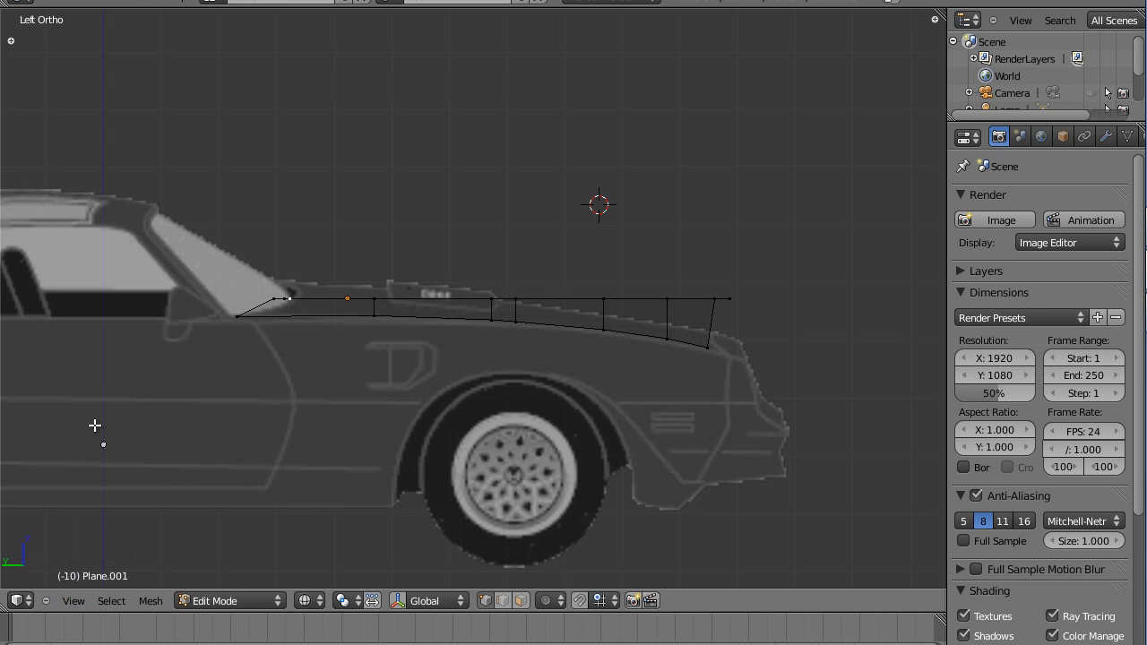
key(e)
key(z)
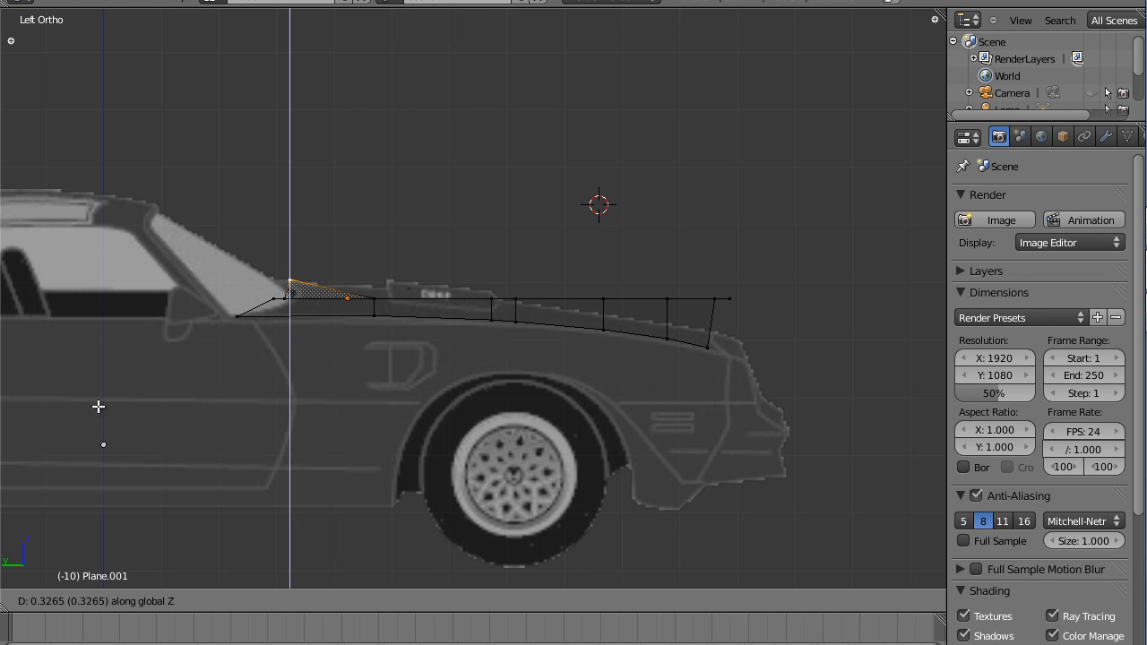
click(99, 406)
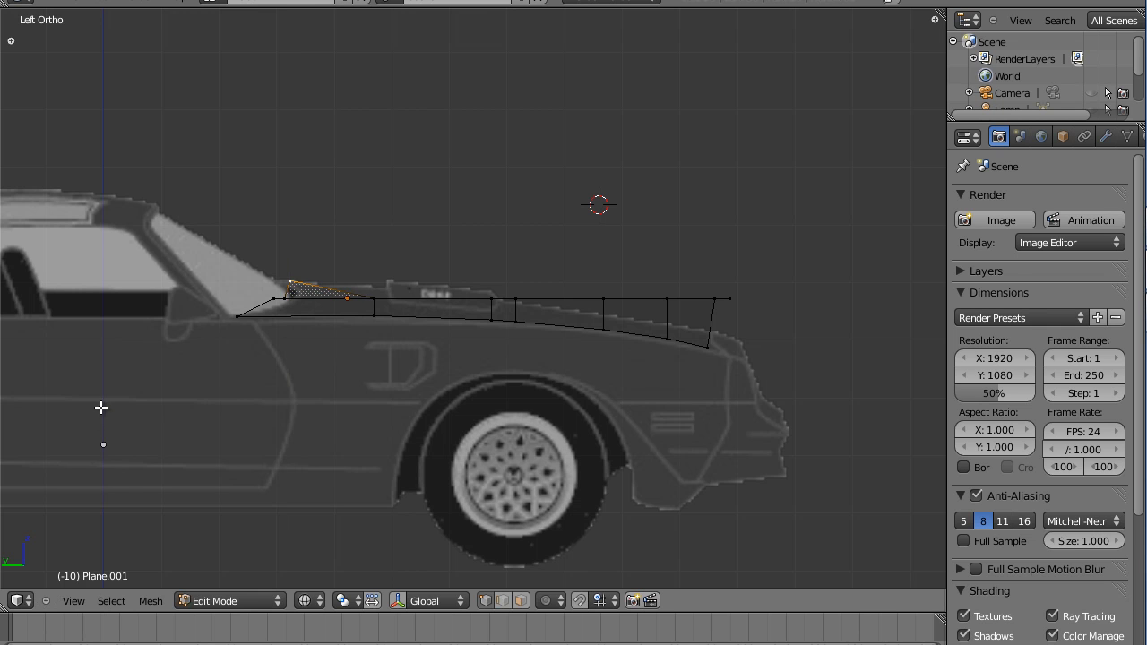
Show the view's properties region and raise the innermost second-row vertex behind the scoop about 0.21 along Z in the left view.
middle_drag(230, 492, 234, 513)
right_click(374, 303)
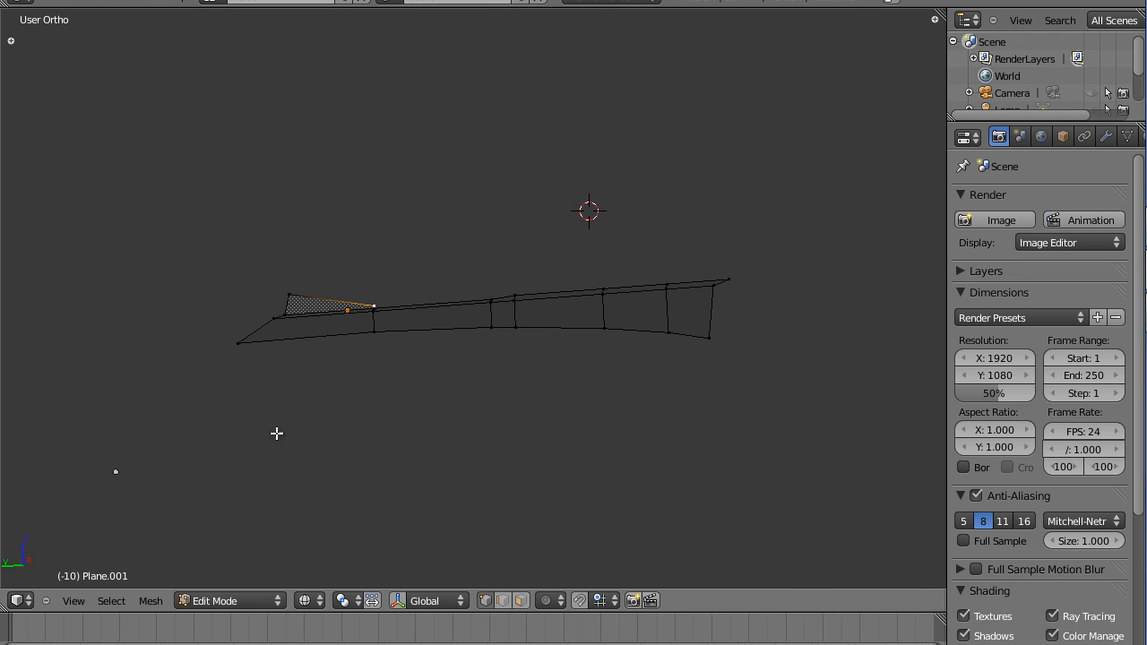
click(77, 603)
click(94, 582)
click(75, 601)
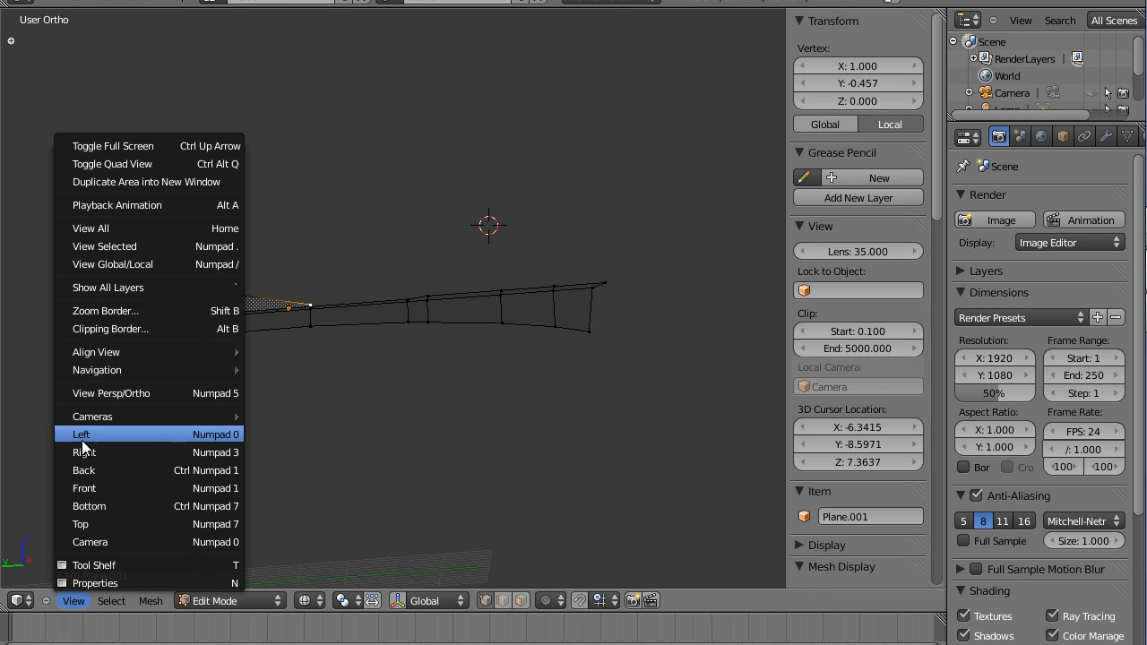
click(83, 445)
key(g)
key(z)
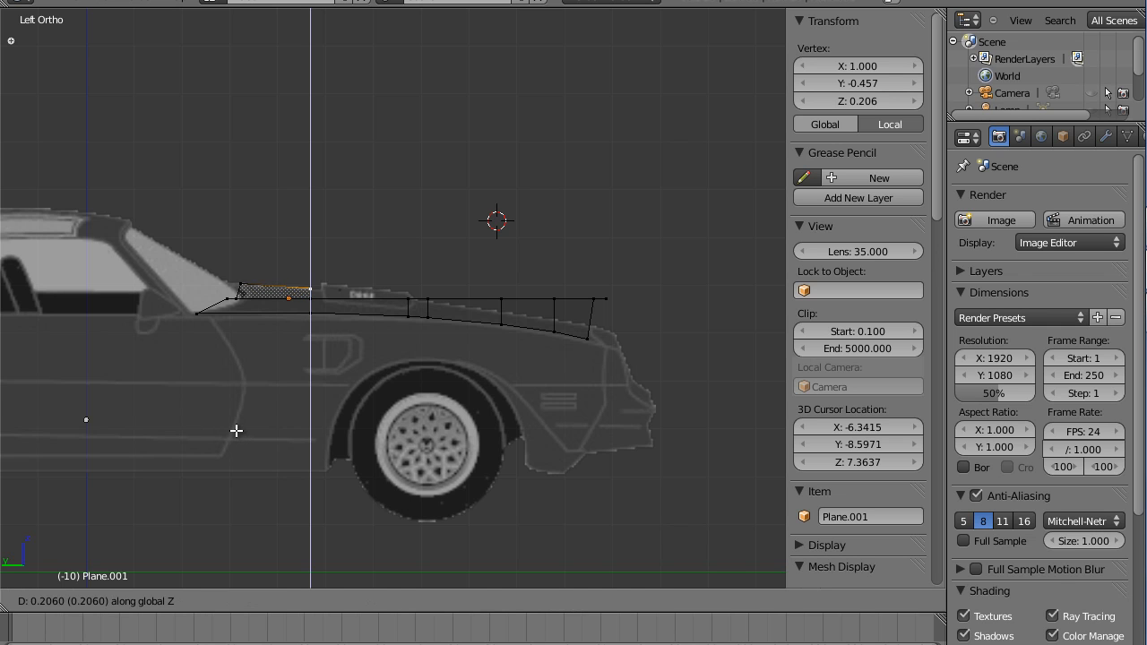
click(236, 430)
Lower the innermost vertex above the front wheel's centre slightly along Z to the side blueprint's hood line.
middle_drag(425, 271, 421, 317)
right_click(430, 302)
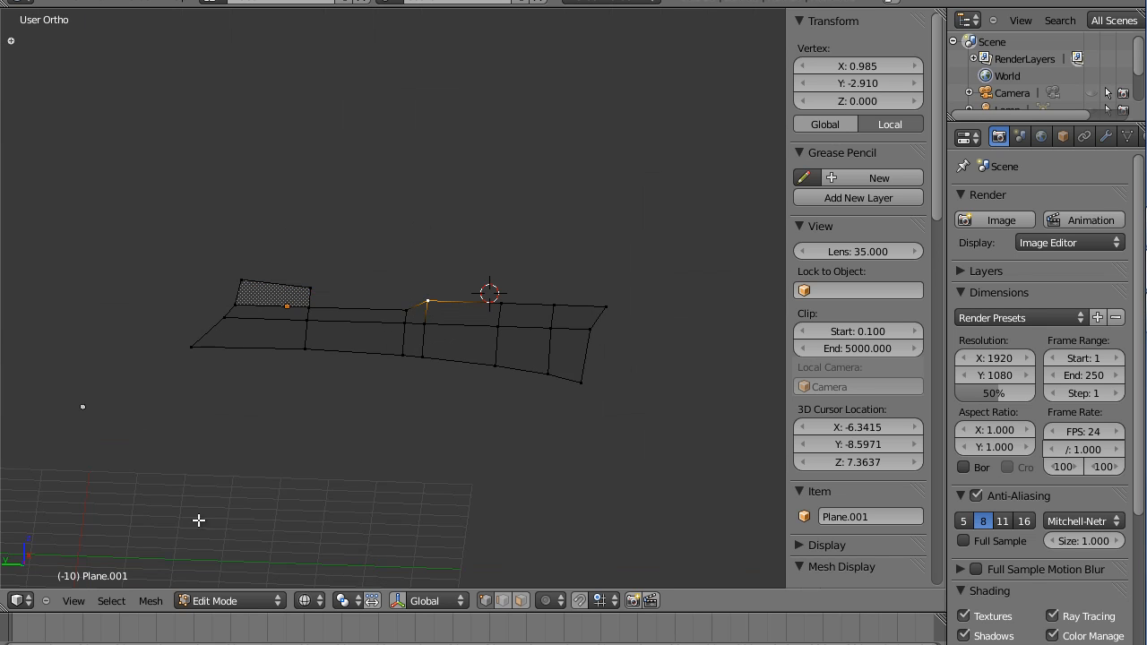
click(77, 603)
click(77, 578)
click(74, 601)
click(77, 584)
click(75, 606)
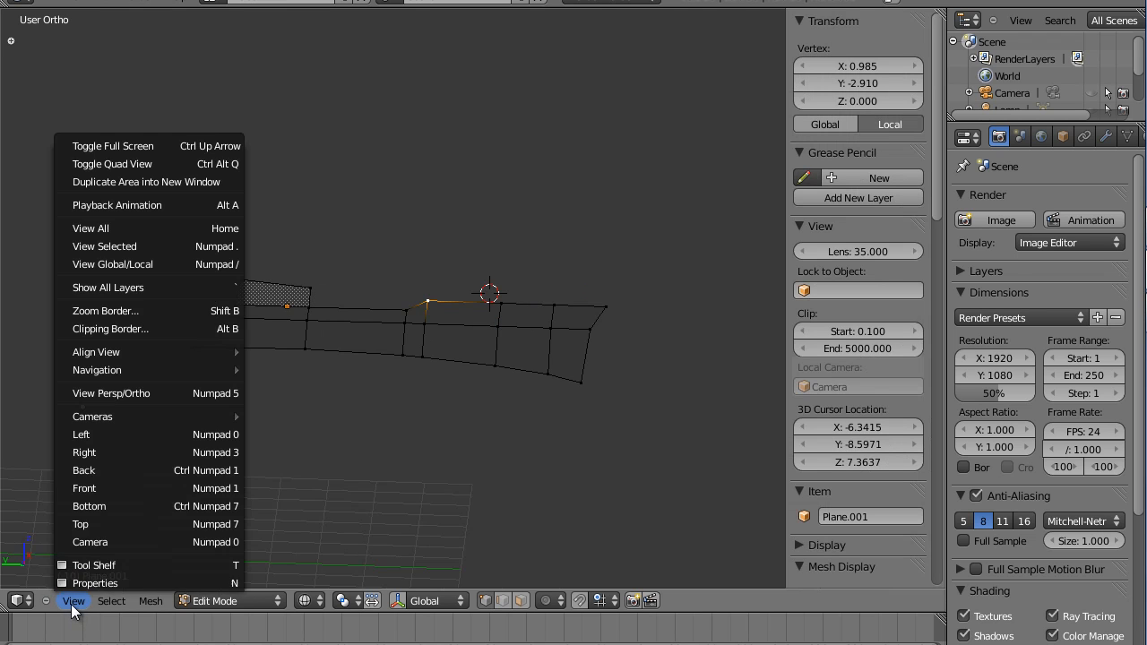
click(86, 437)
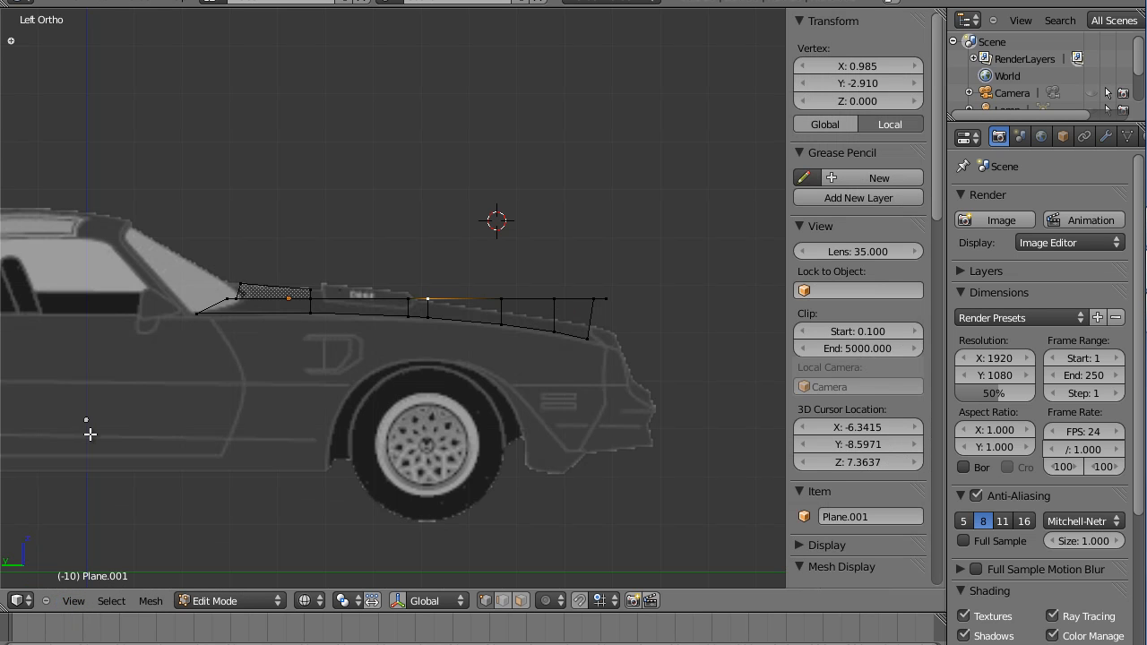
key(g)
key(z)
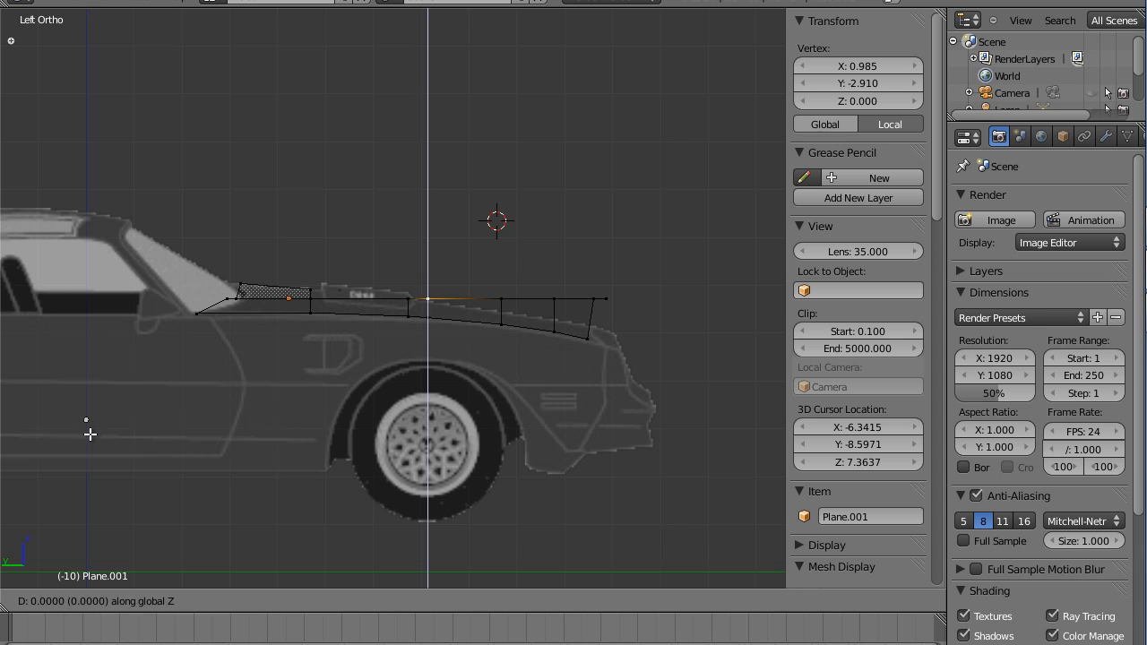
click(90, 438)
Move the innermost vertex above the front part of the wheel arch -0.3 along Z in the left view.
middle_drag(265, 477, 388, 457)
right_click(506, 290)
click(76, 602)
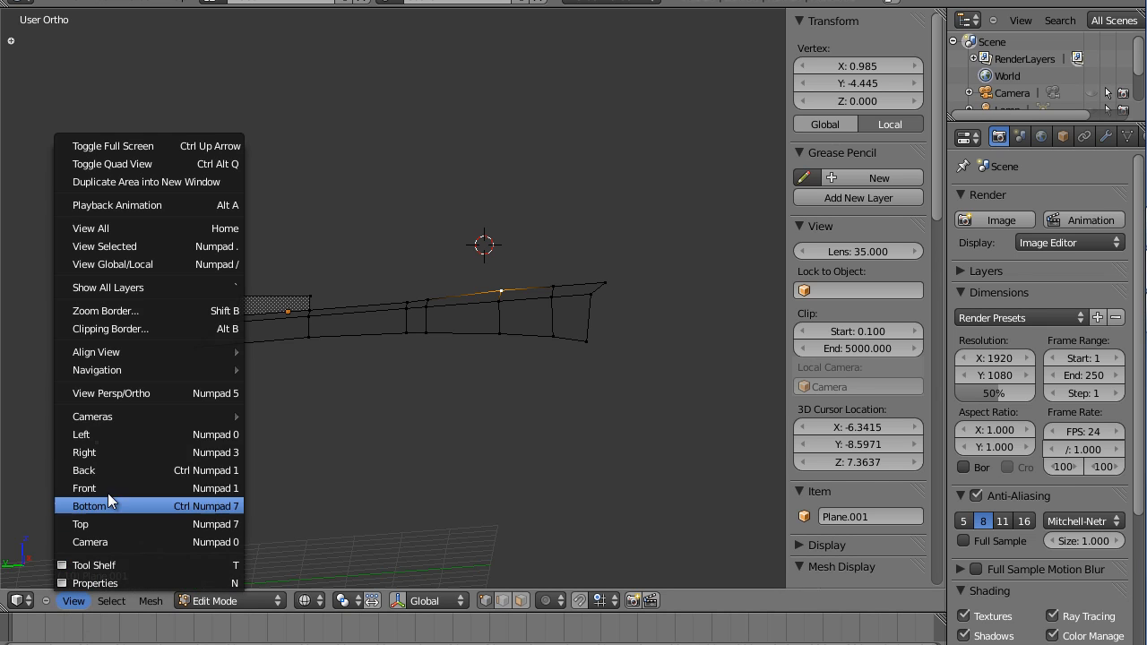
click(100, 435)
key(z)
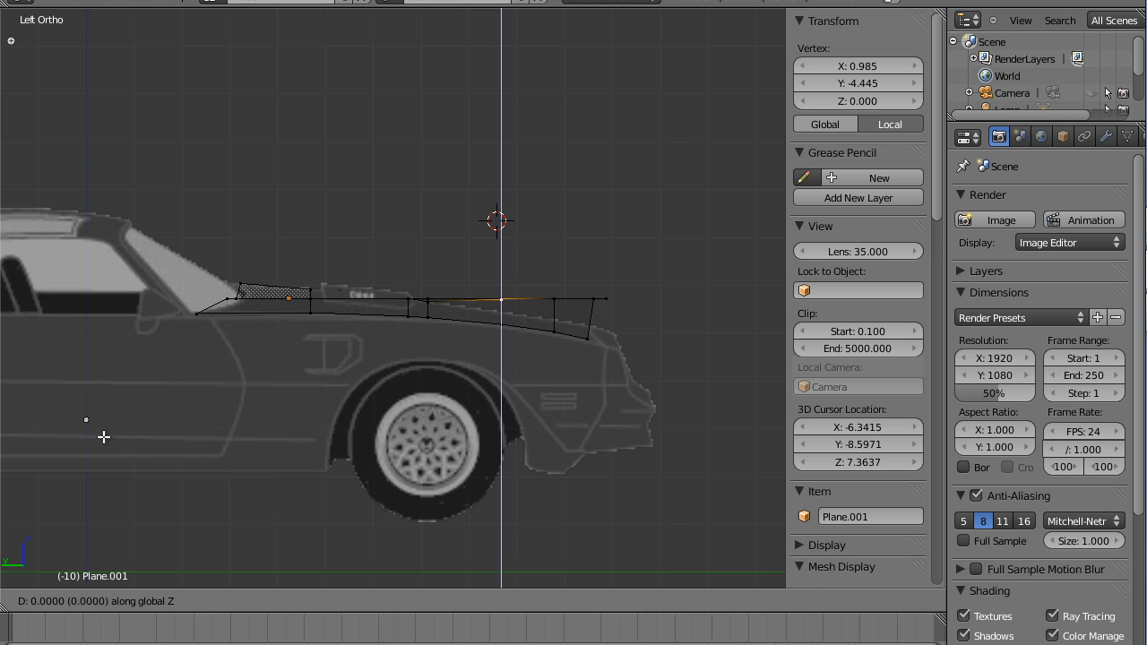
text(-0.3)
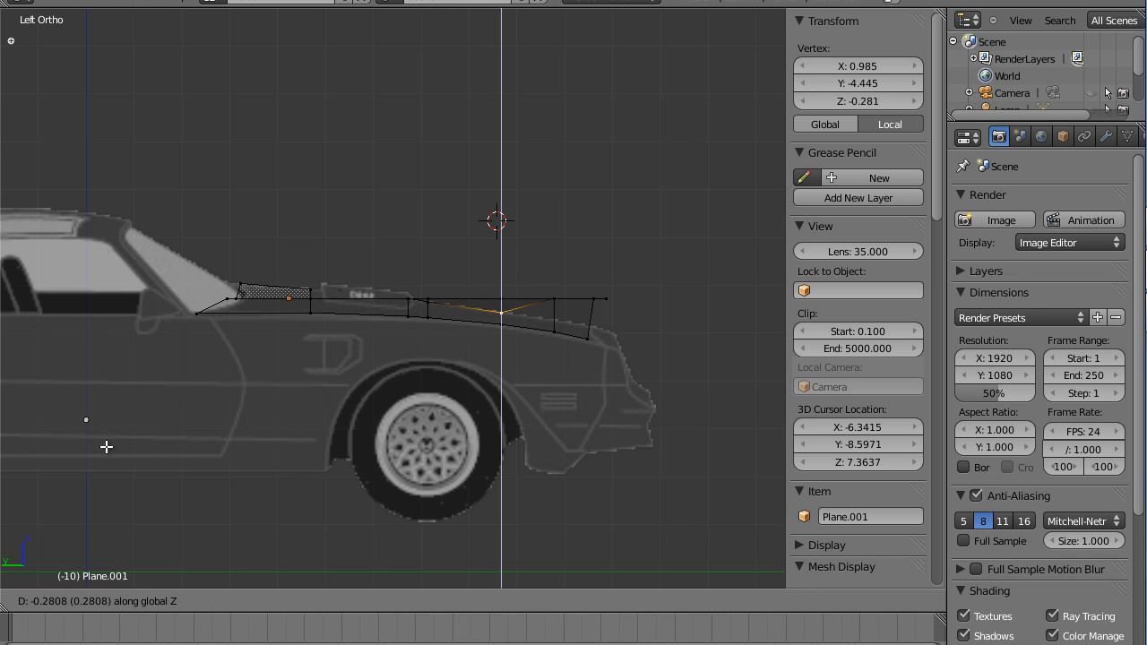
key(Return)
Lower the innermost vertex in the row just behind the hood's front edge about 0.47 along Z to the side blueprint.
middle_drag(528, 230, 525, 253)
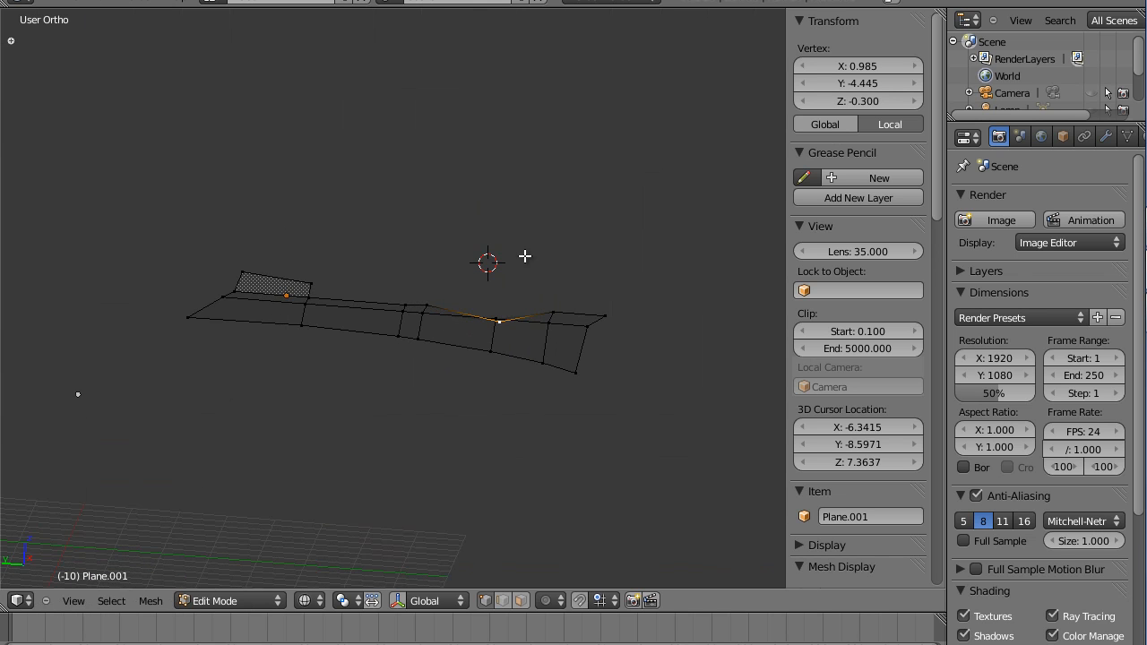
right_click(554, 311)
click(85, 590)
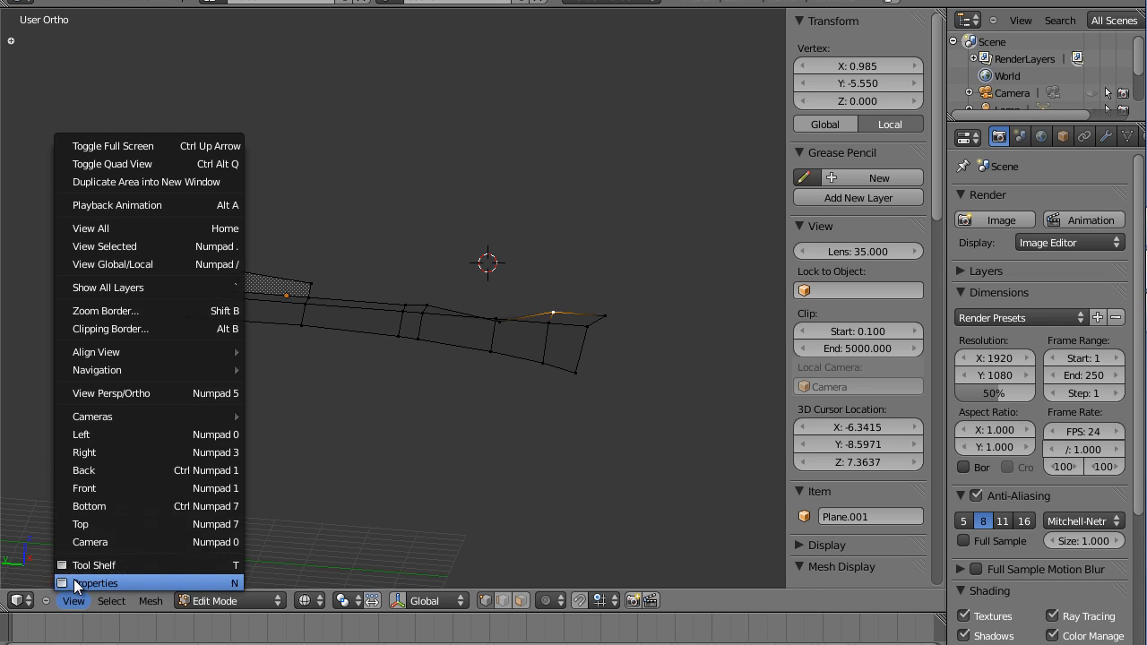
click(104, 430)
key(g)
key(z)
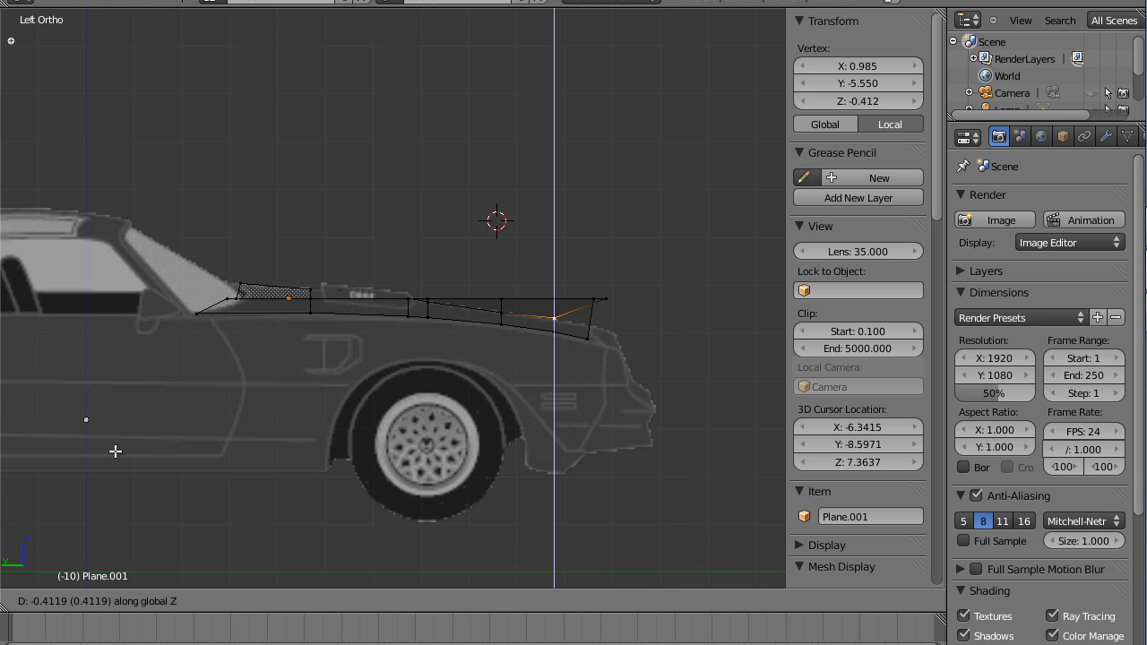
click(116, 451)
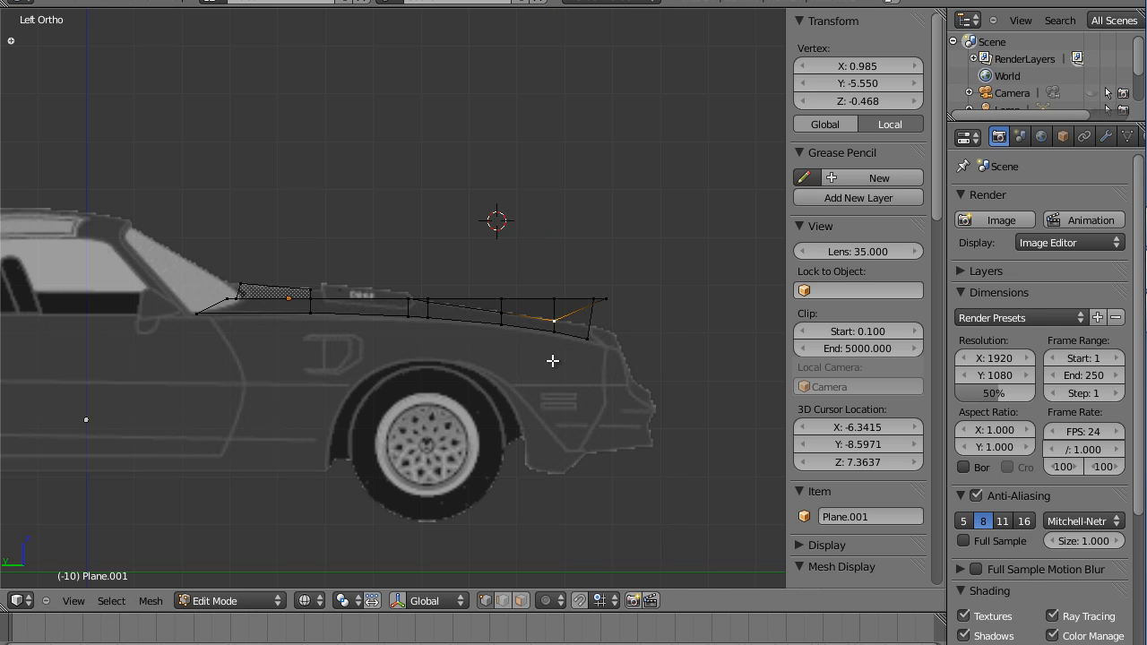
Lower the innermost vertex of the hood's front edge about 0.66 along Z to the nose line of the side blueprint.
ctrl+click(610, 301)
key(g)
key(z)
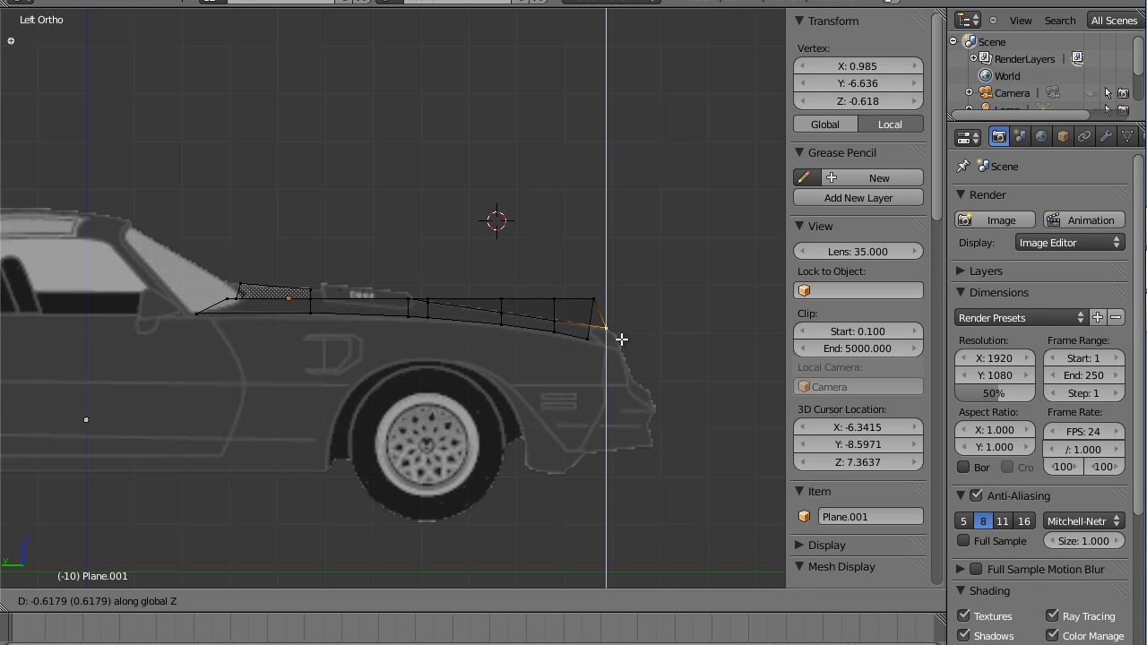
click(622, 341)
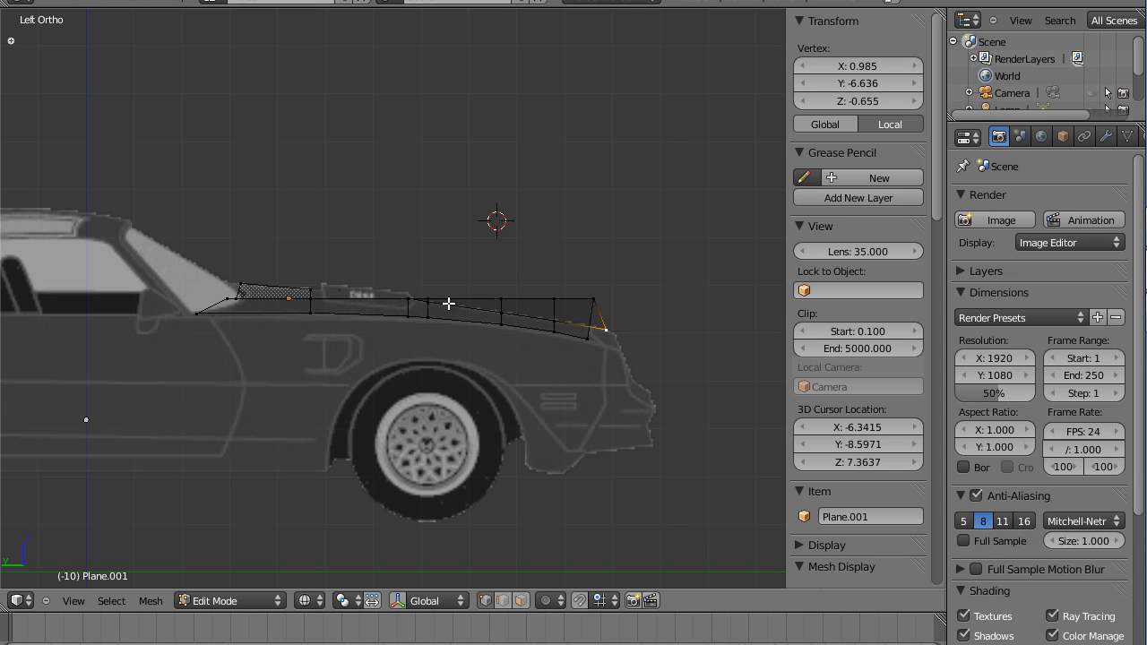
Lower the second rear-edge vertex from the hood's centre about 0.08 along Z at the base of the windshield.
right_click(251, 297)
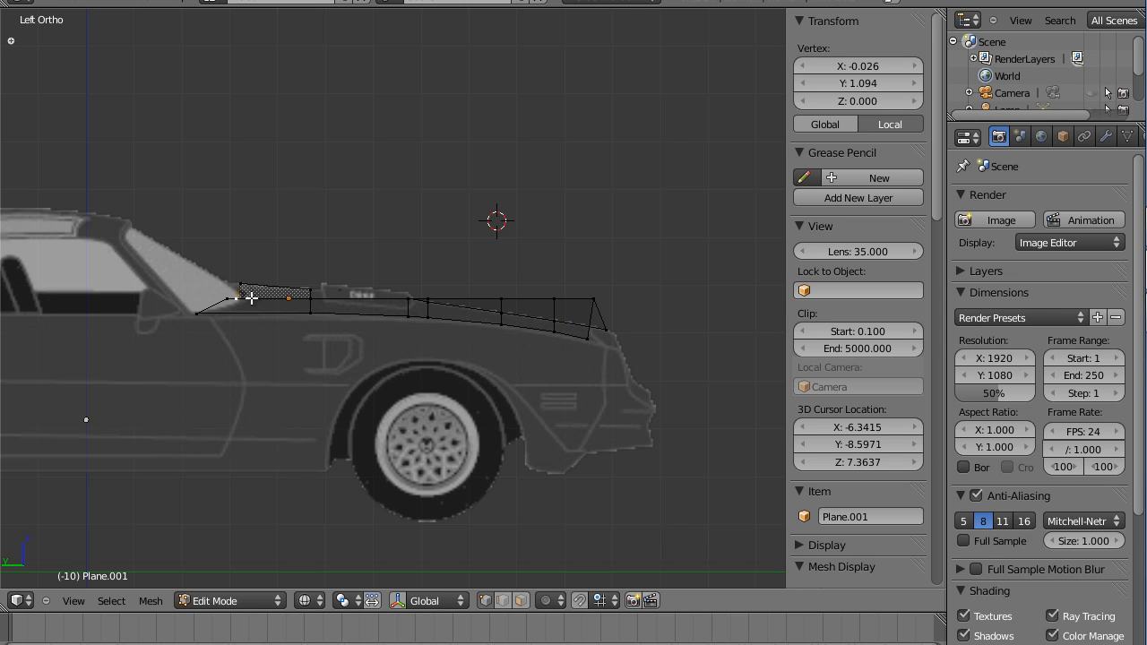
key(g)
key(z)
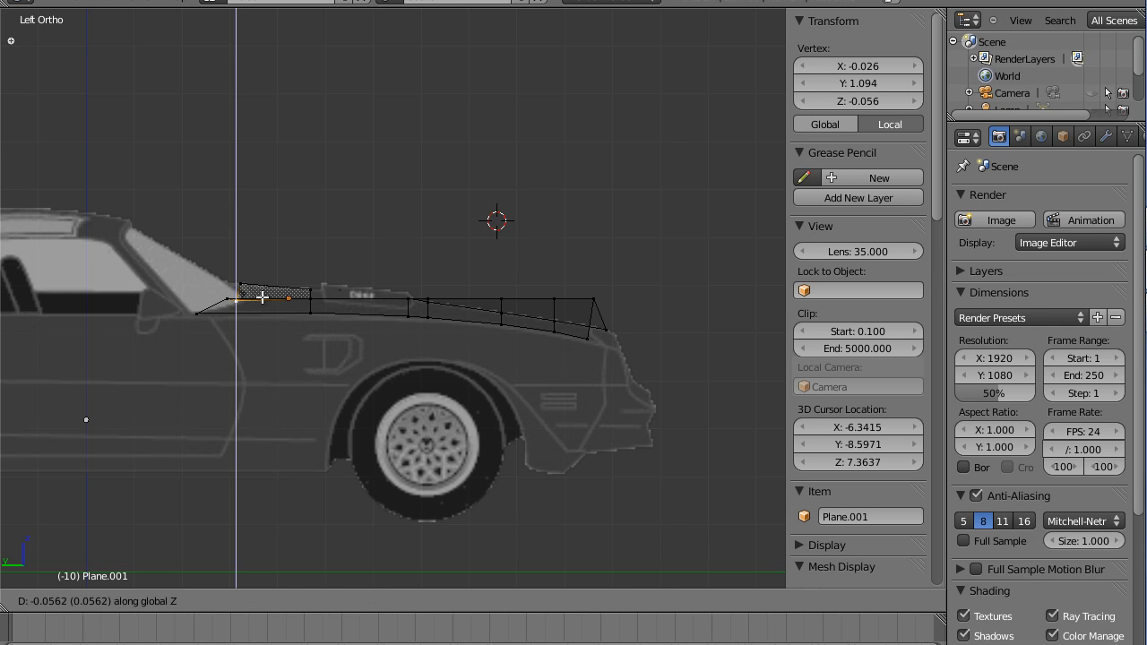
click(263, 297)
middle_drag(365, 214, 367, 233)
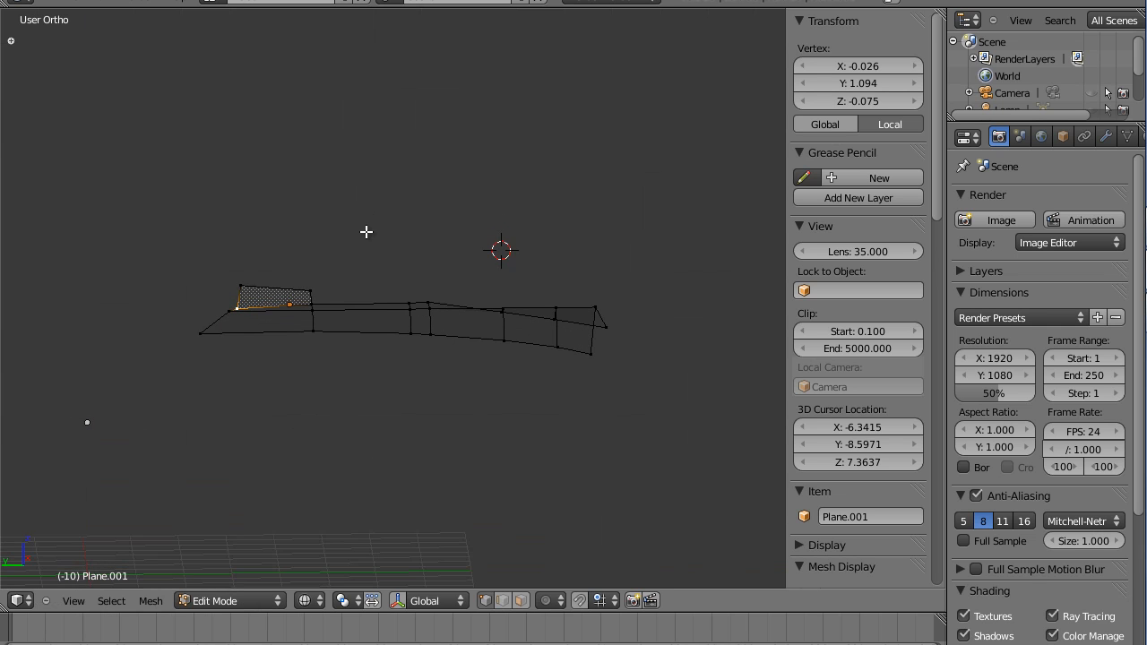
right_click(314, 305)
key(g)
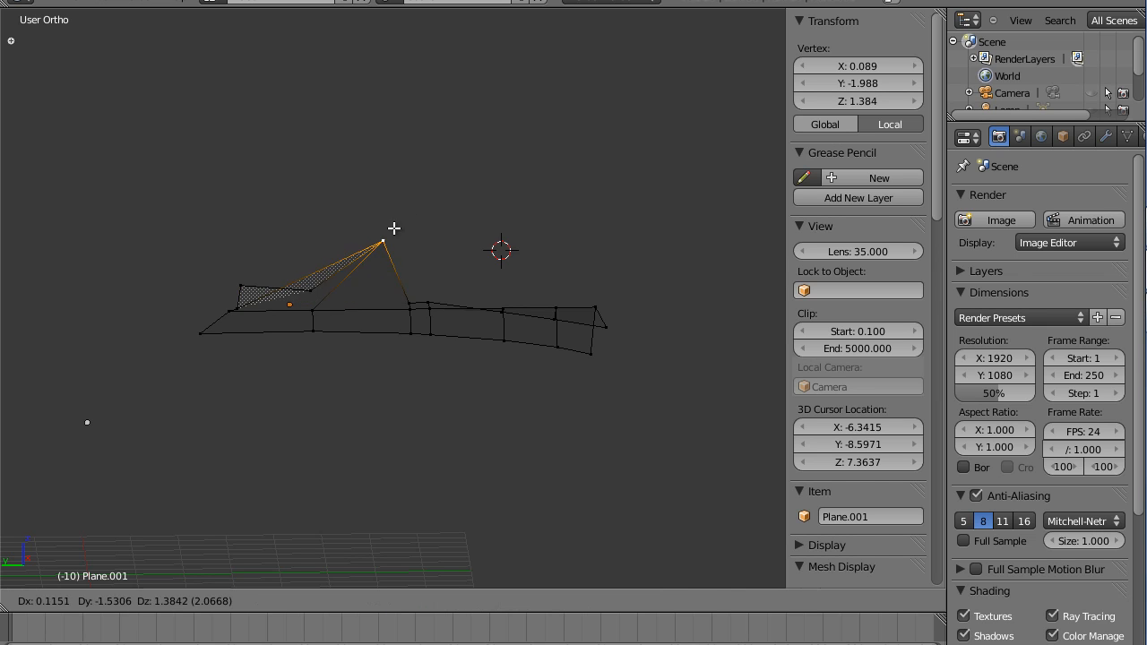
key(Escape)
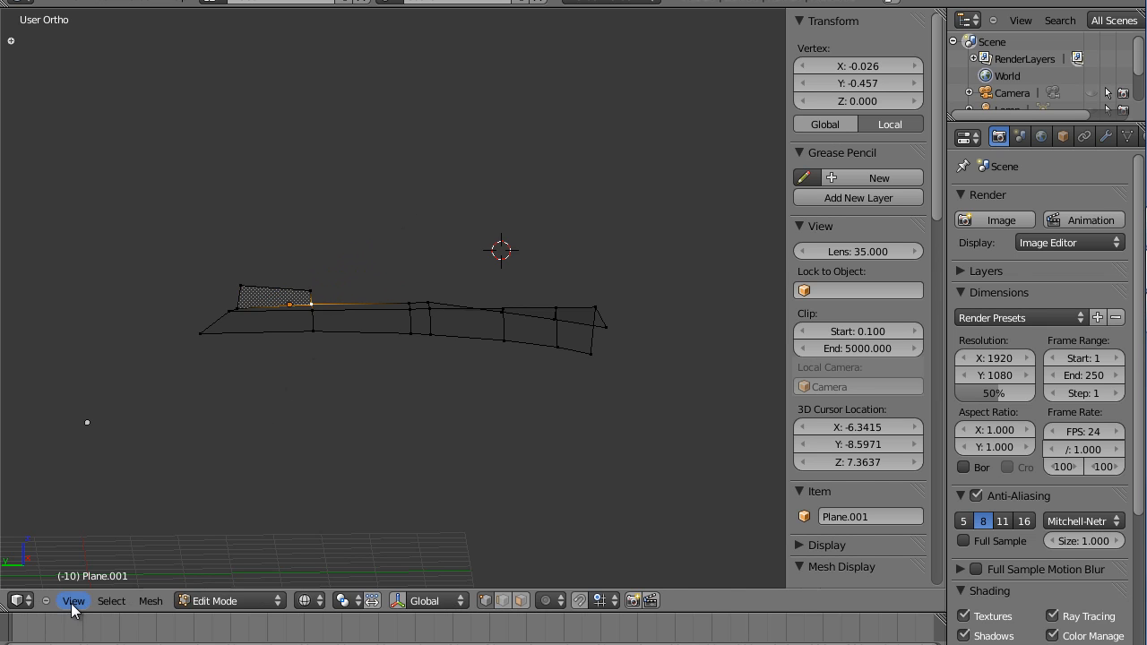
click(73, 600)
click(94, 435)
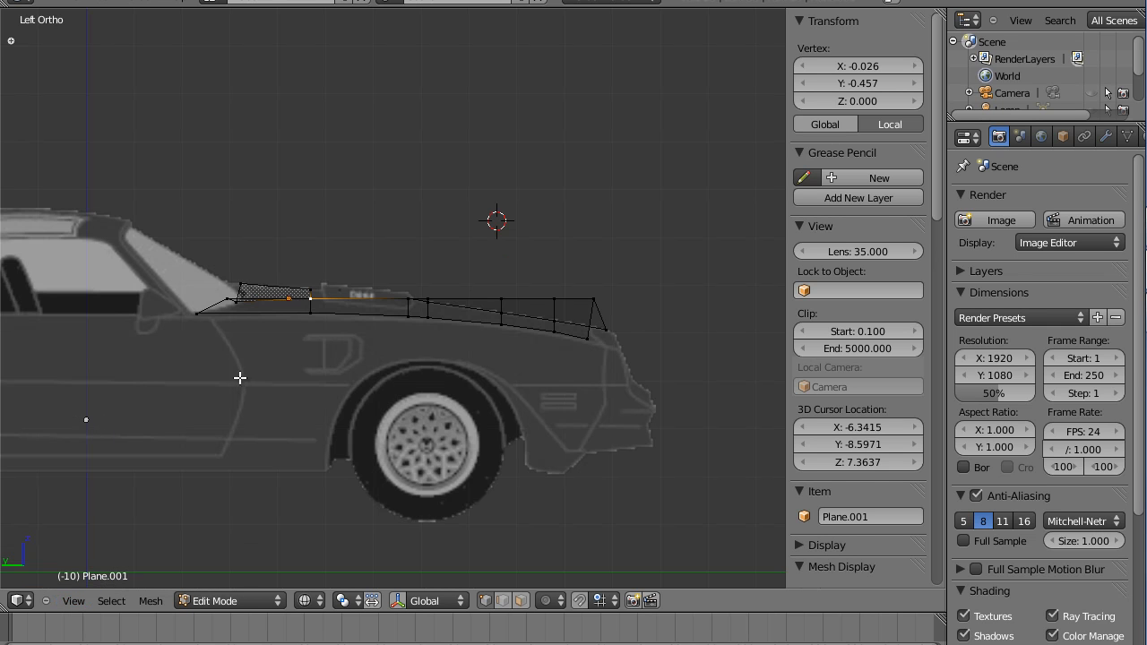
Lower the rear-edge vertex next to the outer rear corner about 0.13 along Z to the windshield base.
right_click(228, 298)
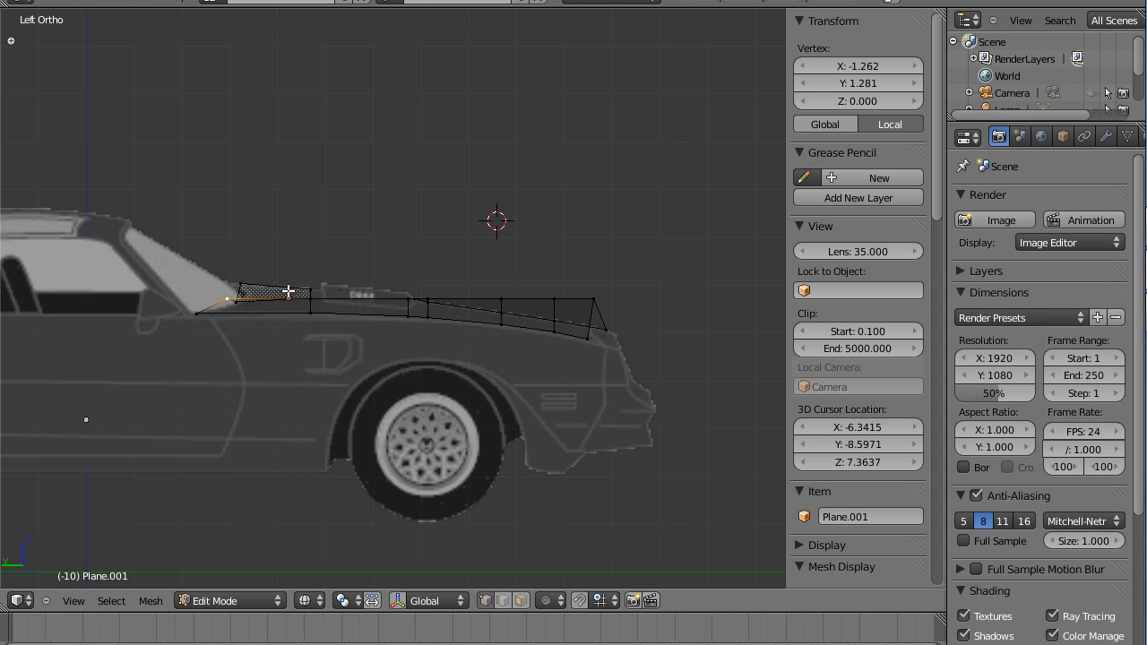
key(g)
key(z)
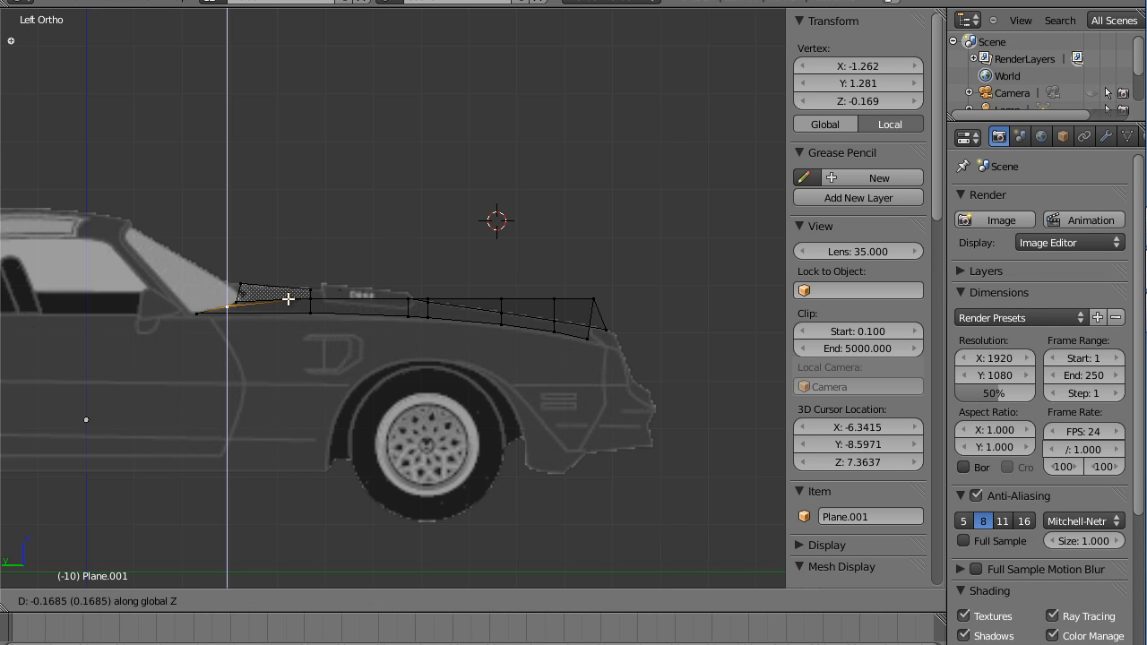
click(287, 295)
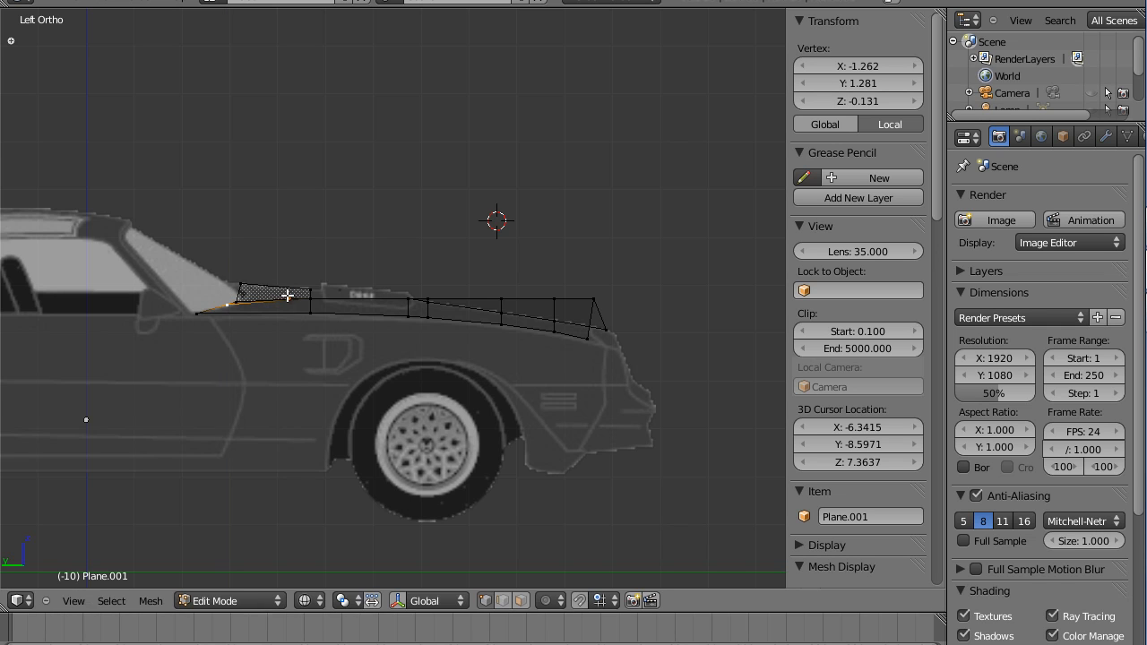
Lower the second-row vertex next to the hood's outer edge about 0.11 along Z in the left view.
middle_drag(387, 215, 386, 225)
right_click(313, 310)
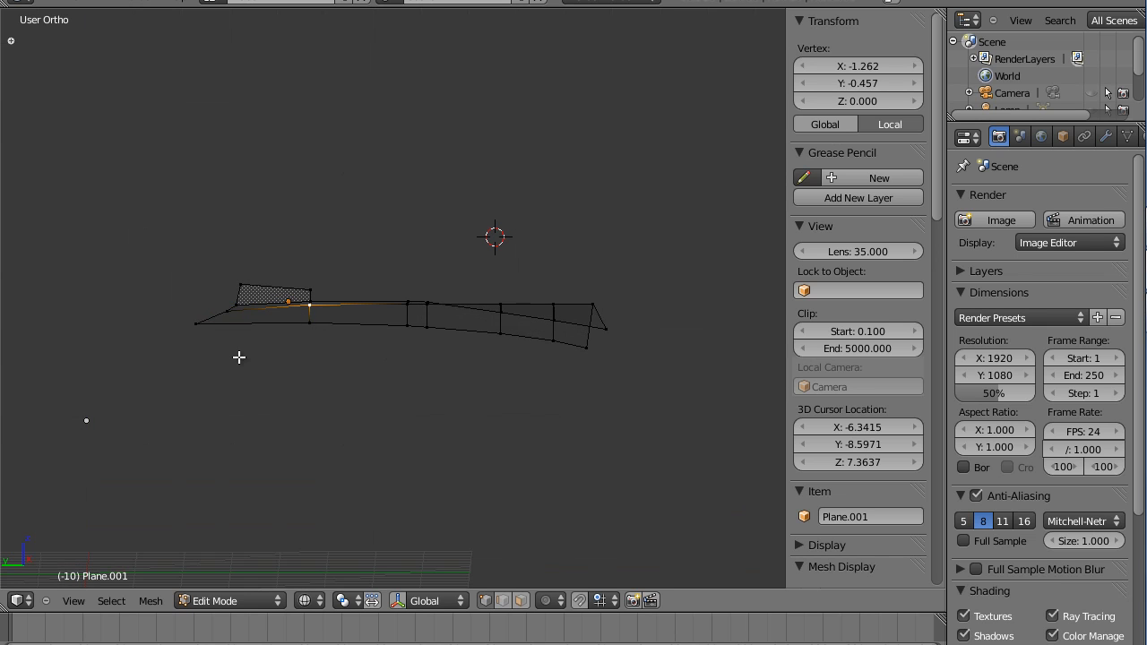
click(79, 602)
click(106, 433)
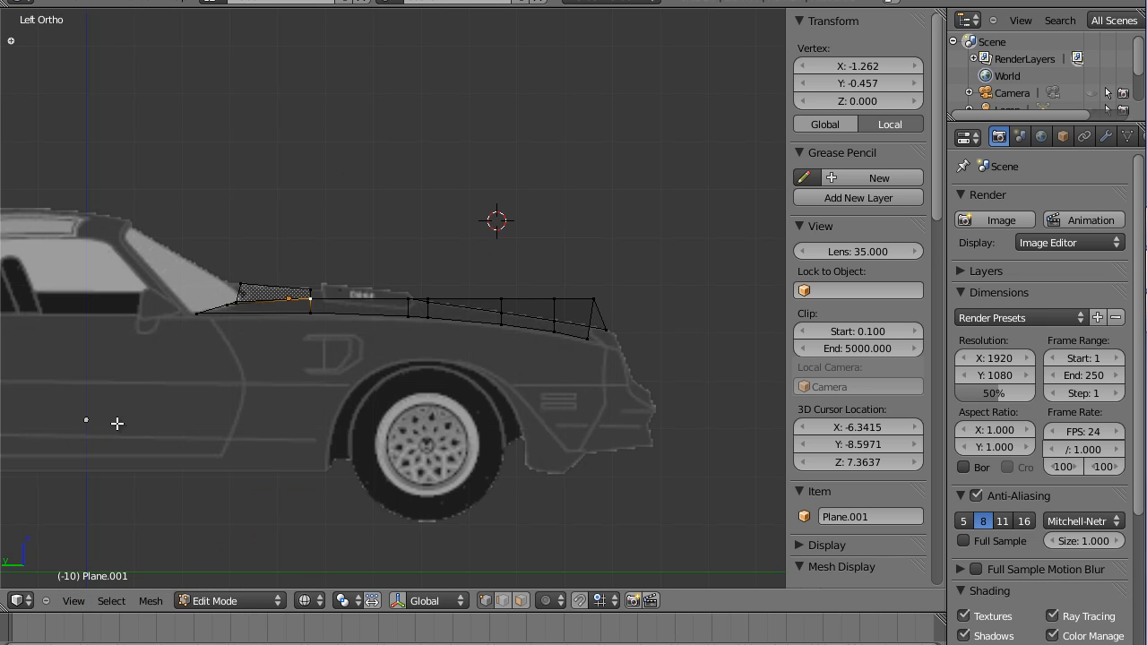
key(g)
key(z)
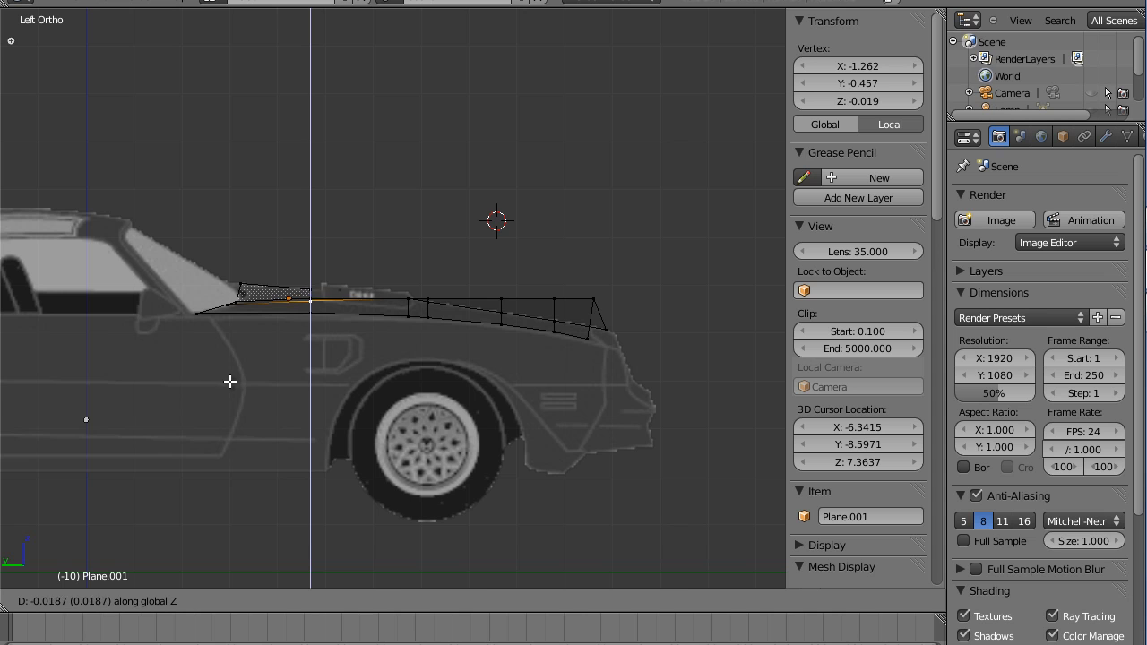
click(231, 383)
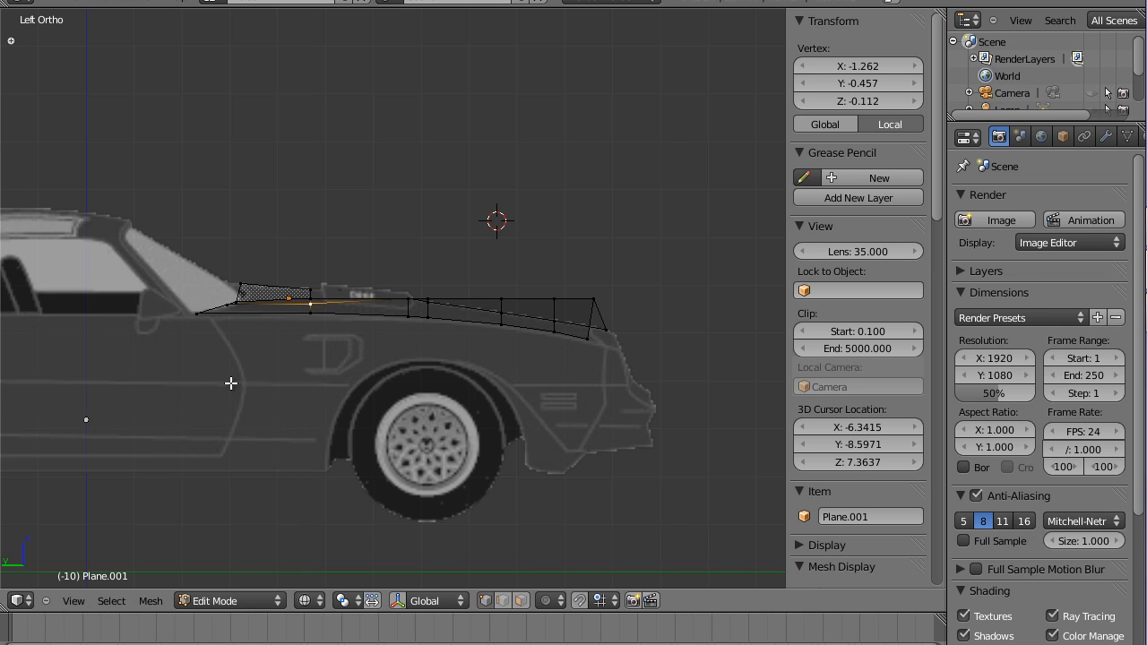
key(g)
key(z)
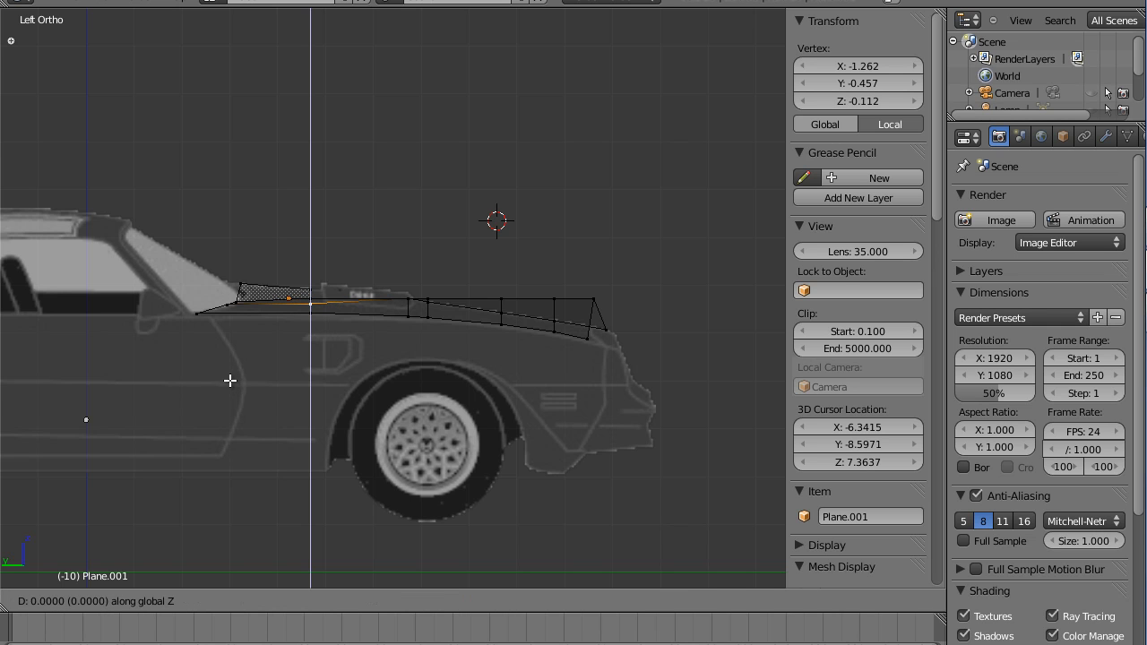
right_click(230, 383)
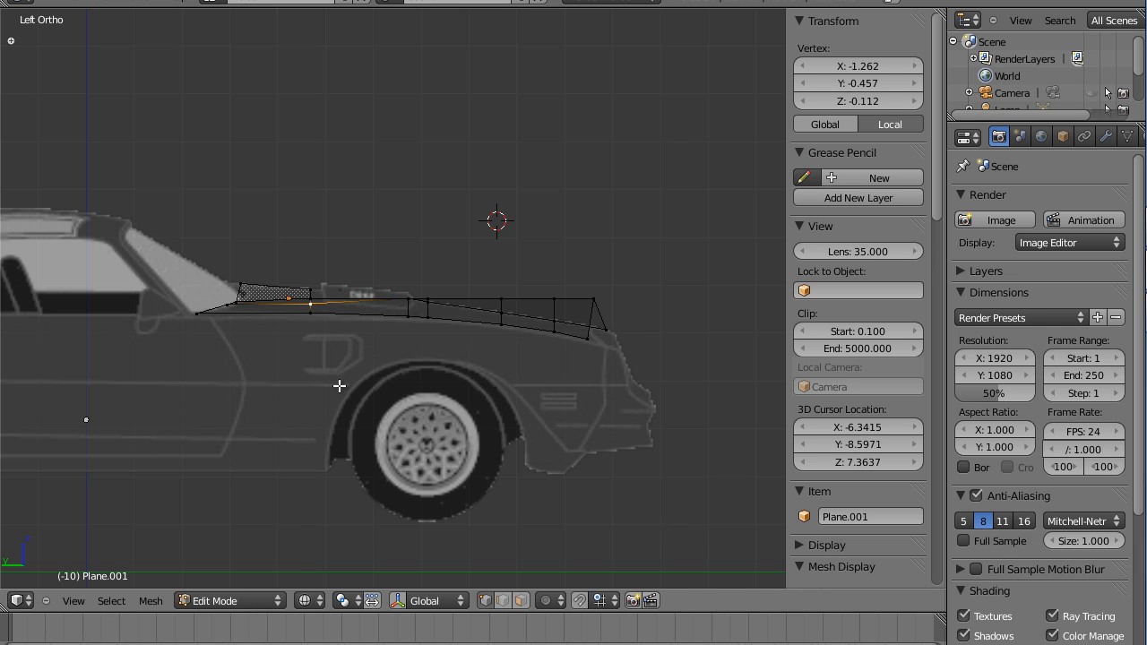
Lower the third-row vertex next to the outer edge, just behind the wheel's centre, about 0.13 along Z in the left view.
middle_drag(424, 212, 424, 225)
right_click(405, 307)
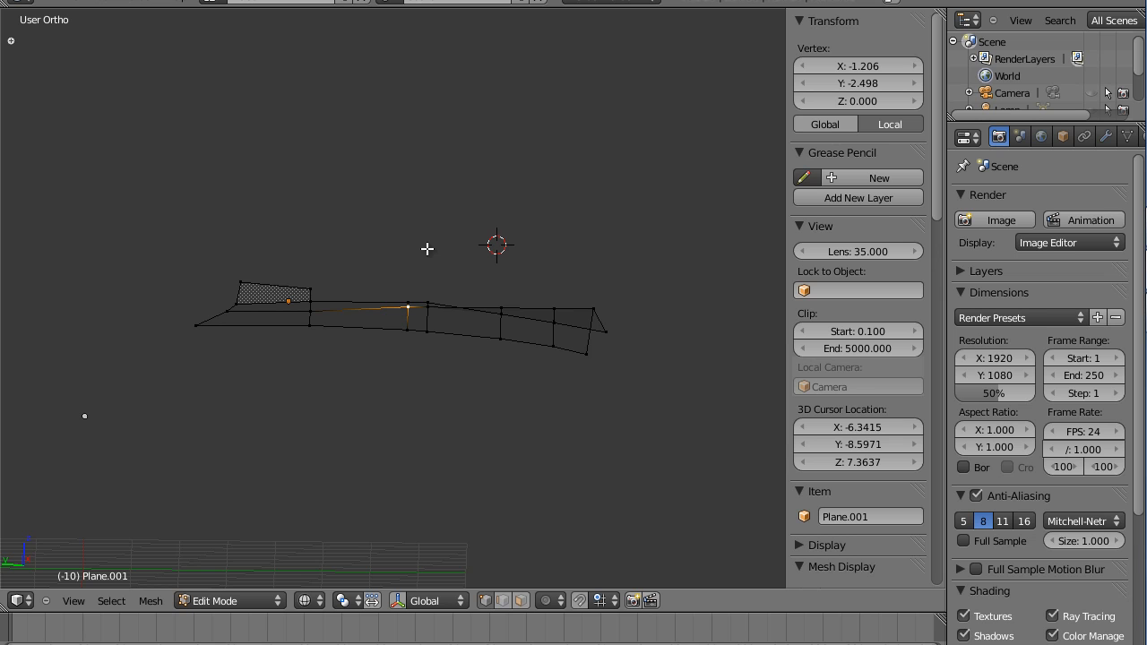
click(73, 600)
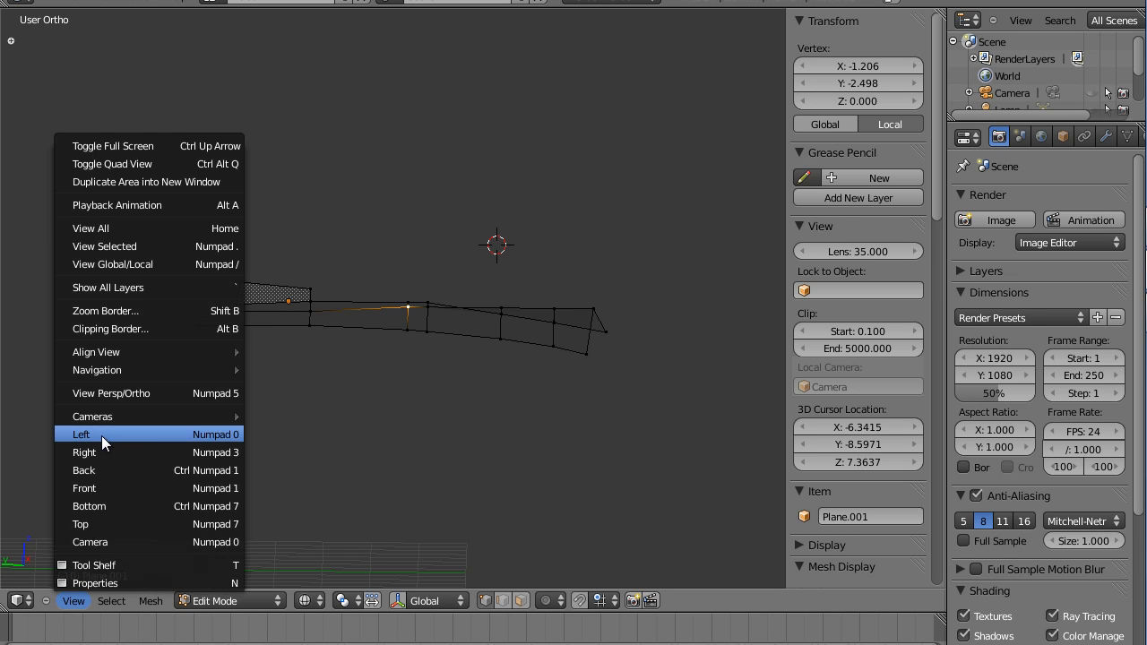
click(101, 436)
key(g)
key(z)
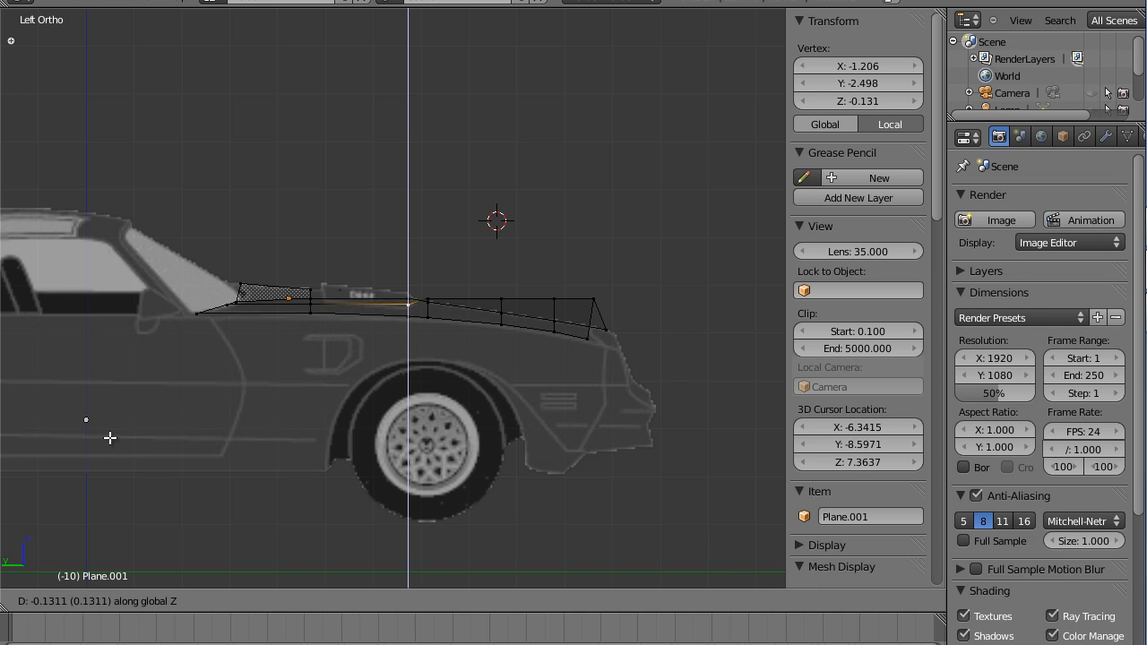
click(110, 437)
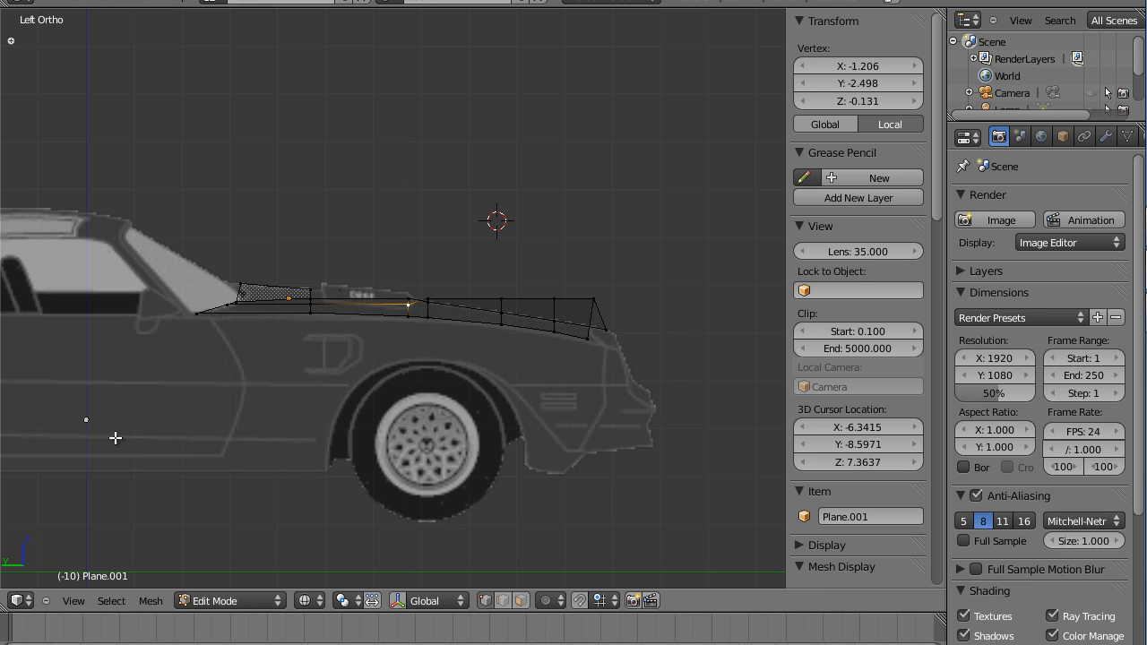
Lower the fourth-row vertex next to the outer edge, above the wheel's centre, about 0.15 along Z in the left view.
middle_drag(448, 201, 445, 220)
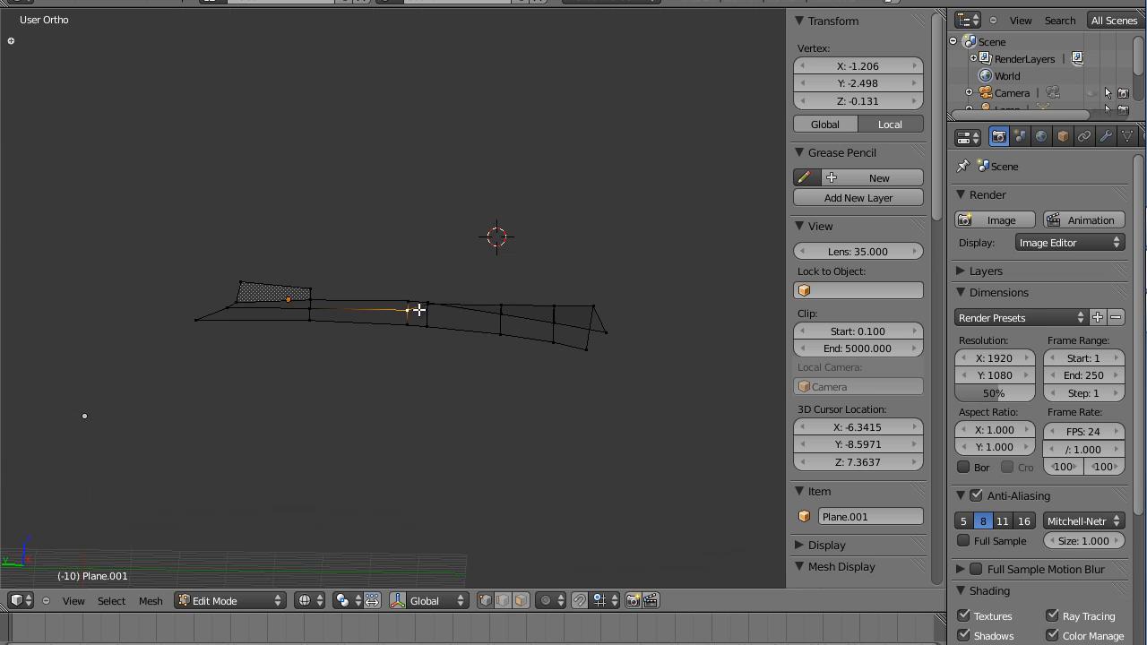
right_click(429, 307)
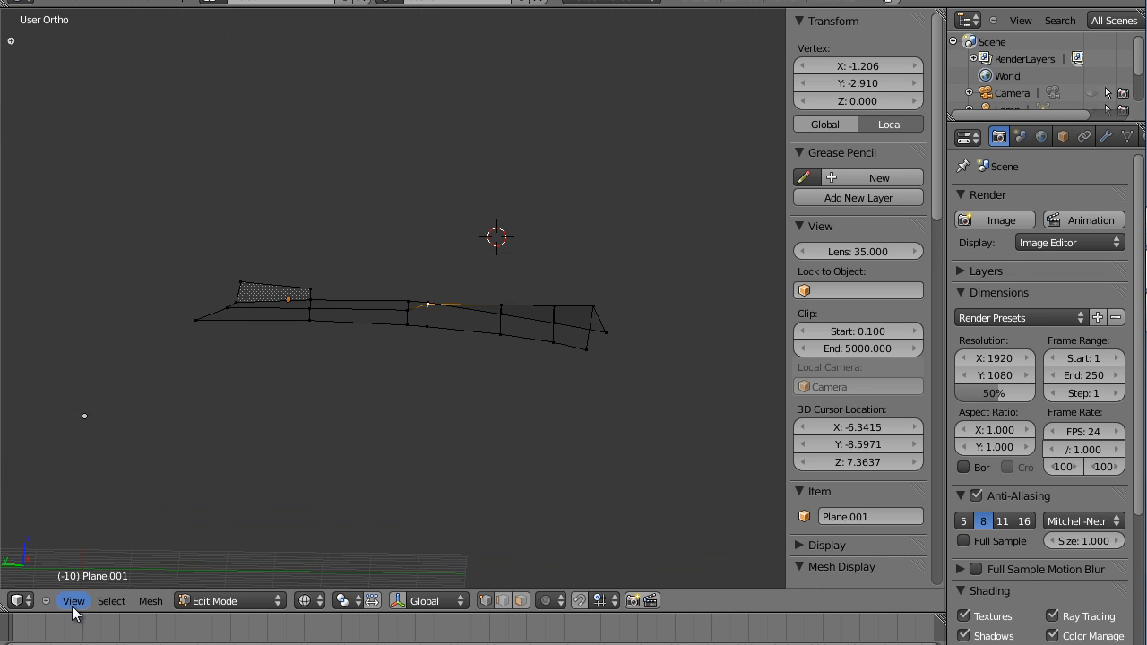
click(73, 601)
click(99, 439)
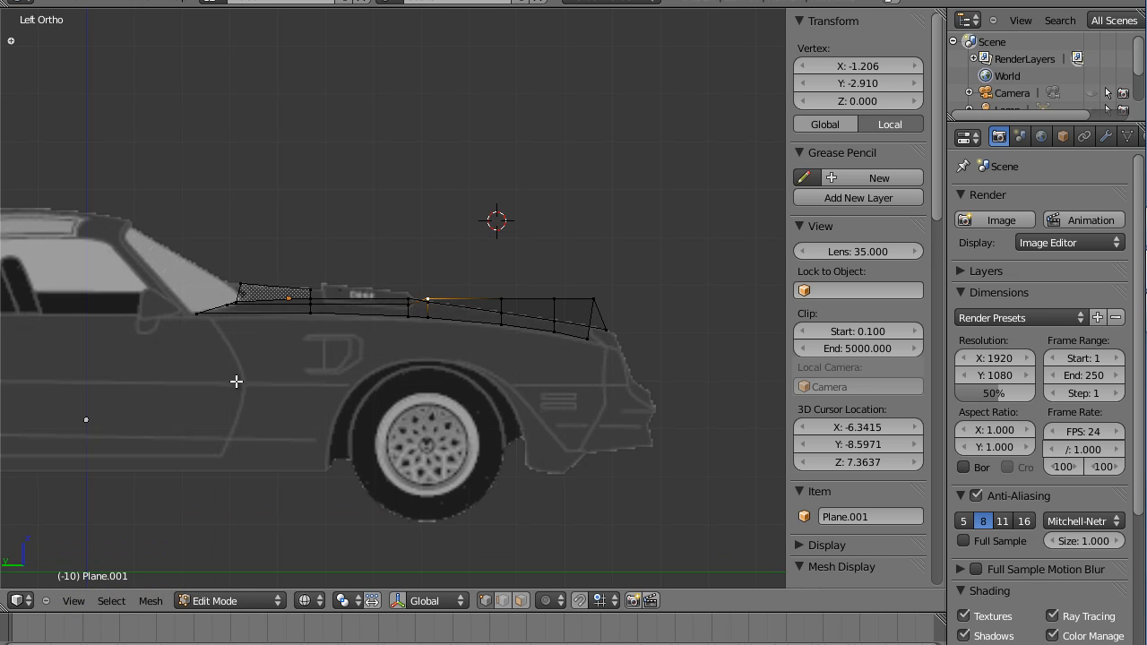
key(g)
key(z)
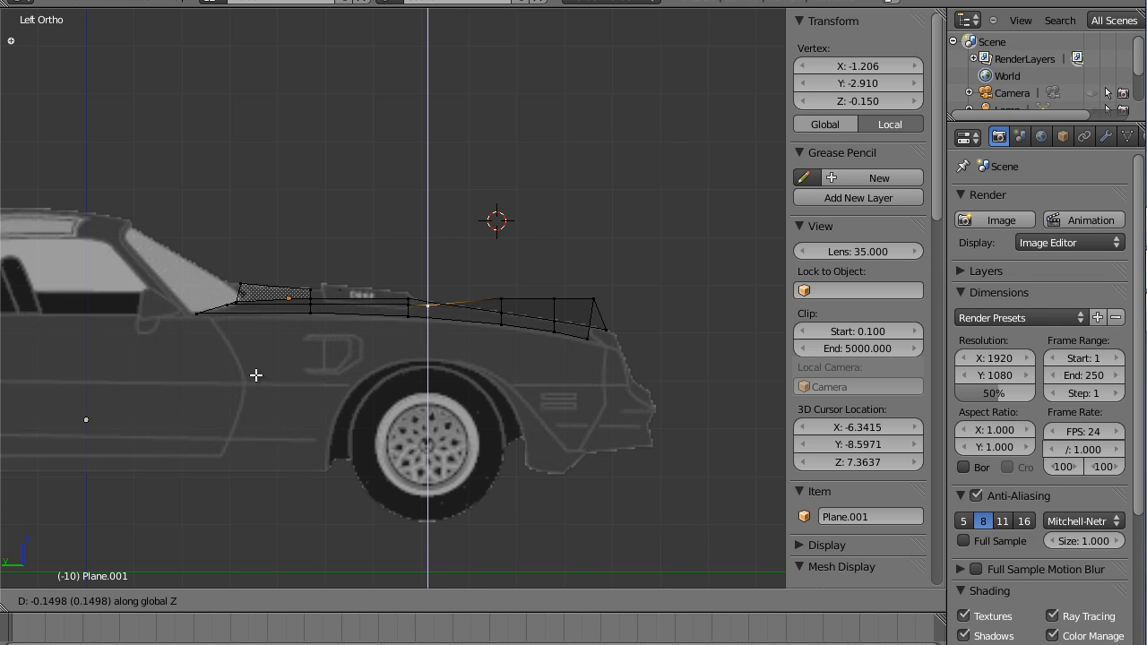
click(256, 375)
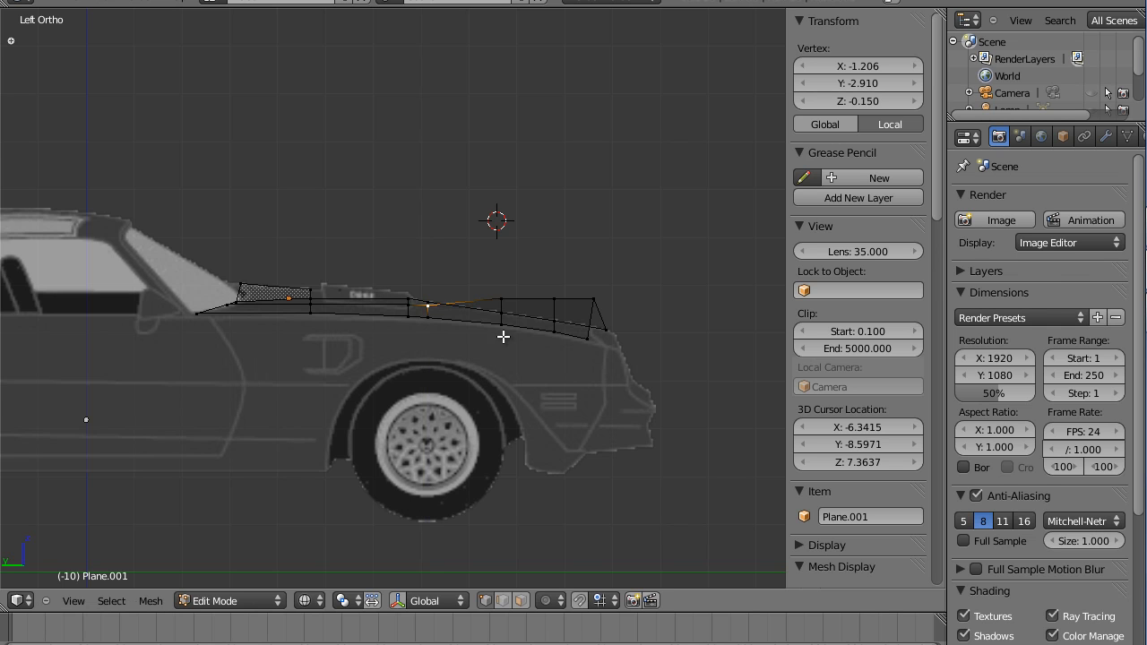
Lower the fifth-row vertex next to the outer edge, above the front of the wheel, about 0.43 along Z.
right_click(505, 298)
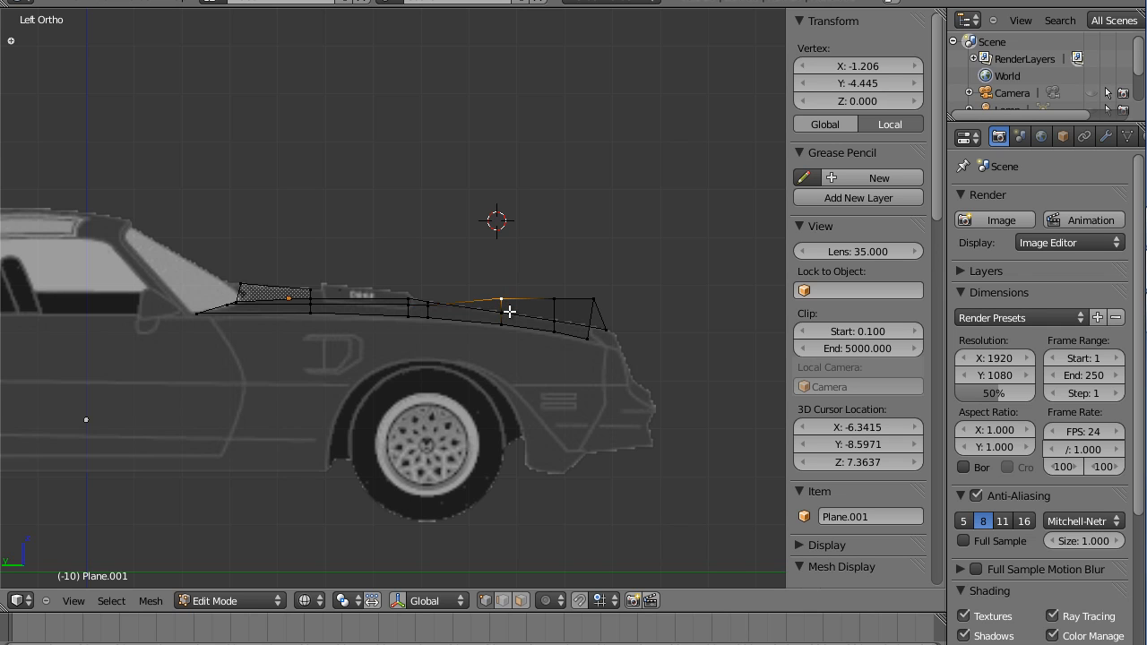
key(g)
key(z)
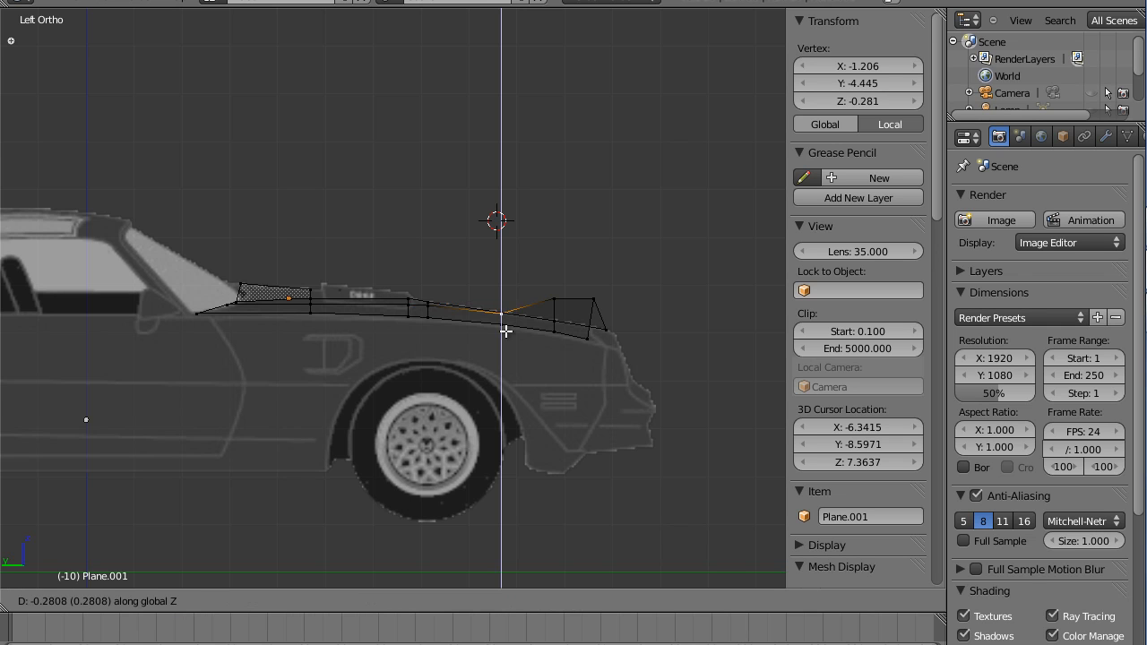
click(505, 331)
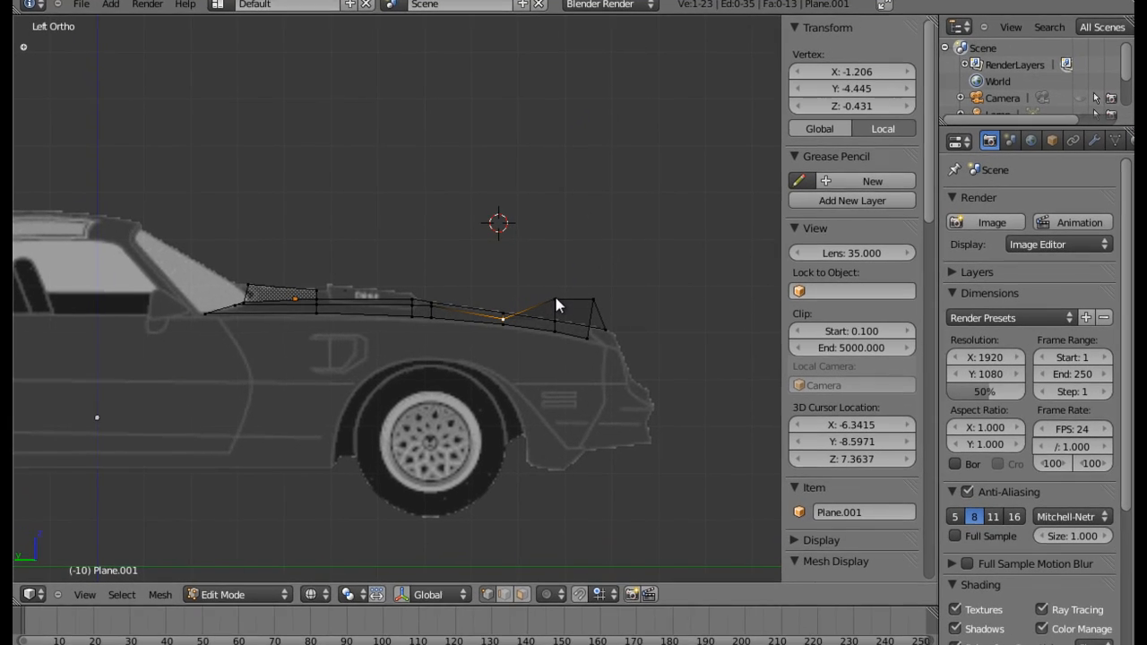
click(600, 96)
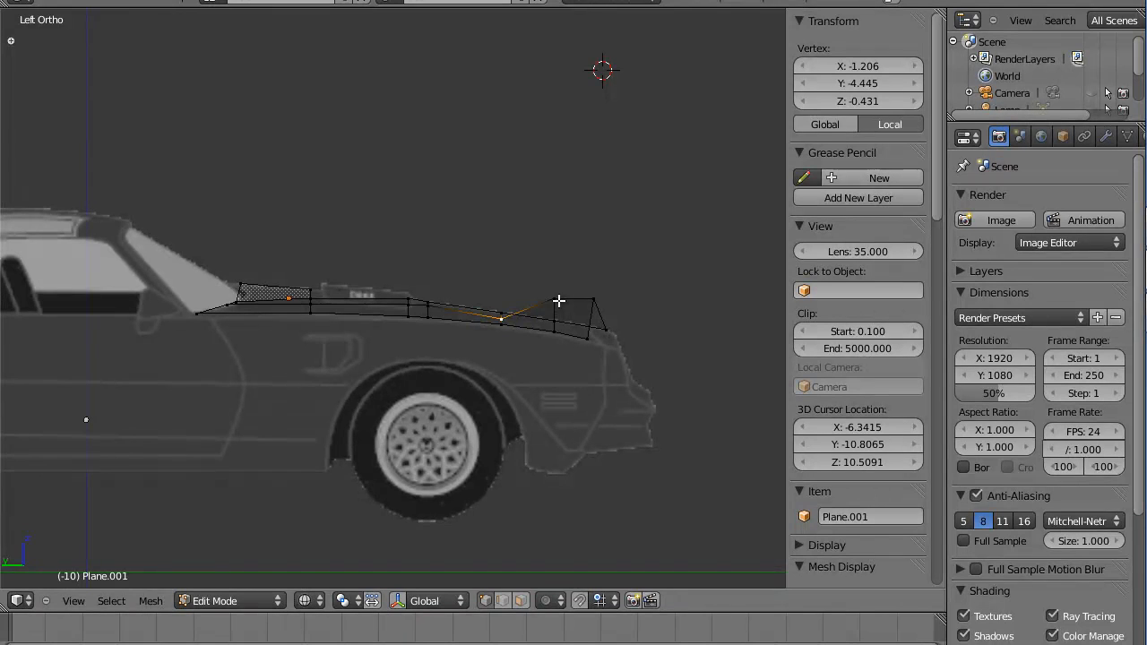
Lower the sixth-row vertex next to the outer edge, just behind the hood's front edge, about 0.58 along Z in the left view.
middle_drag(542, 154, 536, 279)
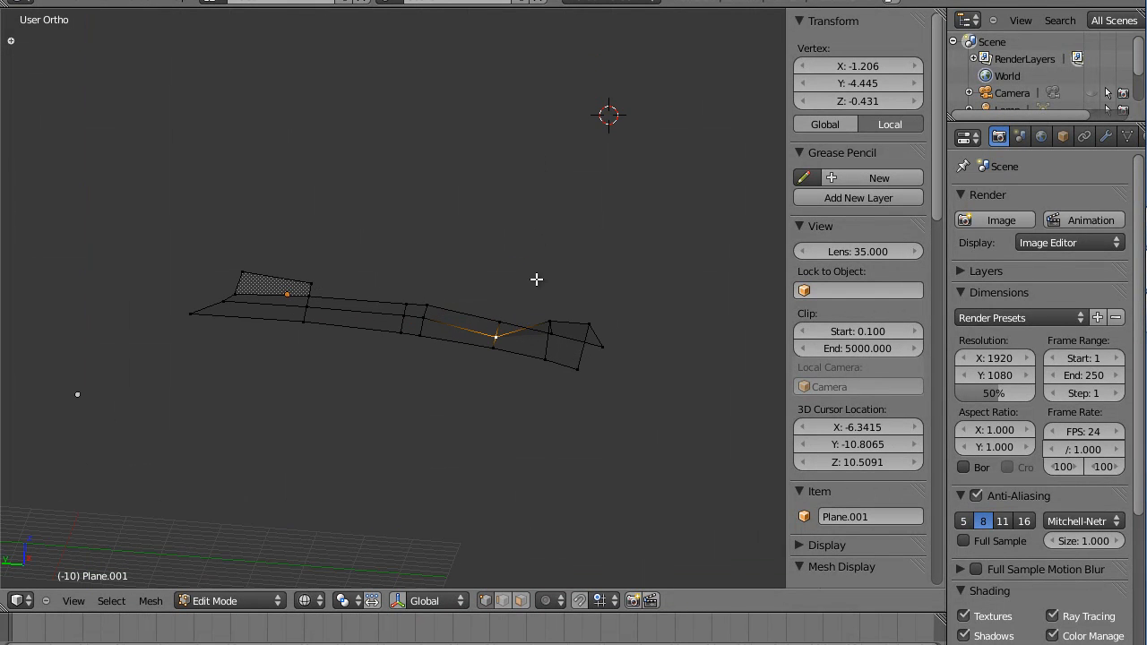
key(g)
click(549, 323)
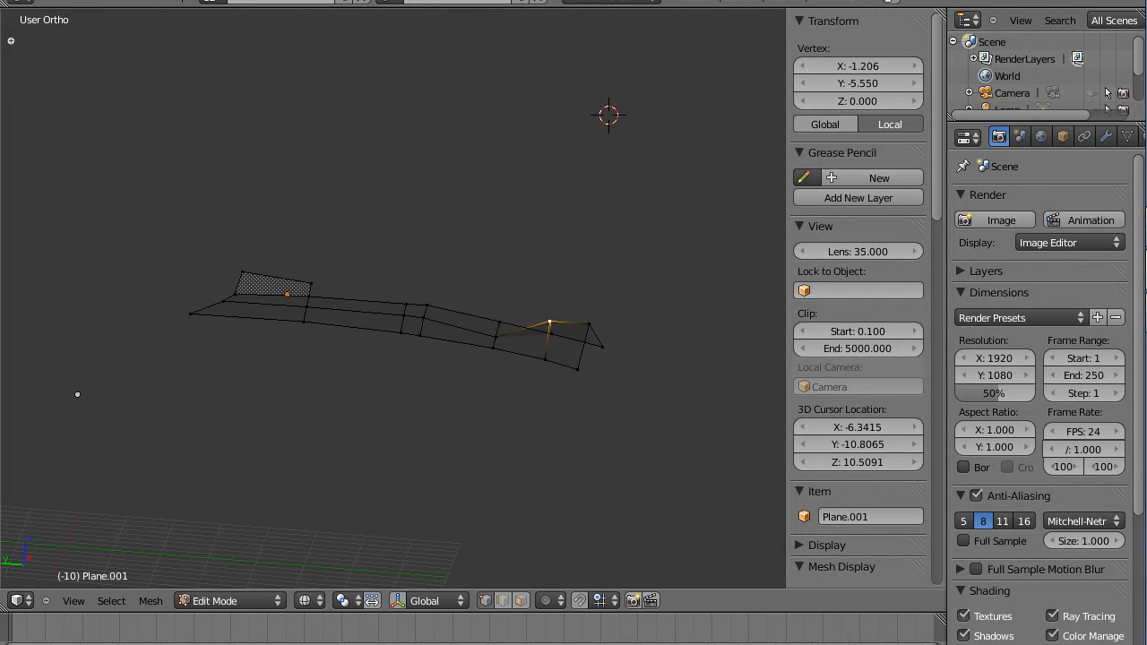
click(69, 603)
click(70, 435)
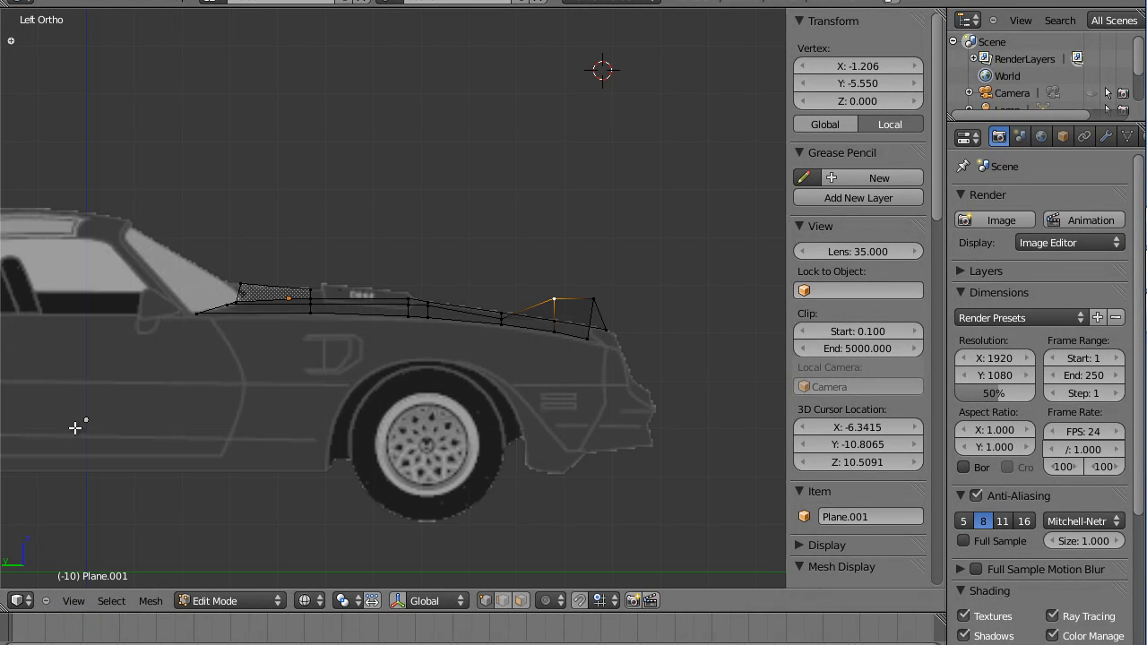
key(g)
key(z)
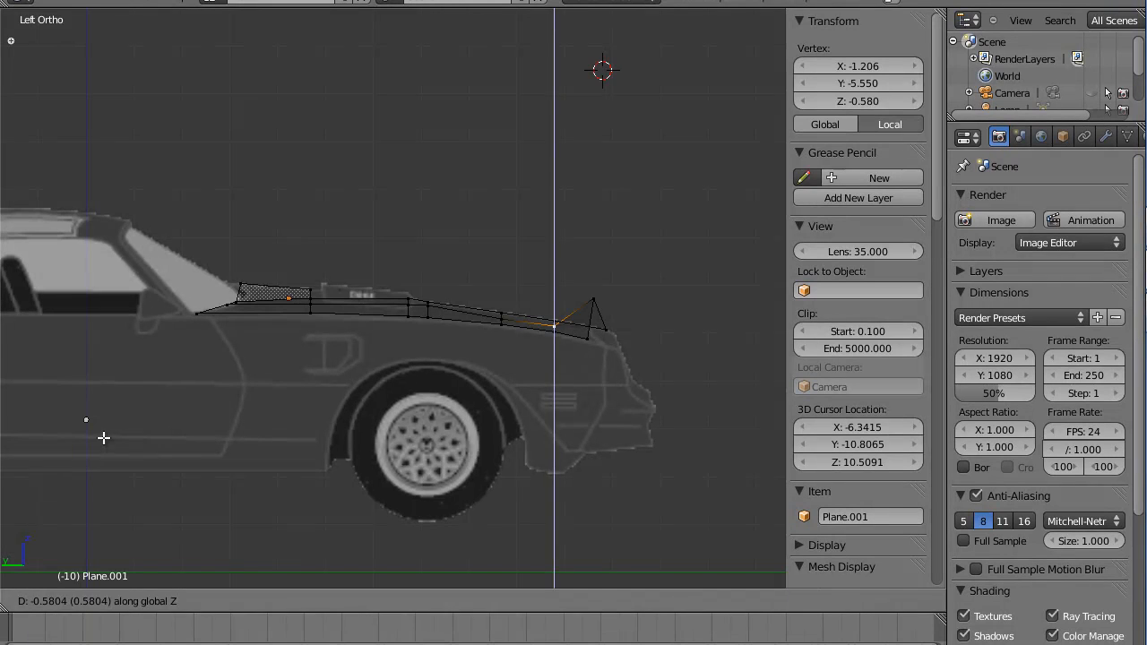
click(103, 438)
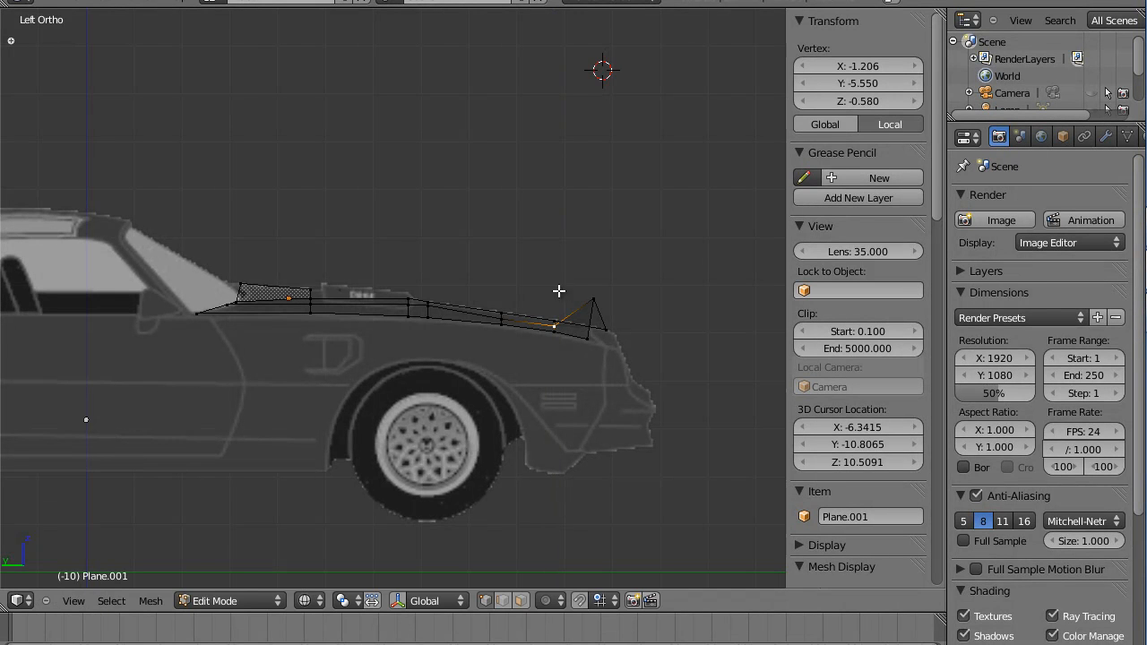
Lower the remaining raised front-edge vertex about 0.71 along Z to meet the hood's nose in the side blueprint.
right_click(592, 297)
key(g)
key(z)
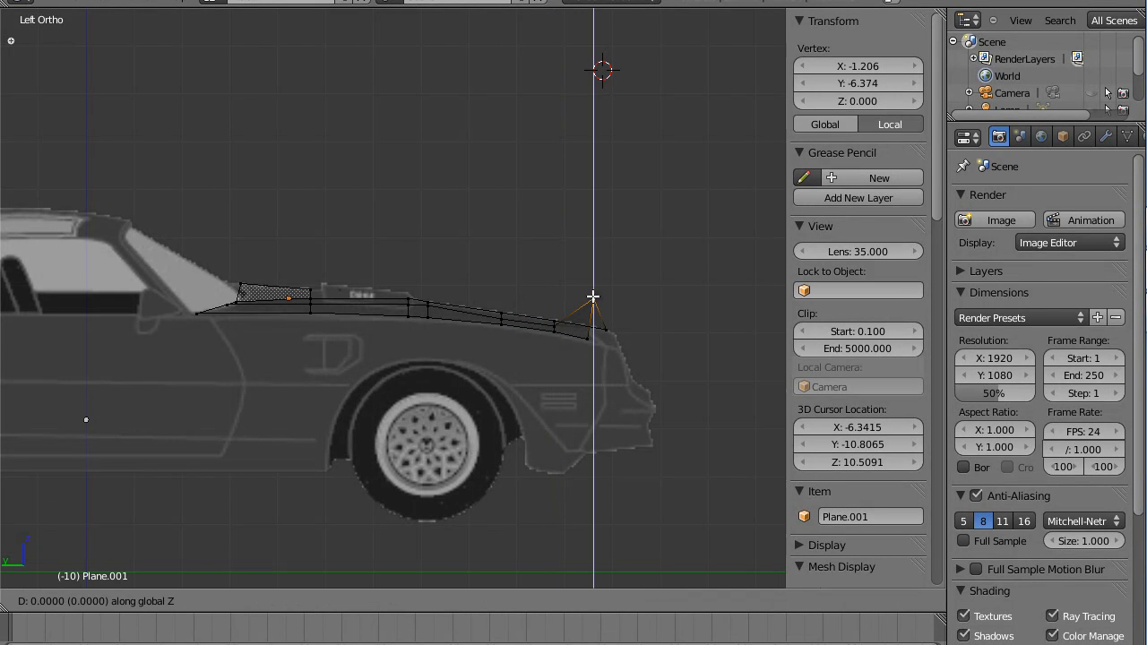
click(598, 330)
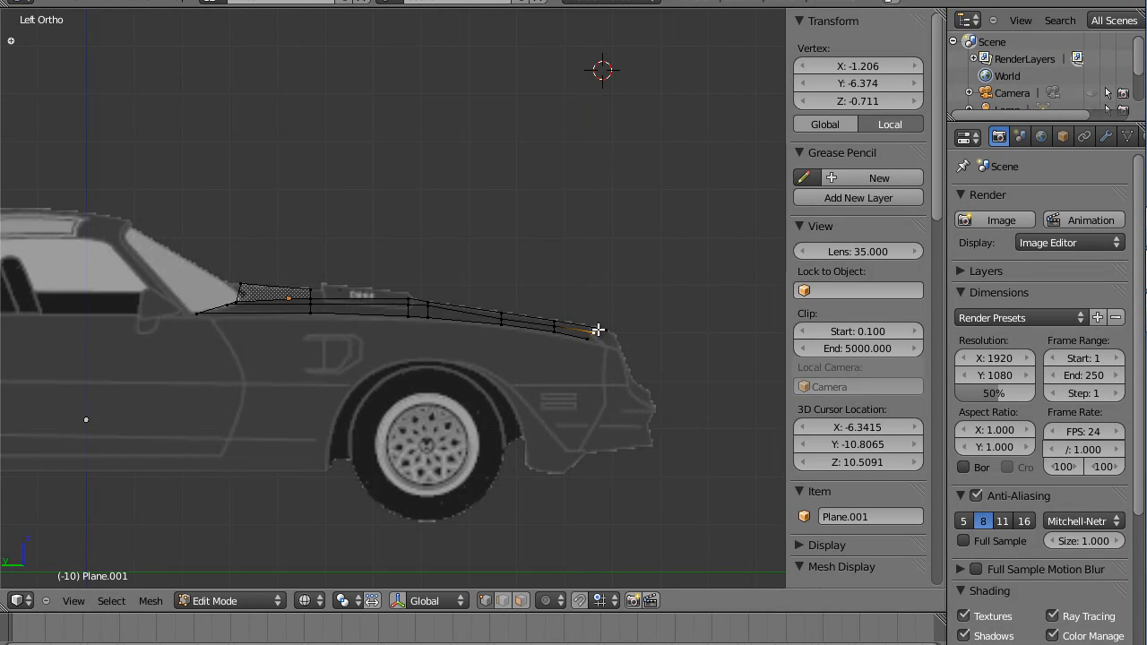
Lower the fourth-row middle vertex above the wheel's centre about 0.07 further along Z.
right_click(432, 308)
key(g)
key(z)
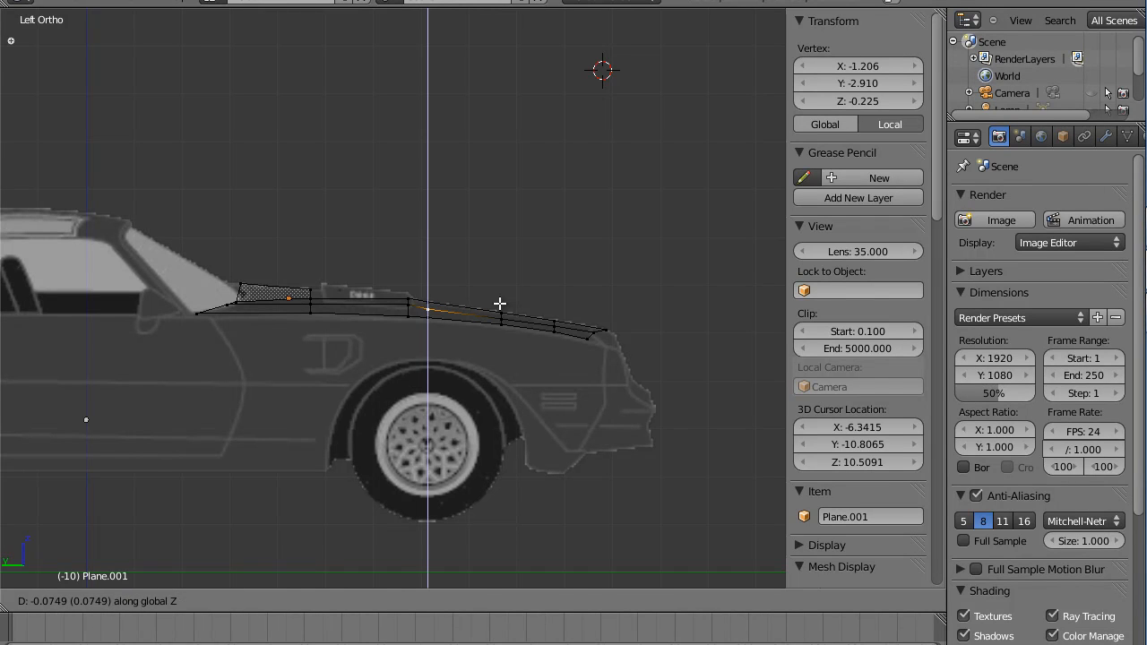
click(500, 305)
Lower the third-row middle vertex, just behind the wheel's centre, about 0.06 further along Z.
right_click(403, 307)
key(g)
key(z)
click(406, 306)
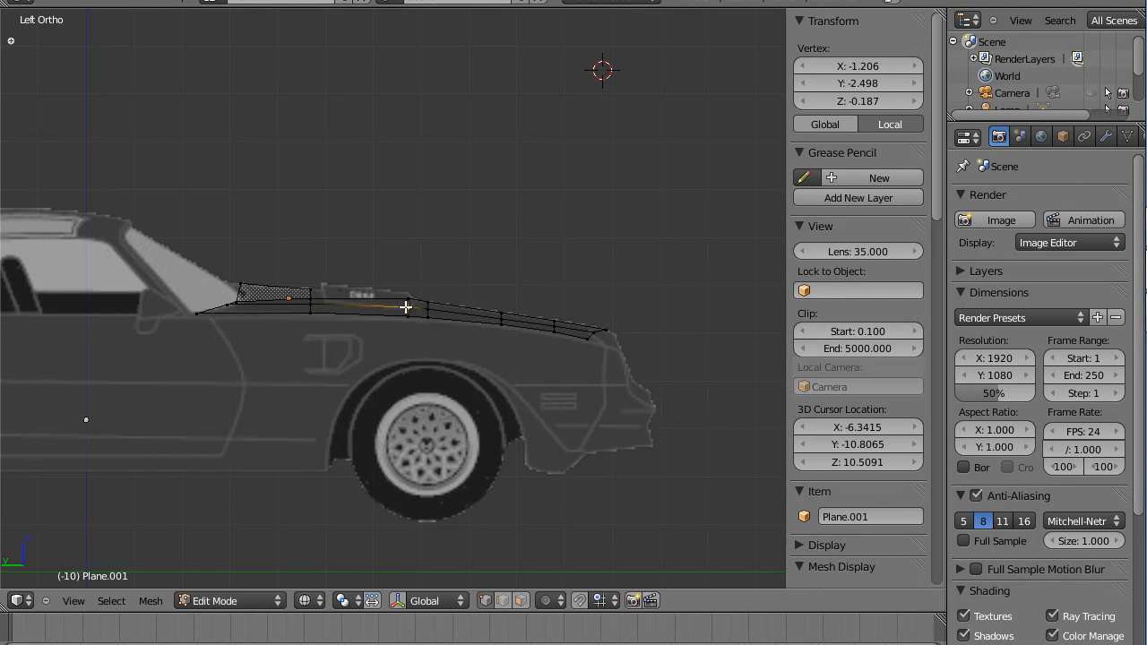
Lower the second-row middle vertex about 0.02 further along Z.
right_click(313, 306)
key(g)
key(z)
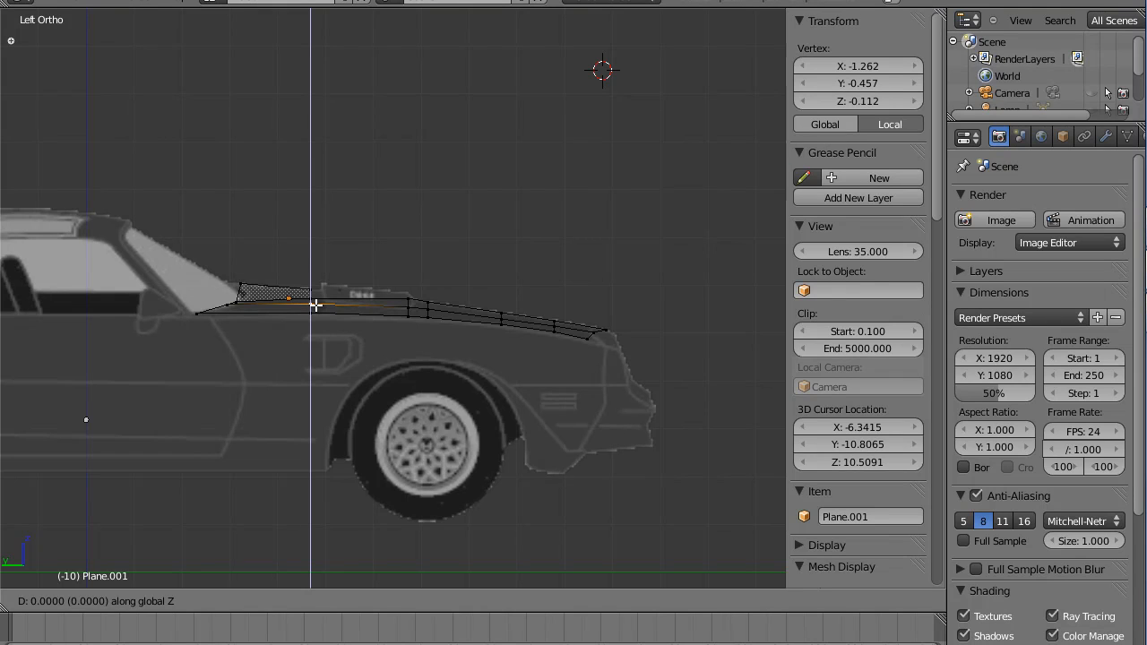
click(316, 306)
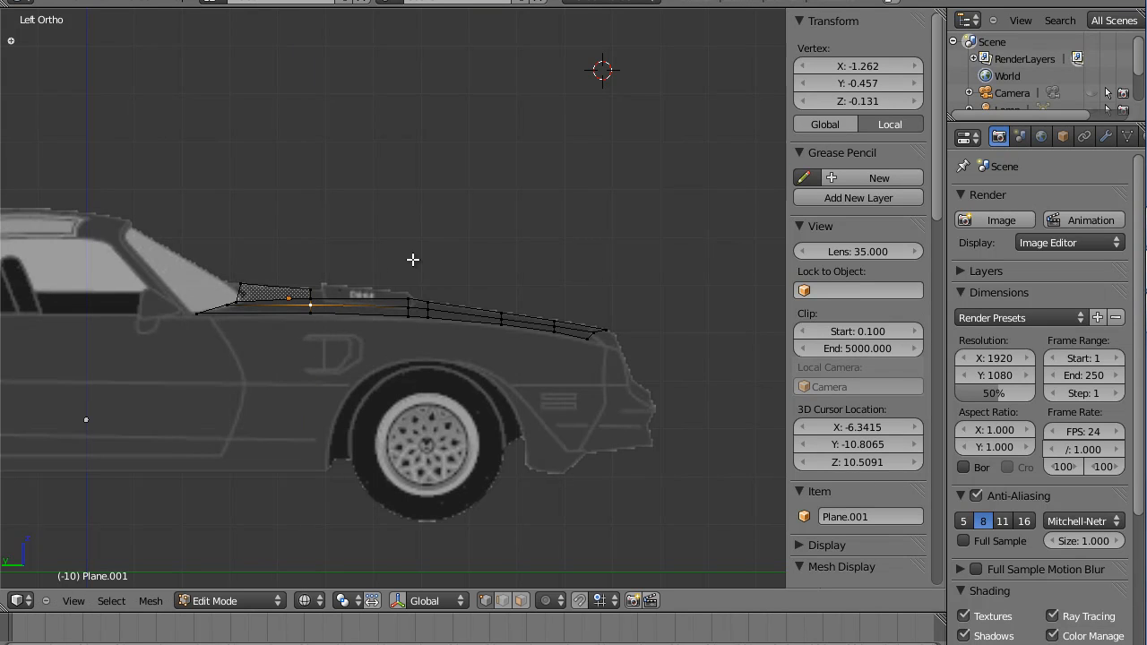
middle_drag(460, 242, 584, 310)
key(n)
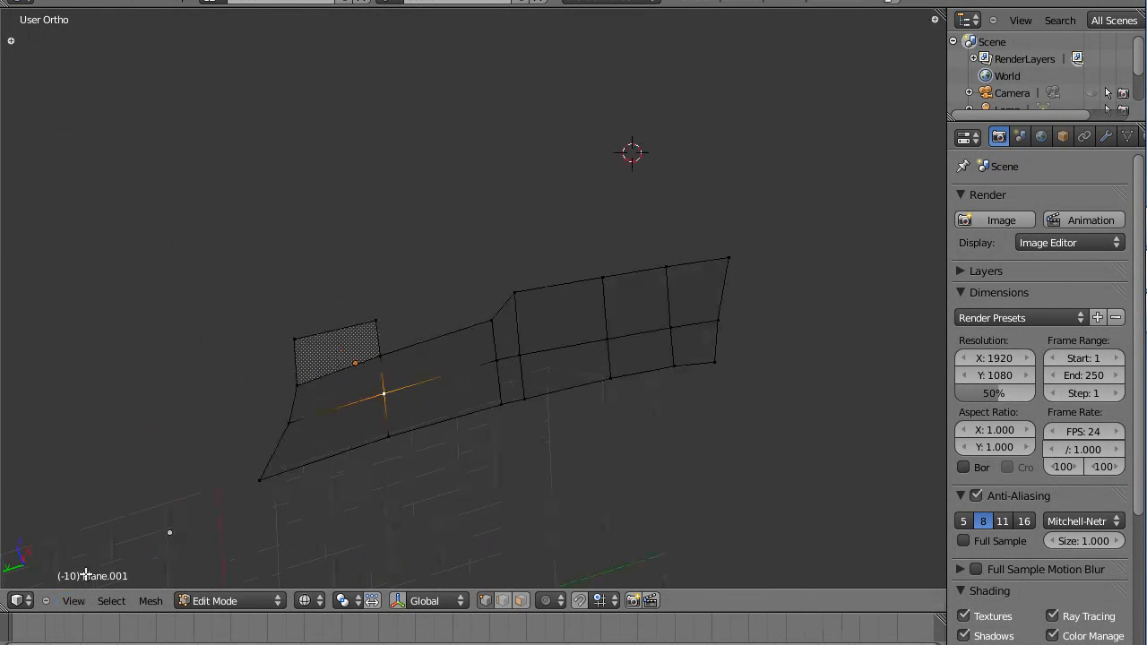
click(79, 602)
click(90, 587)
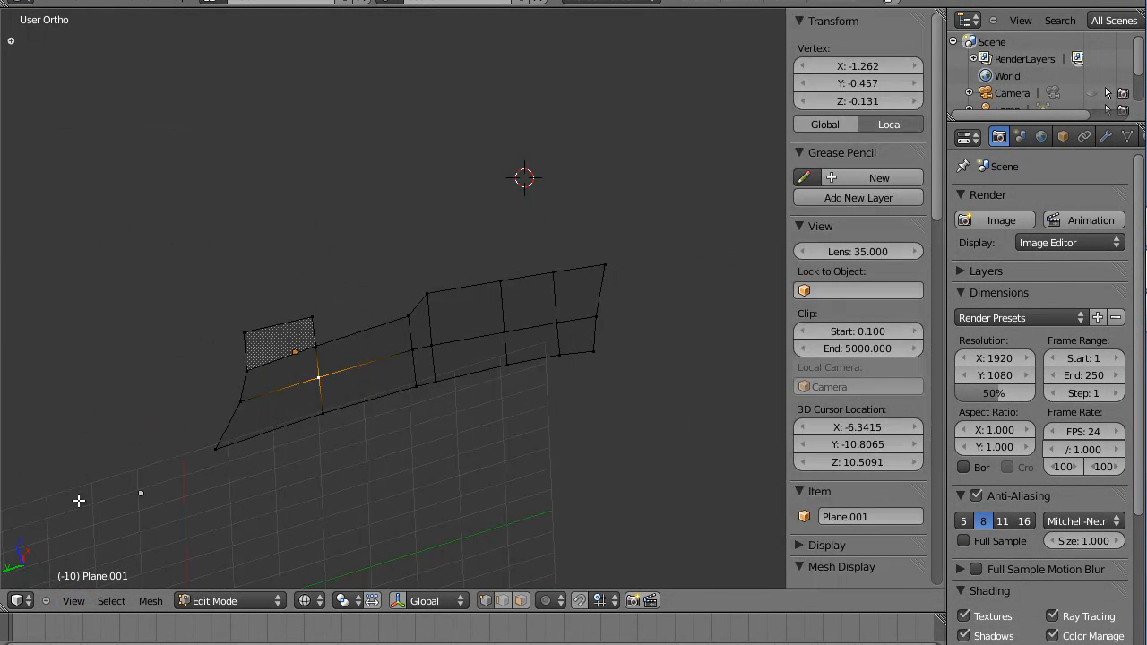
click(73, 602)
click(95, 435)
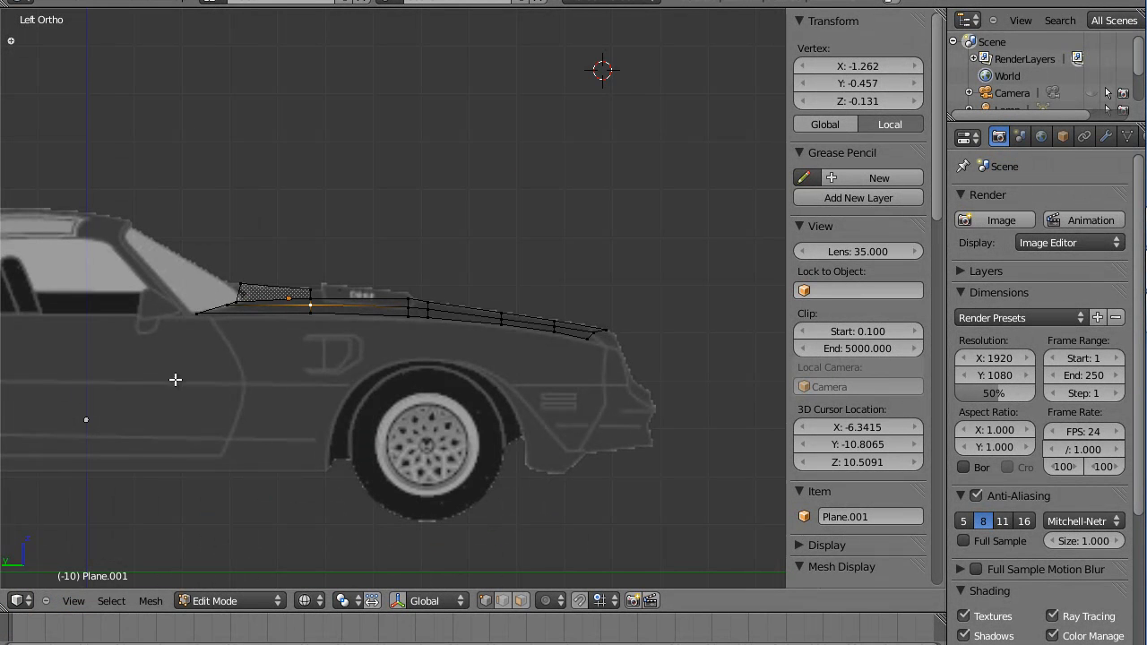
Lower the third-row vertex on the hood's inner edge, just behind the wheel's centre, about 0.19 along Z.
right_click(413, 295)
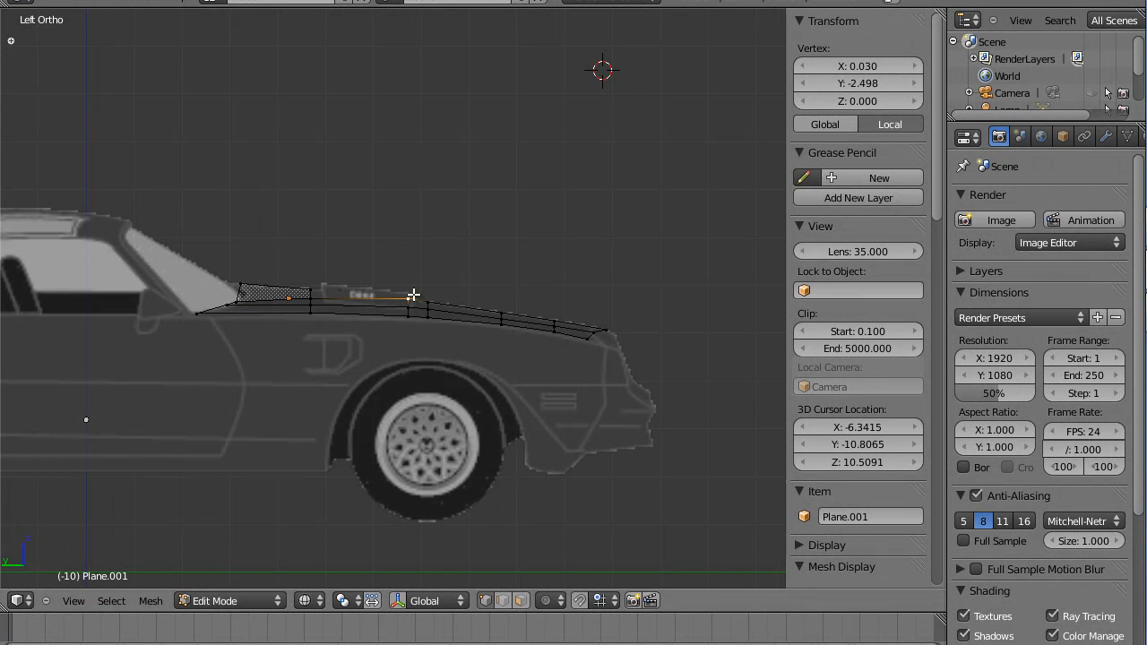
key(g)
key(z)
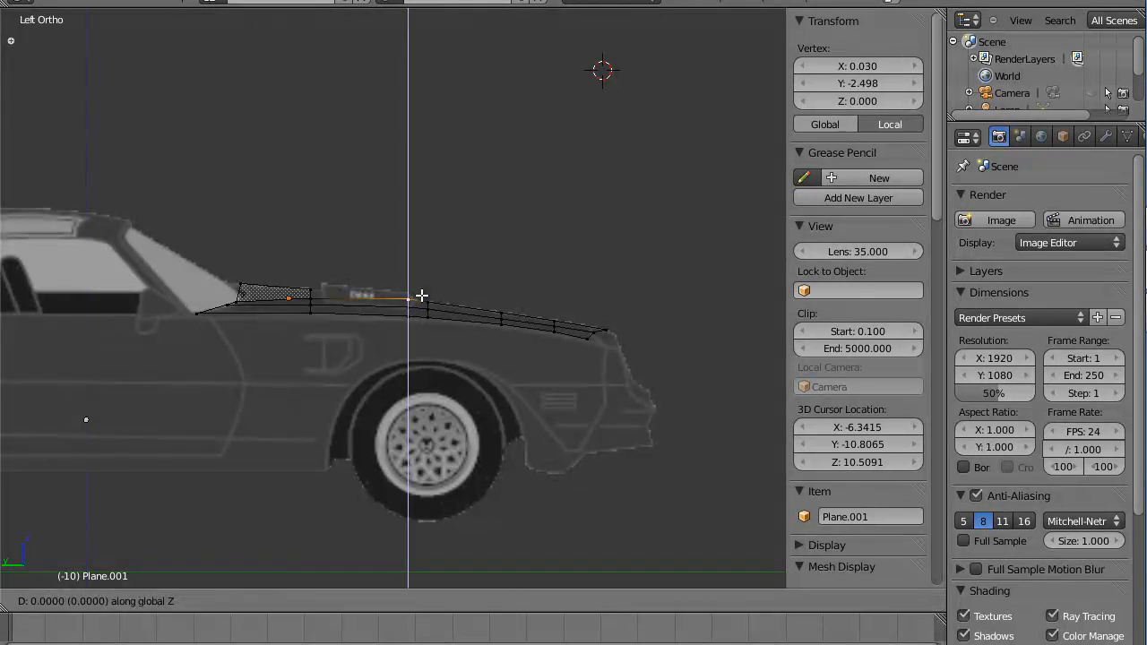
click(423, 304)
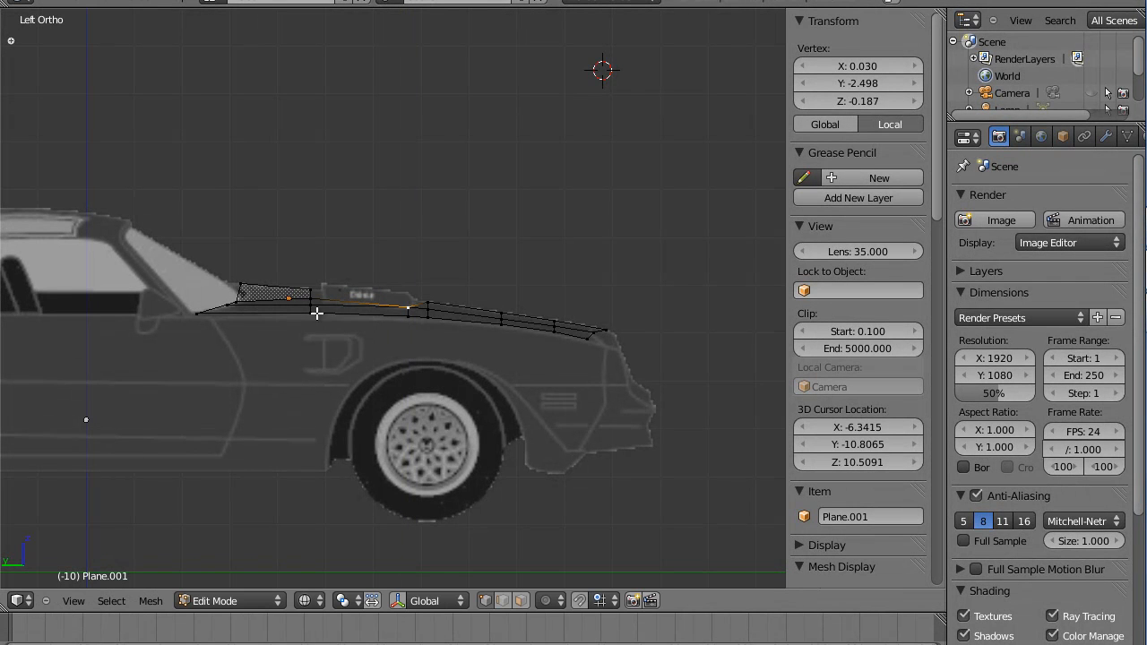
Lower the second-row vertex on the inner edge, at the front corner of the rear centre face, about 0.06 along Z.
right_click(309, 296)
key(g)
key(z)
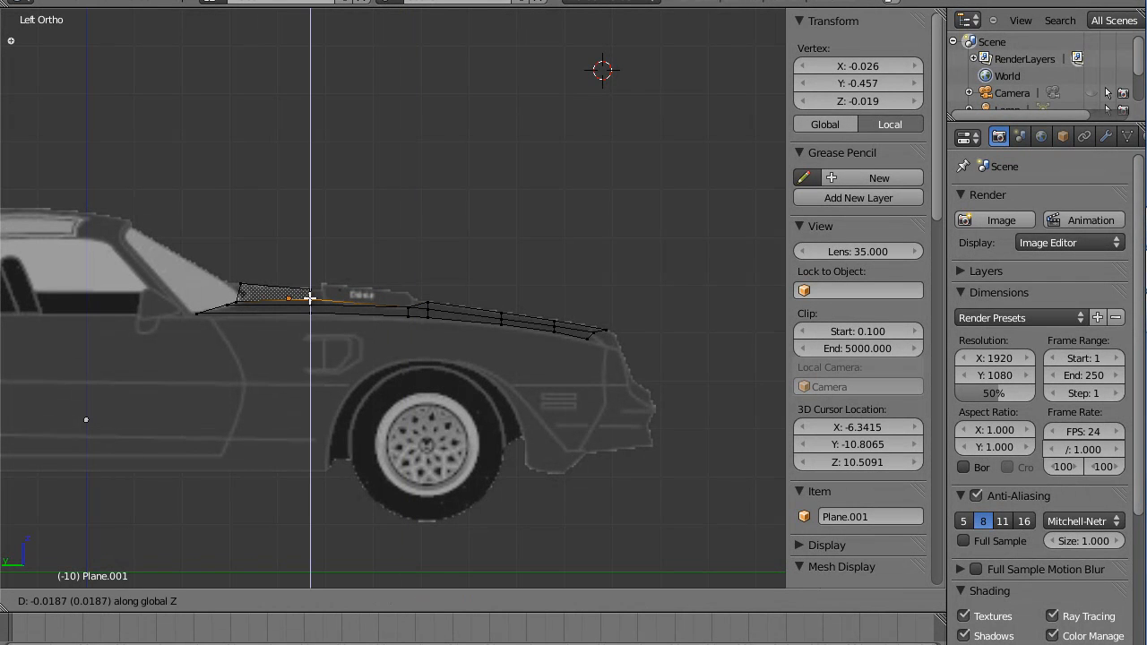
click(309, 298)
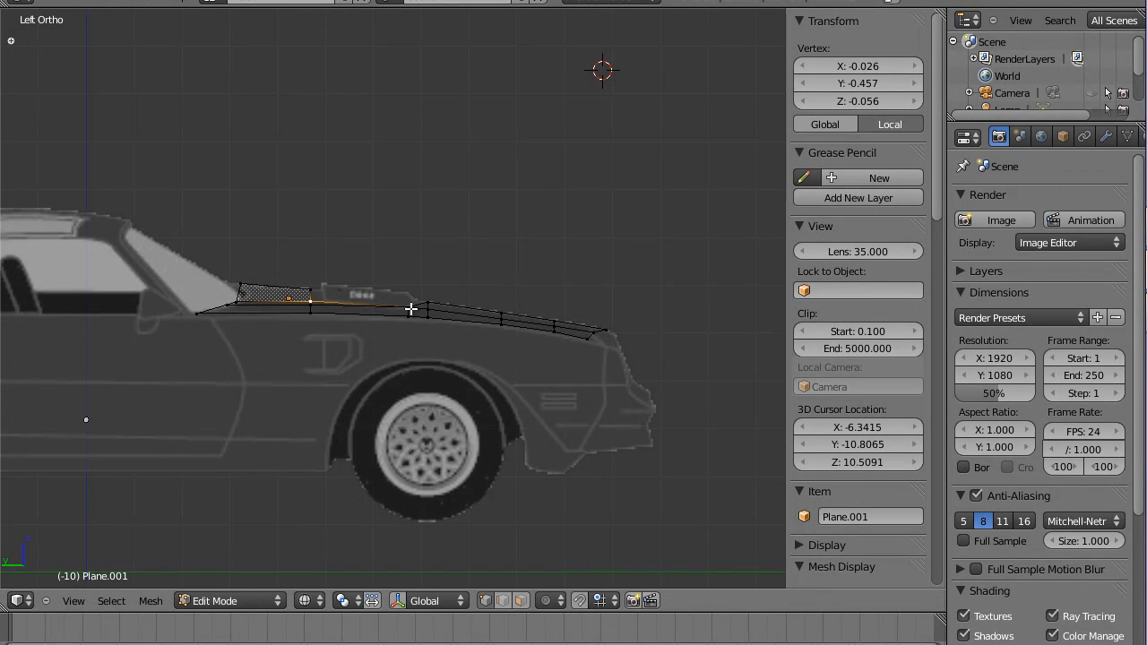
Hide the properties sidebar and lower the third-row middle vertex about 0.08 further along Z in the left view.
middle_drag(425, 249, 424, 280)
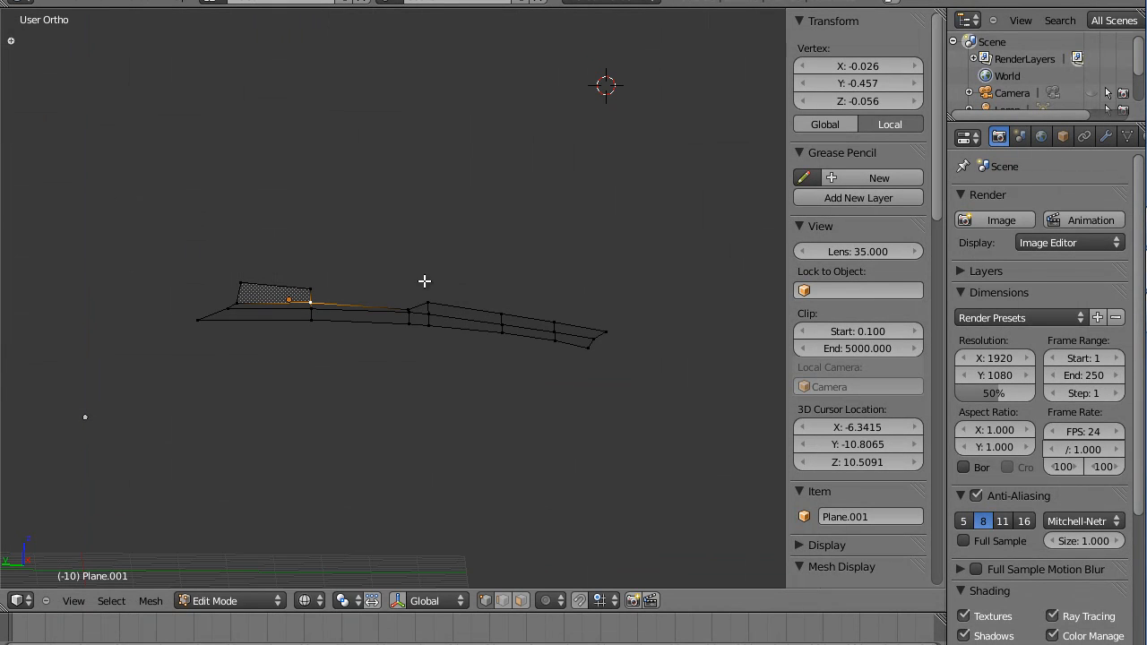
key(n)
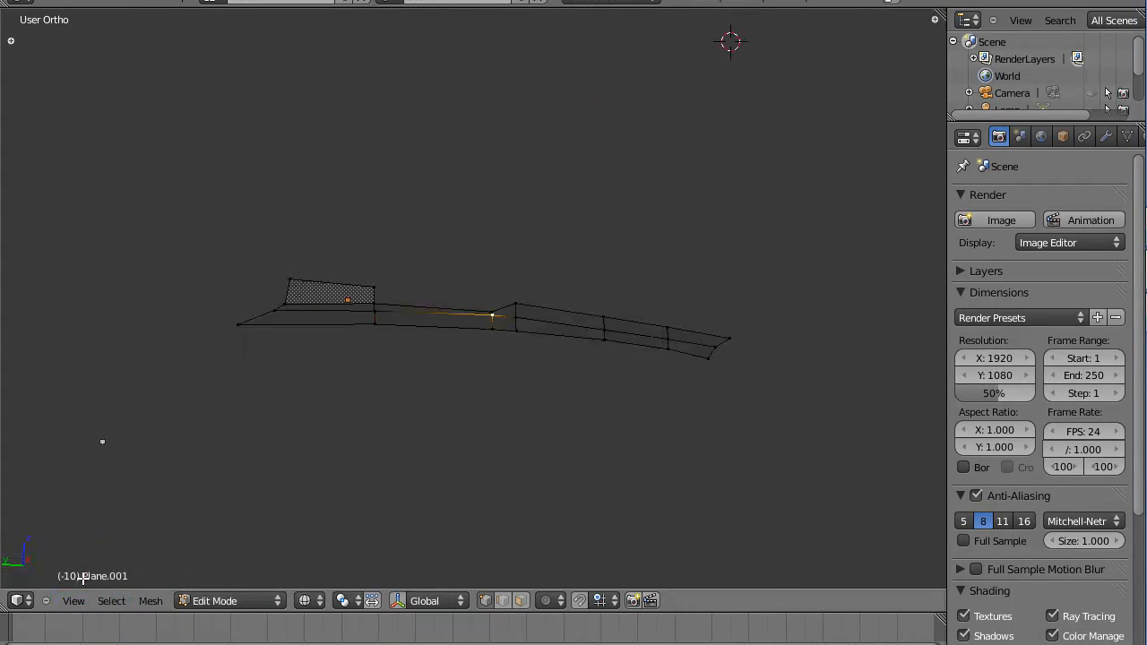
click(72, 602)
click(95, 582)
click(73, 602)
click(79, 583)
click(73, 602)
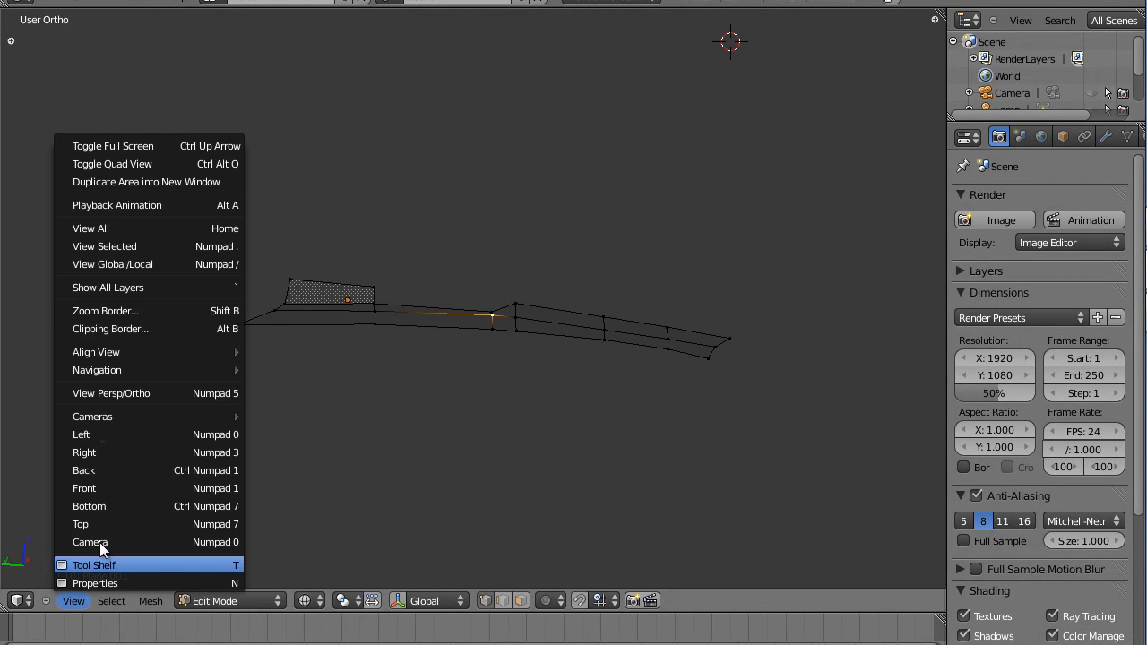
click(108, 436)
key(g)
key(z)
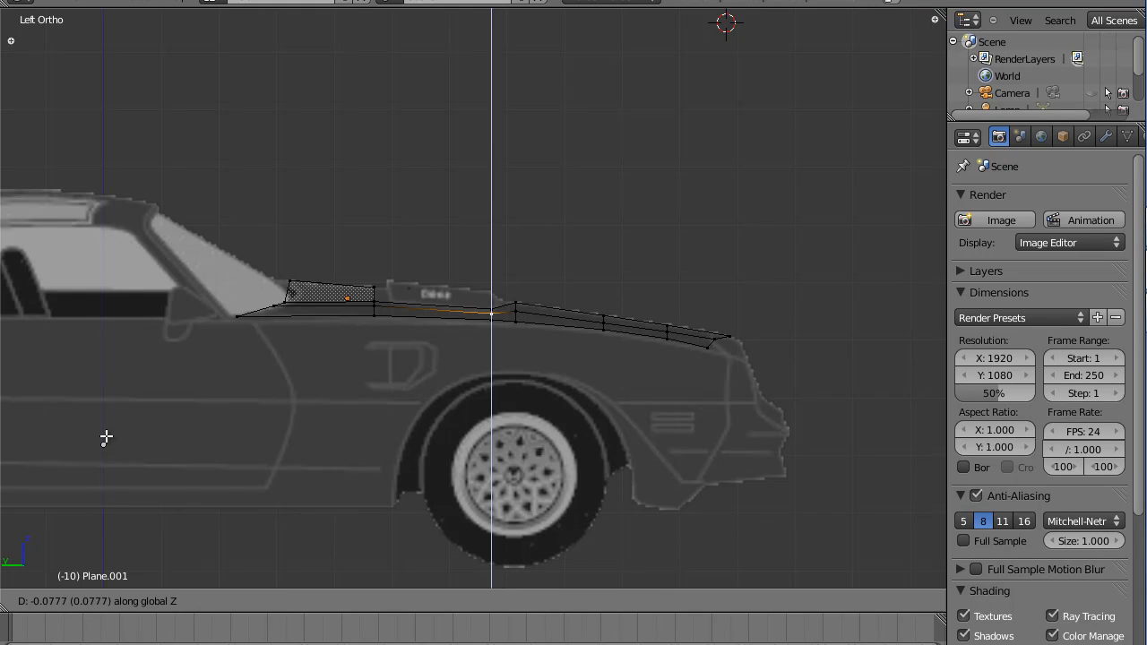
click(106, 438)
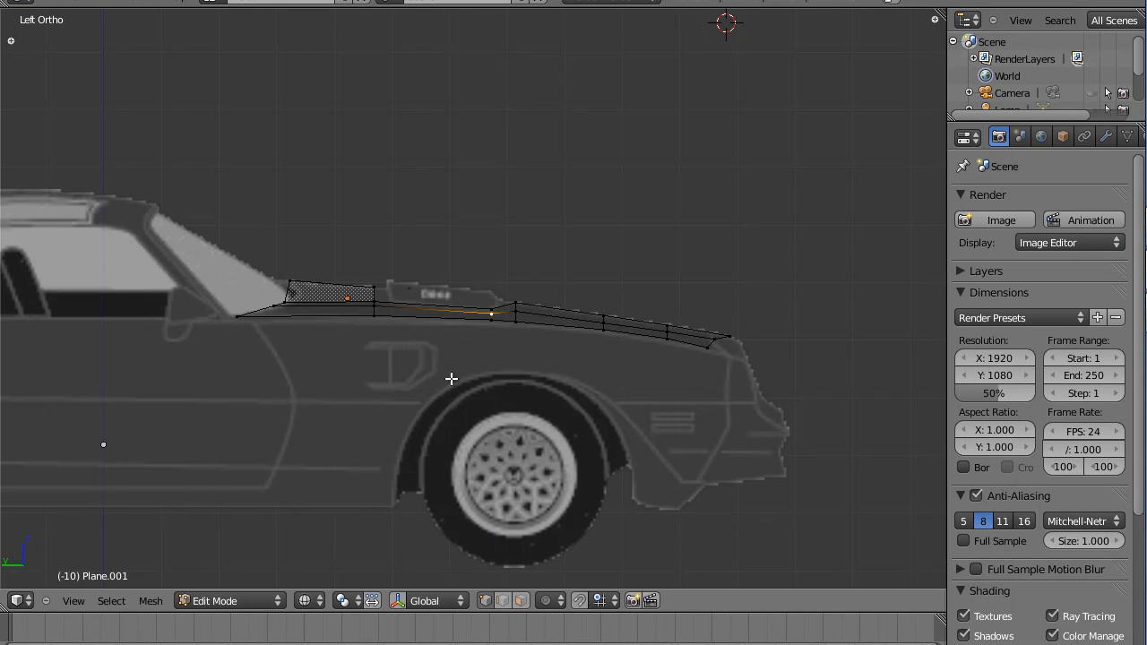
Lower the three middle-line vertices on the front half of the hood slightly along Z, checking the shape against the left blueprint.
right_click(515, 312)
mouse_move(551, 260)
middle_down()
mouse_move(550, 299)
mouse_move(553, 267)
middle_up()
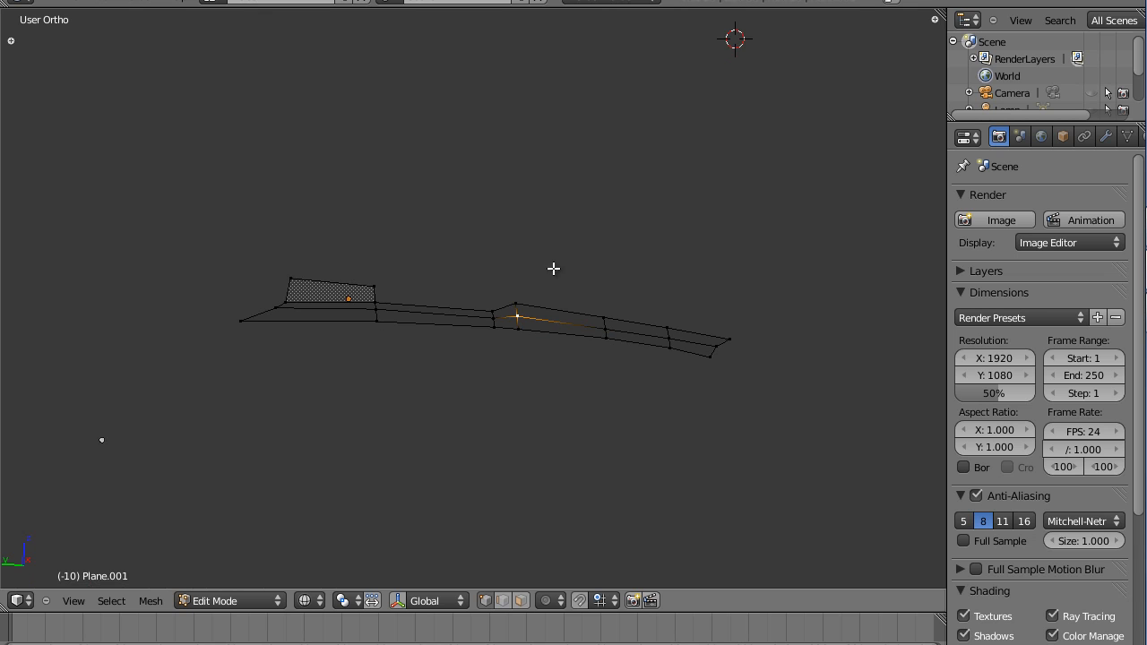
click(79, 602)
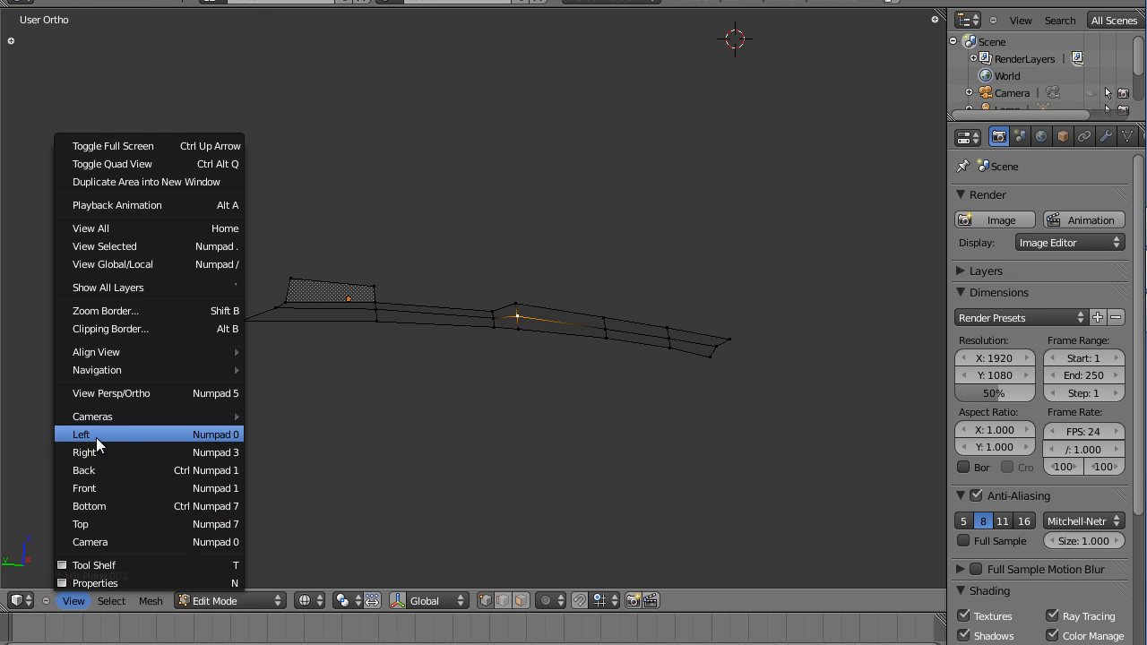
click(96, 437)
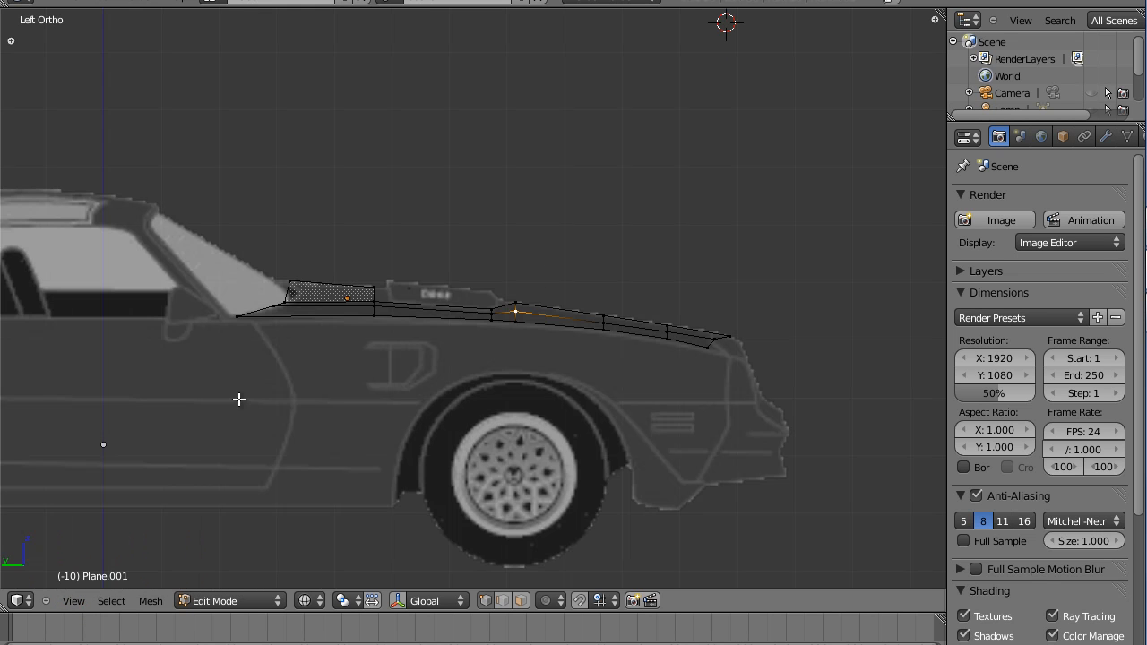
click(605, 325)
key(g)
key(z)
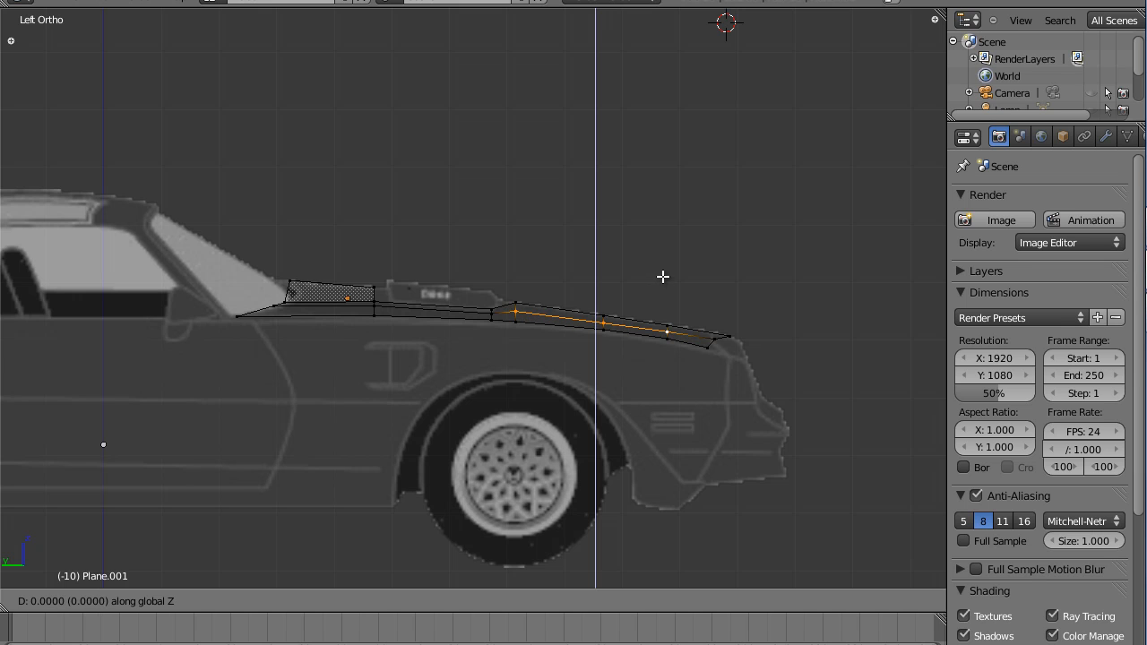
click(663, 277)
mouse_move(716, 231)
middle_down()
mouse_move(604, 331)
mouse_move(548, 356)
mouse_move(586, 355)
mouse_move(684, 296)
mouse_move(709, 266)
mouse_move(715, 230)
middle_up()
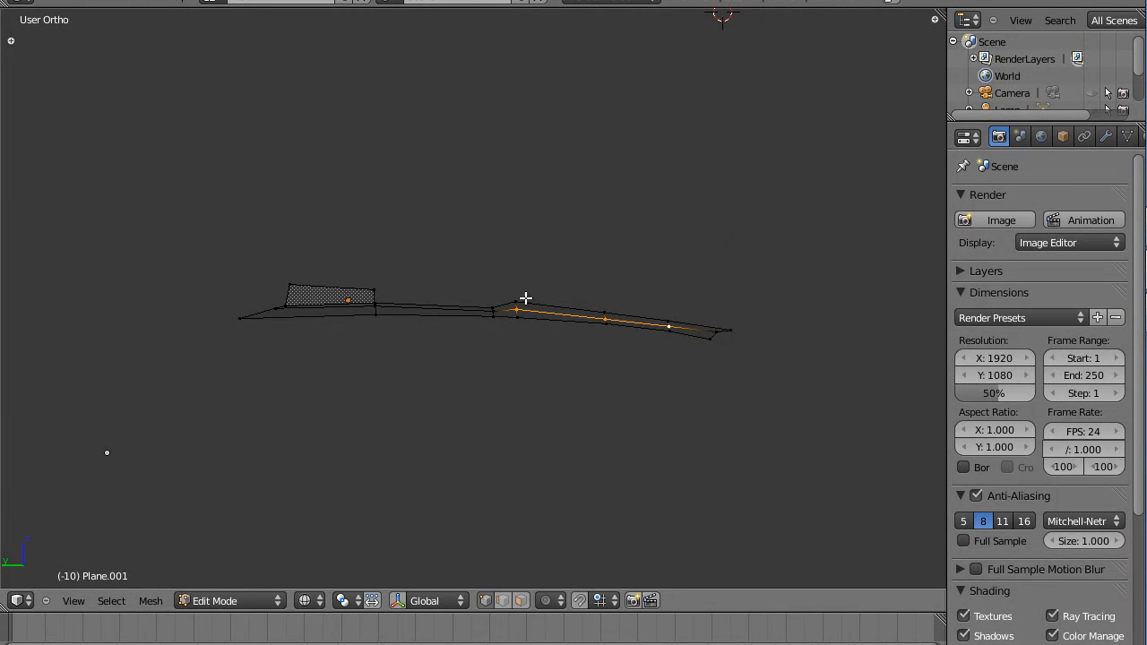
click(75, 601)
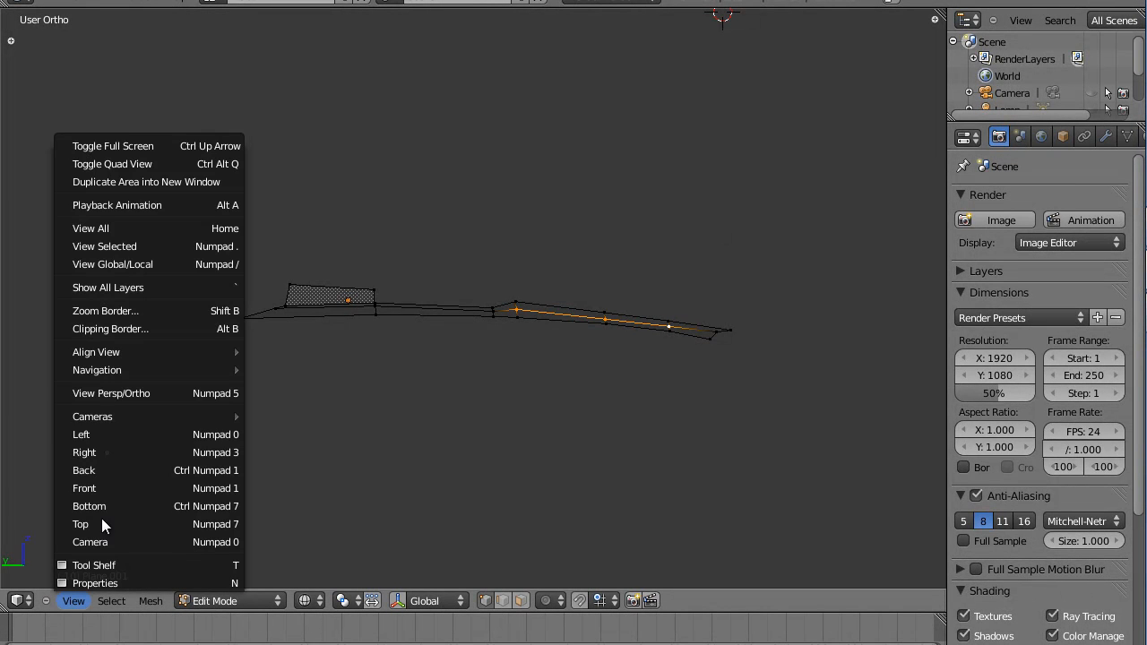
click(106, 439)
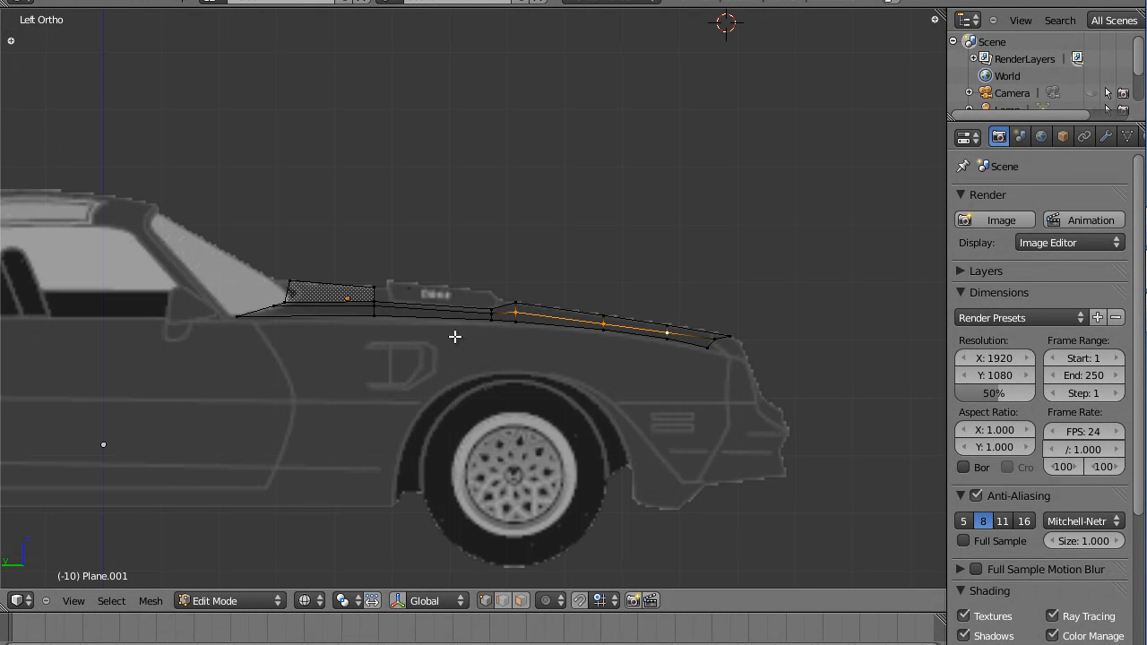
Lower the middle-line vertex above the front wheel's centre about 0.06 along Z.
right_click(513, 305)
right_click(517, 313)
key(g)
key(z)
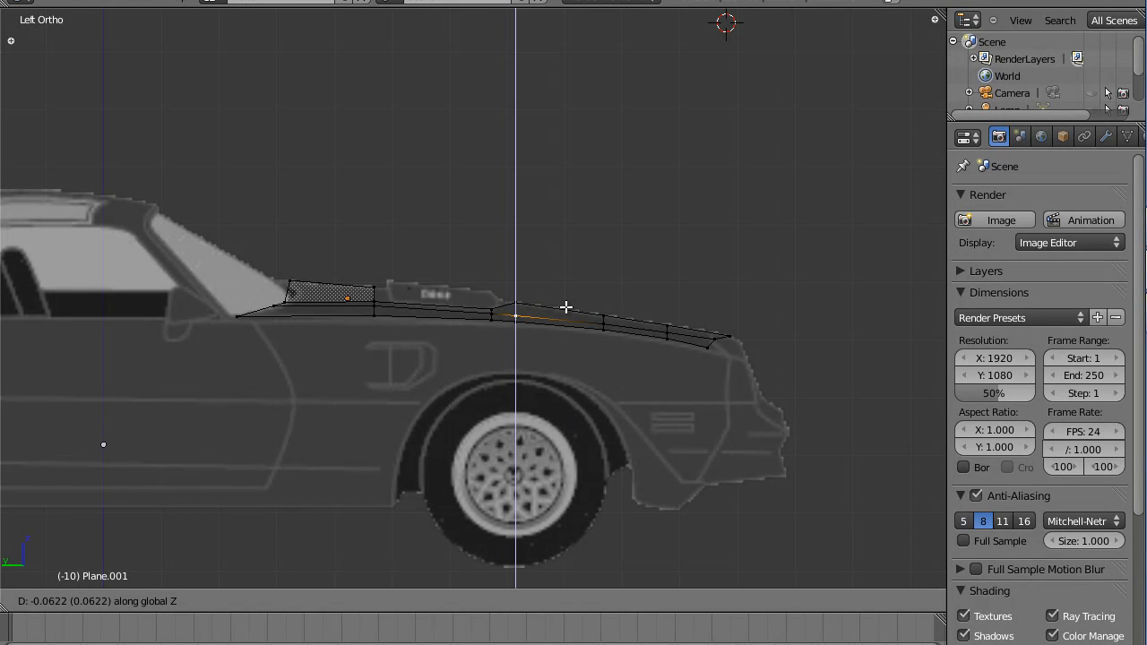
click(566, 308)
Put the hood in Weight Paint mode in the top view and paint the entire half hood red at full weight.
middle_drag(566, 305, 340, 340)
click(73, 601)
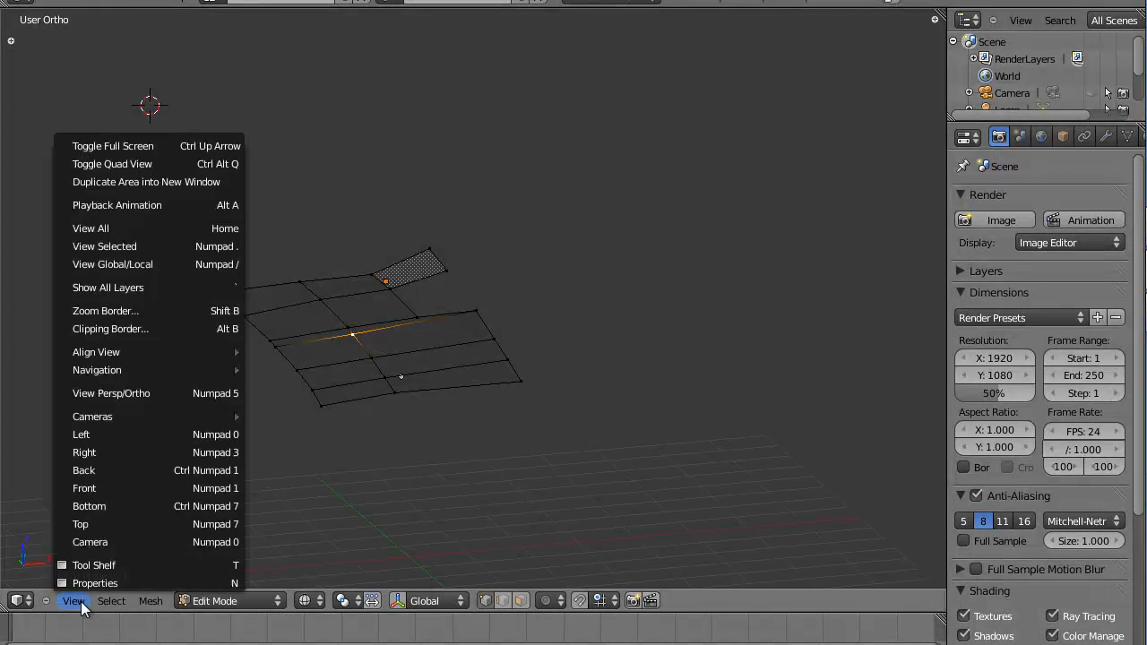
click(93, 524)
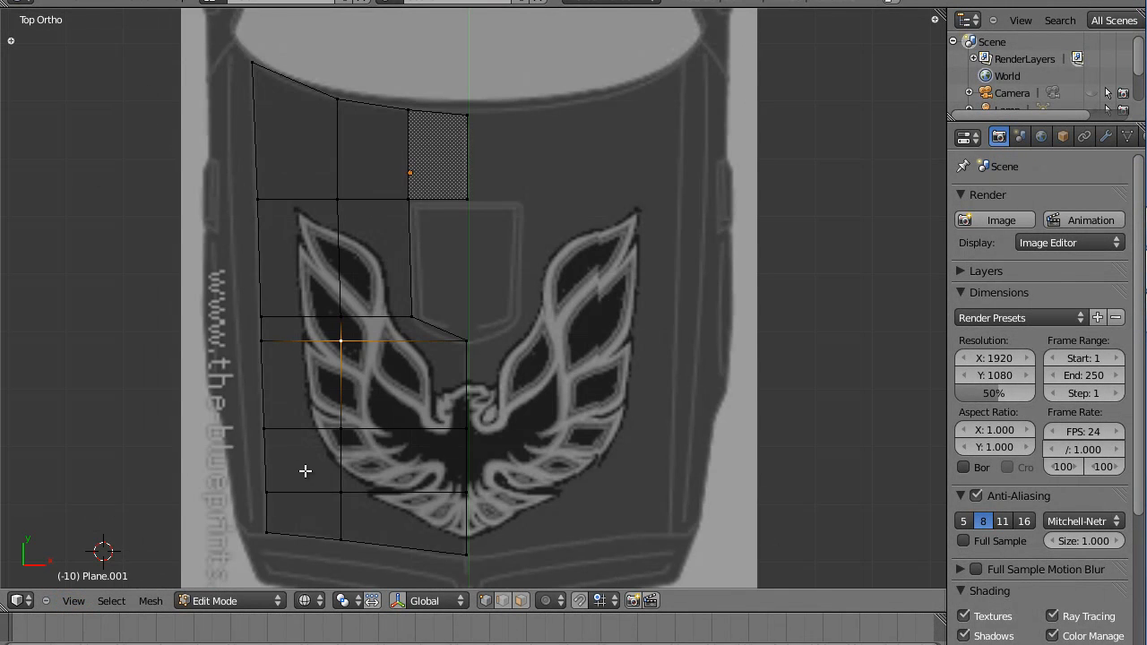
scroll(306, 471, down, 1)
key(ctrl+Tab)
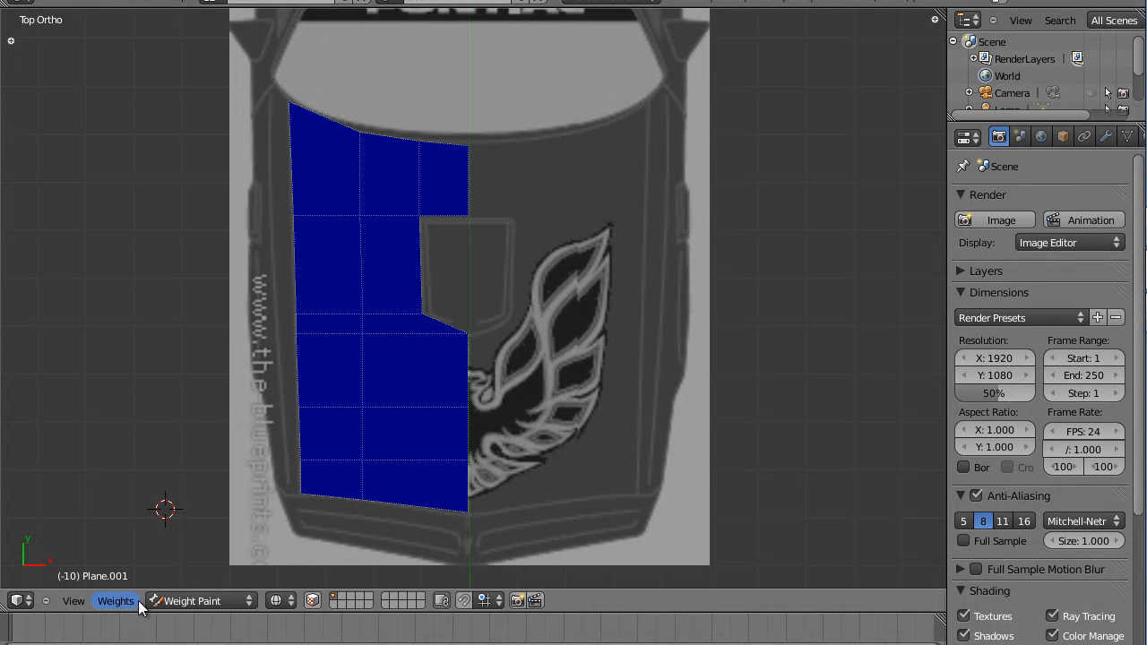
mouse_move(294, 217)
mouse_down()
mouse_move(377, 212)
mouse_move(320, 225)
mouse_move(302, 215)
mouse_move(300, 116)
mouse_move(433, 149)
mouse_move(374, 303)
mouse_up()
mouse_move(461, 467)
mouse_down()
mouse_move(326, 460)
mouse_move(310, 351)
mouse_move(451, 366)
mouse_move(373, 373)
mouse_move(486, 472)
mouse_move(382, 475)
mouse_move(321, 459)
mouse_move(311, 481)
mouse_move(378, 216)
mouse_up()
mouse_move(417, 183)
mouse_down()
mouse_move(404, 206)
mouse_move(428, 190)
mouse_up()
mouse_move(304, 122)
mouse_down()
mouse_move(302, 103)
mouse_move(308, 131)
mouse_up()
drag(395, 177, 494, 138)
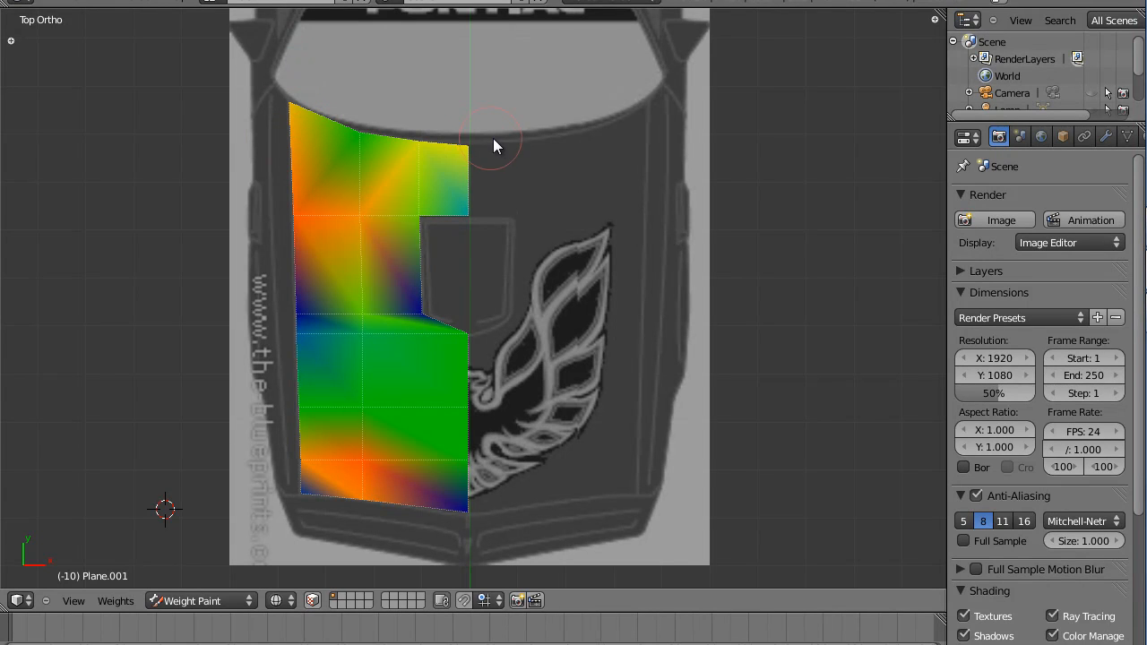
mouse_move(292, 249)
mouse_down()
mouse_move(389, 279)
mouse_move(429, 268)
mouse_move(319, 267)
mouse_move(357, 295)
mouse_move(419, 535)
mouse_up()
scroll(397, 375, up, 4)
scroll(397, 374, down, 6)
scroll(393, 364, down, 4)
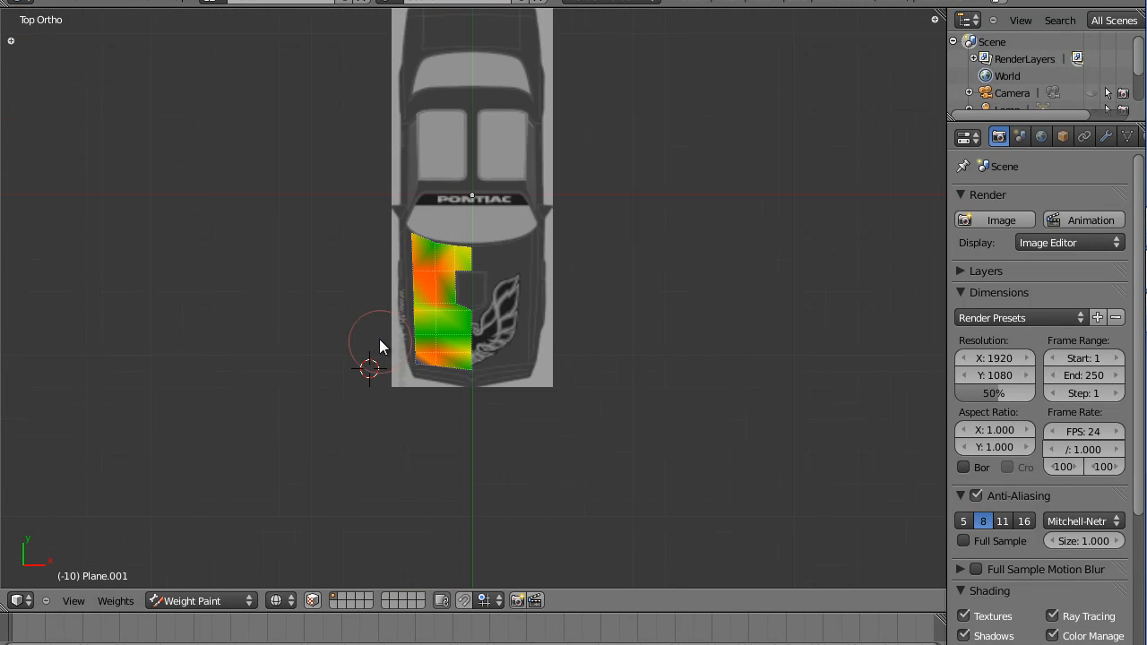
mouse_move(469, 263)
mouse_down()
mouse_move(469, 341)
mouse_move(454, 325)
mouse_move(464, 335)
mouse_move(409, 327)
mouse_move(399, 345)
mouse_up()
mouse_move(435, 264)
mouse_down()
mouse_move(475, 261)
mouse_move(434, 302)
mouse_move(437, 346)
mouse_move(469, 334)
mouse_up()
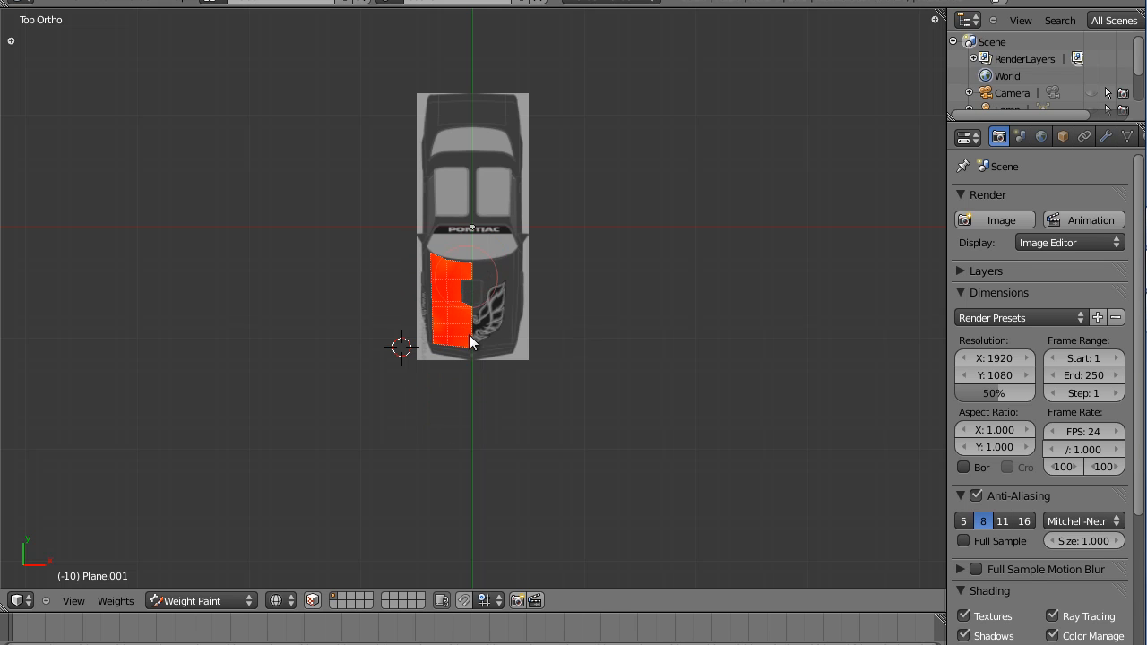
mouse_move(430, 303)
mouse_down()
mouse_move(458, 326)
mouse_move(472, 246)
mouse_move(460, 288)
mouse_move(435, 278)
mouse_up()
scroll(433, 271, up, 10)
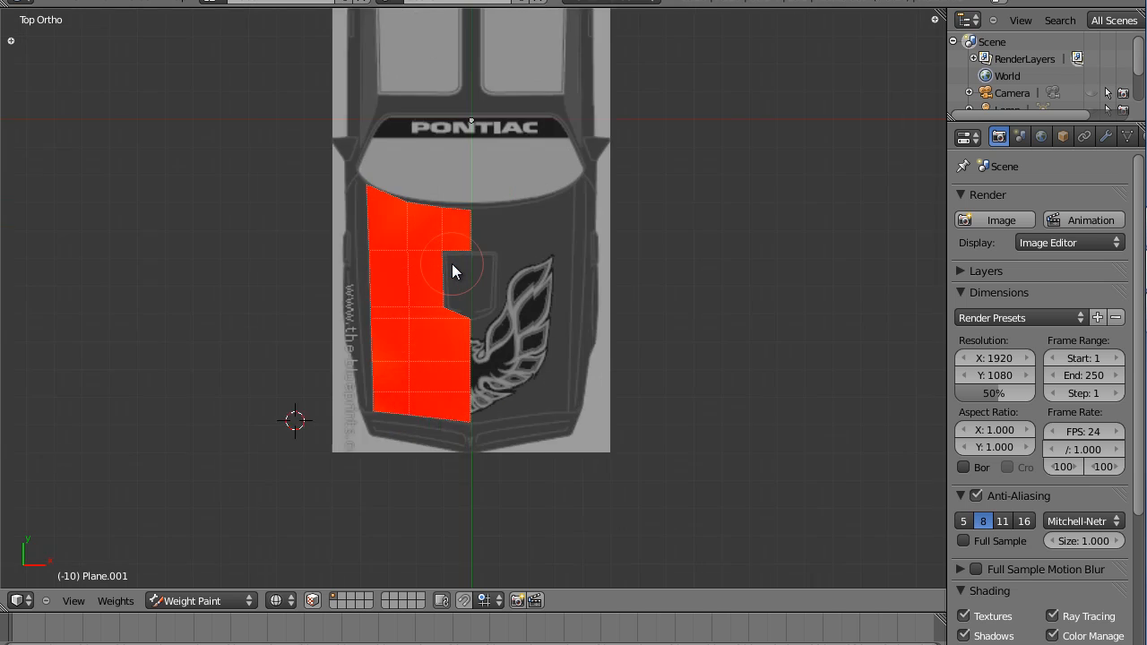
Check the painted hood from the side and return it to Edit Mode in the top view.
scroll(454, 264, down, 2)
middle_drag(448, 264, 414, 312)
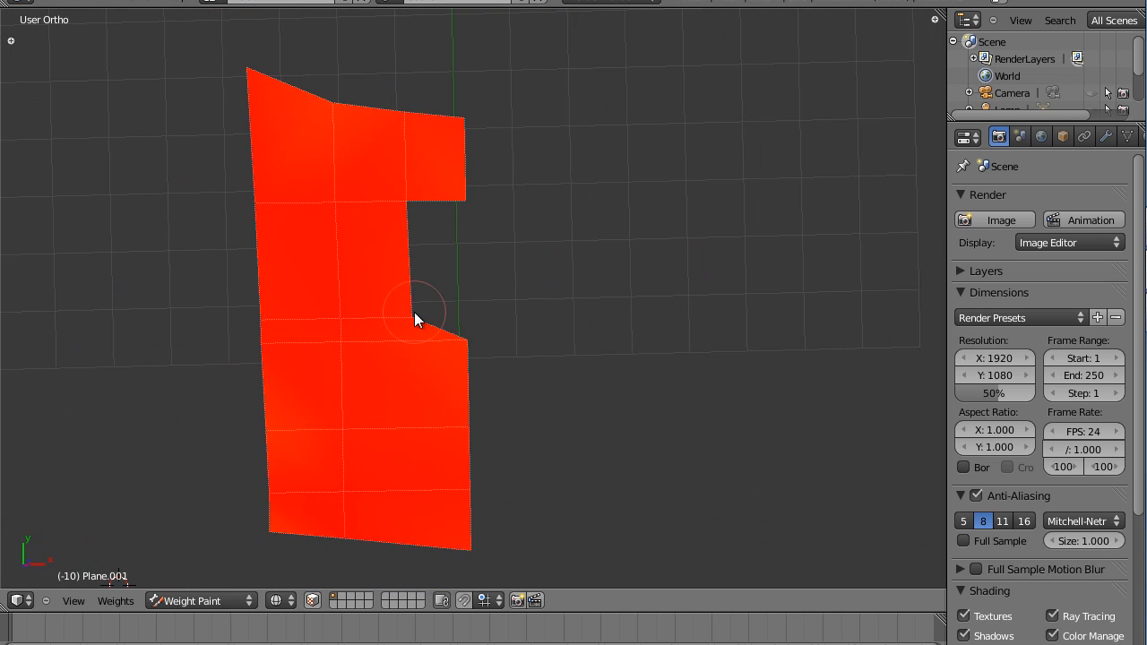
click(75, 601)
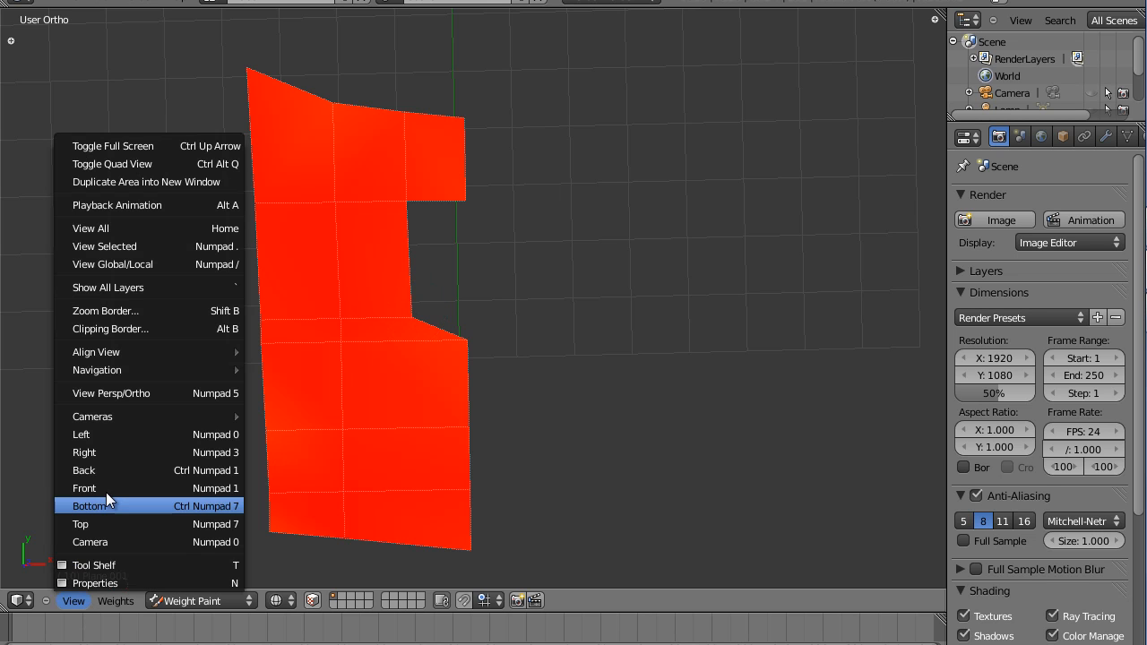
click(97, 436)
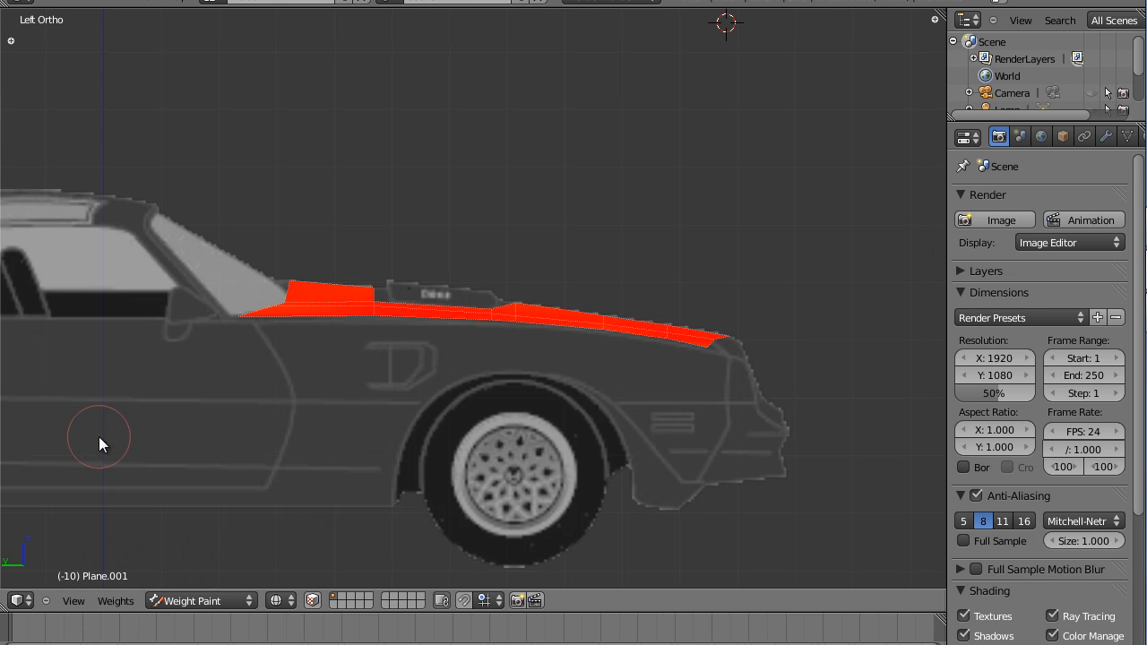
click(73, 601)
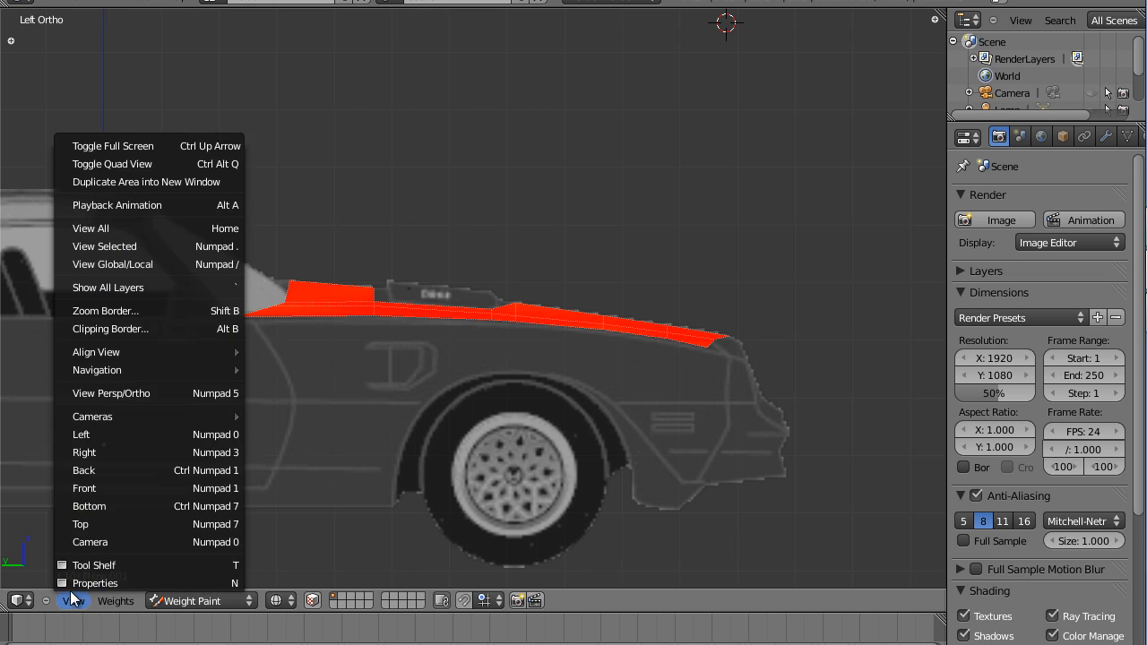
click(86, 526)
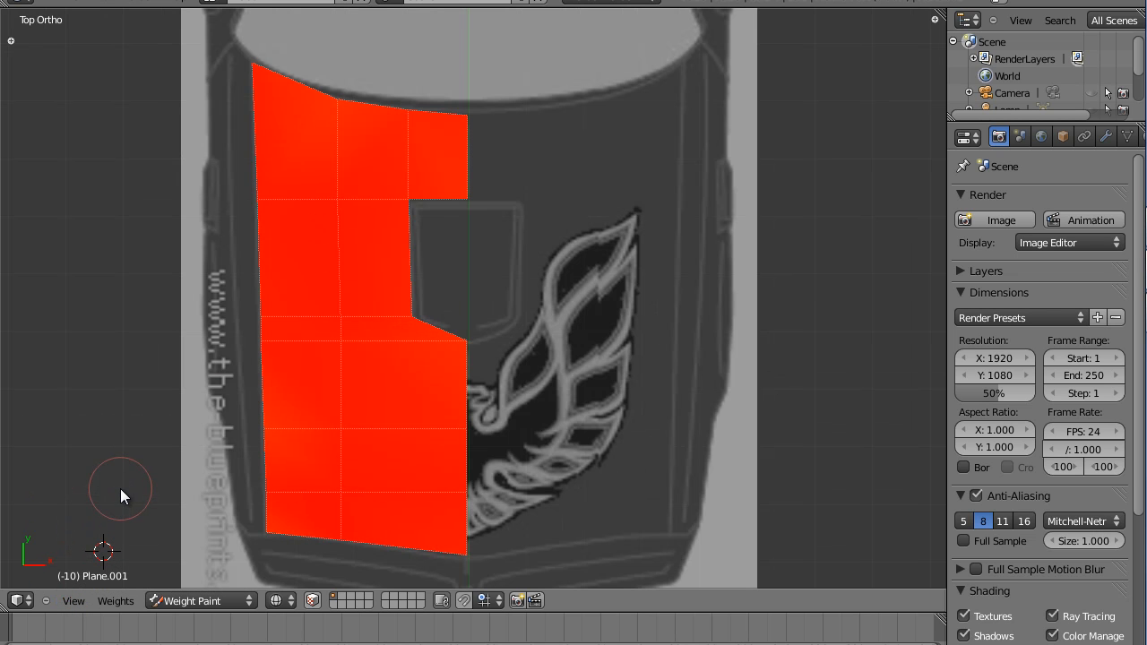
key(Tab)
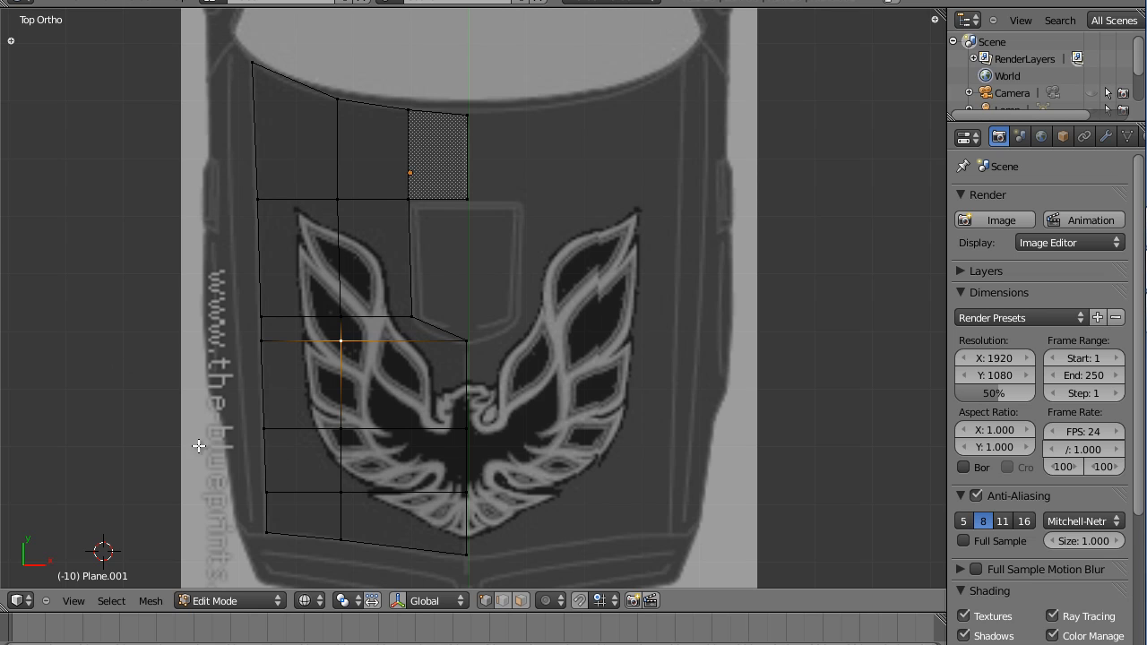
alt+right_click(262, 309)
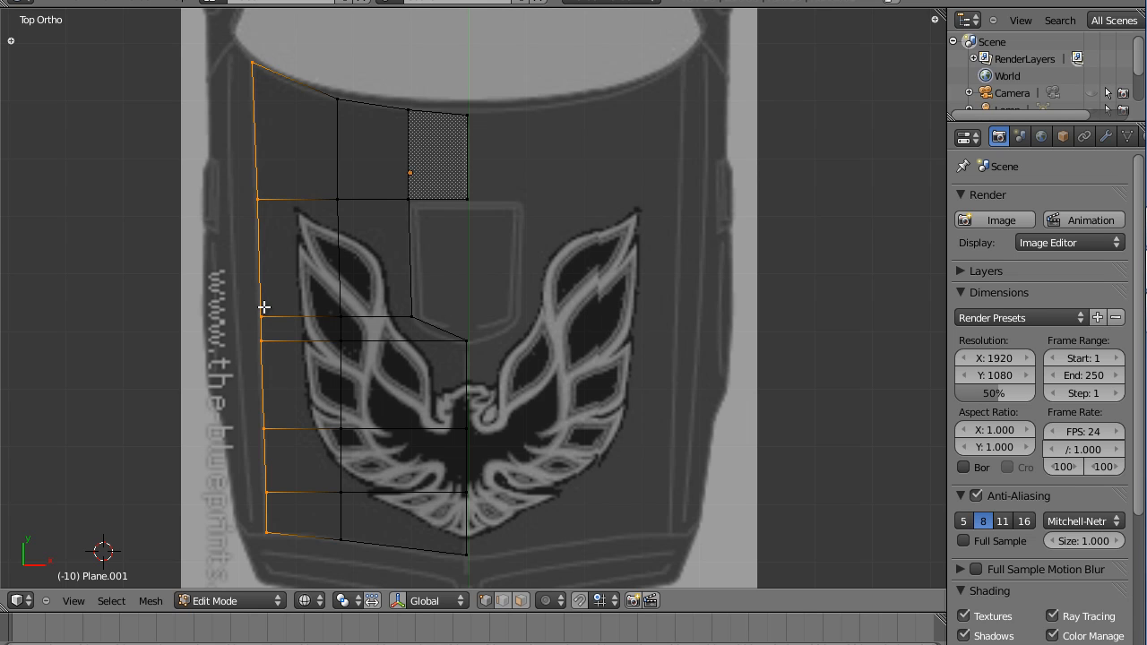
key(g)
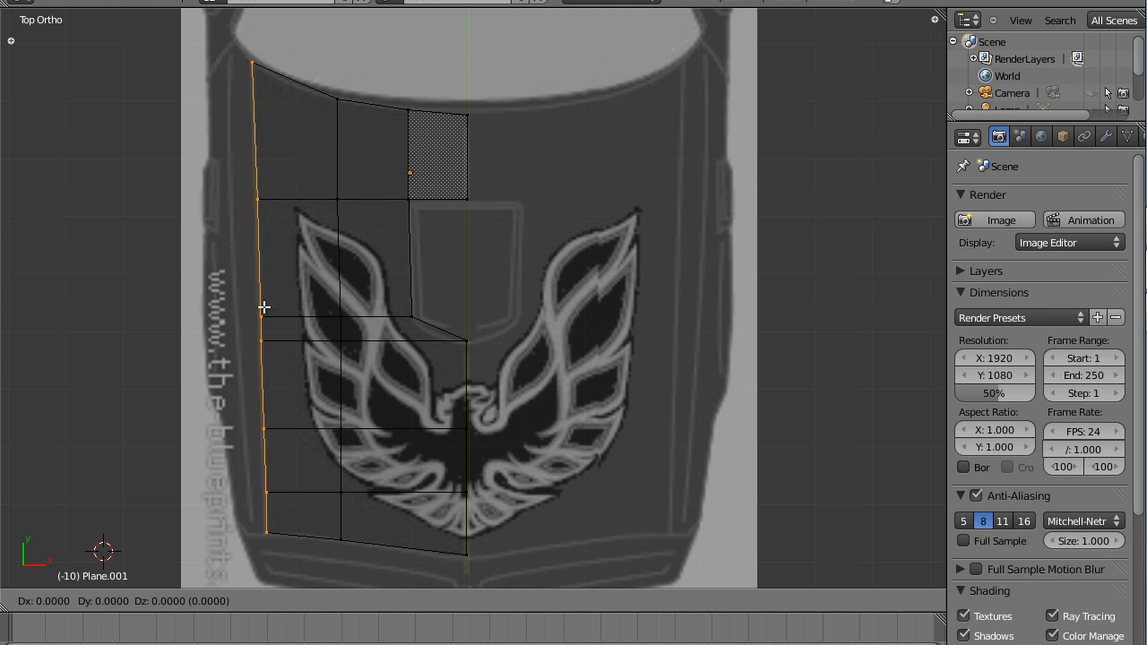
key(z)
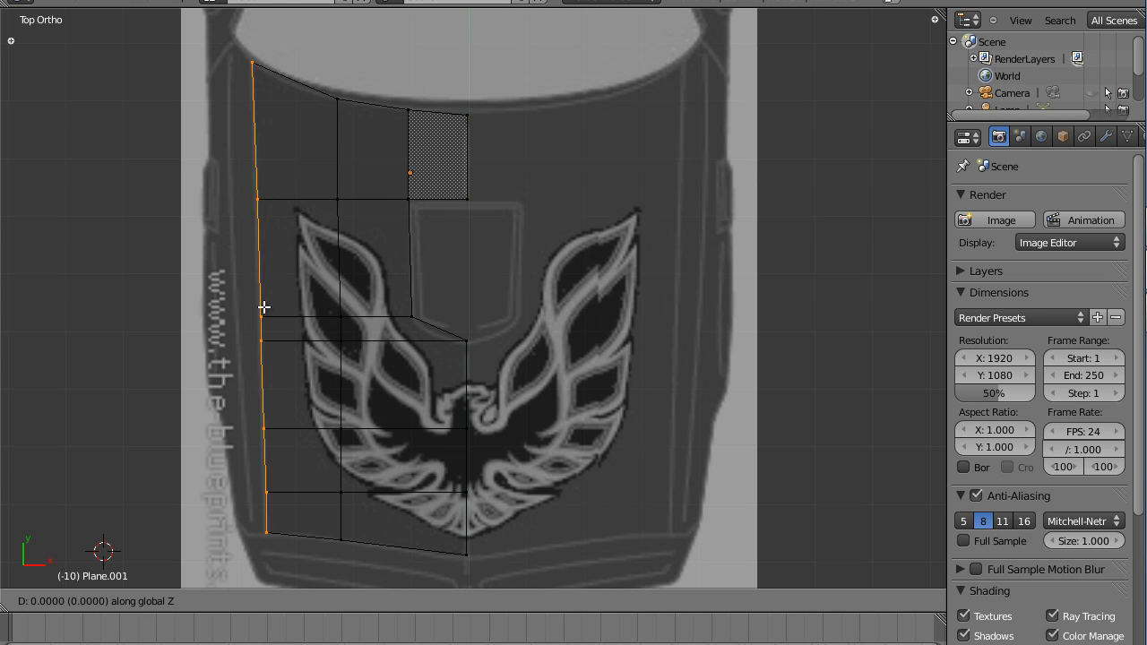
key(z)
right_click(346, 297)
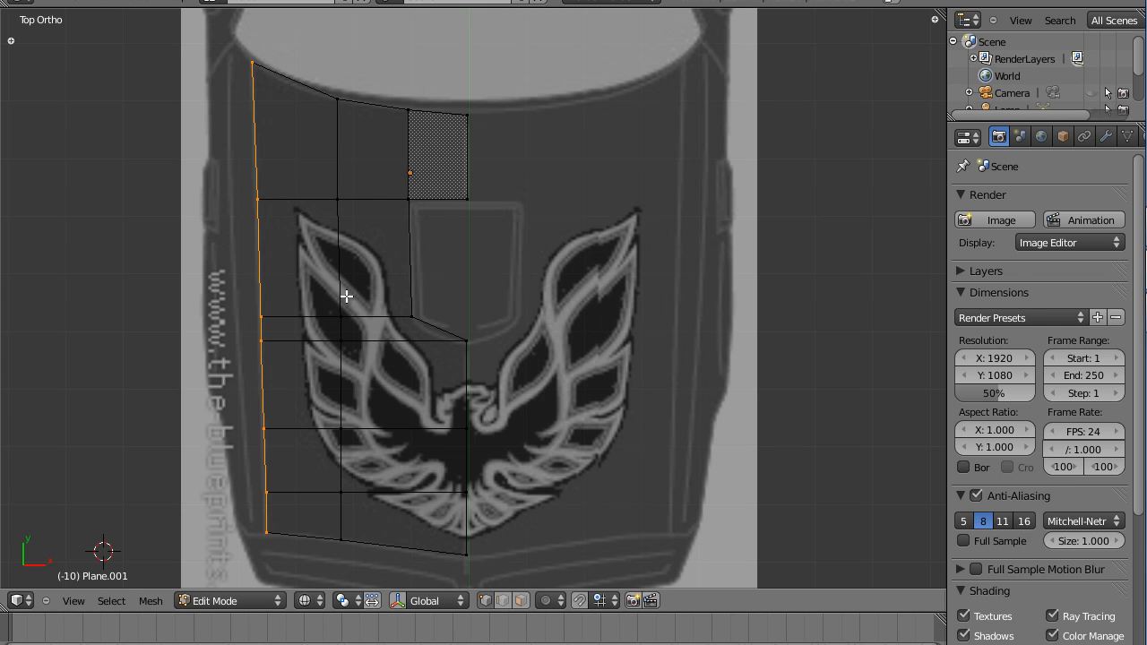
key(g)
key(z)
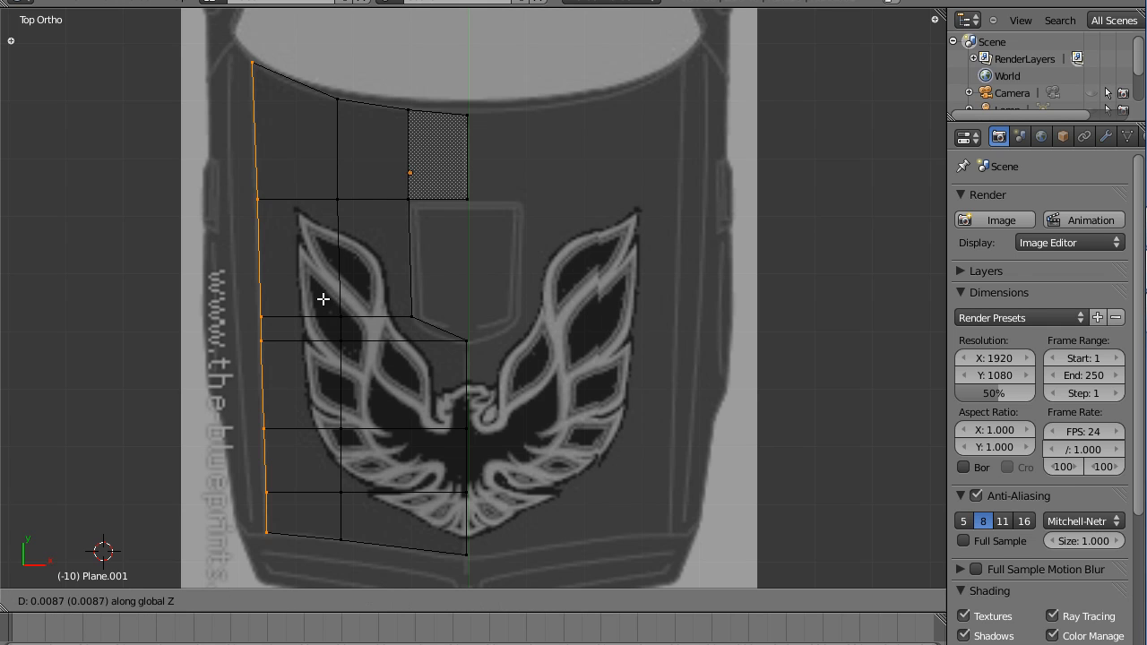
right_click(324, 301)
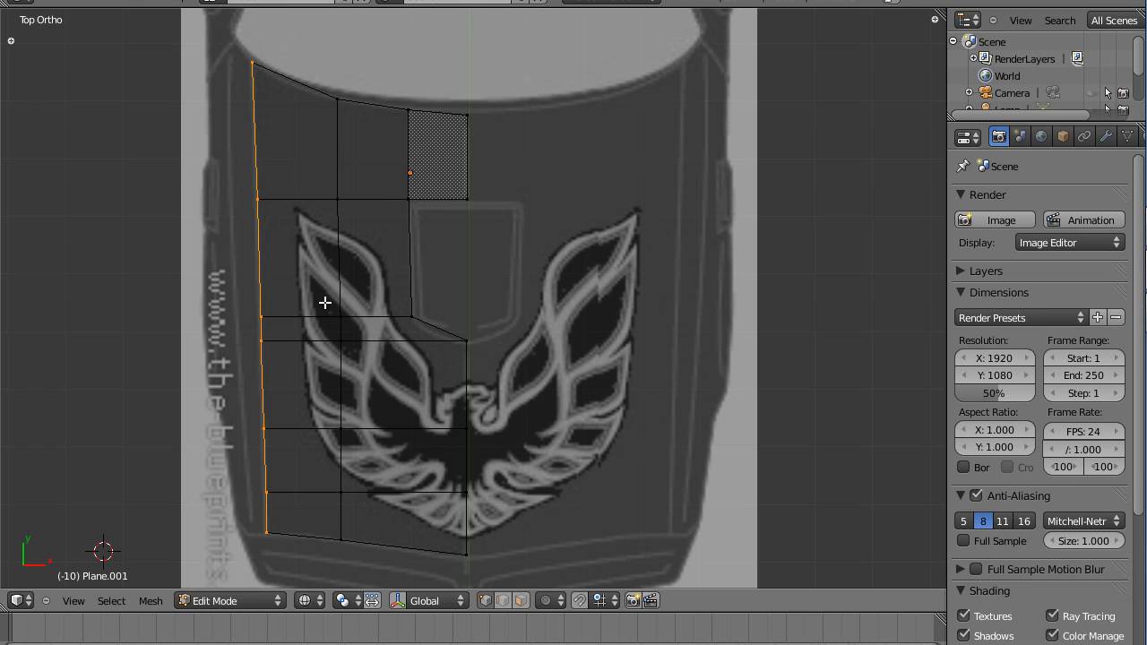
click(226, 602)
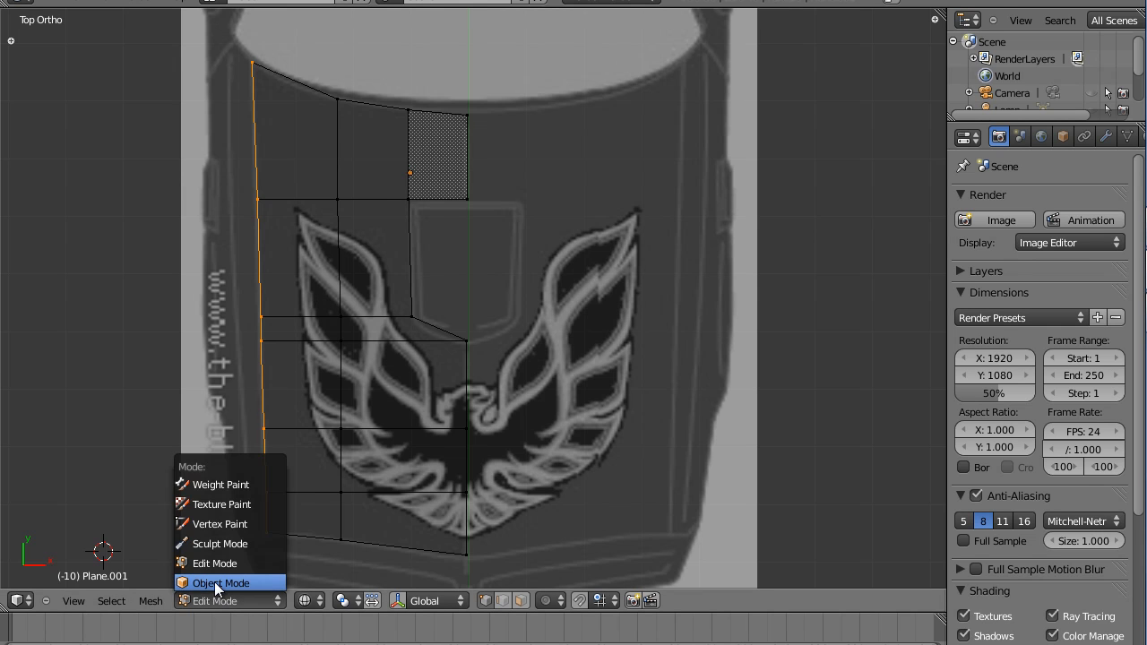
click(215, 587)
click(222, 603)
click(219, 589)
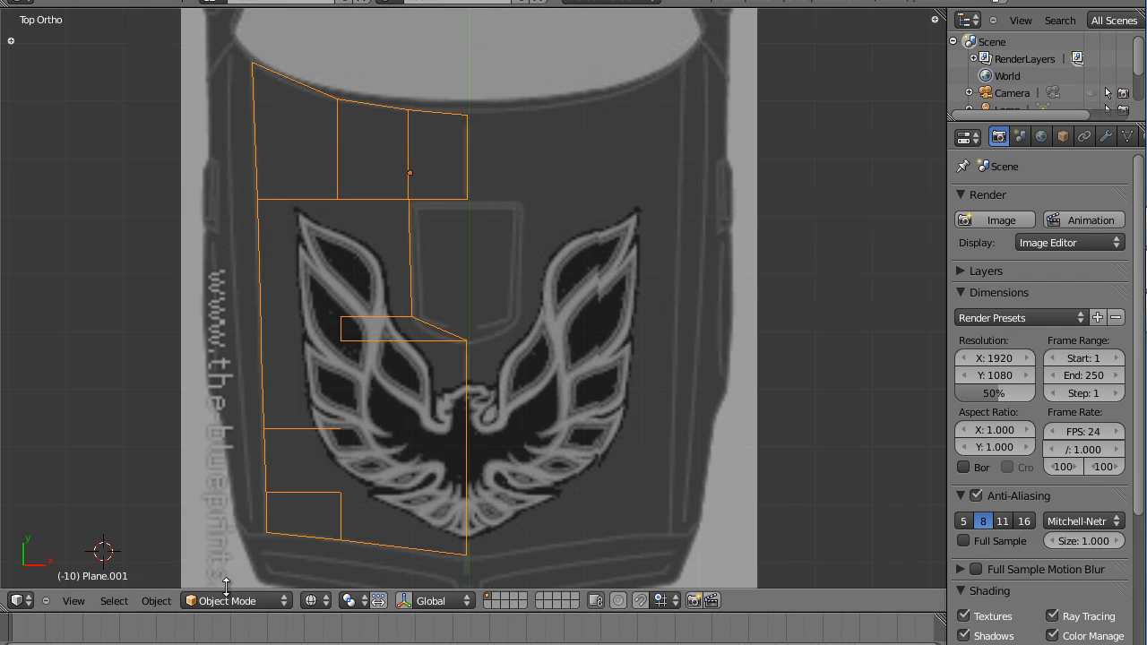
click(228, 601)
click(224, 562)
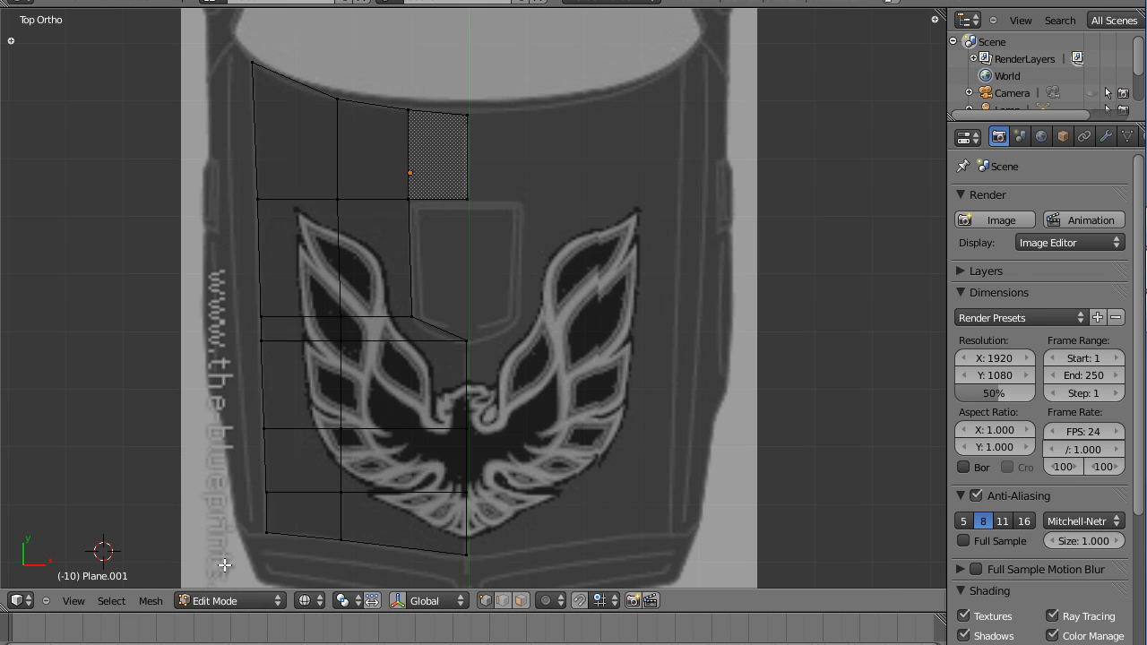
Switch to edge selection and select the edge loop along the hood's outer side.
right_click(262, 410)
alt+right_click(263, 402)
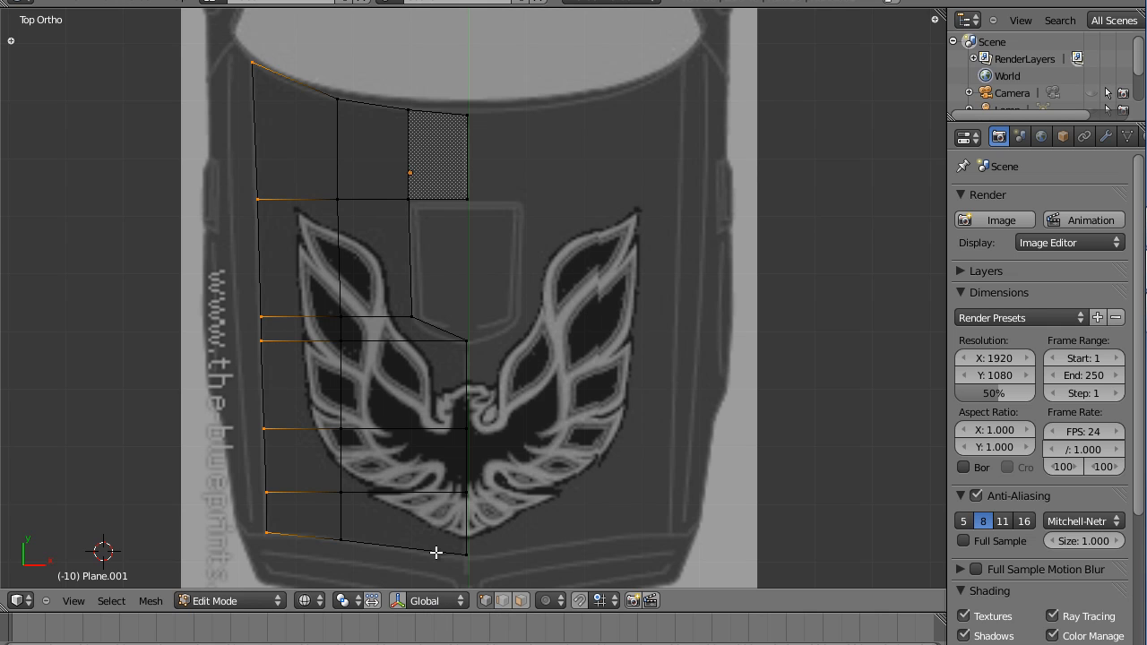
click(500, 601)
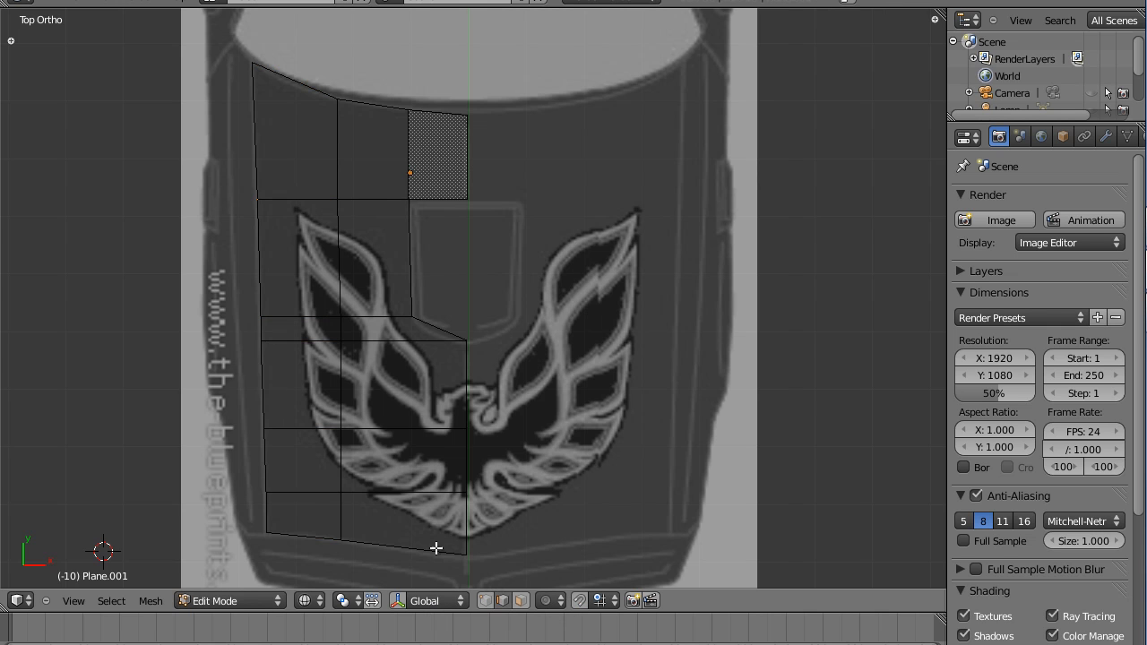
alt+right_click(266, 389)
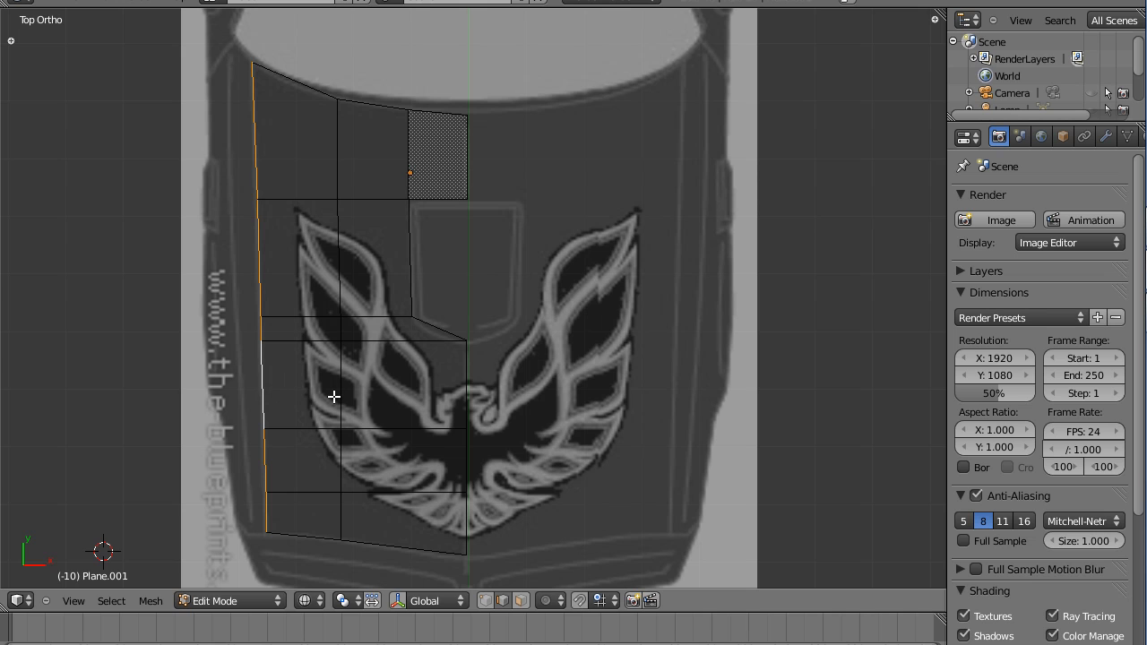
key(g)
key(z)
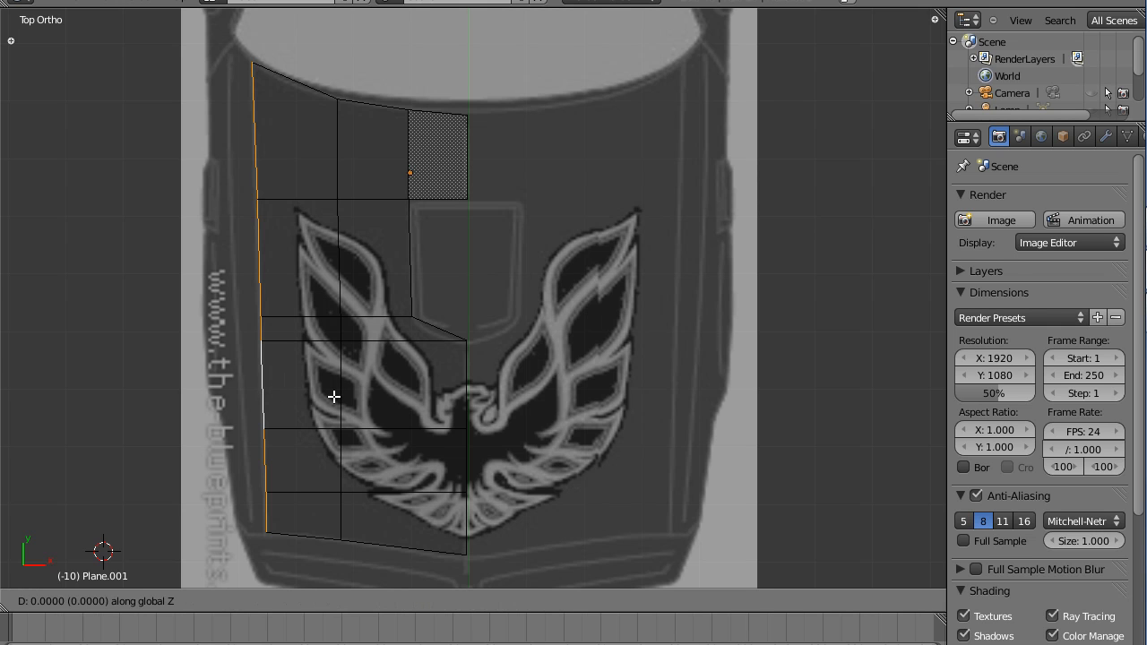
key(x)
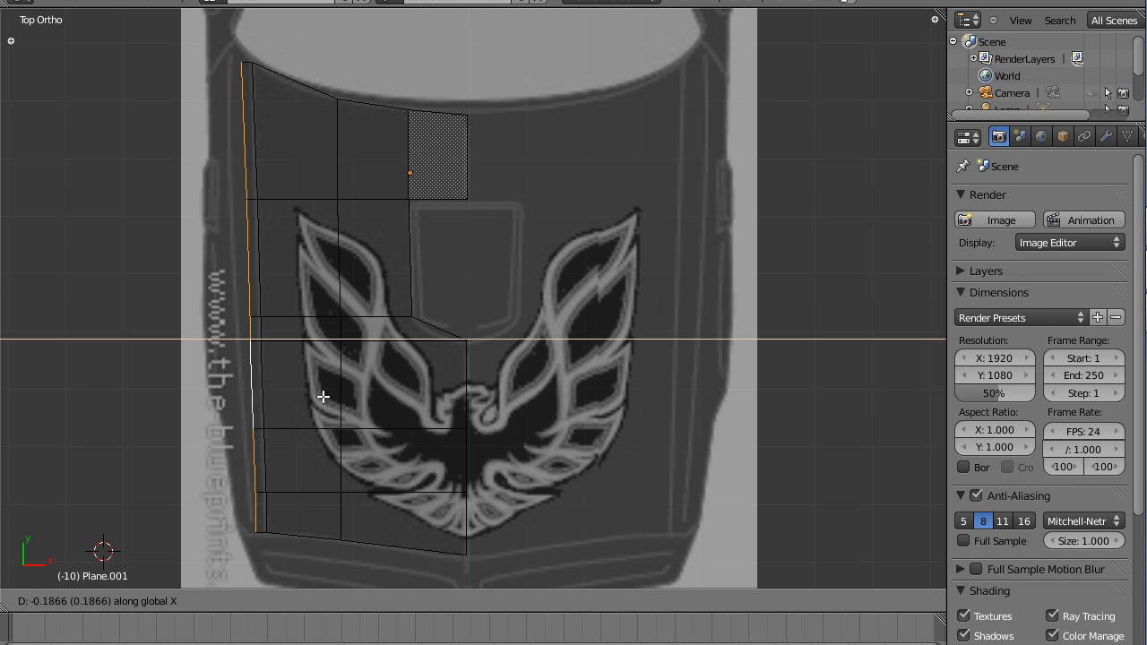
key(Escape)
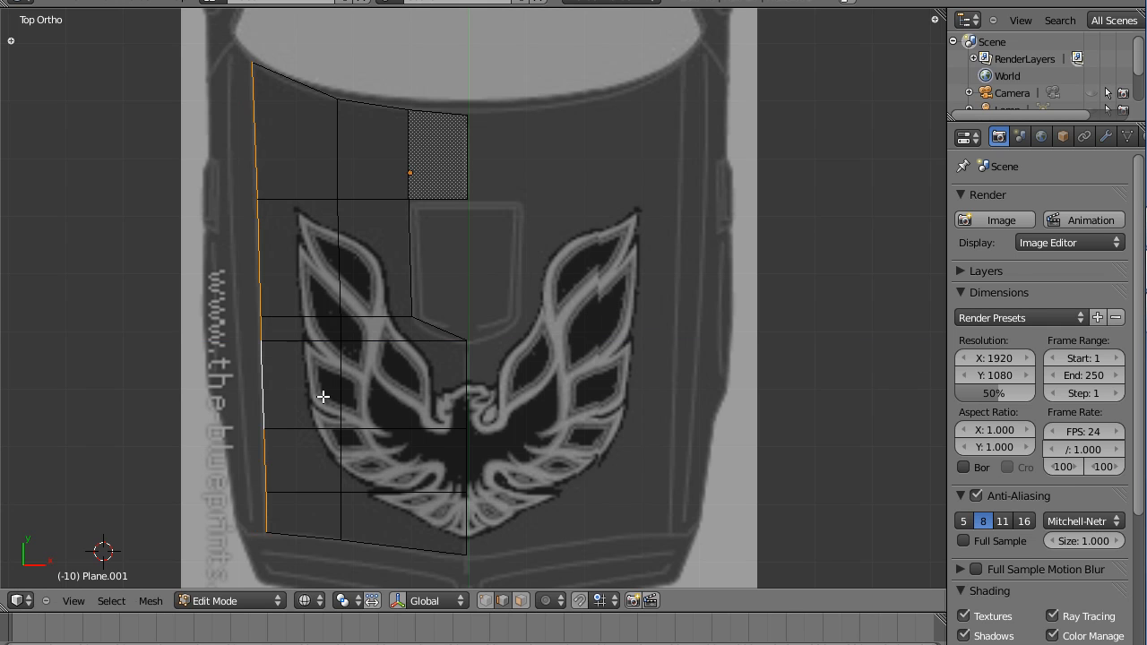
key(x)
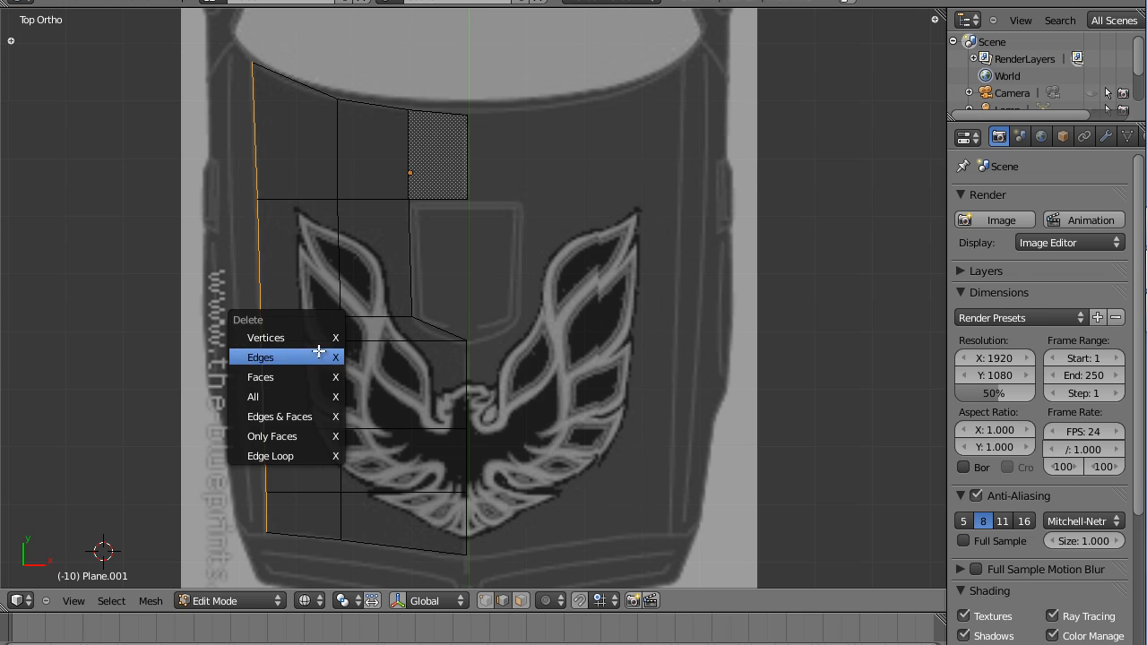
click(318, 352)
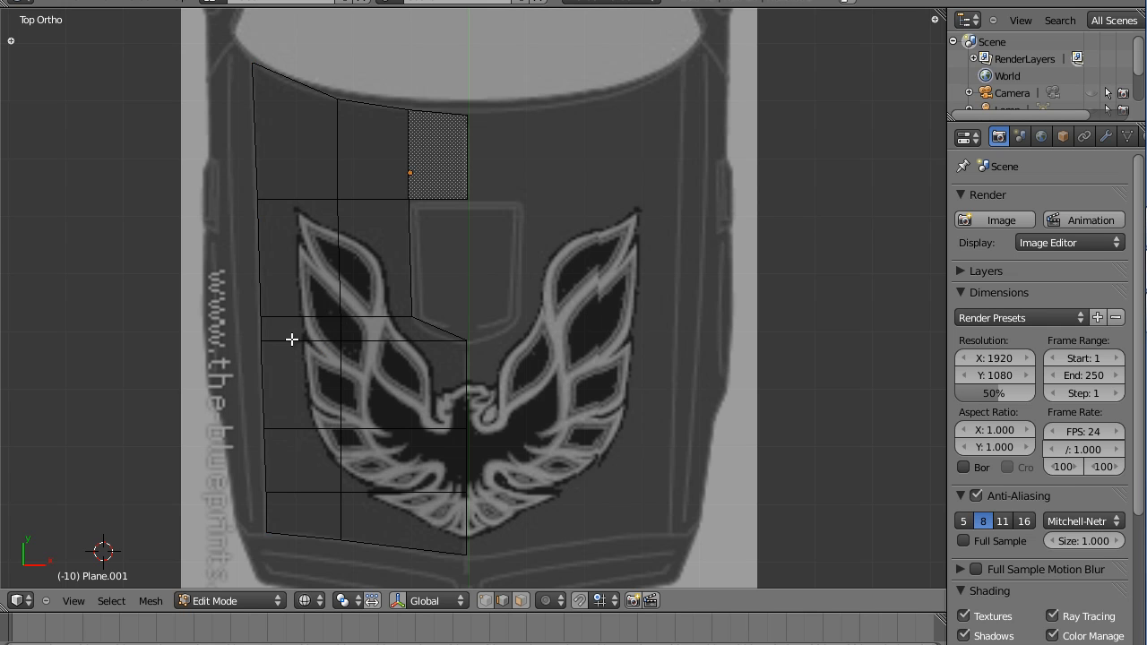
Extrude the hood's outer side edge loop outward about 0.05 along negative X.
alt+right_click(261, 341)
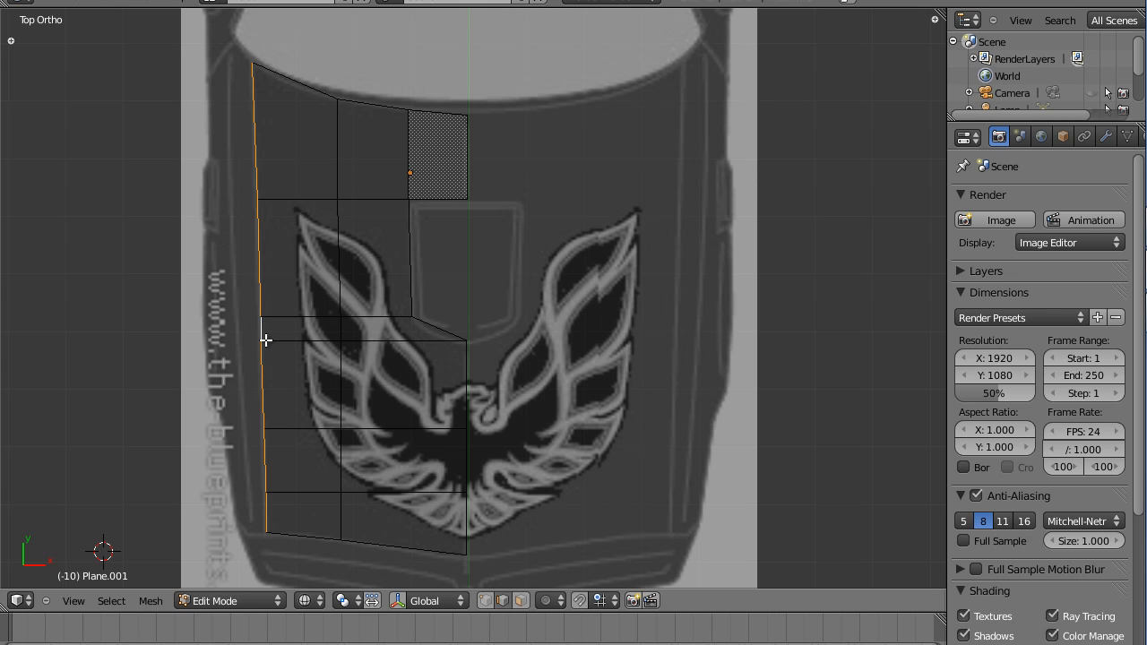
key(e)
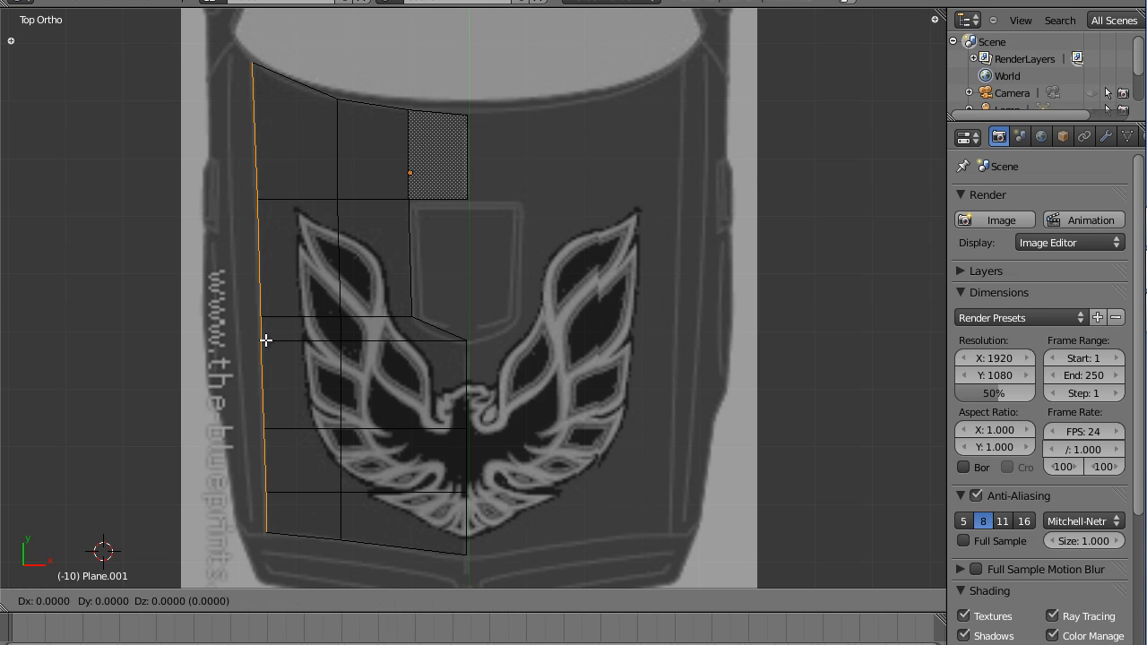
key(x)
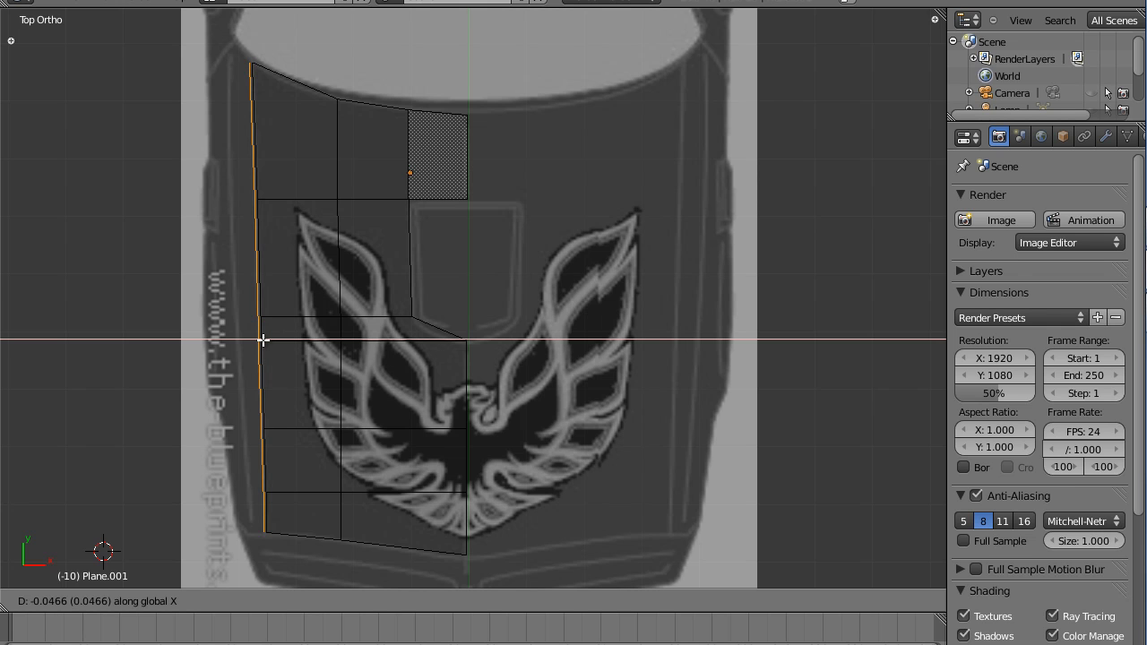
click(263, 339)
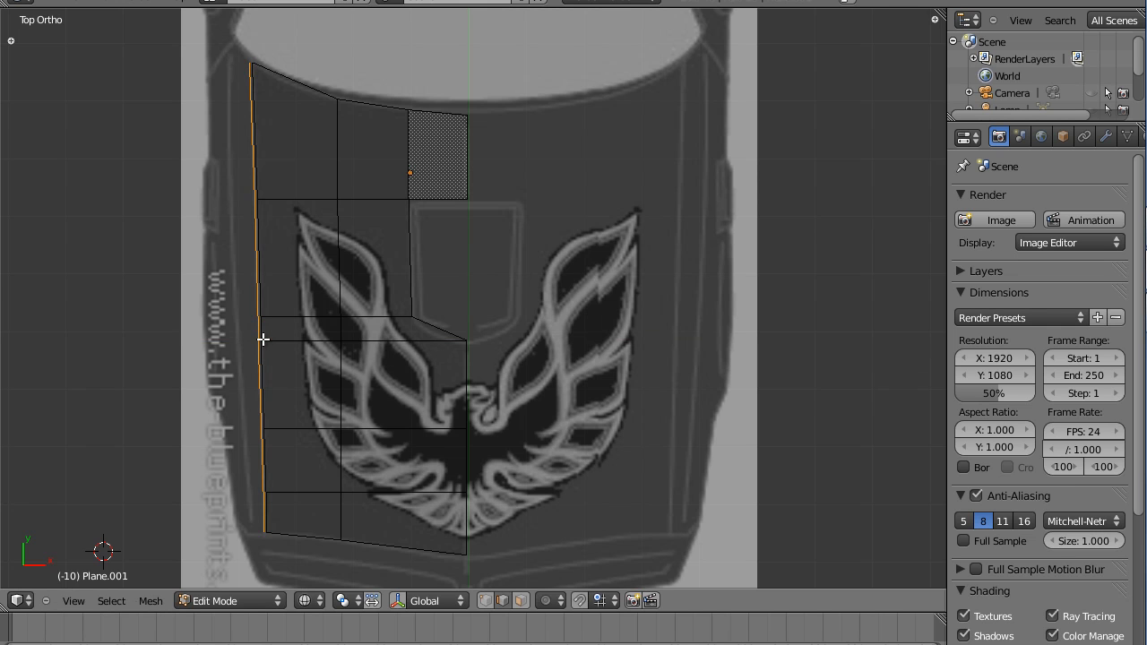
In the left view with vertex selection, lower the extruded outer edge about 0.09 along Z and shift it forward about 0.25 along negative Y.
click(72, 600)
click(116, 434)
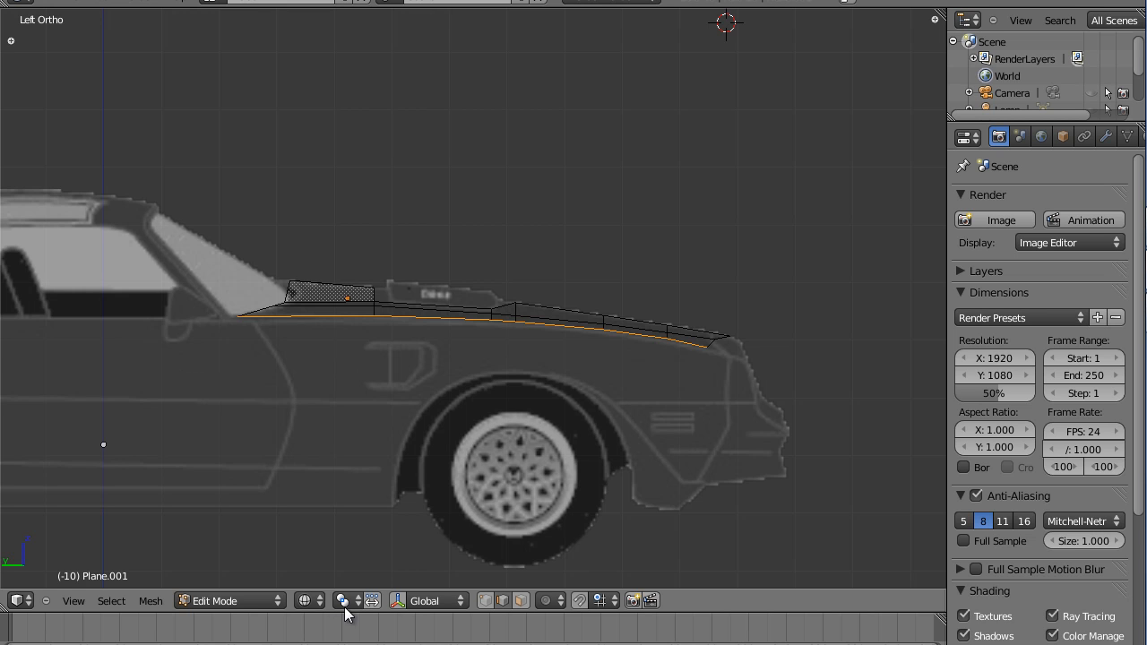
click(485, 600)
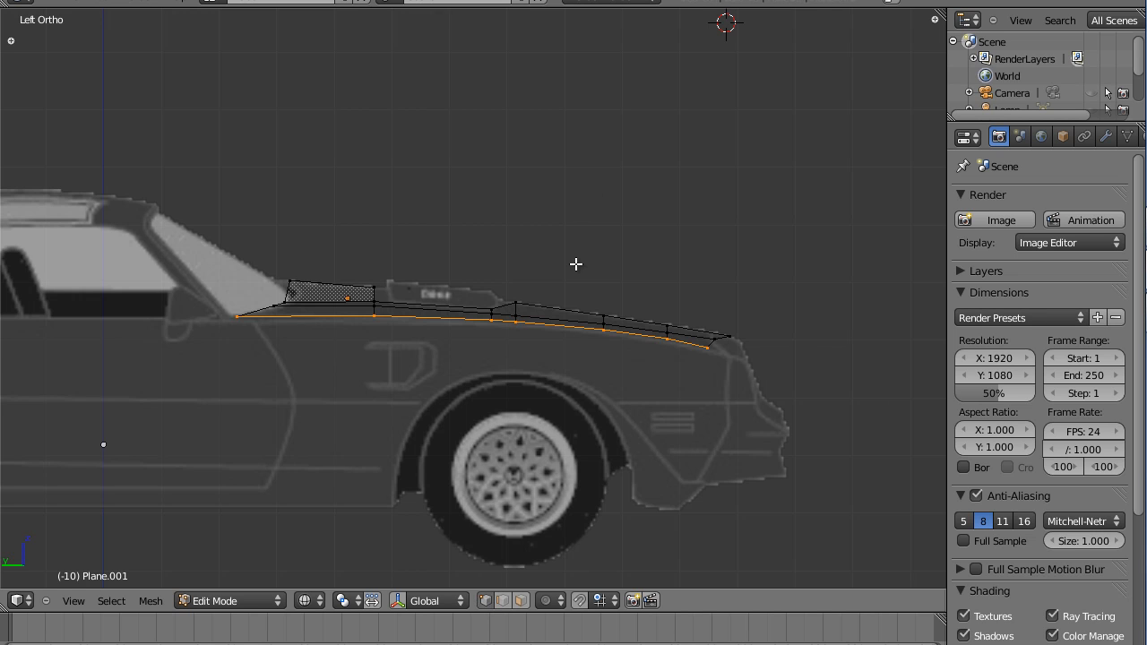
key(g)
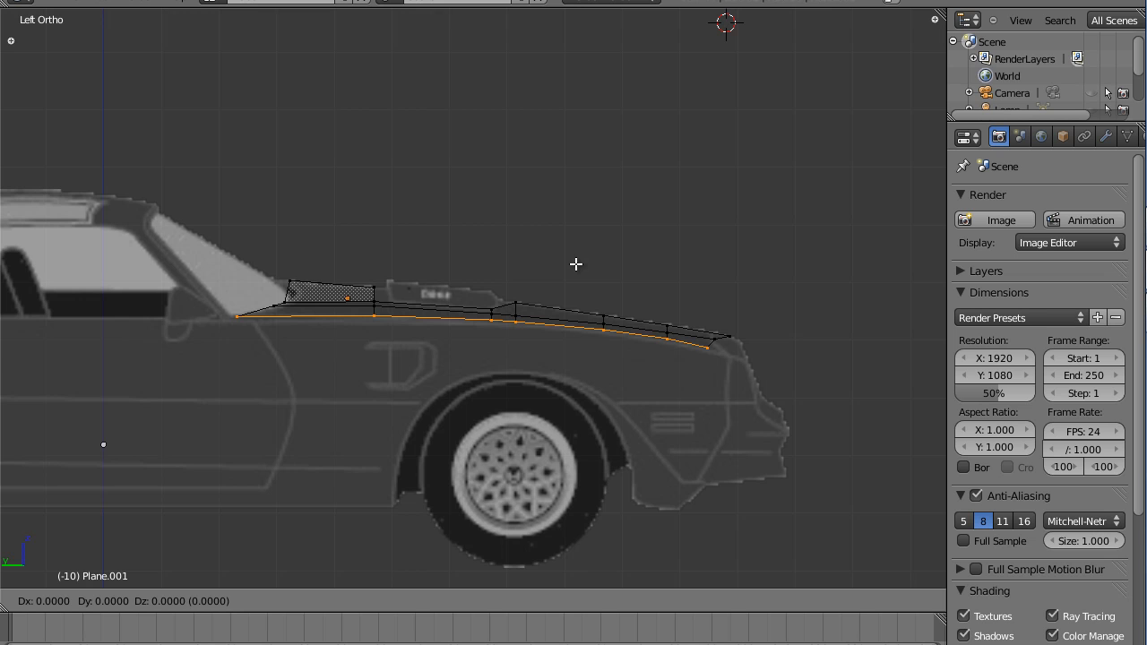
key(z)
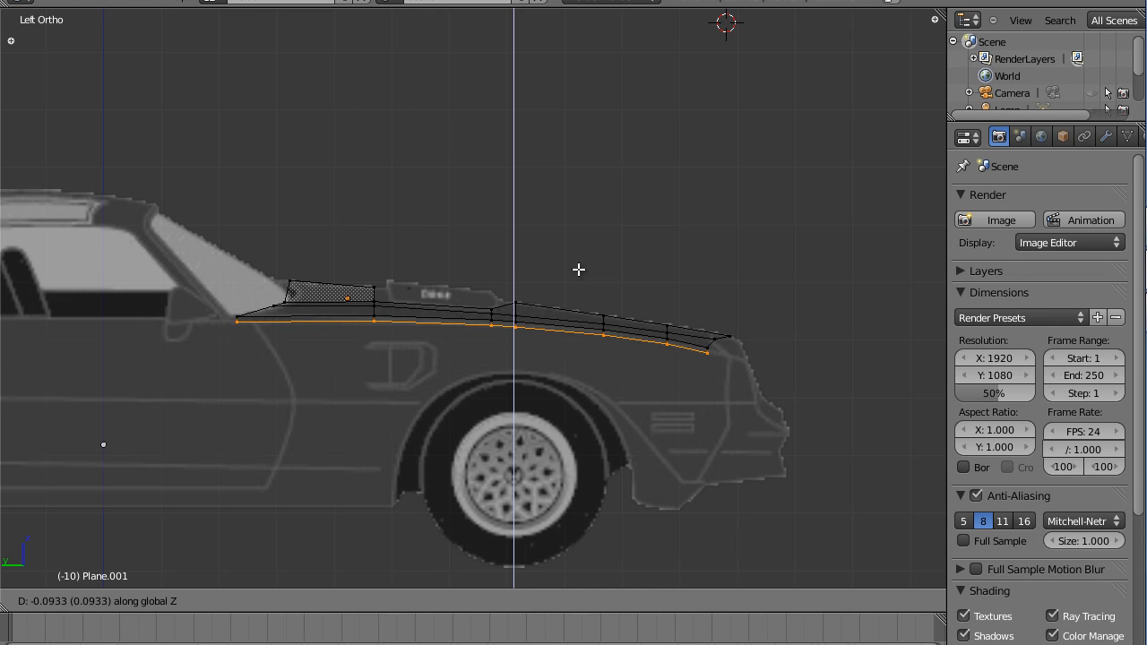
click(578, 269)
key(g)
key(y)
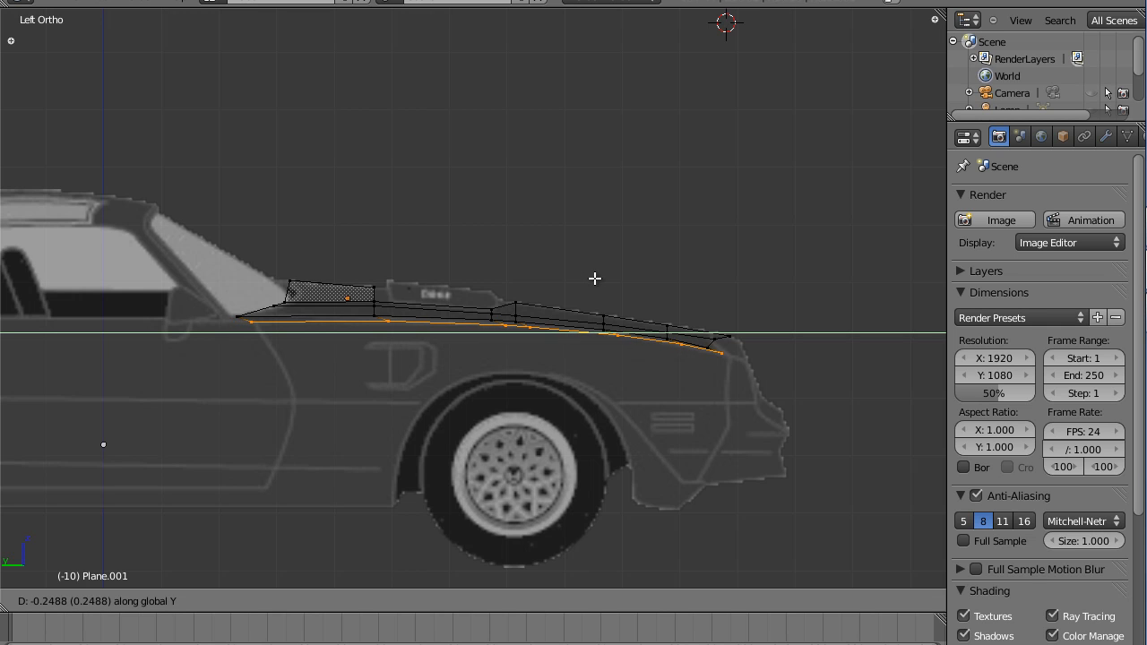
click(596, 279)
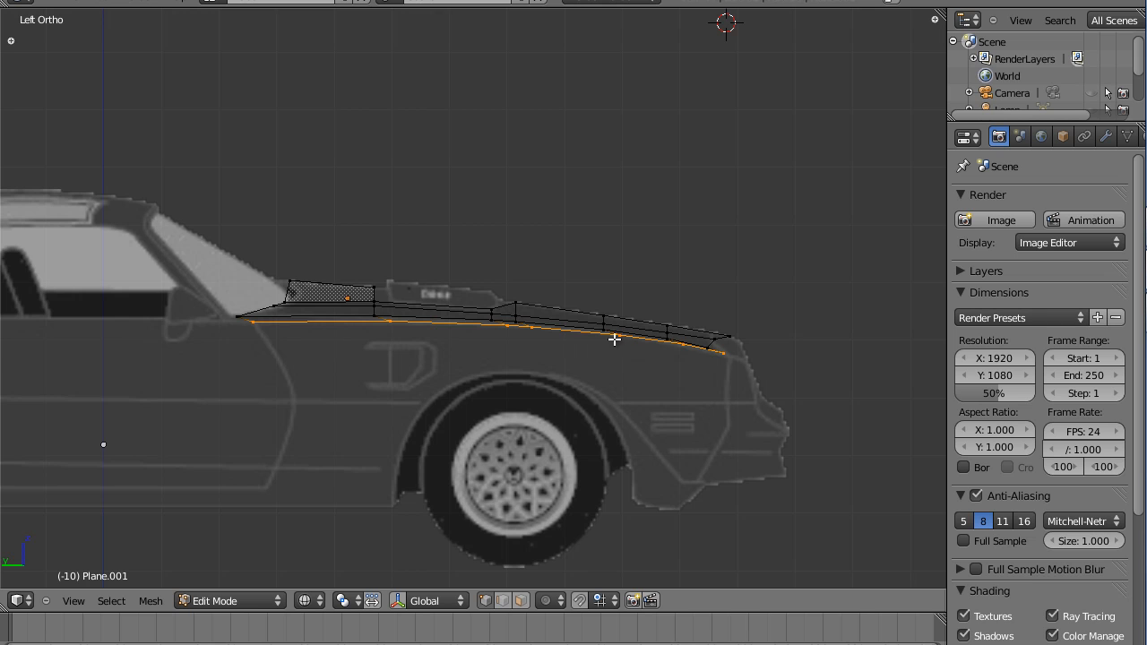
Select the five outer-edge vertices from above the wheel's centre to the front and extrude them down about 0.44 along Z.
right_click(511, 328)
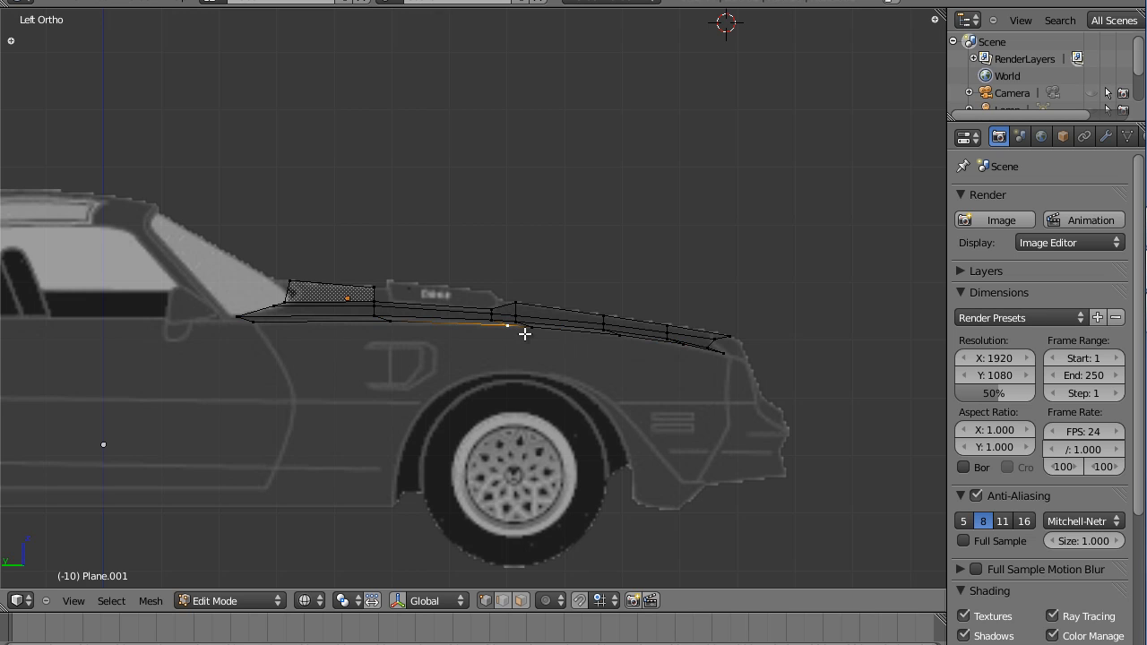
shift+right_click(531, 332)
middle_drag(597, 253, 554, 378)
middle_drag(532, 425, 502, 359)
click(74, 601)
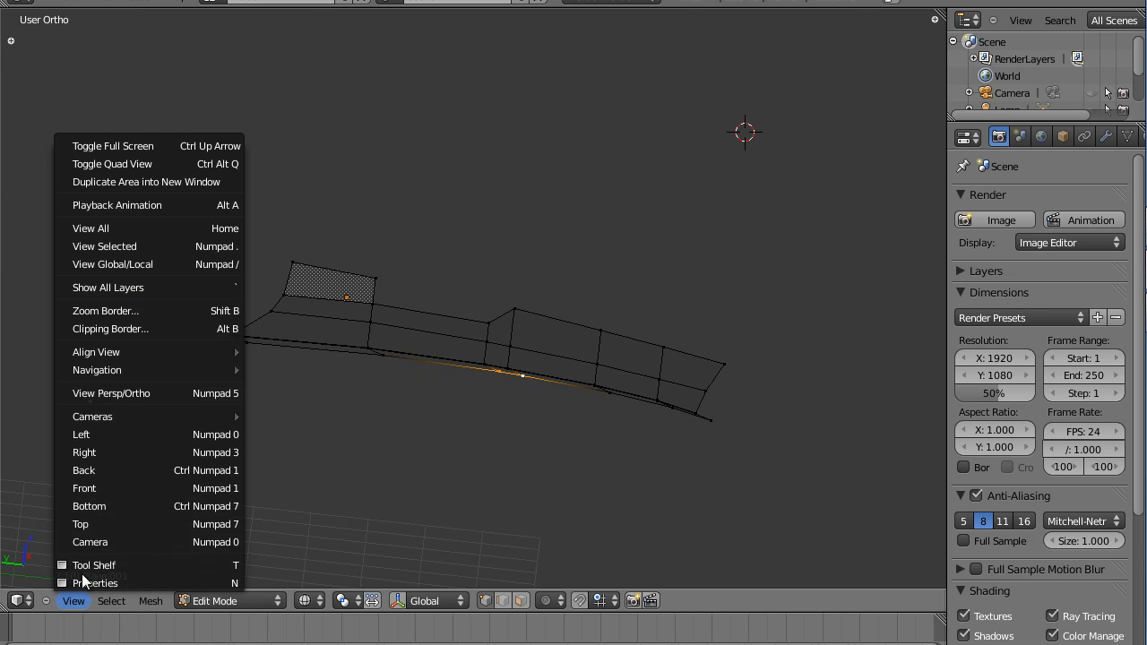
click(81, 433)
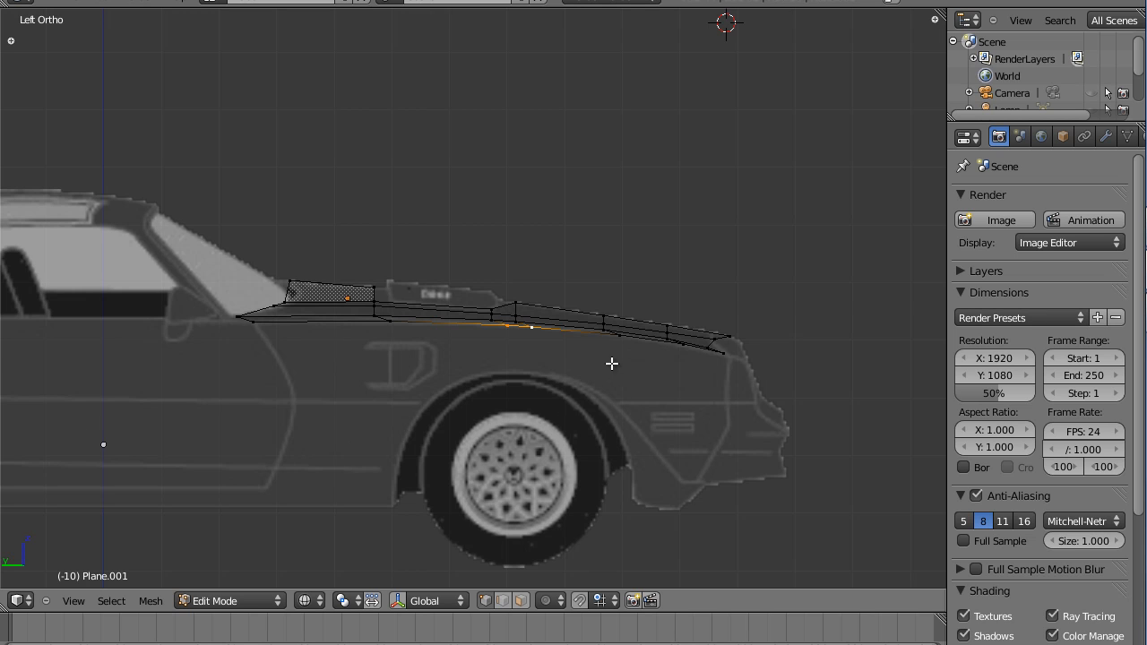
shift+right_click(618, 336)
shift+right_click(681, 349)
shift+right_click(723, 357)
key(e)
key(z)
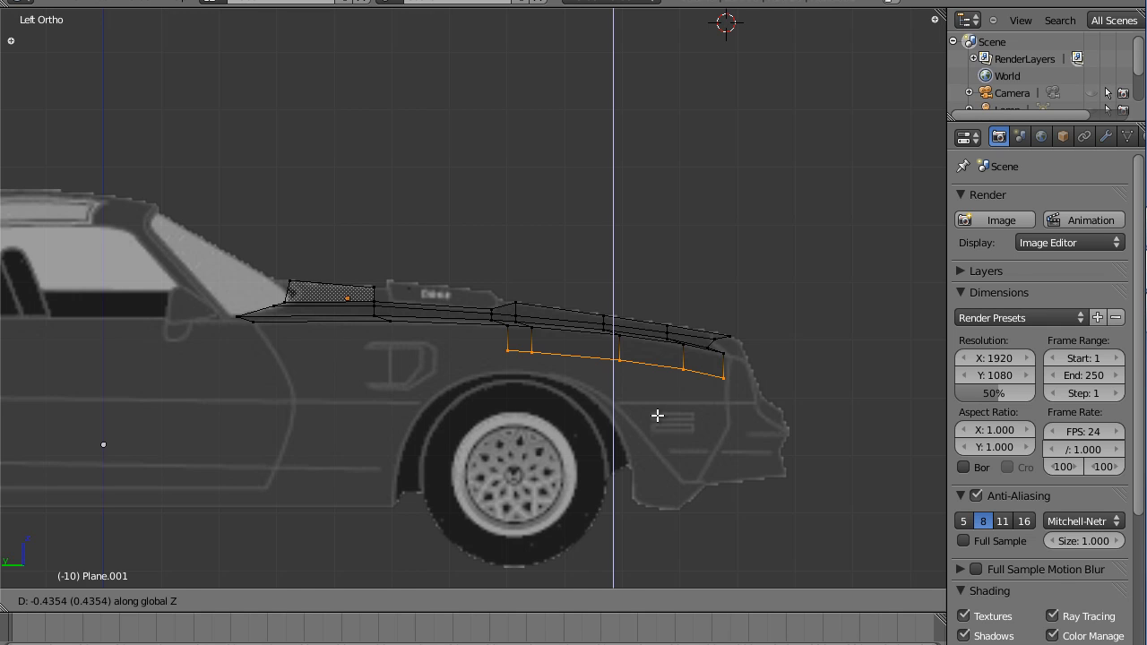
click(657, 415)
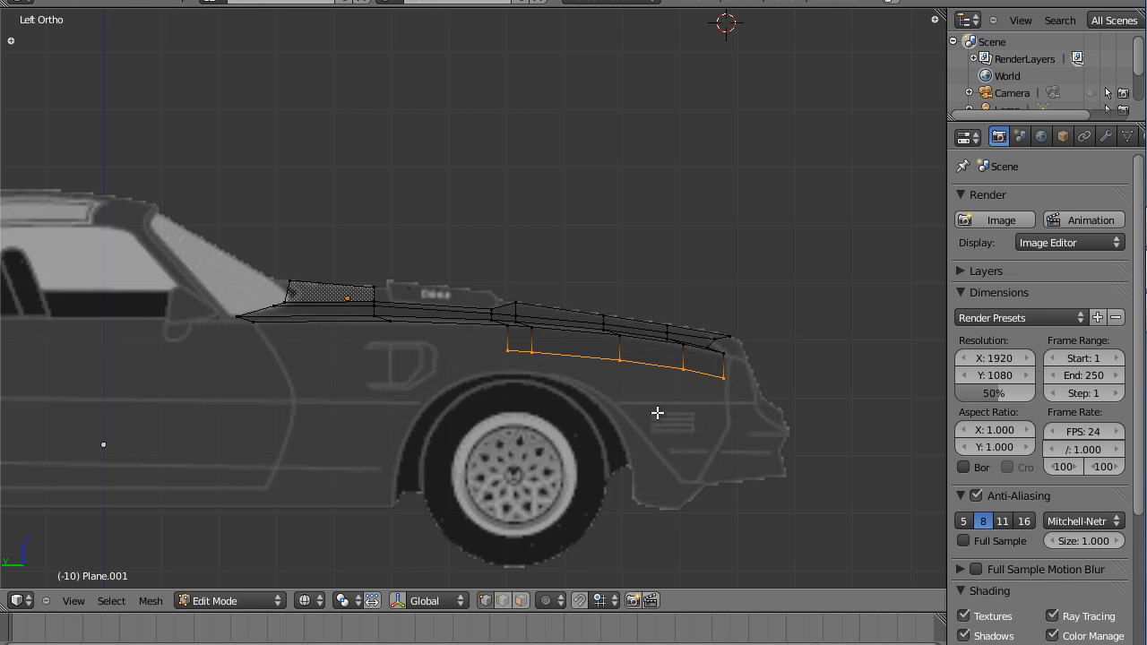
Extrude the fender's lower edge down another 0.33 or so along Z toward the top of the wheel arch.
key(e)
key(z)
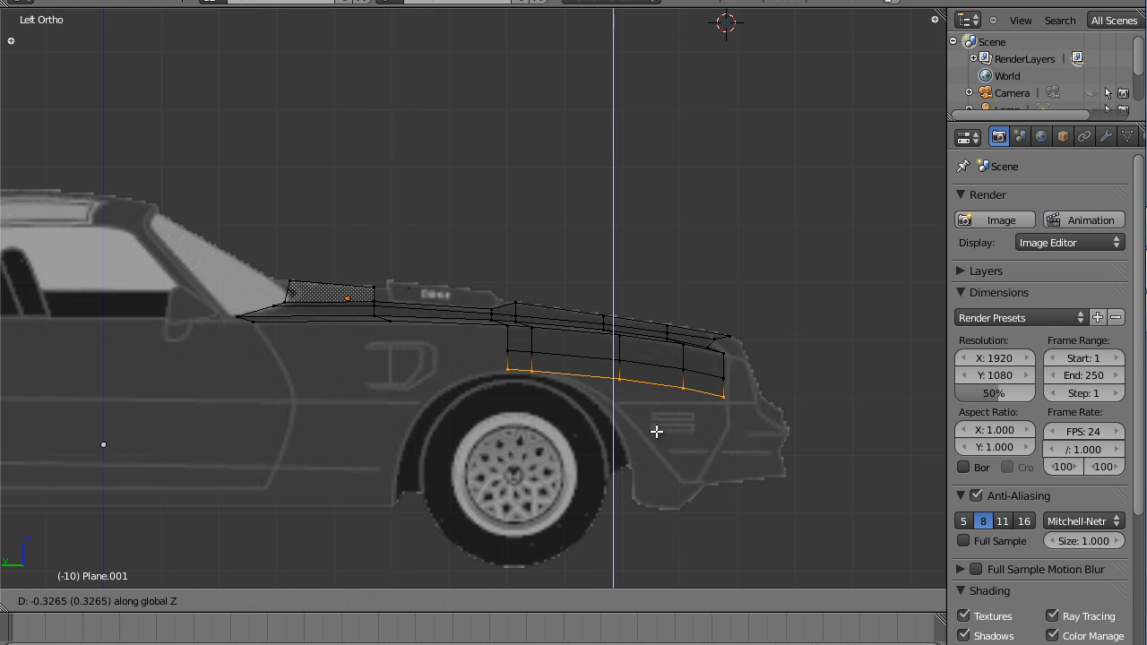
click(657, 432)
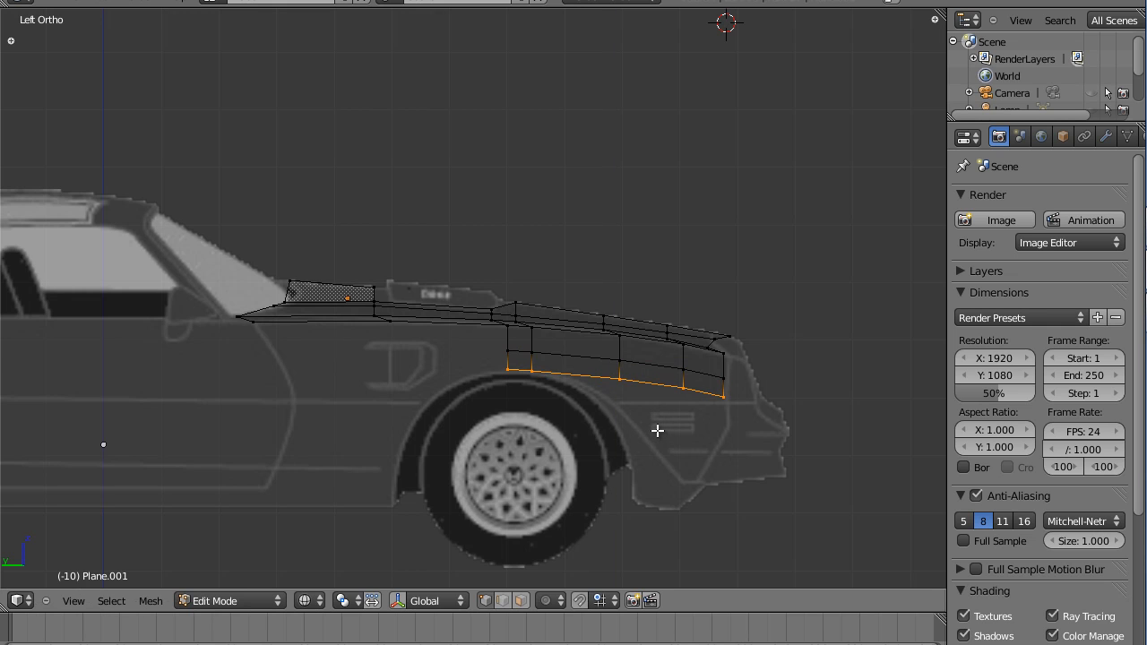
From front to back, lower the fender's three frontmost bottom vertices about 0.06, 0.25 and 0.39 along Z onto the blueprint's body line.
right_click(726, 395)
key(g)
key(z)
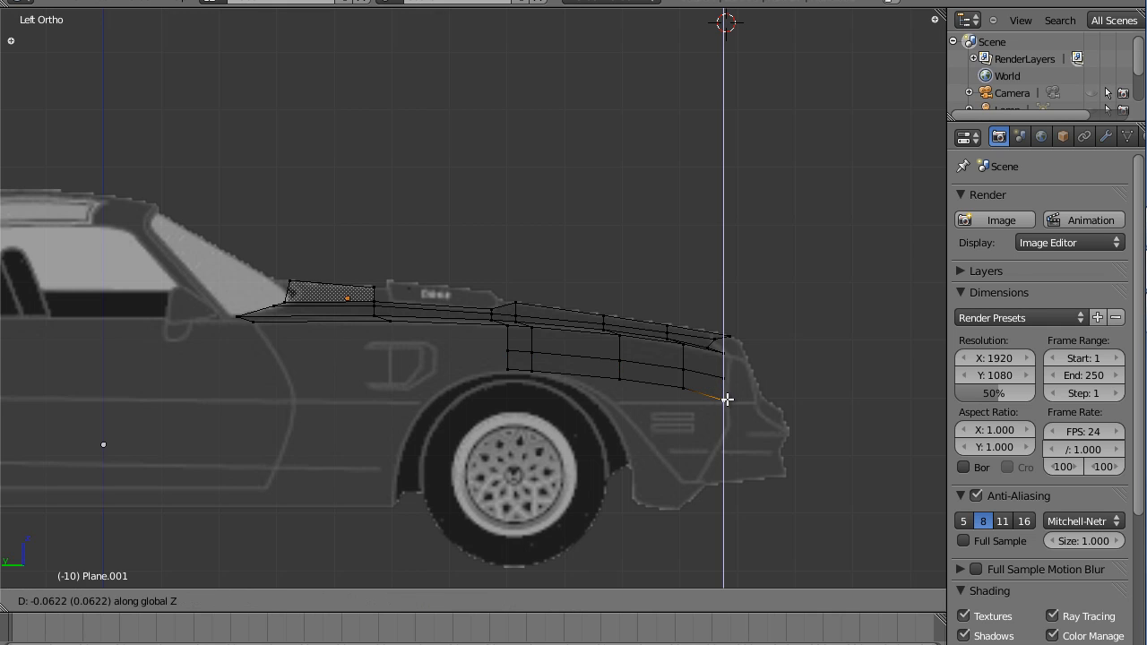
click(727, 399)
right_click(688, 391)
key(g)
key(z)
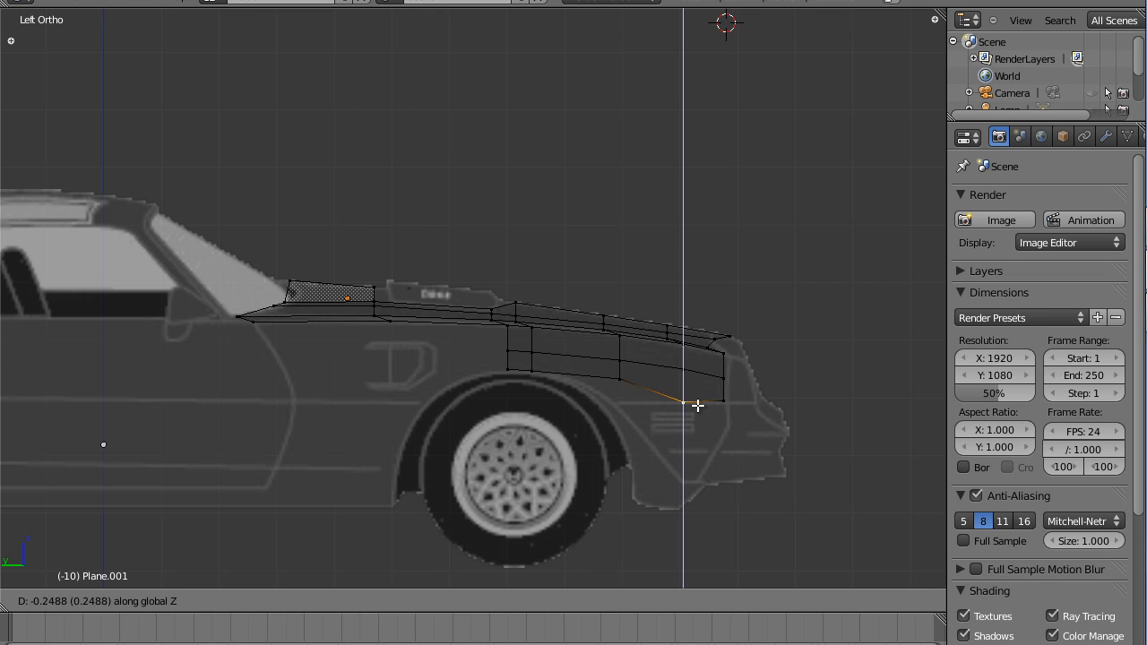
click(698, 406)
right_click(616, 380)
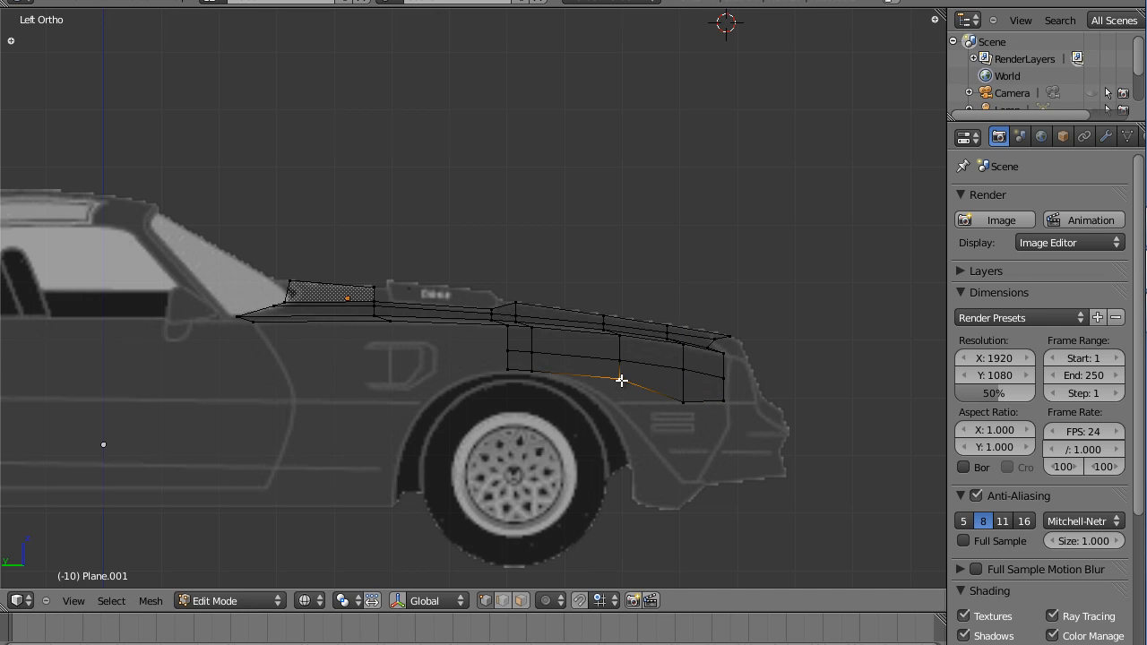
key(g)
key(z)
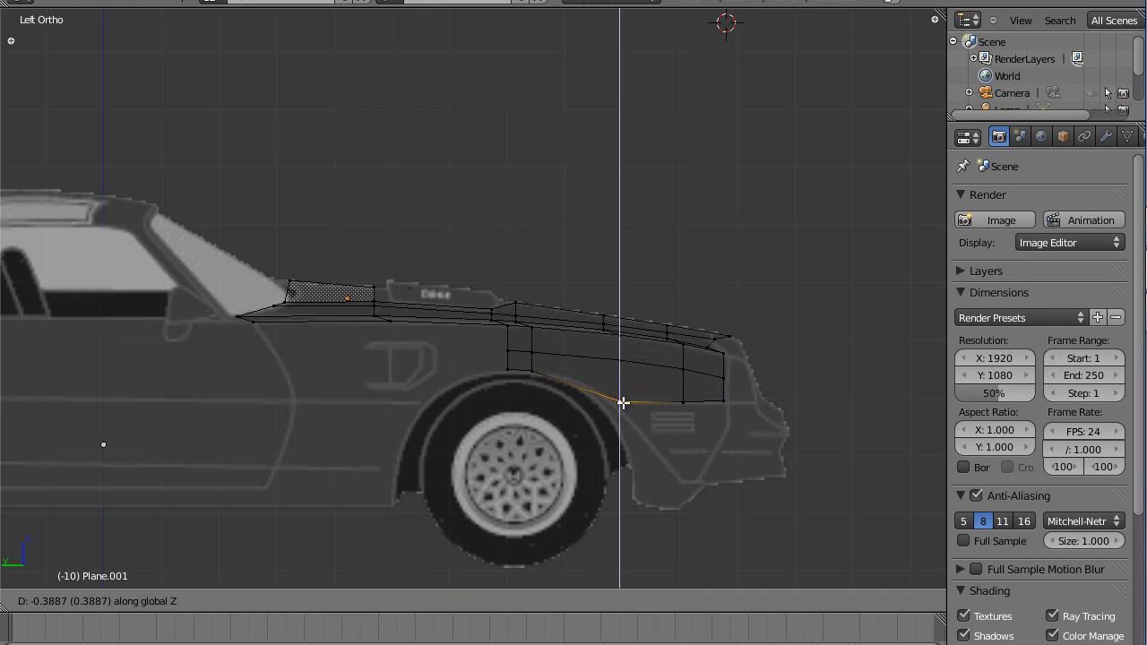
click(623, 404)
In the top view, move the selected bottom-edge fender vertex, third from the front, outward about 0.62 along negative X onto the blueprint's body outline.
key(Tab)
key(Tab)
middle_drag(616, 354, 357, 371)
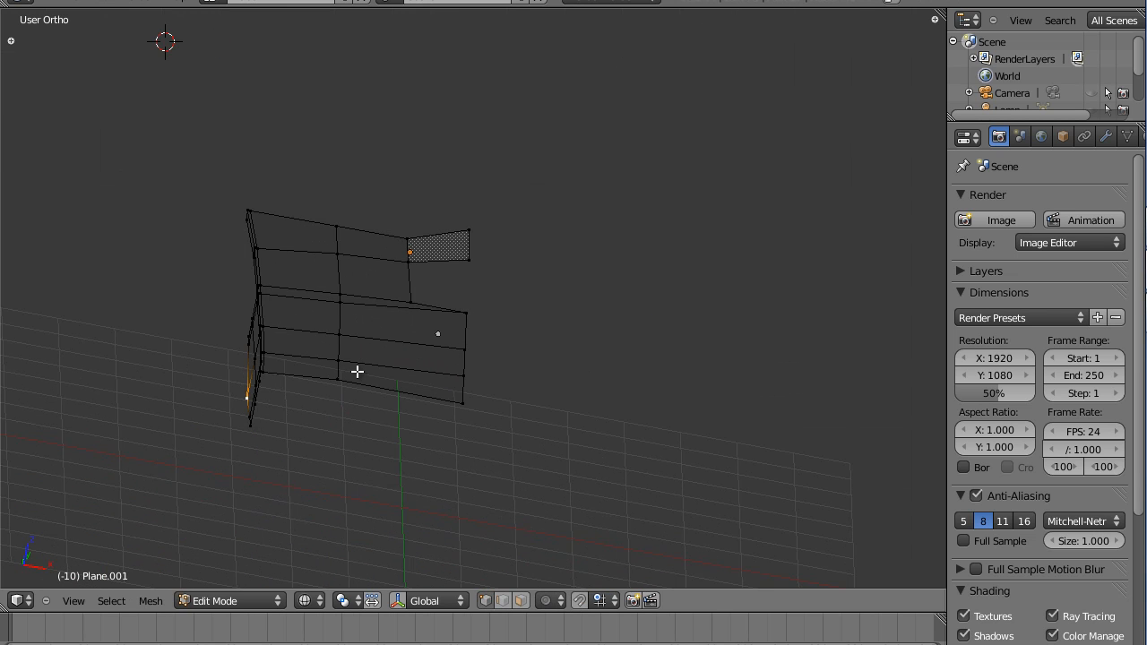
click(74, 601)
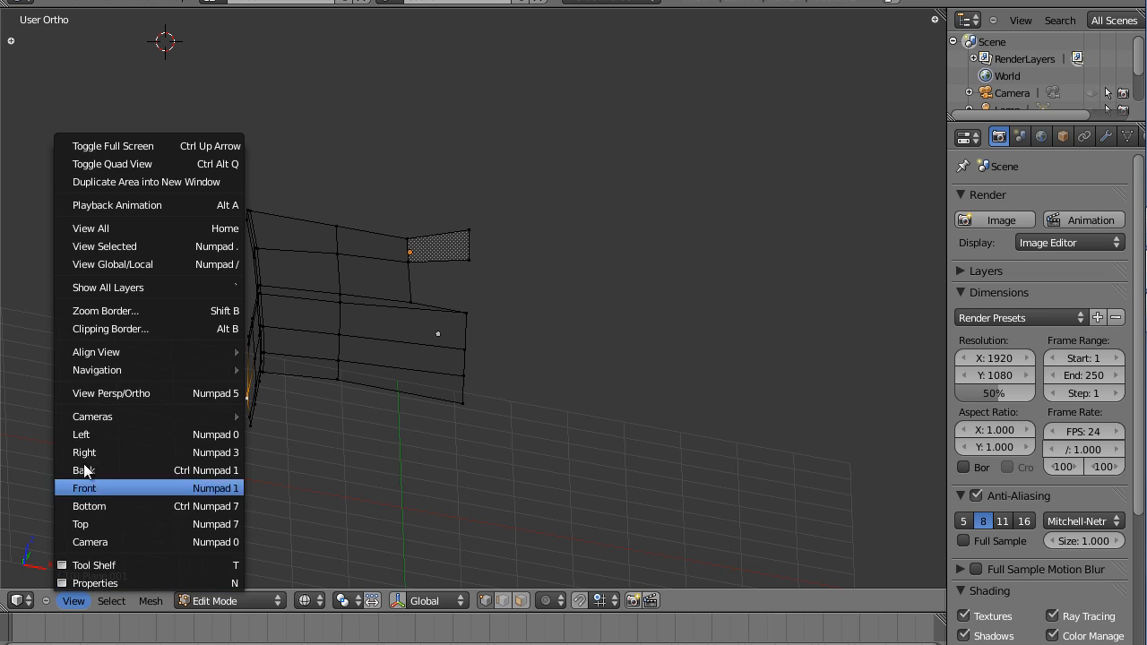
click(94, 526)
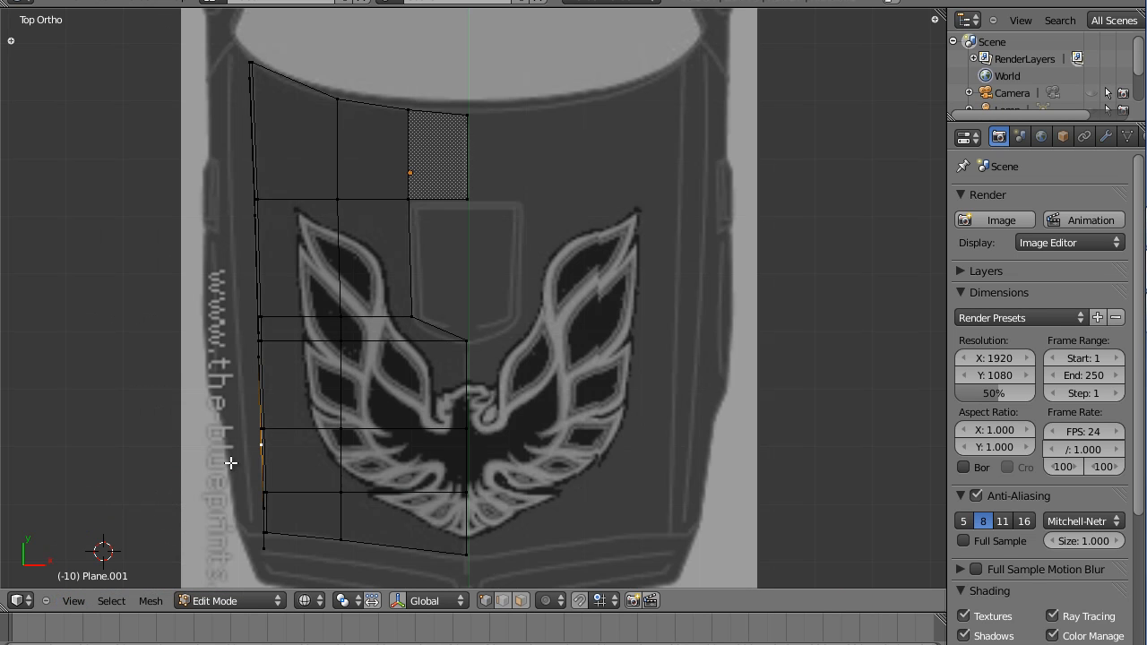
key(g)
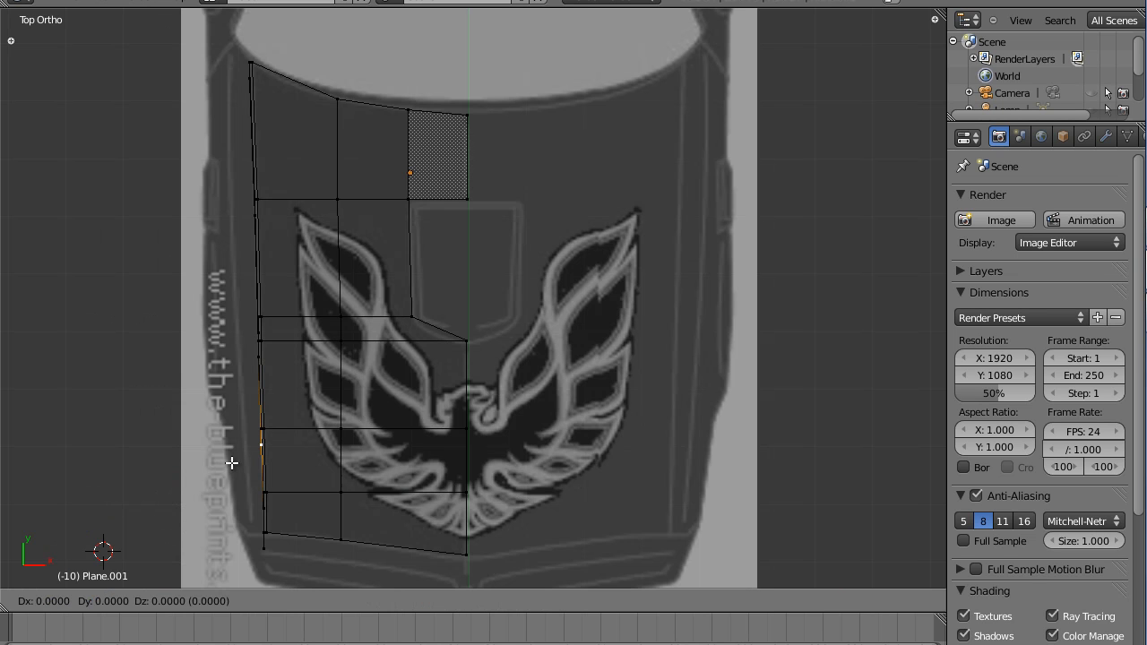
key(z)
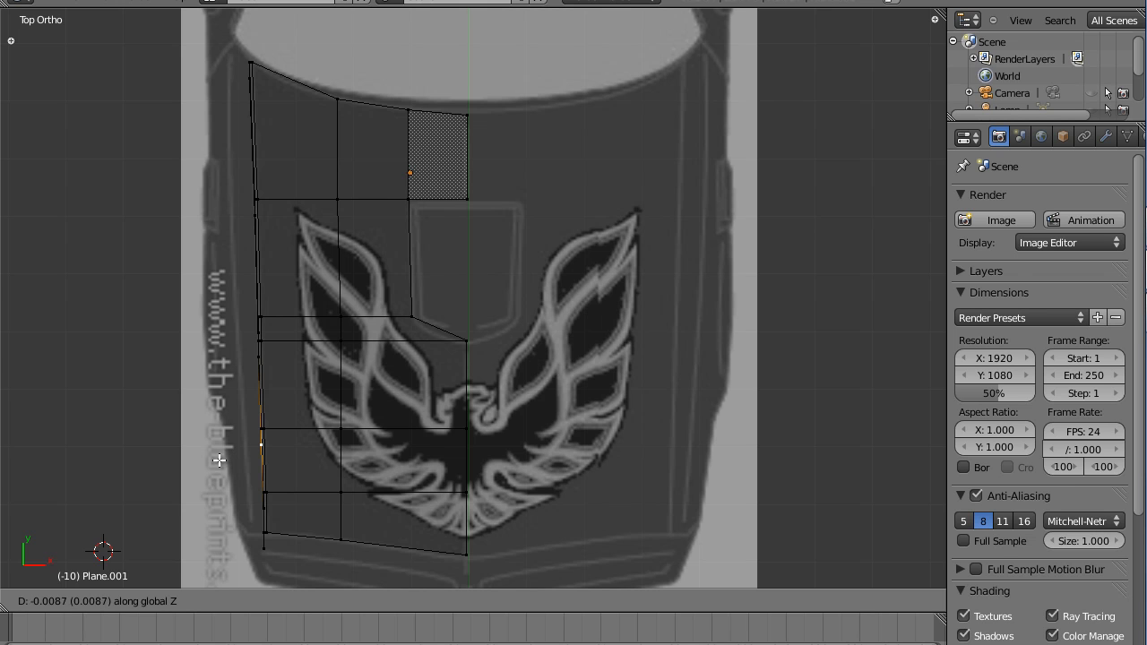
key(x)
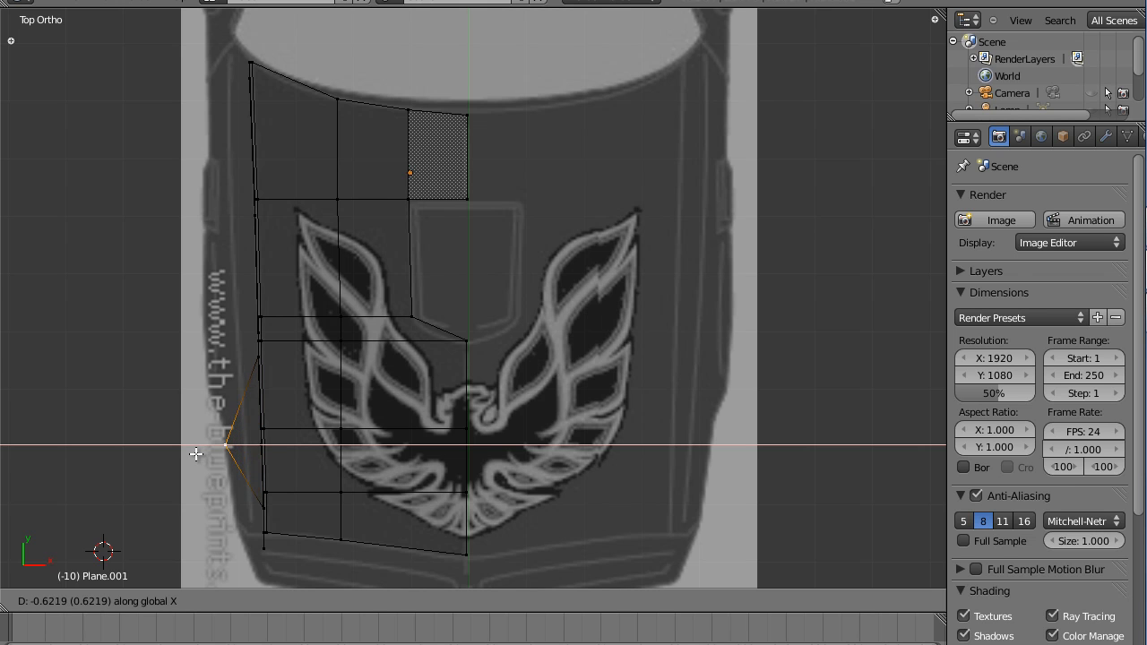
click(197, 455)
Select the fender's bottom-edge vertex second from the front and move it outward about 0.53 along negative X in the top view.
middle_drag(196, 454, 244, 445)
right_click(265, 531)
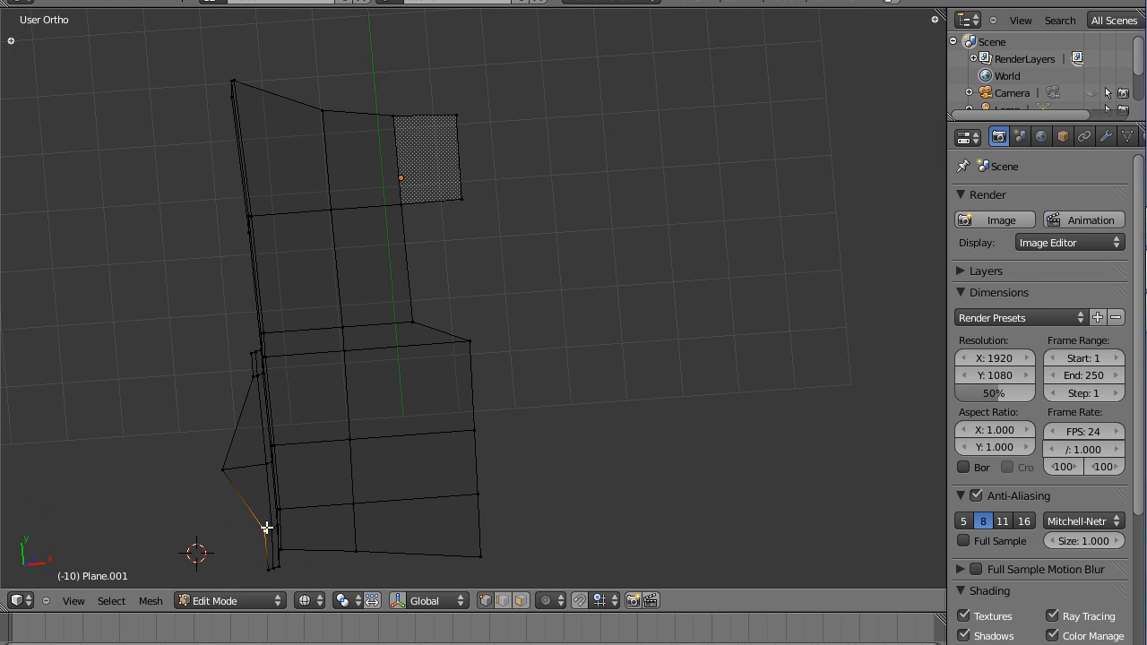
click(73, 601)
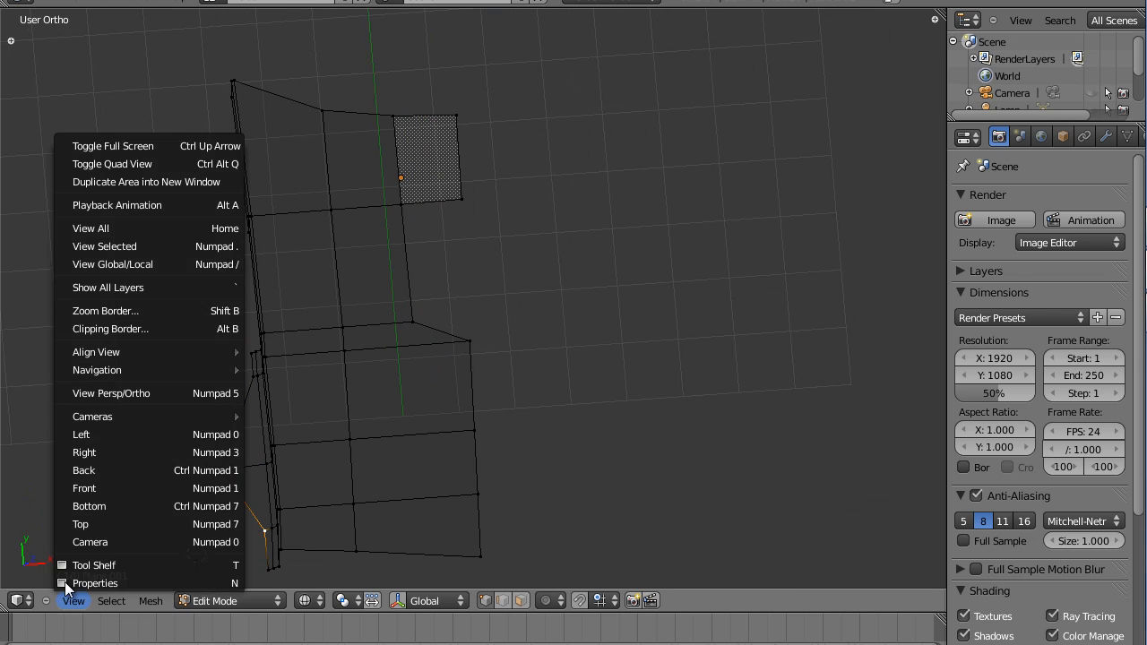
click(88, 436)
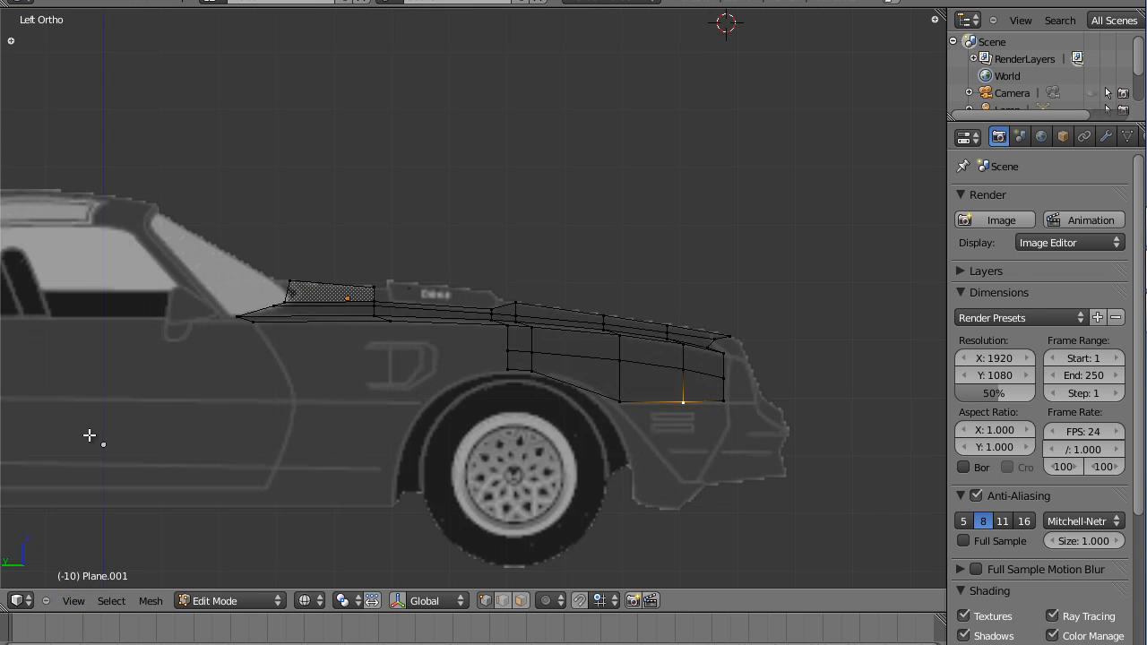
click(74, 601)
click(87, 517)
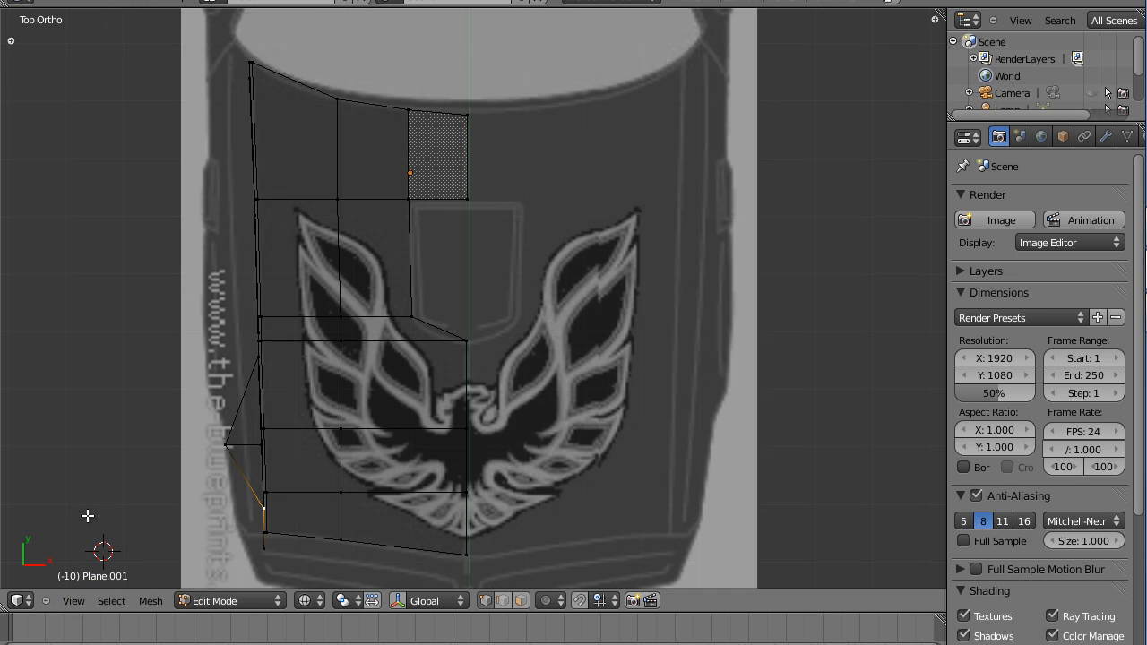
key(g)
key(x)
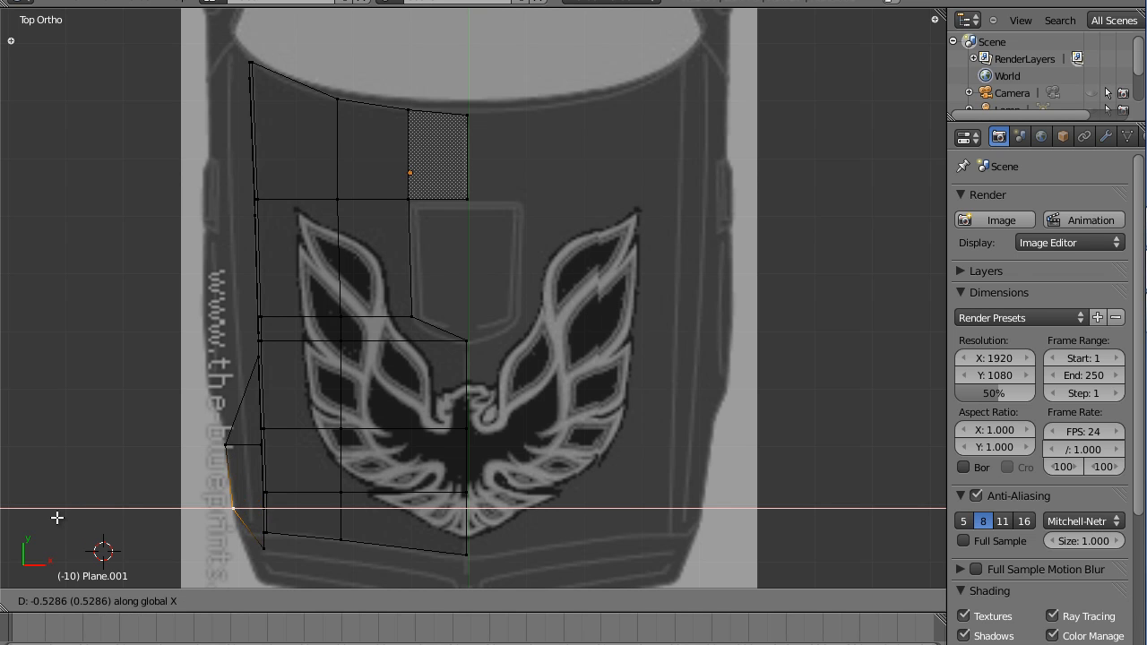
click(57, 518)
Select the fender's two rearmost bottom-edge vertices, show the transform properties, and move the pair outward about 0.95 along negative X in the top view.
middle_drag(56, 511, 103, 486)
right_click(245, 376)
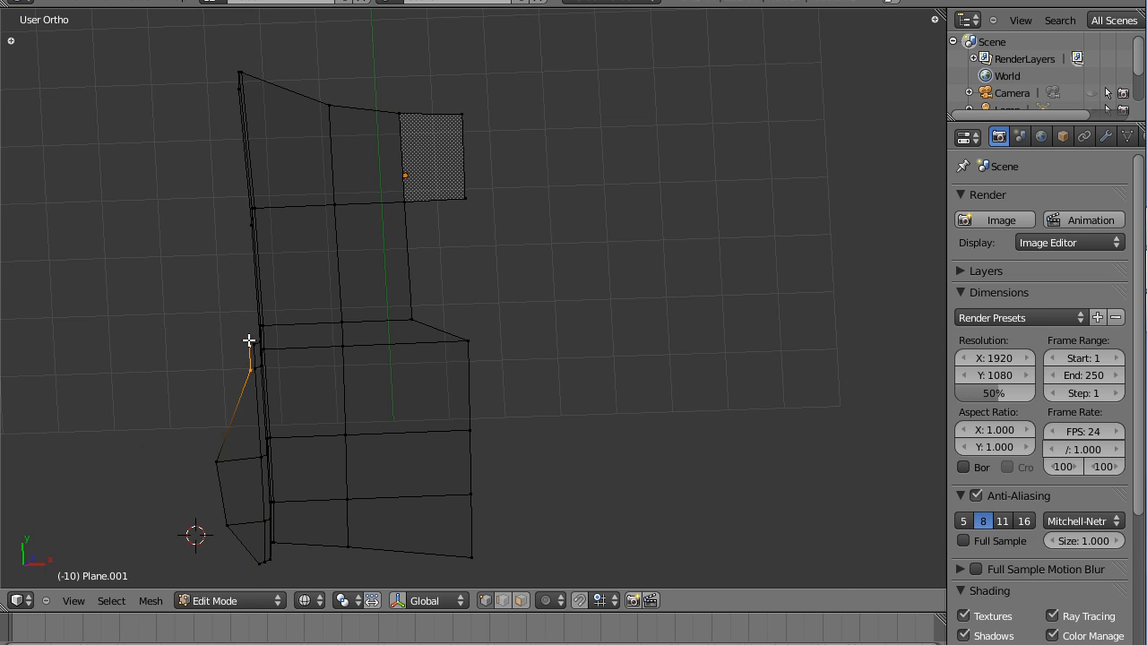
key(n)
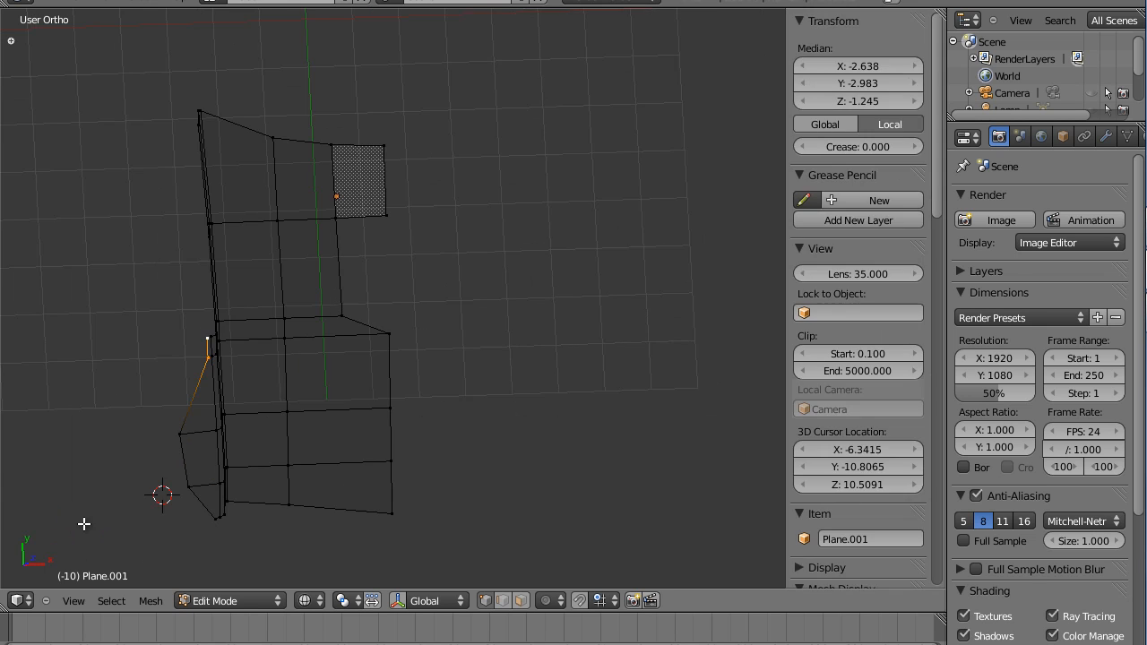
click(72, 602)
key(Escape)
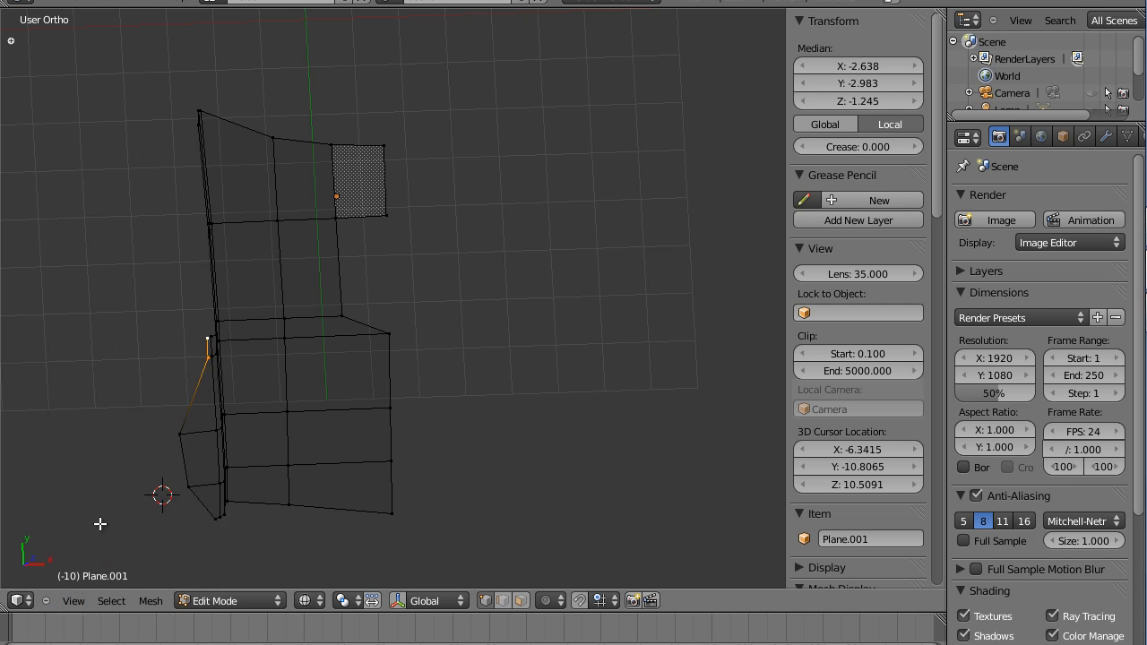
key(KP_7)
key(g)
key(x)
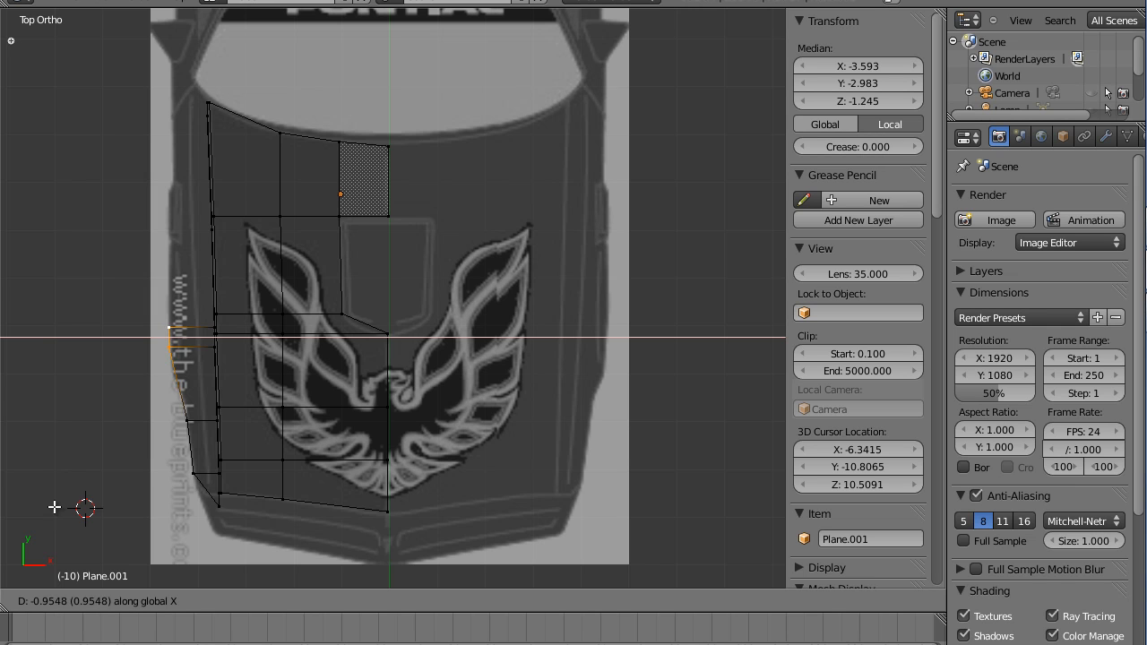
click(54, 507)
middle_drag(61, 506, 117, 469)
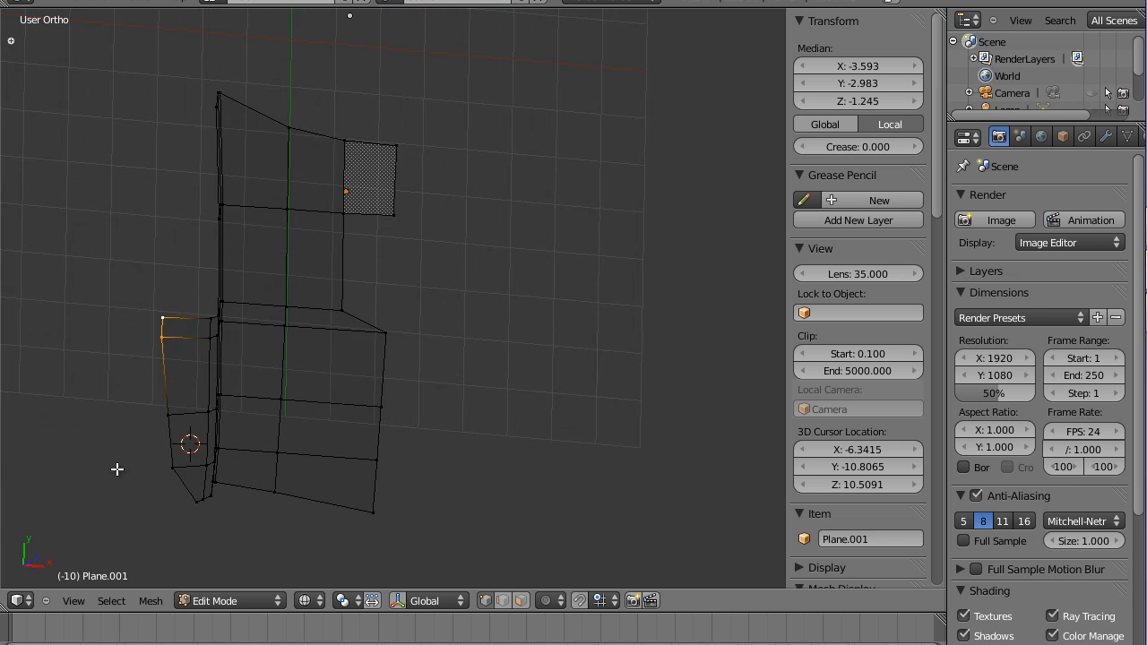
alt+right_click(208, 351)
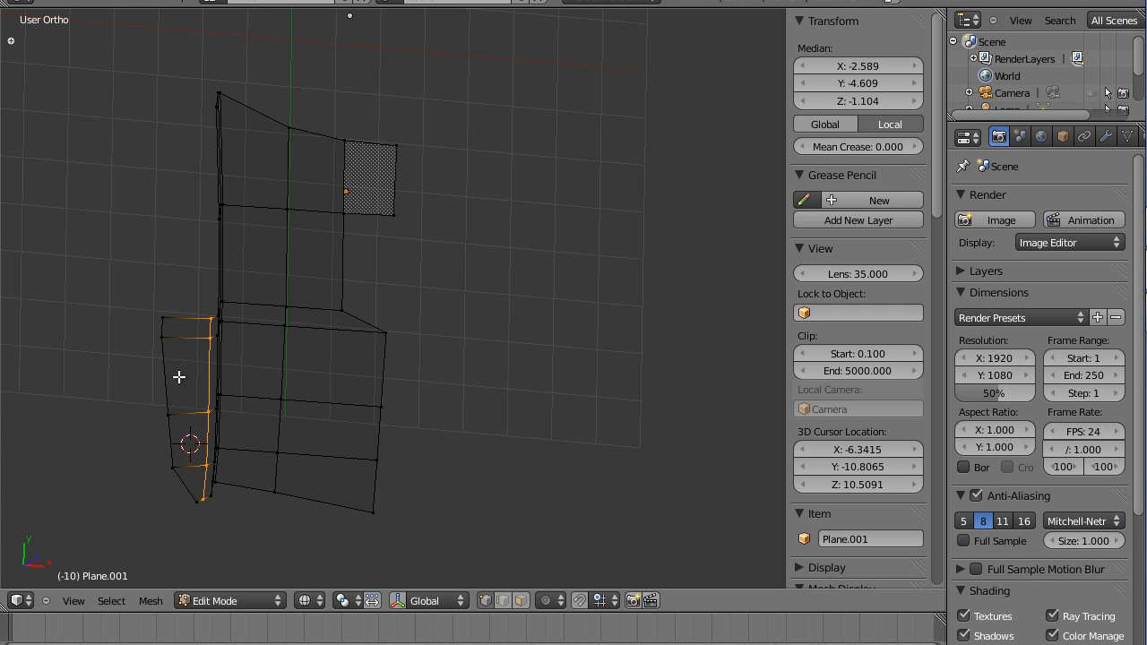
click(72, 602)
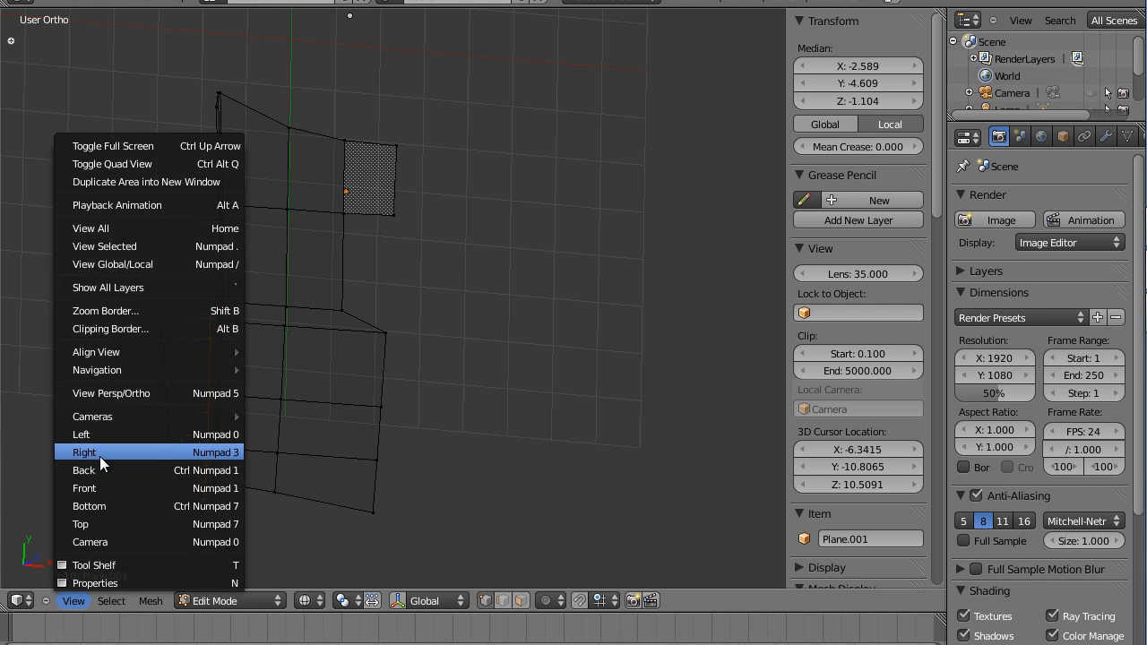
click(97, 521)
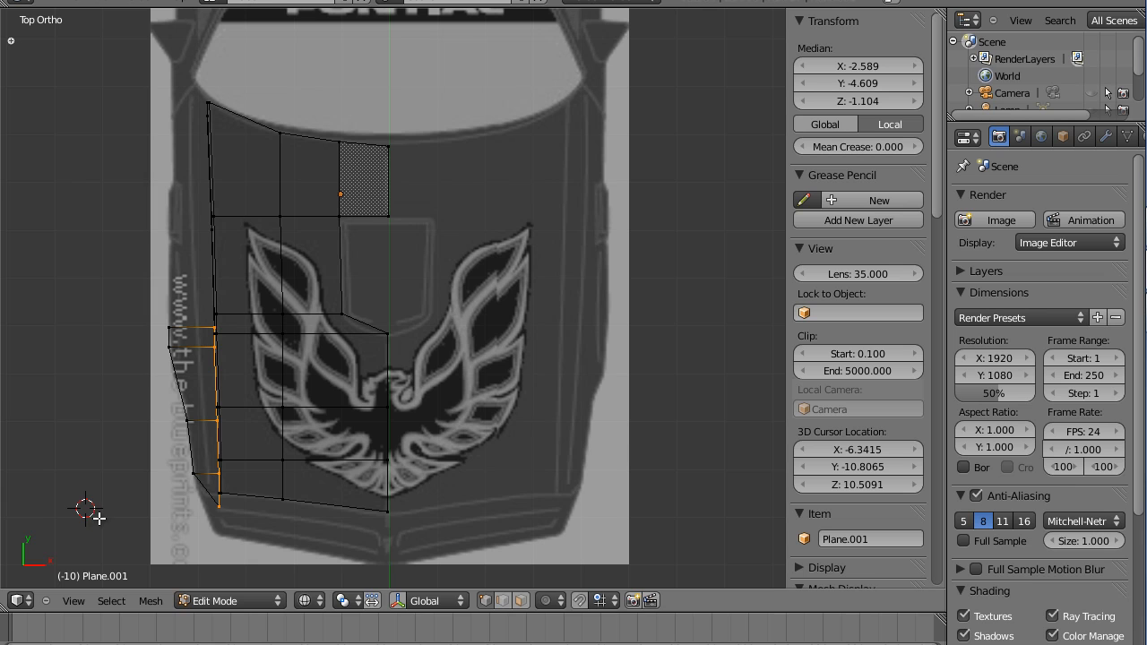
key(g)
key(x)
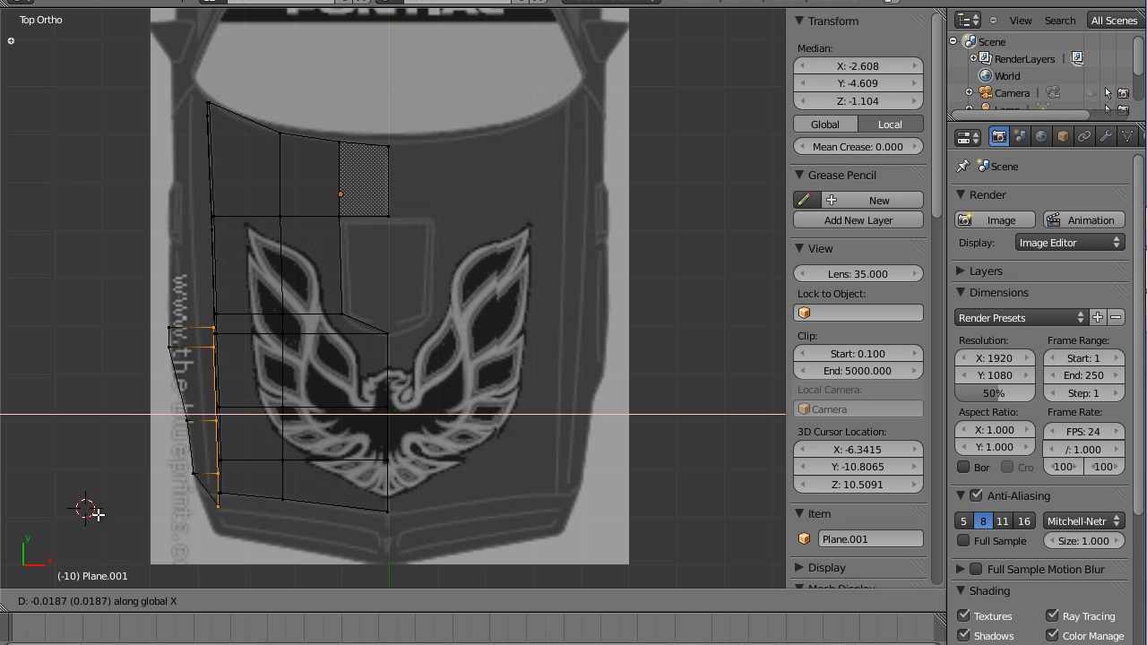
click(96, 515)
Select the rearmost vertex of the fender's middle row and move it outward about 0.41 along negative X in the top view.
middle_drag(145, 482, 211, 446)
right_click(208, 292)
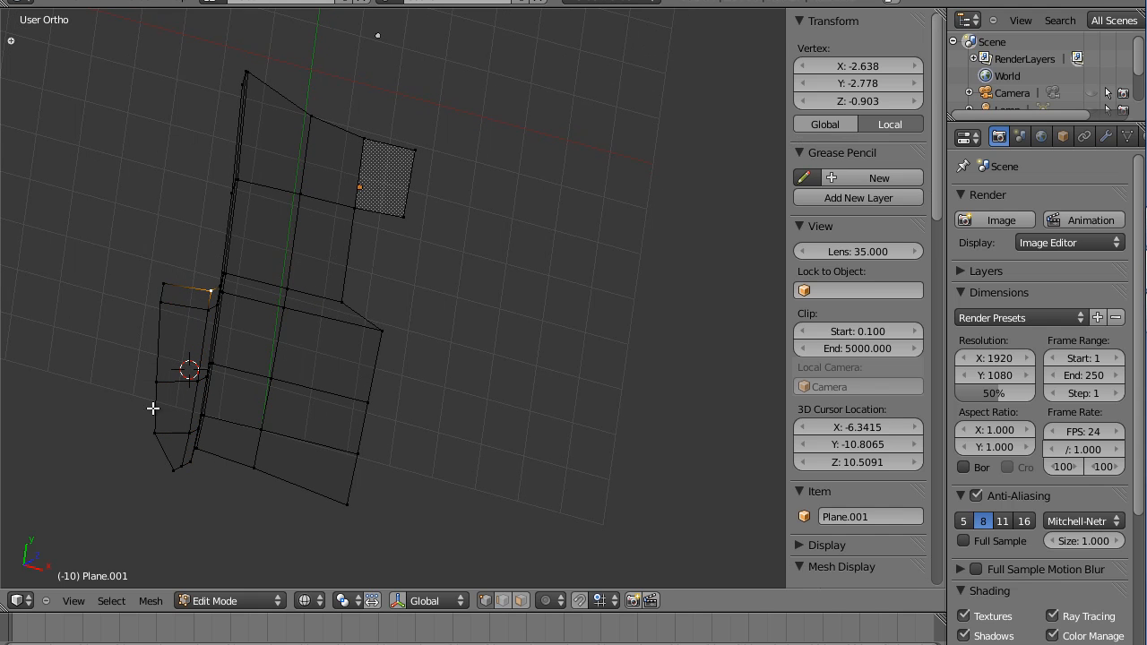
click(74, 601)
click(87, 542)
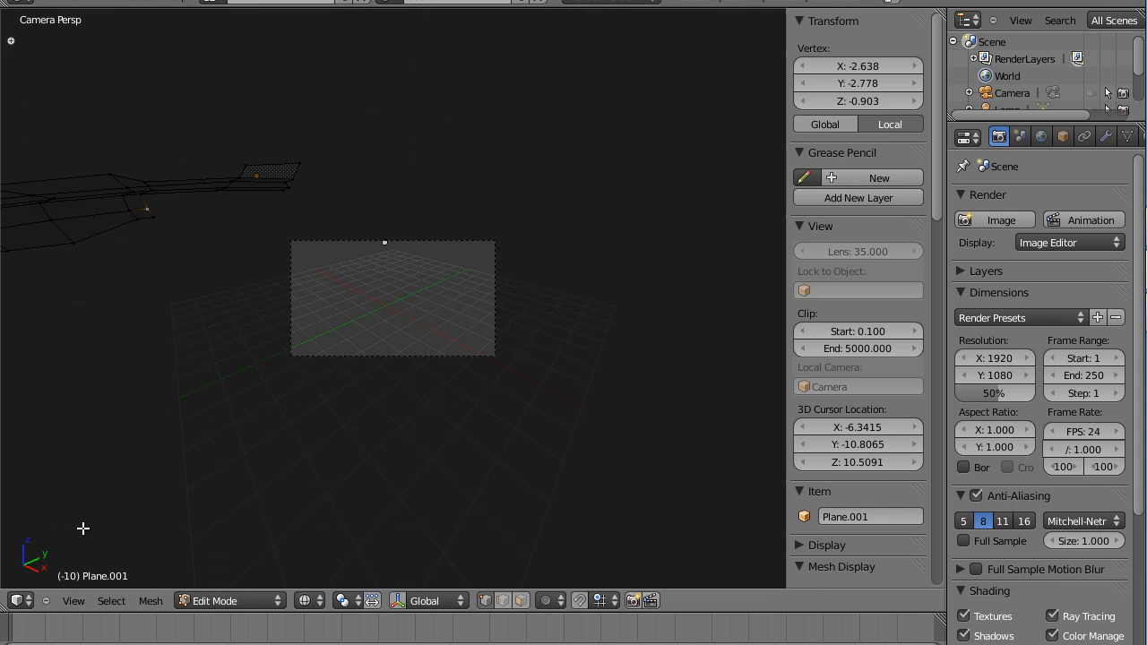
click(74, 600)
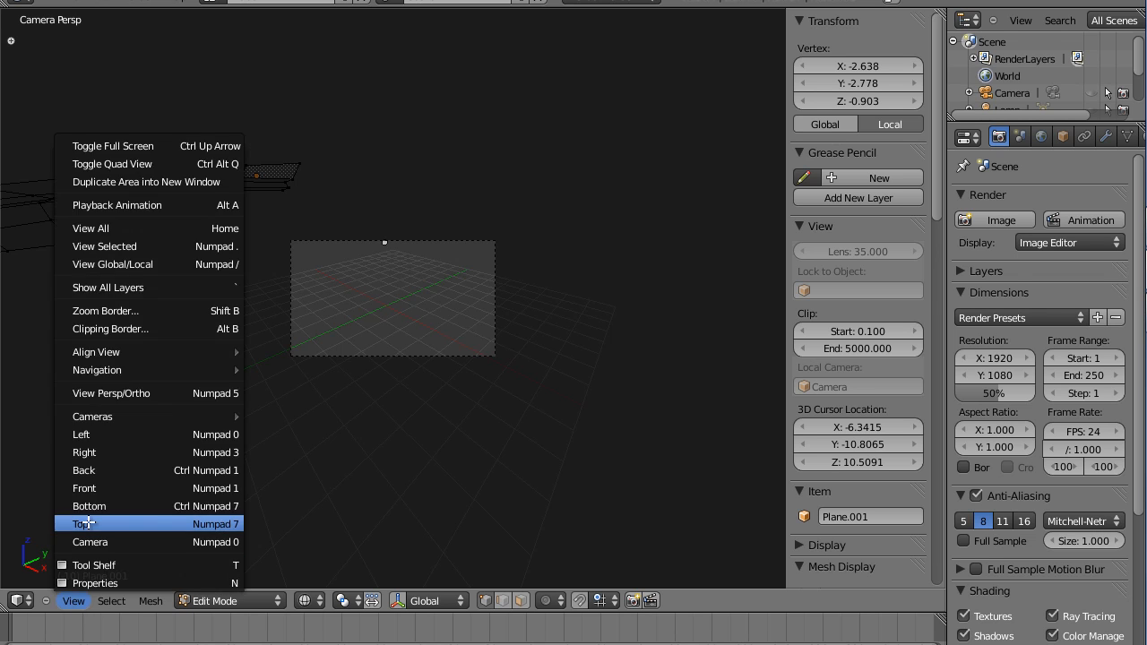
click(88, 538)
key(g)
key(x)
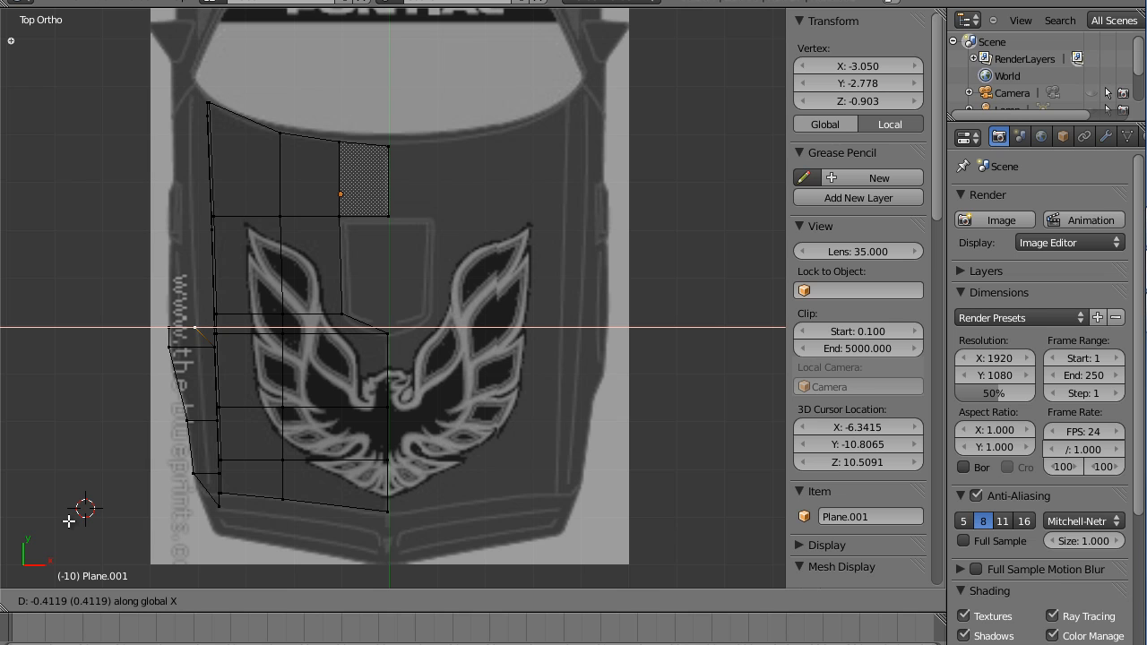
click(69, 521)
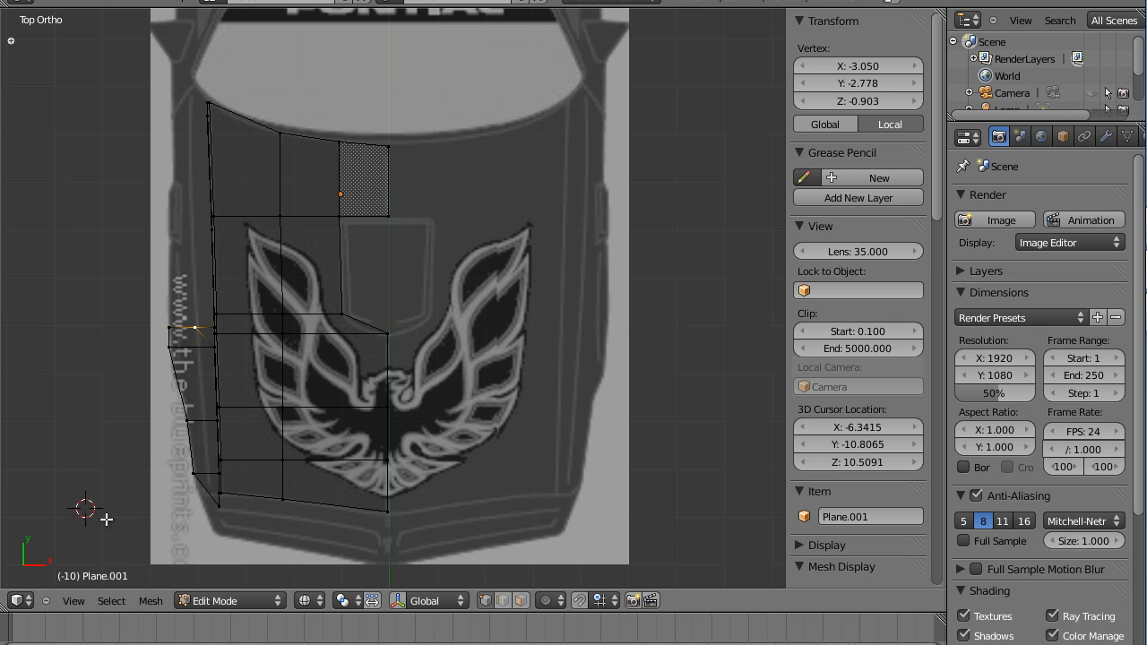
Move the middle-row vertex second from the rear outward about 0.34 along negative X in the top view.
middle_drag(124, 502, 238, 367)
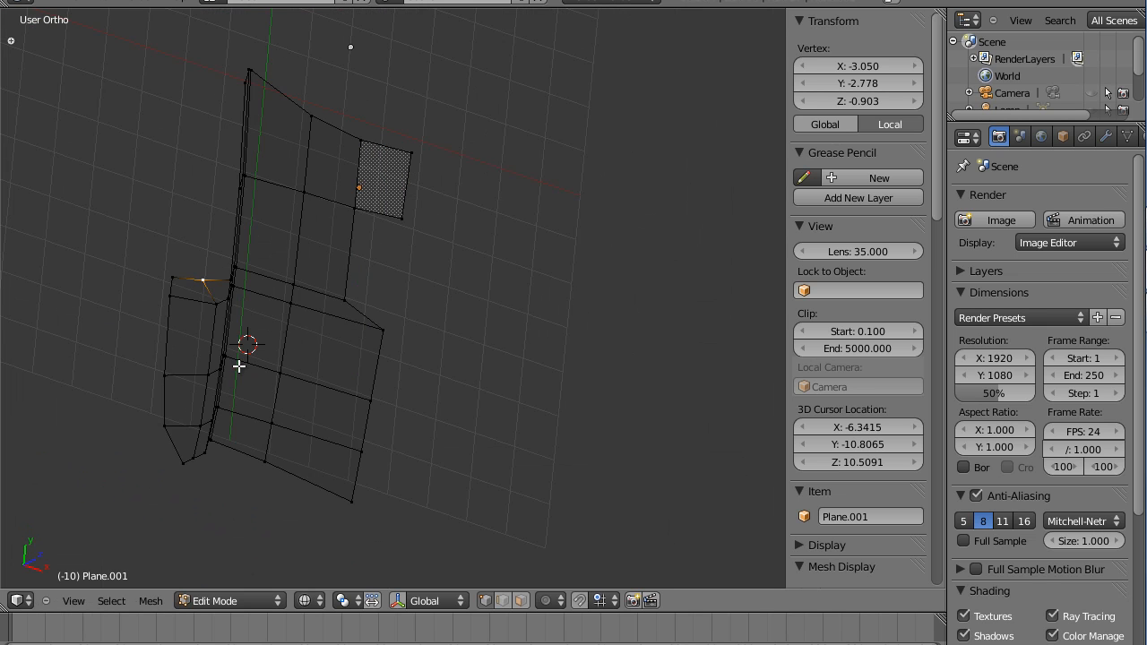
click(73, 600)
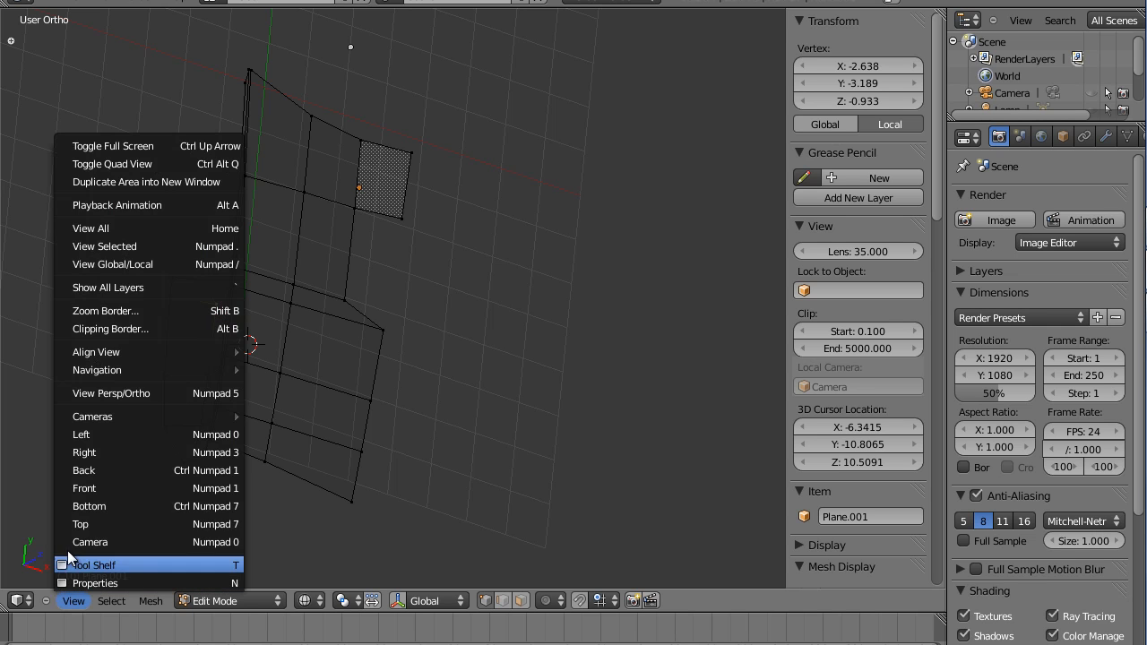
click(77, 520)
key(g)
key(x)
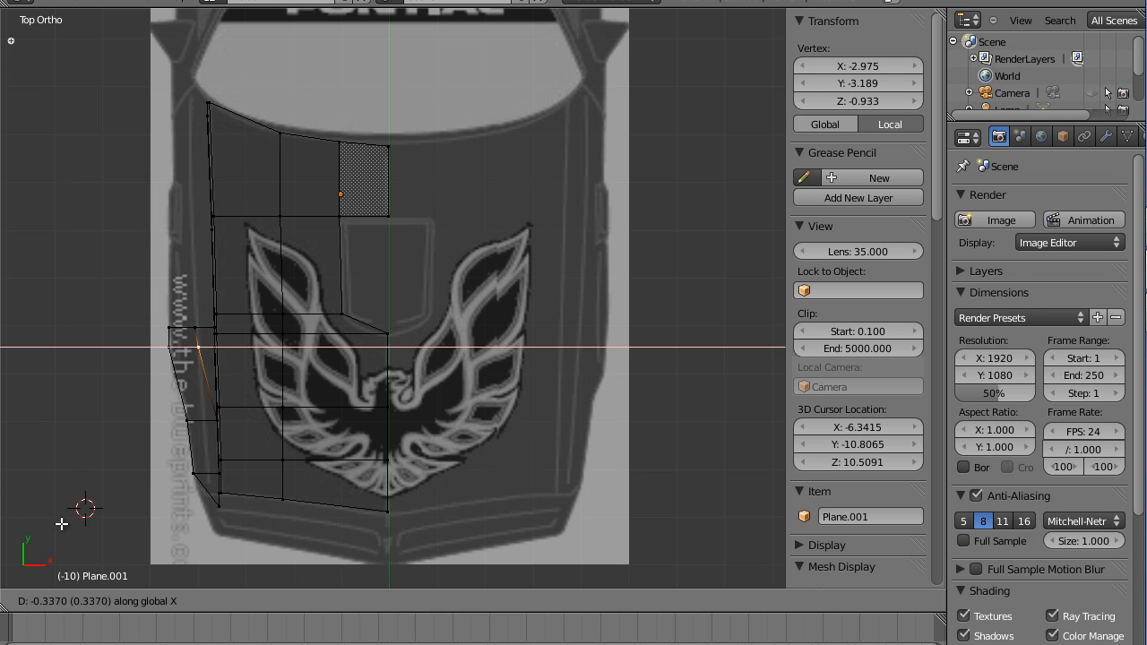
click(61, 523)
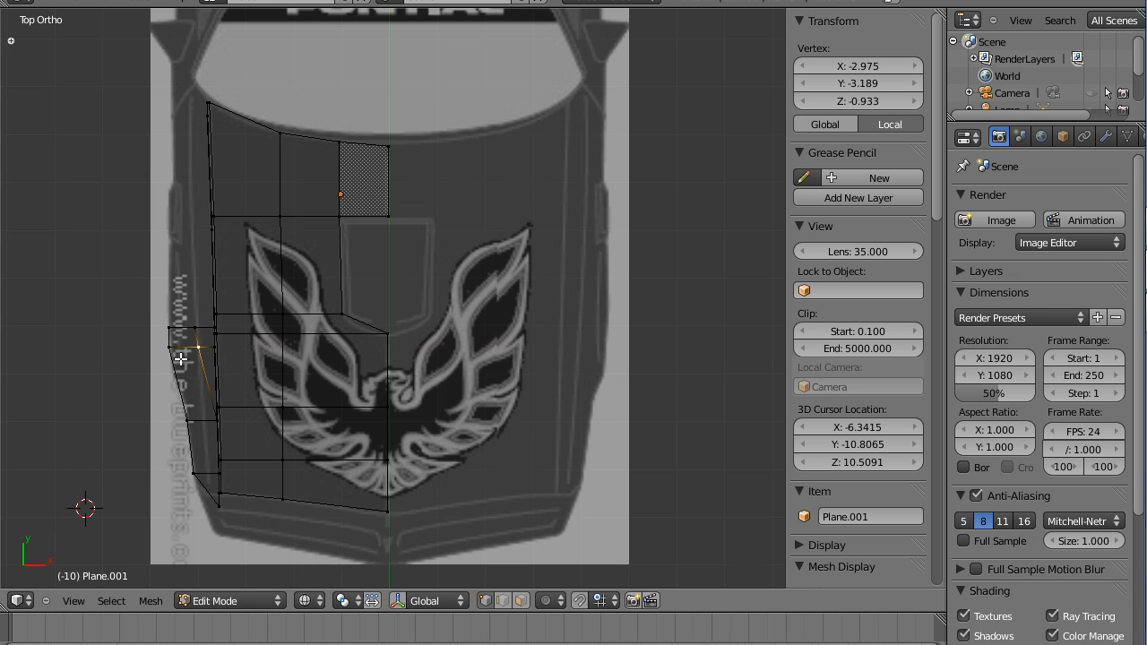
Move the rearmost middle-row vertex back inward about 0.06 along X to line up with its neighbour.
right_click(193, 329)
key(g)
key(x)
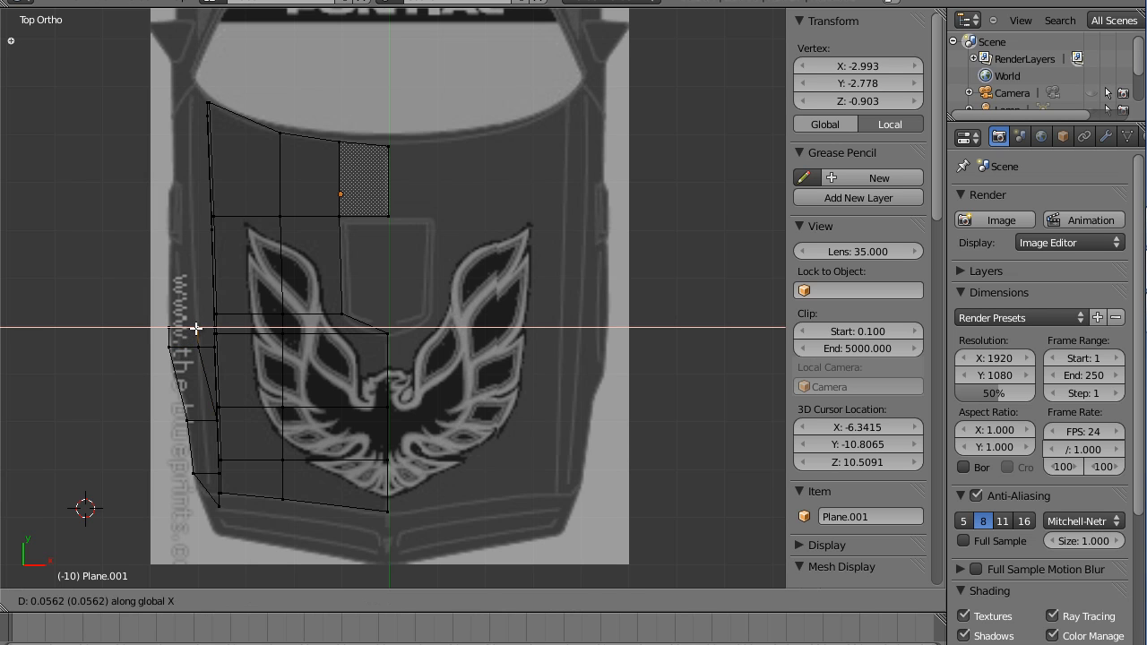
click(197, 328)
Select the fender's middle-row vertex third from the rear and move it outward about 0.26 along negative X in the top view.
middle_drag(246, 272, 227, 375)
right_click(206, 421)
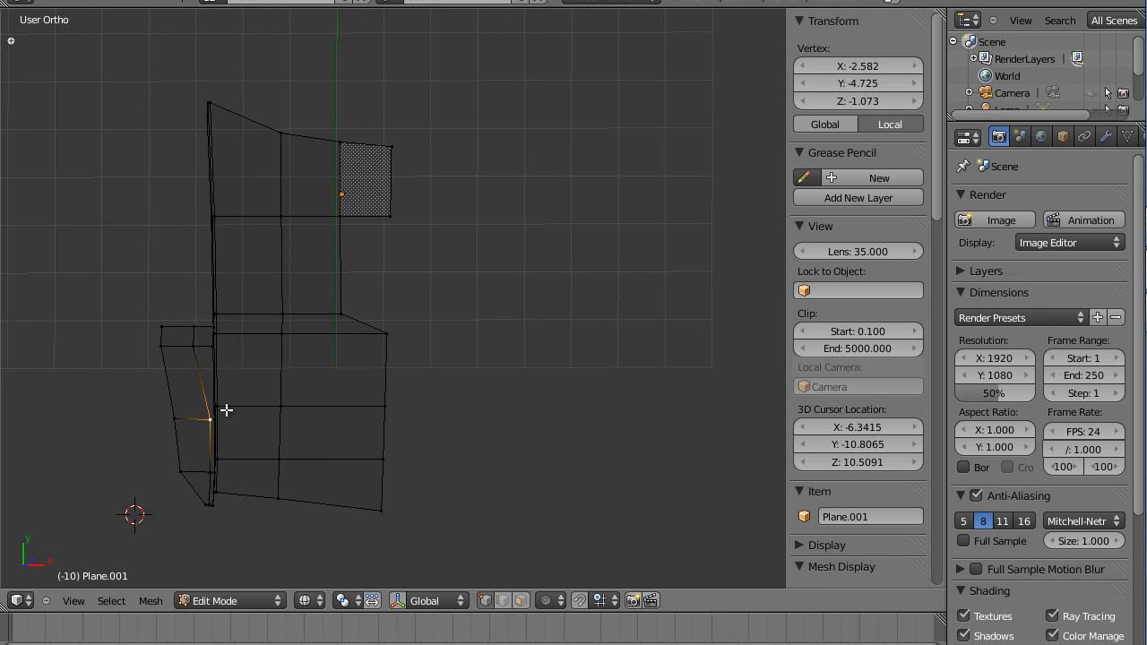
key(g)
key(x)
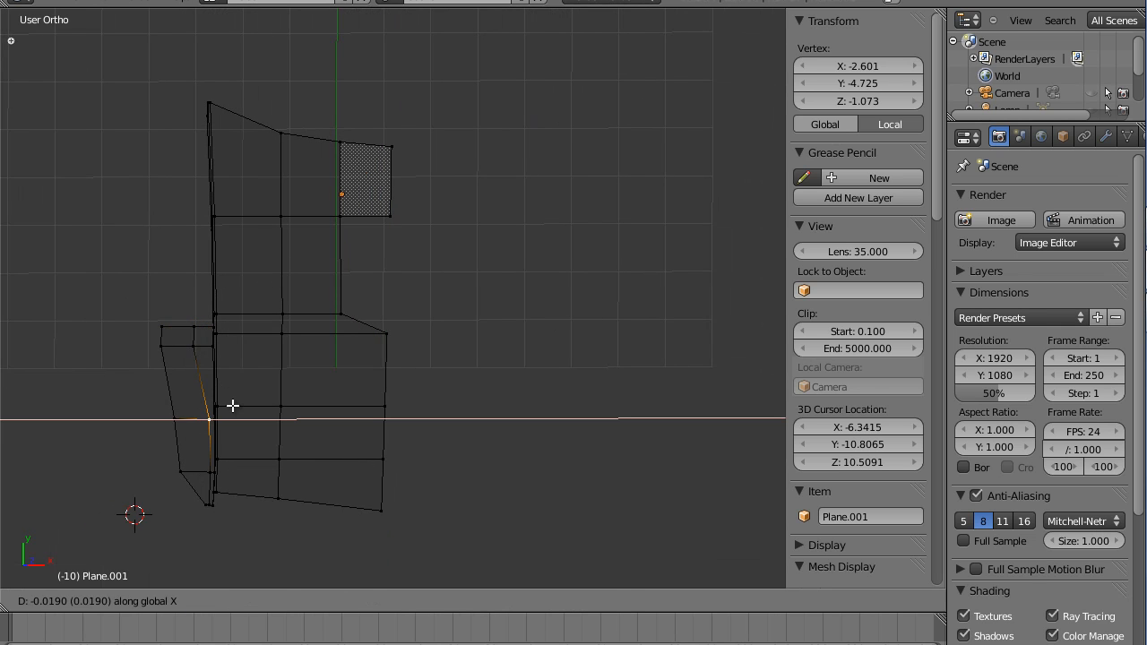
click(235, 404)
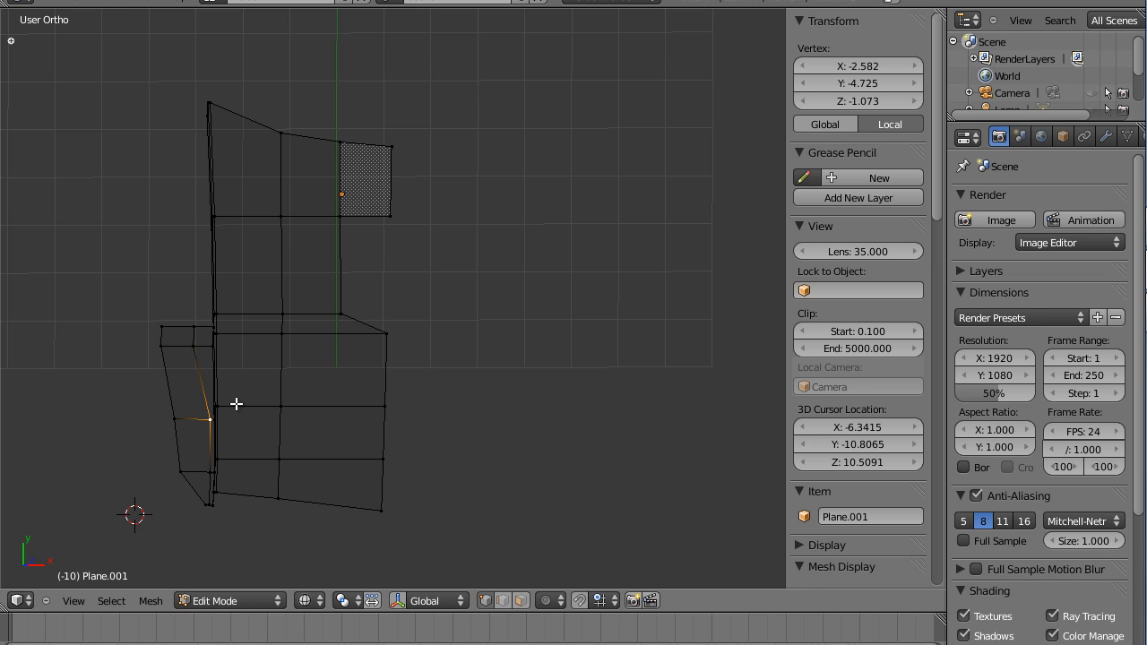
click(74, 601)
click(83, 523)
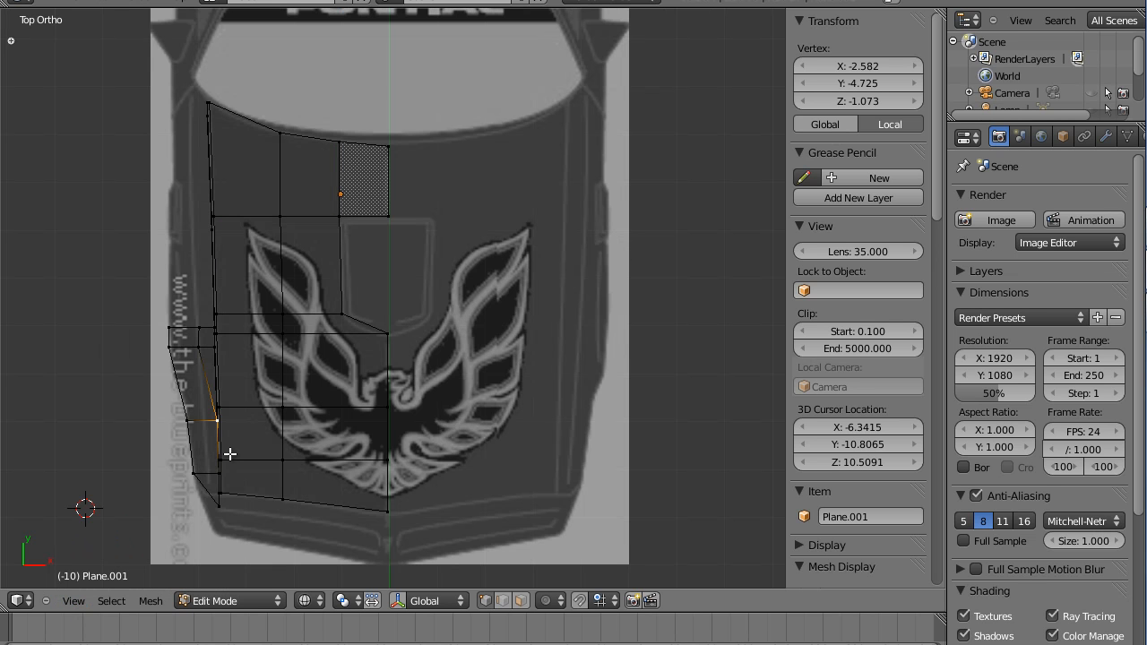
key(g)
key(x)
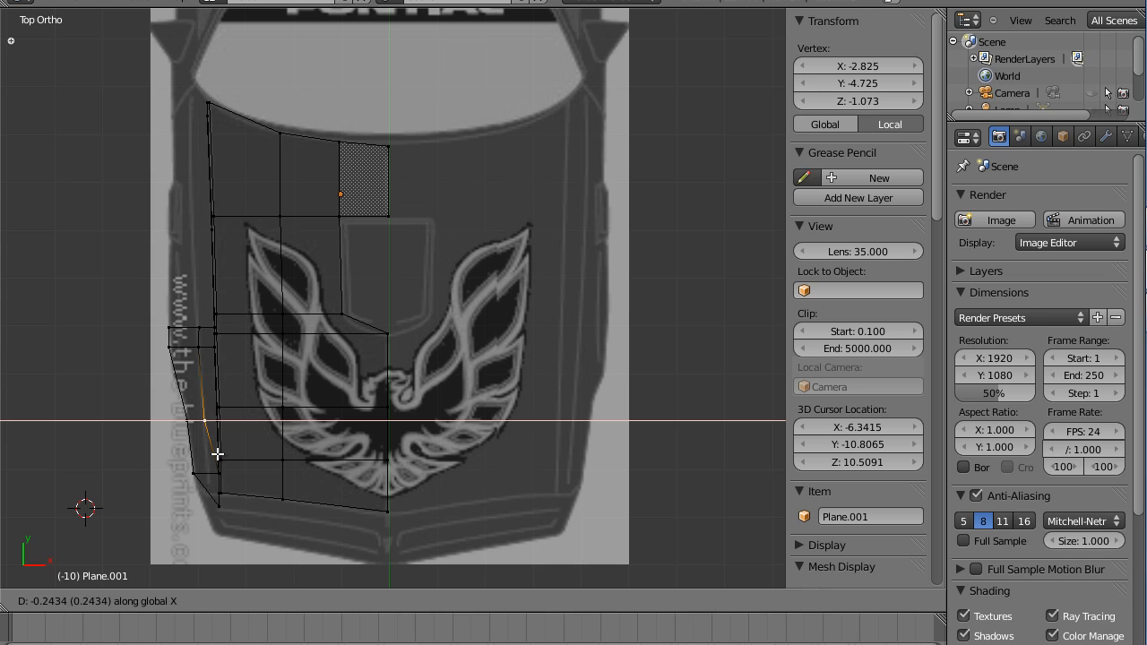
click(217, 455)
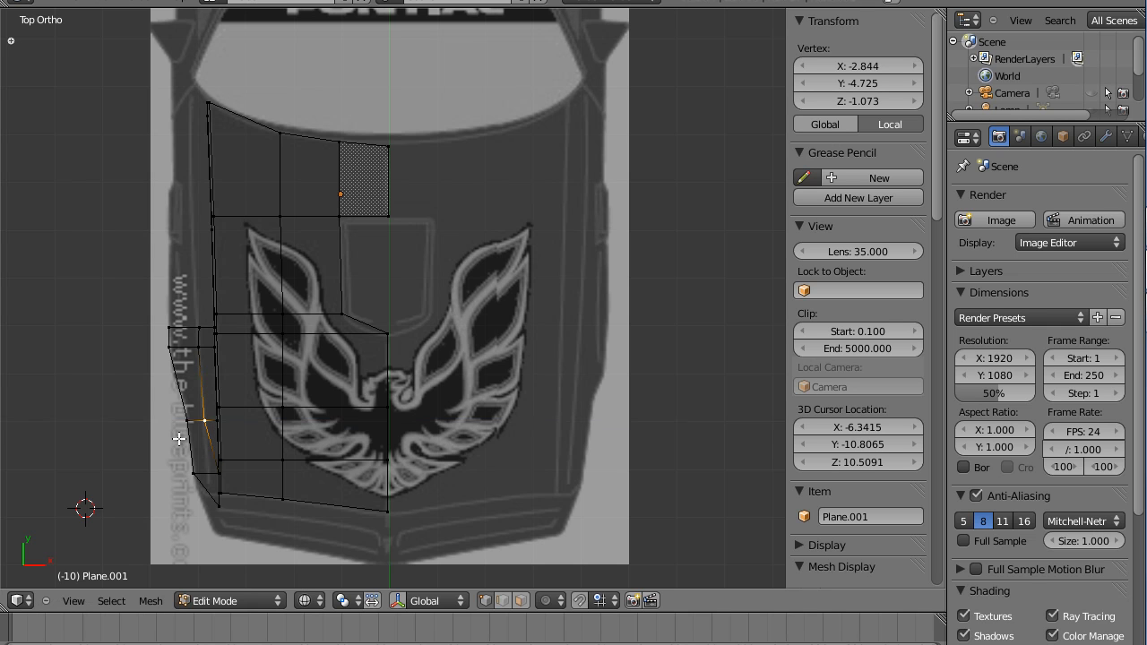
Select the fender's middle-row vertex fourth from the rear and move it outward about 0.19 along negative X in the top view.
middle_drag(181, 437, 214, 431)
right_click(219, 485)
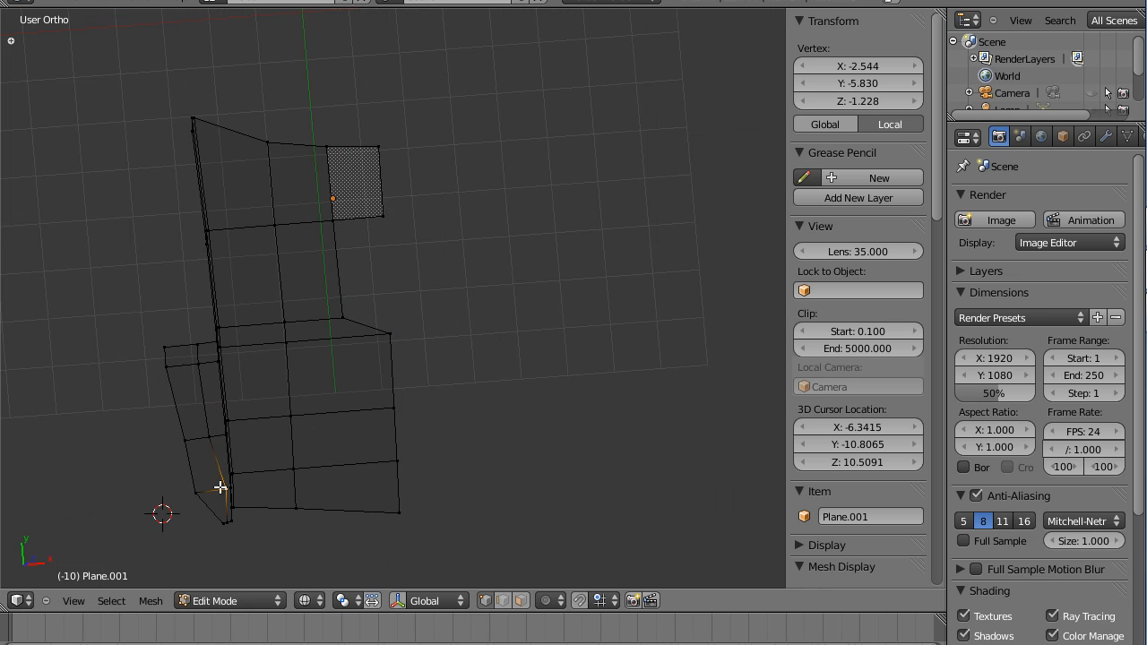
click(74, 601)
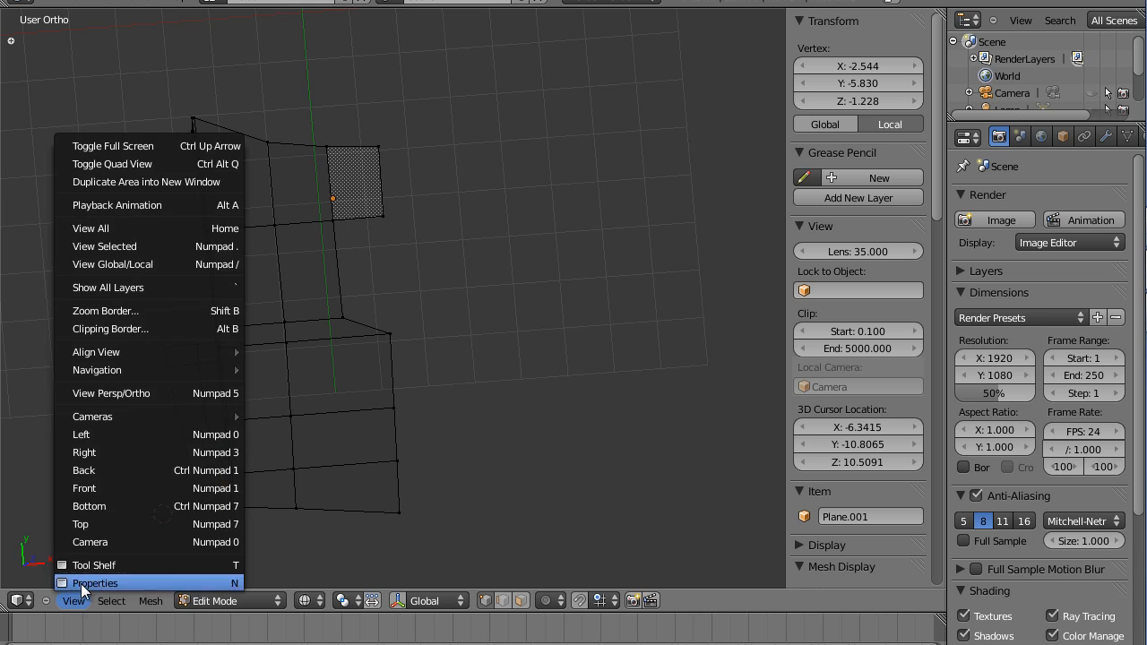
click(101, 526)
key(g)
key(x)
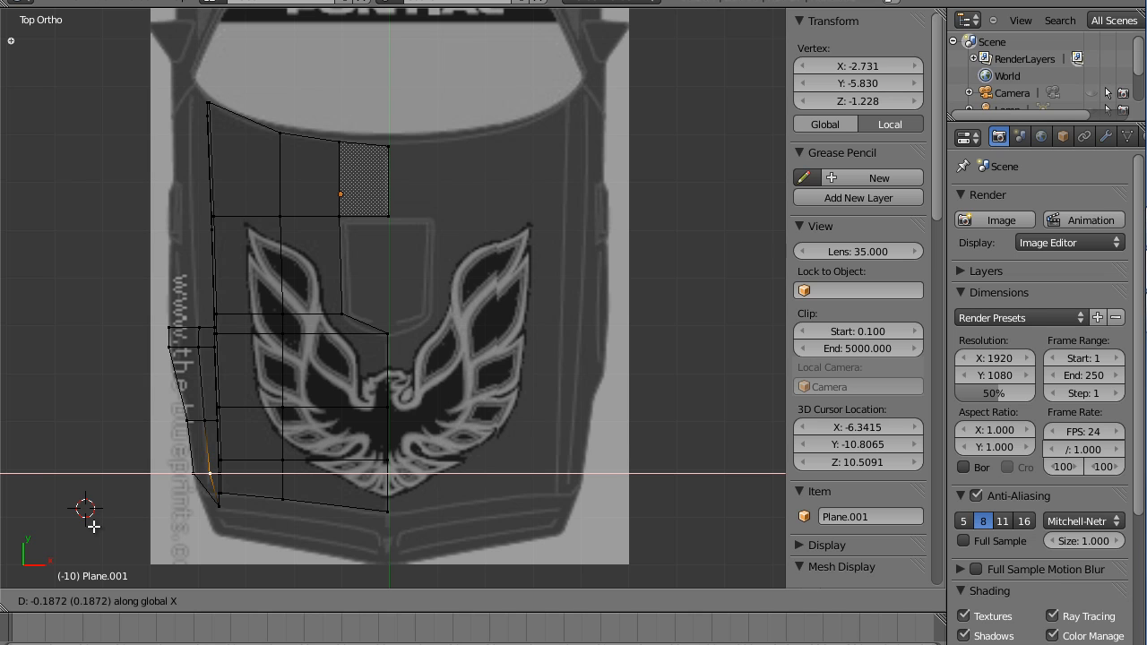
click(93, 526)
Check the mesh in Object Mode and Weight Paint mode, returning to Edit Mode.
key(Tab)
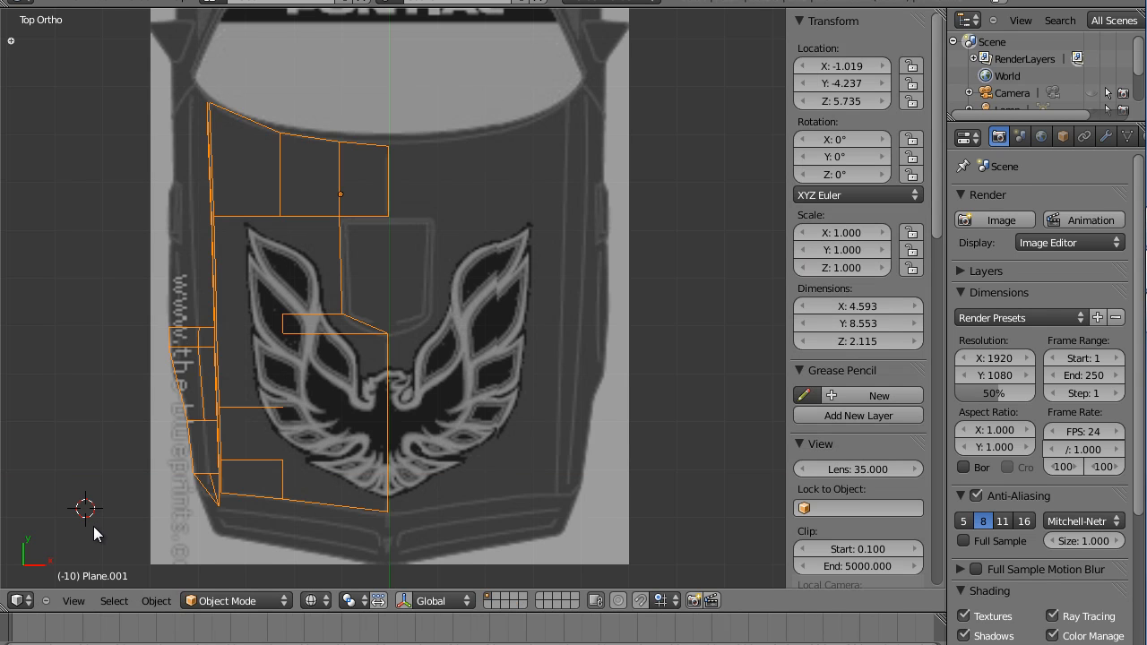
key(Tab)
click(202, 601)
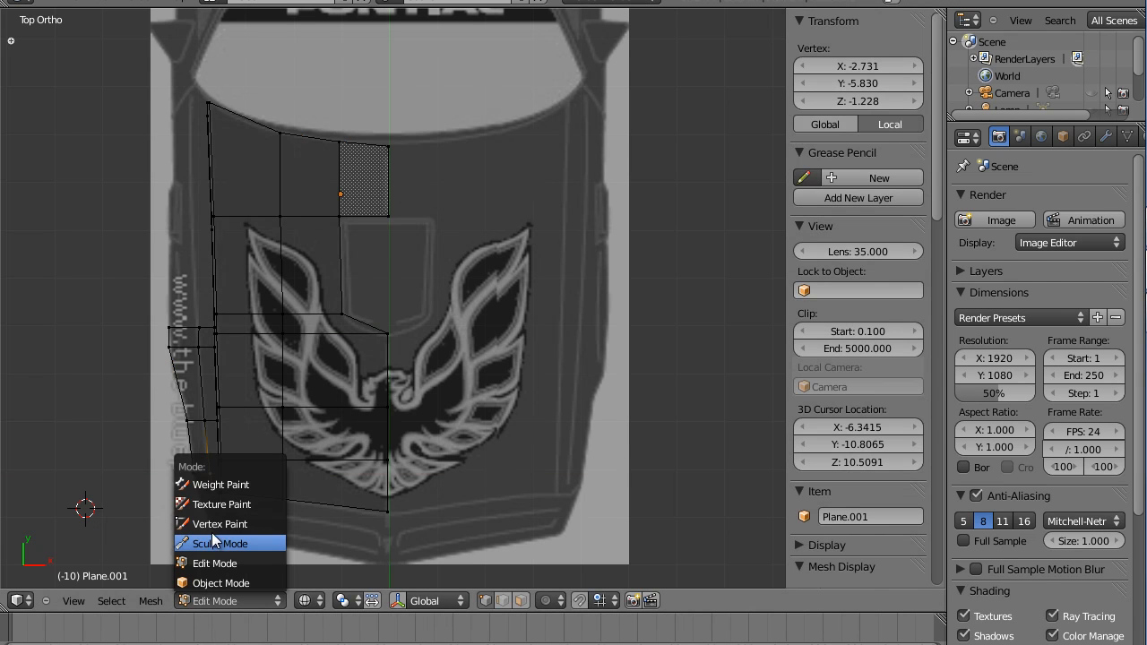
click(218, 487)
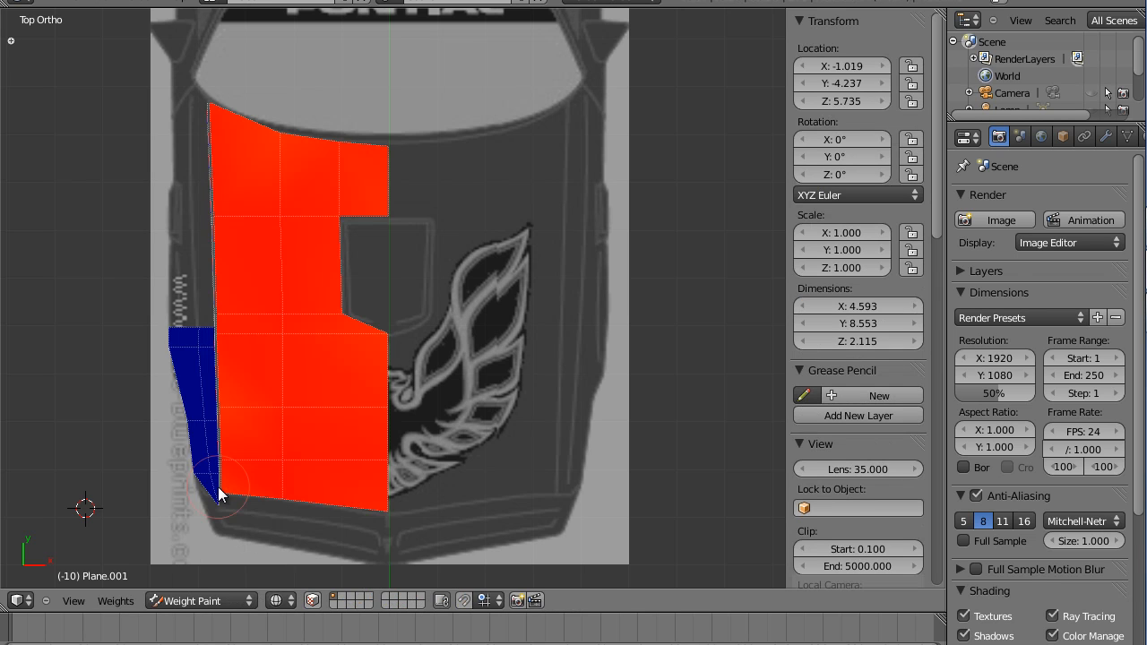
key(Tab)
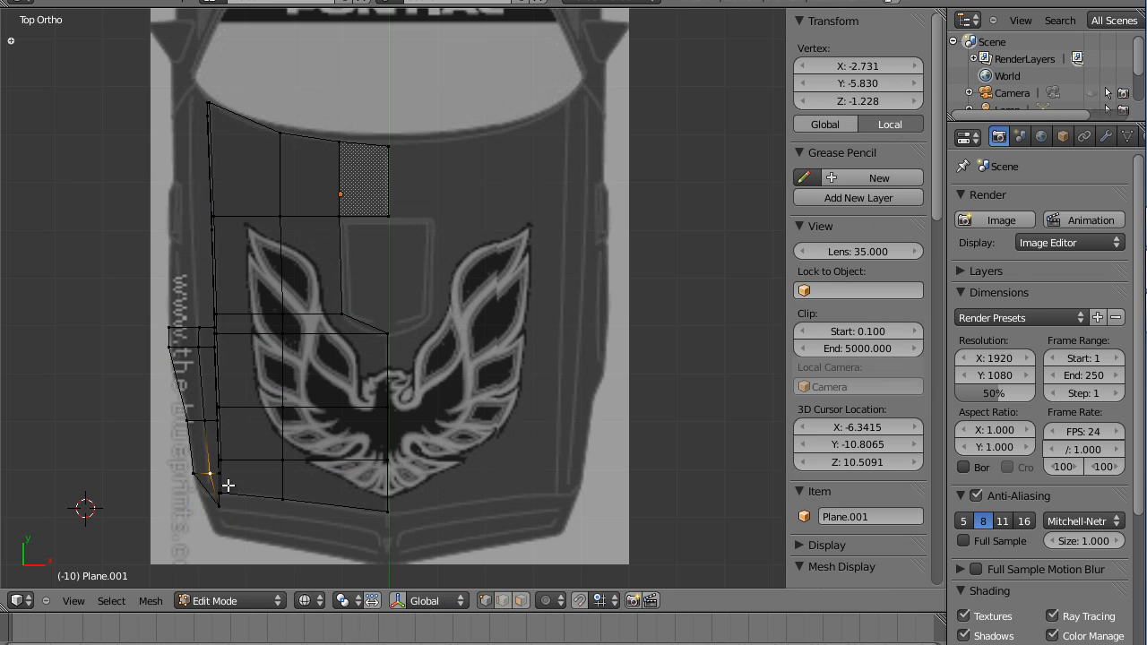
Select the four rear vertices of the fender's upper row and move them outward about 0.11 along negative X in the top view.
middle_drag(286, 502, 422, 397)
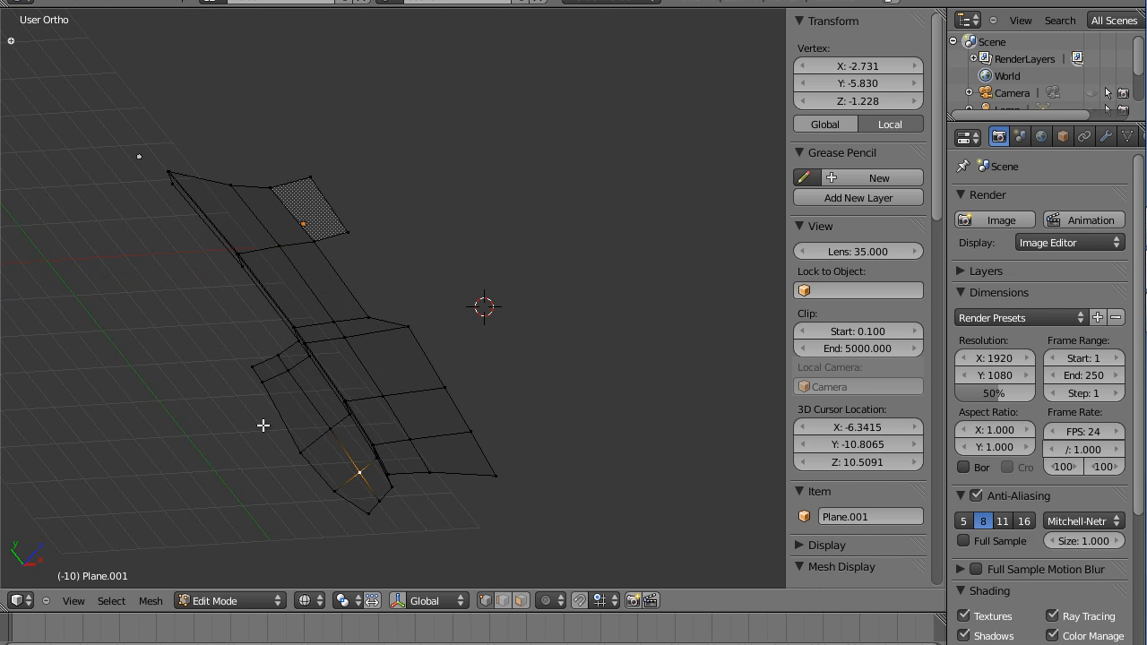
right_click(293, 345)
shift+right_click(303, 359)
shift+right_click(342, 415)
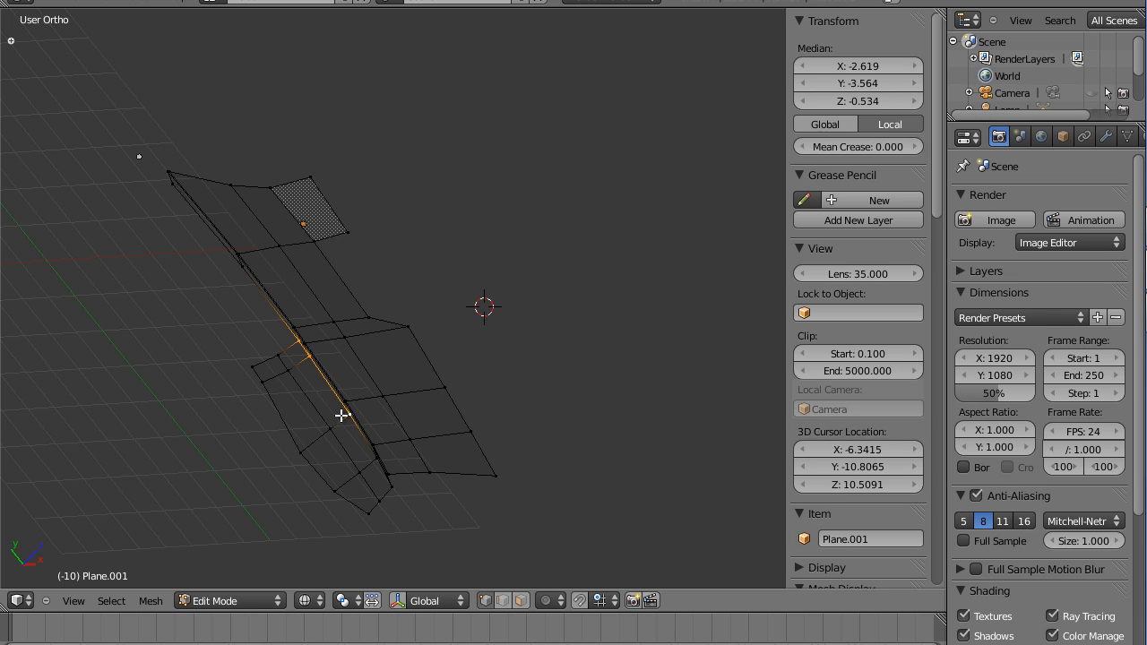
shift+right_click(371, 461)
click(73, 602)
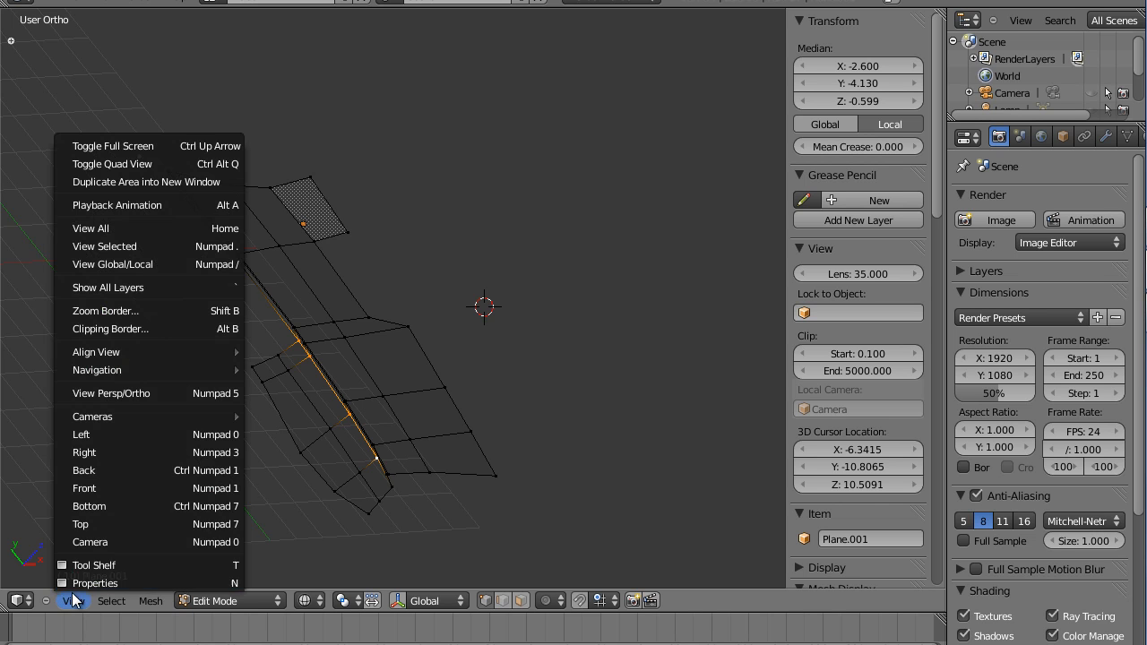
click(84, 524)
key(g)
key(x)
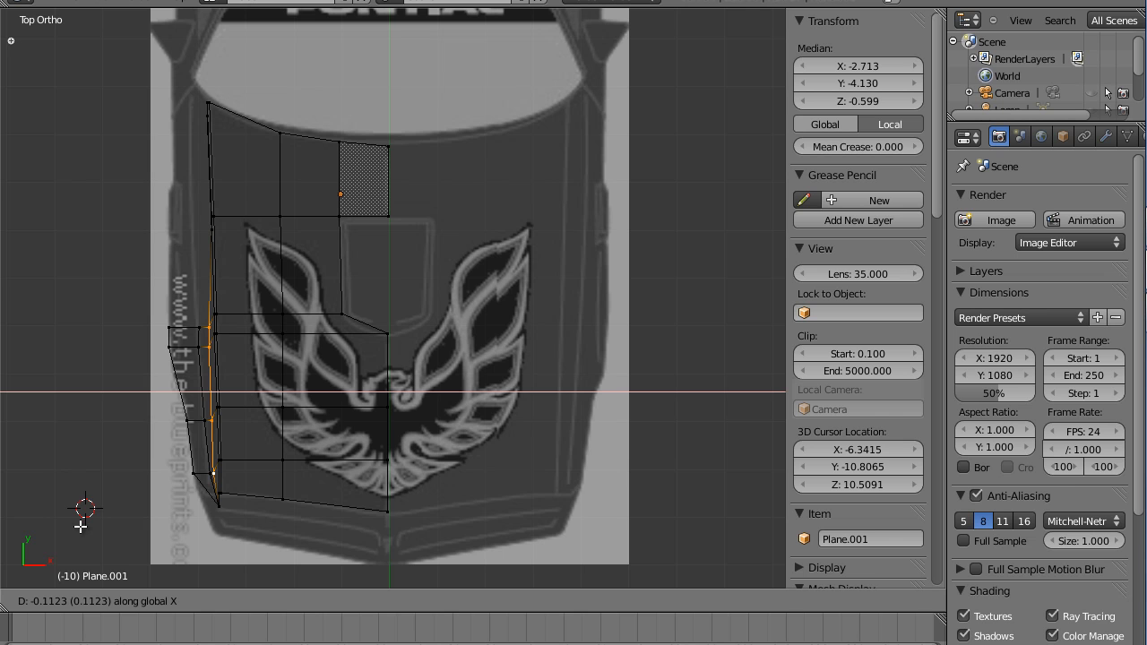
click(81, 527)
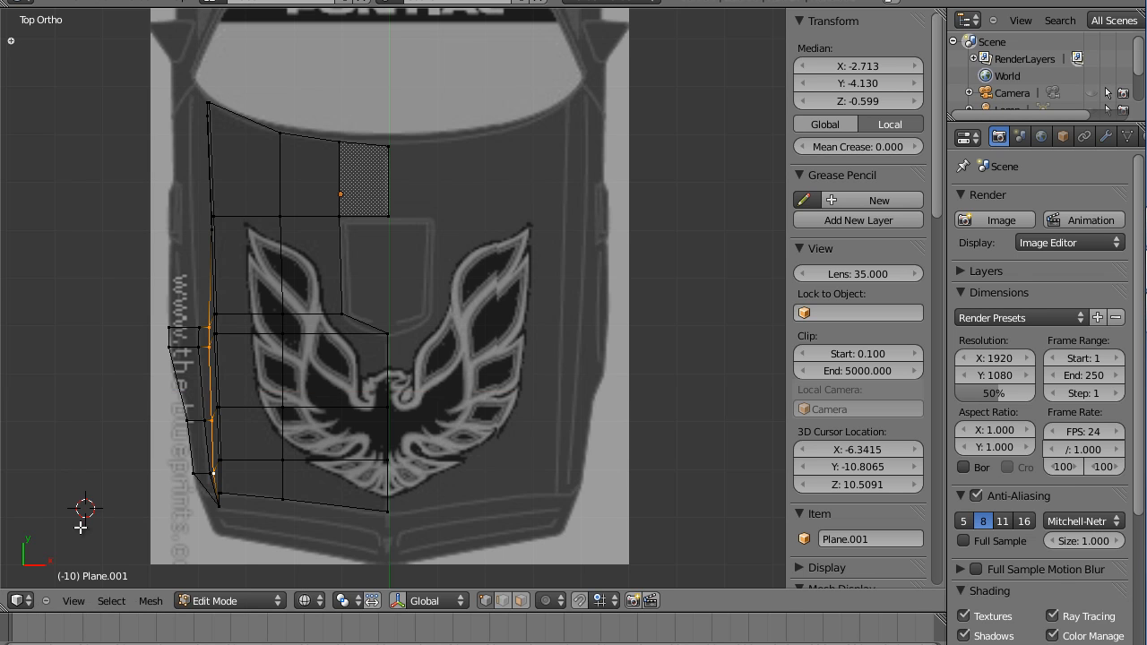
Compare the fender with the left and top blueprints and inspect its shaded surface in Weight Paint mode, returning to Edit Mode.
click(69, 602)
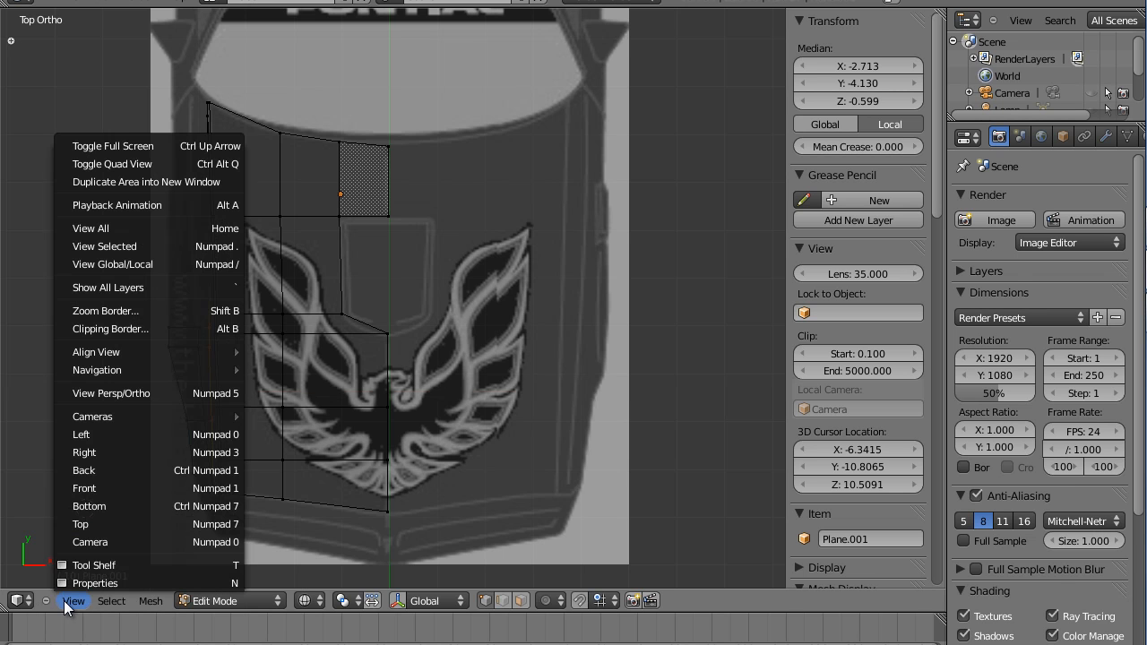
click(92, 435)
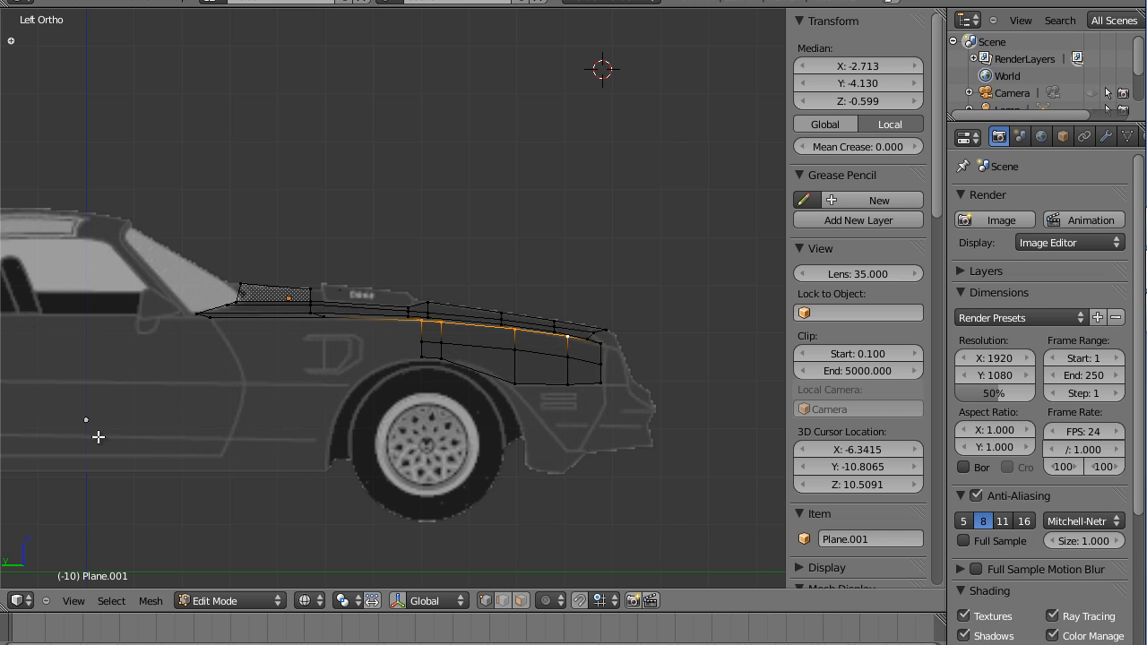
click(74, 601)
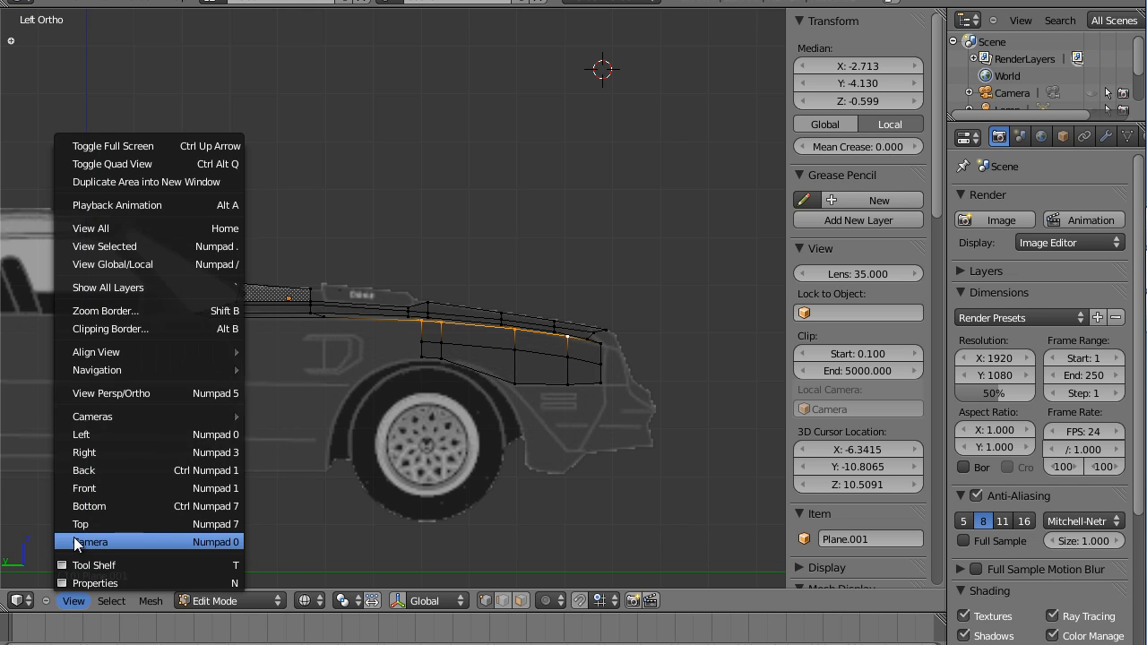
click(79, 524)
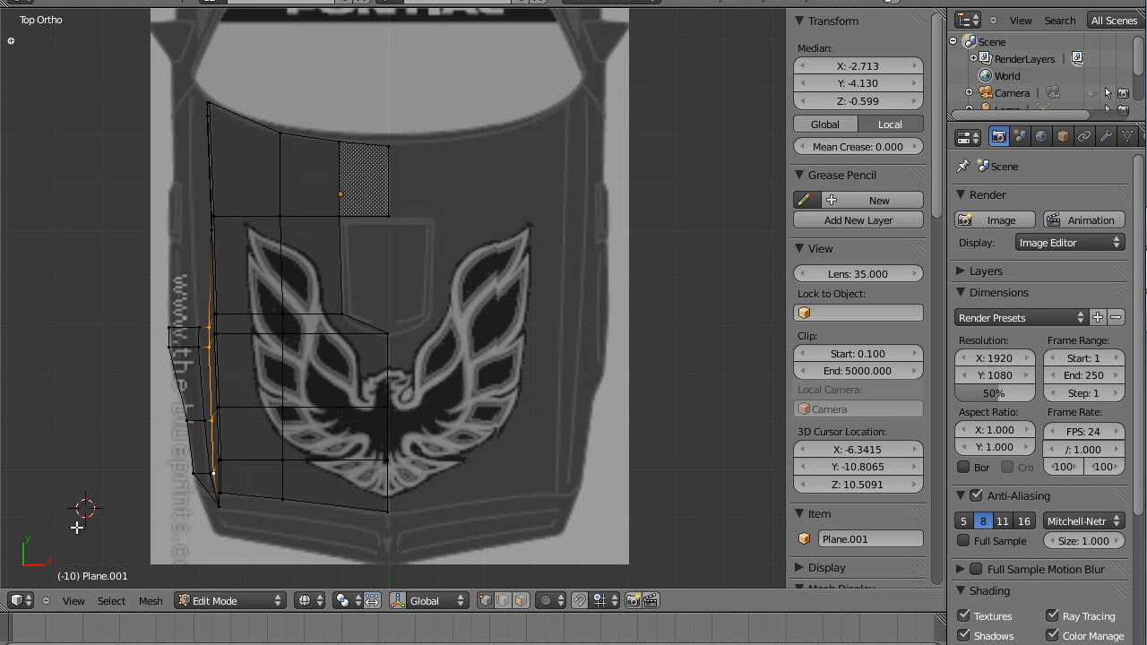
key(Tab)
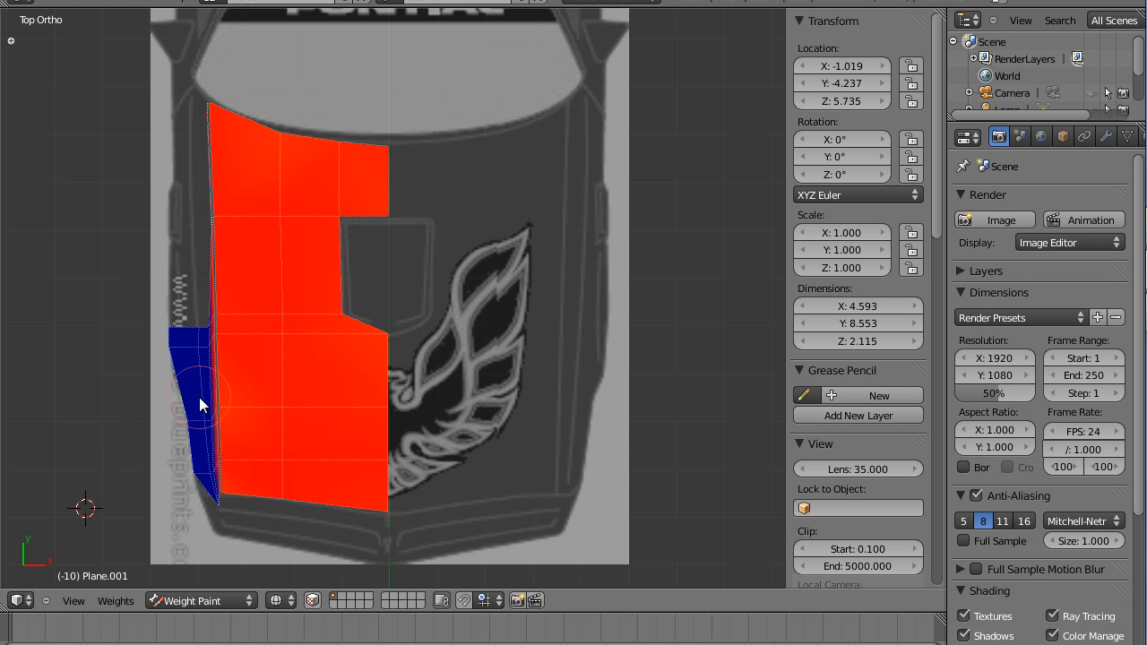
mouse_move(231, 415)
middle_down()
mouse_move(257, 356)
mouse_move(302, 314)
mouse_move(287, 300)
mouse_move(221, 295)
mouse_move(221, 422)
middle_up()
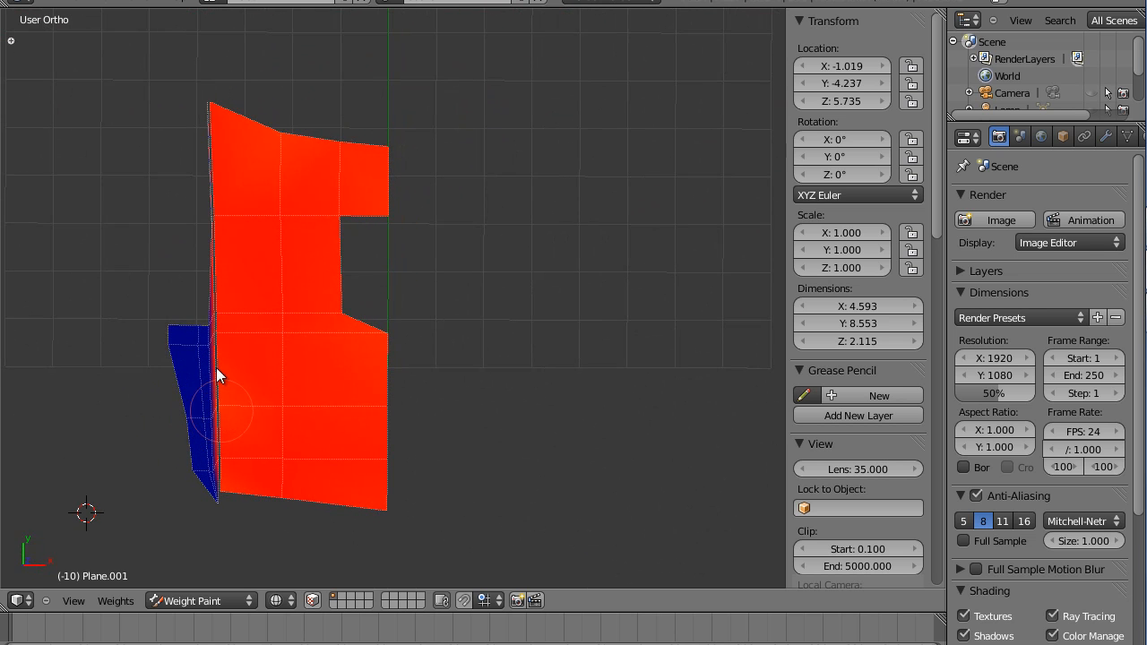
key(Tab)
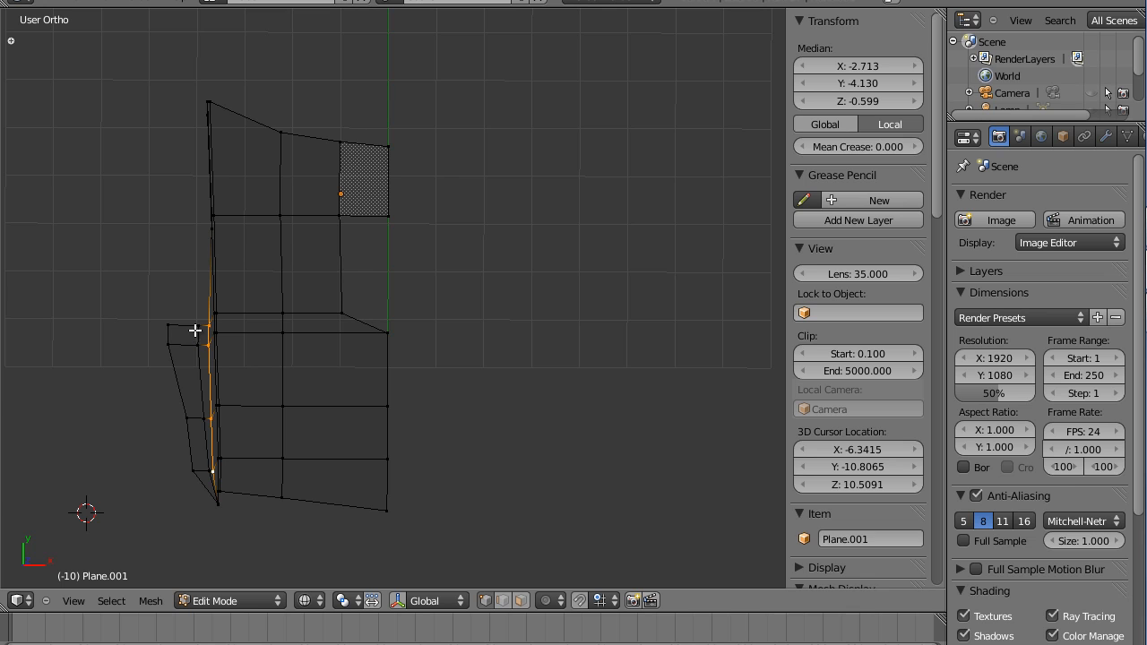
Select the four rear vertices of the fender's middle row and move them outward about 0.21 along negative X.
right_click(197, 334)
shift+right_click(197, 346)
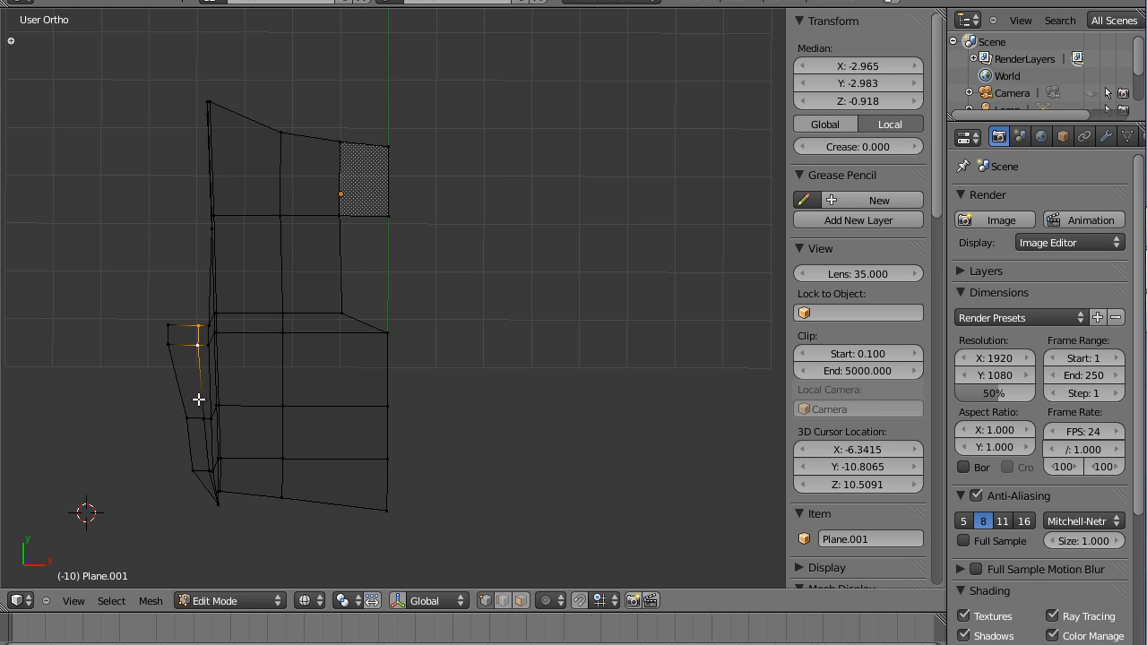
shift+right_click(200, 417)
shift+right_click(204, 471)
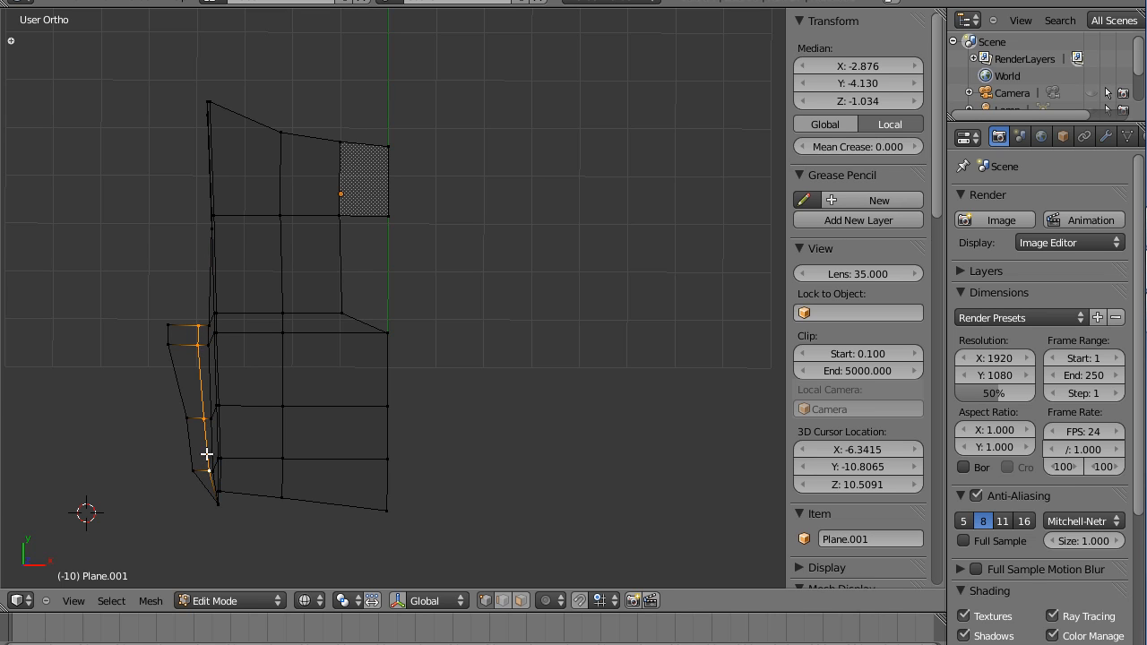
key(g)
key(x)
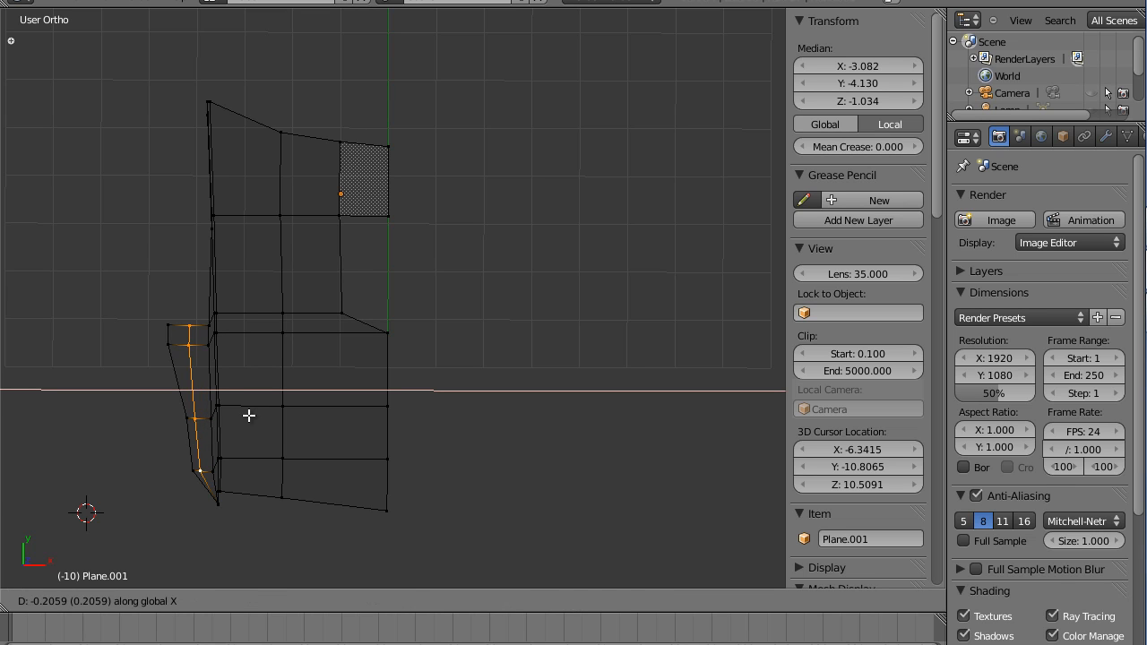
click(248, 415)
Reselect the four rear upper-row fender vertices and move them outward about another 0.11 along negative X.
right_click(203, 327)
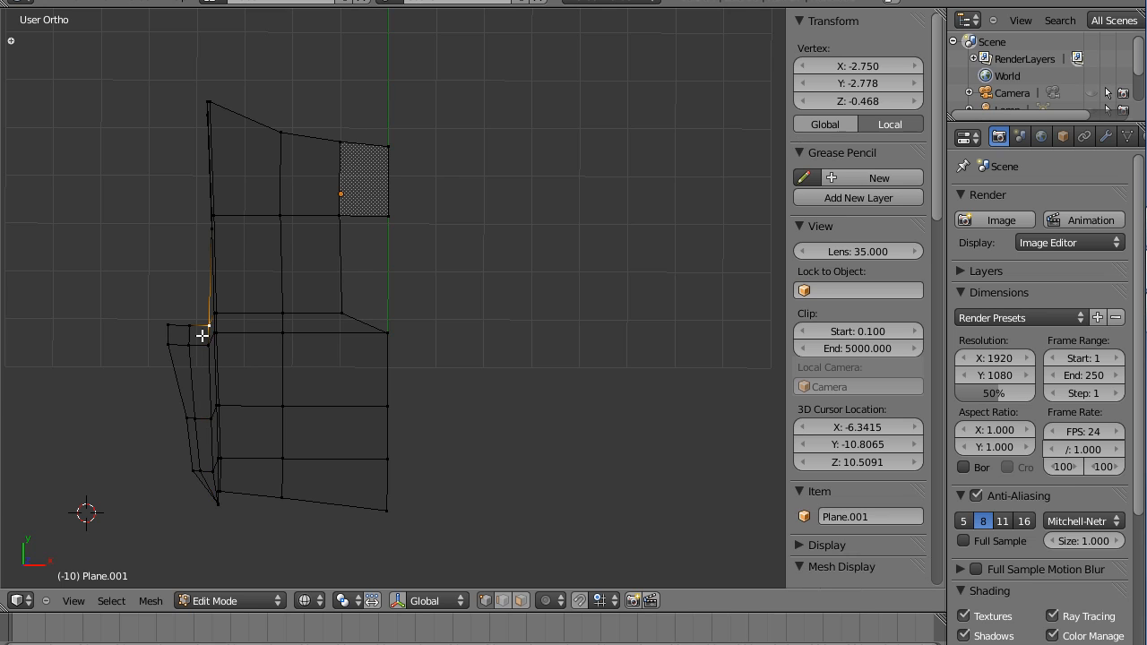
ctrl+right_click(207, 418)
ctrl+right_click(208, 466)
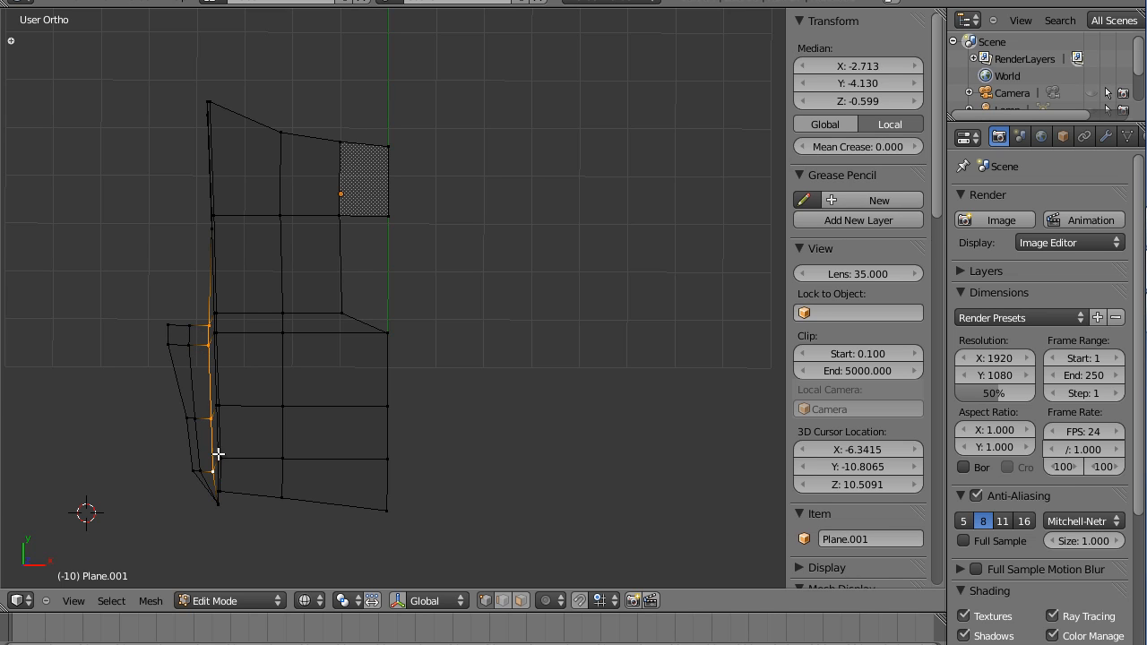
key(g)
key(x)
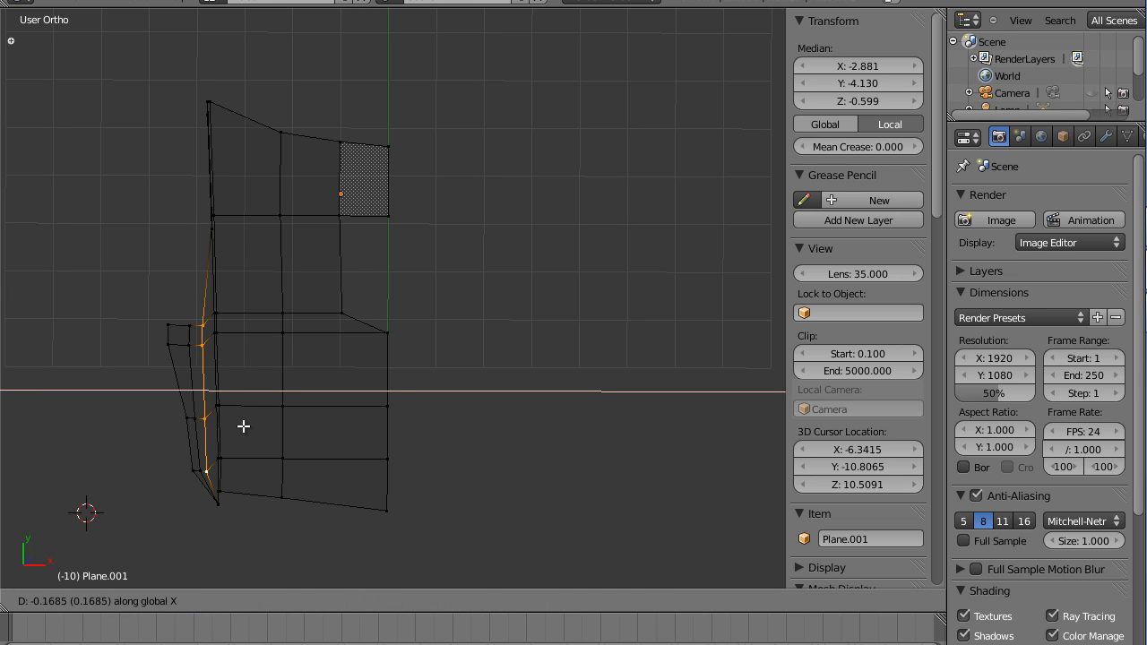
click(243, 427)
Inspect the fender's bulge from several angles, both as wireframe and as a shaded surface in Weight Paint mode.
middle_drag(297, 403, 264, 403)
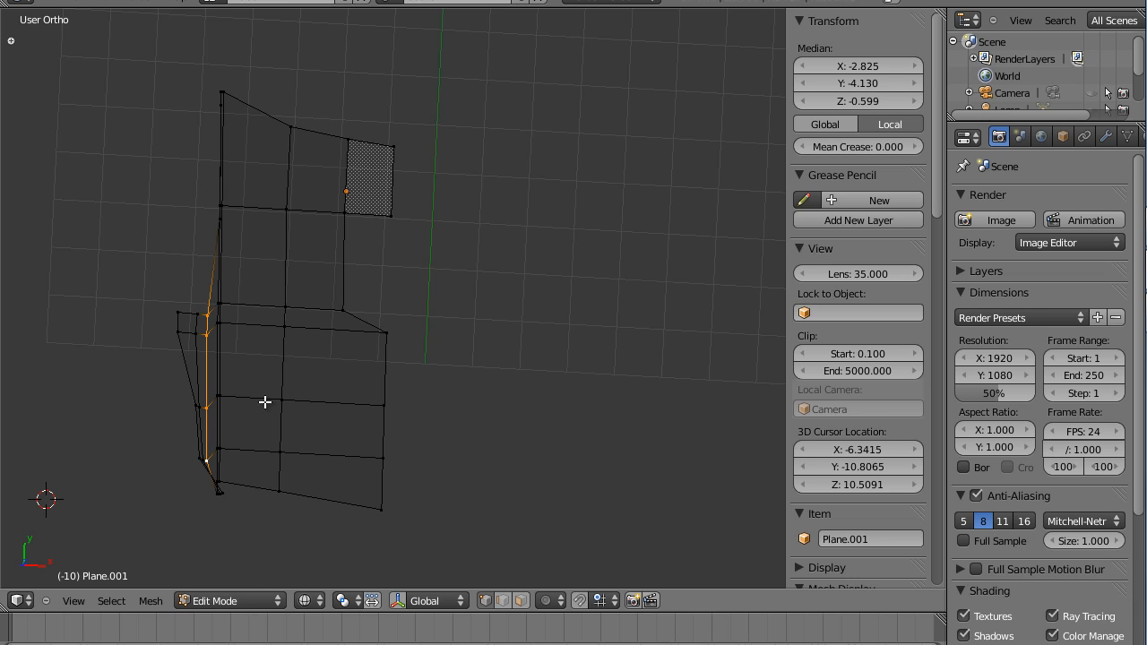
key(Tab)
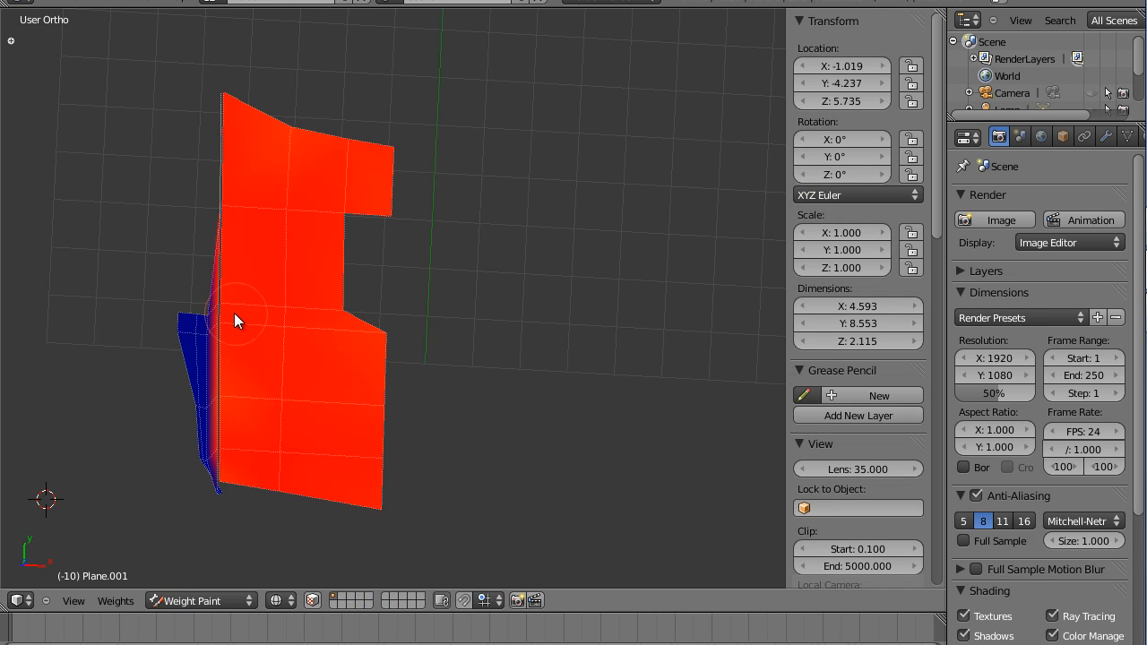
middle_drag(225, 317, 289, 358)
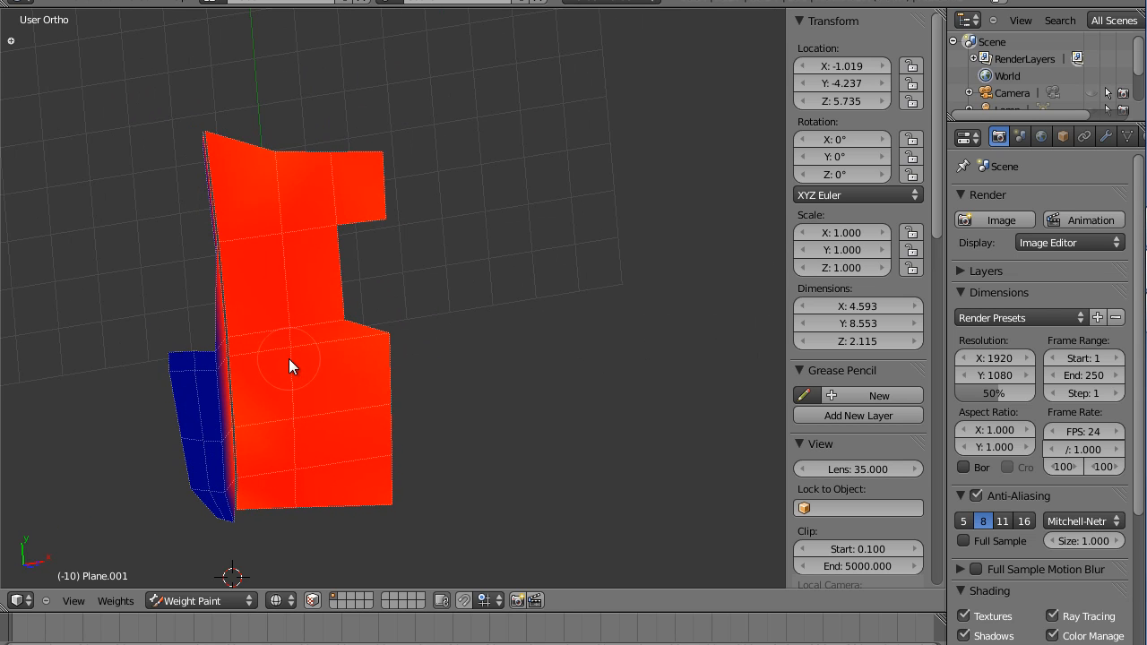
key(Tab)
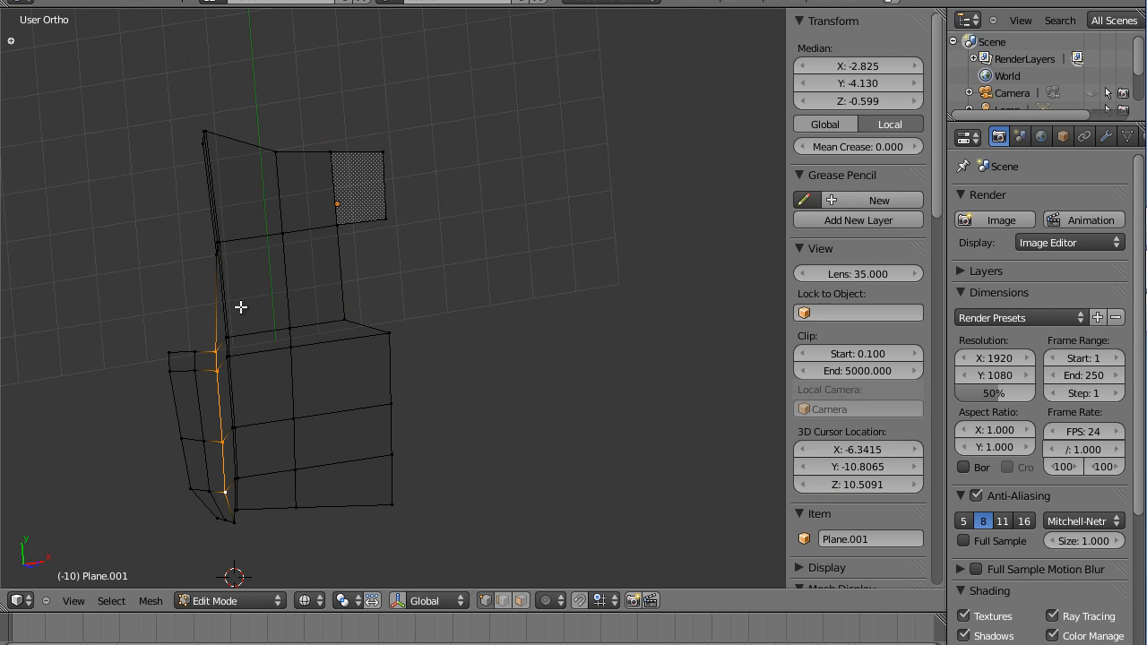
Select the two rearmost vertices of the fender's upper edge and move them outward about 0.24 along negative X.
right_click(210, 259)
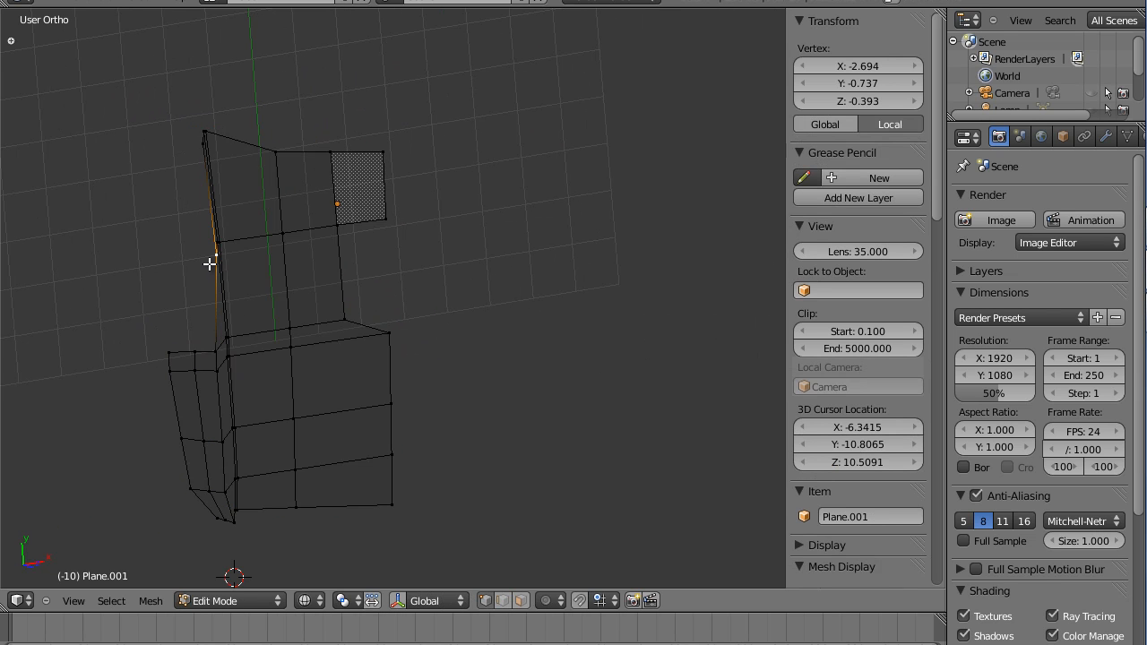
shift+right_click(191, 141)
key(g)
key(x)
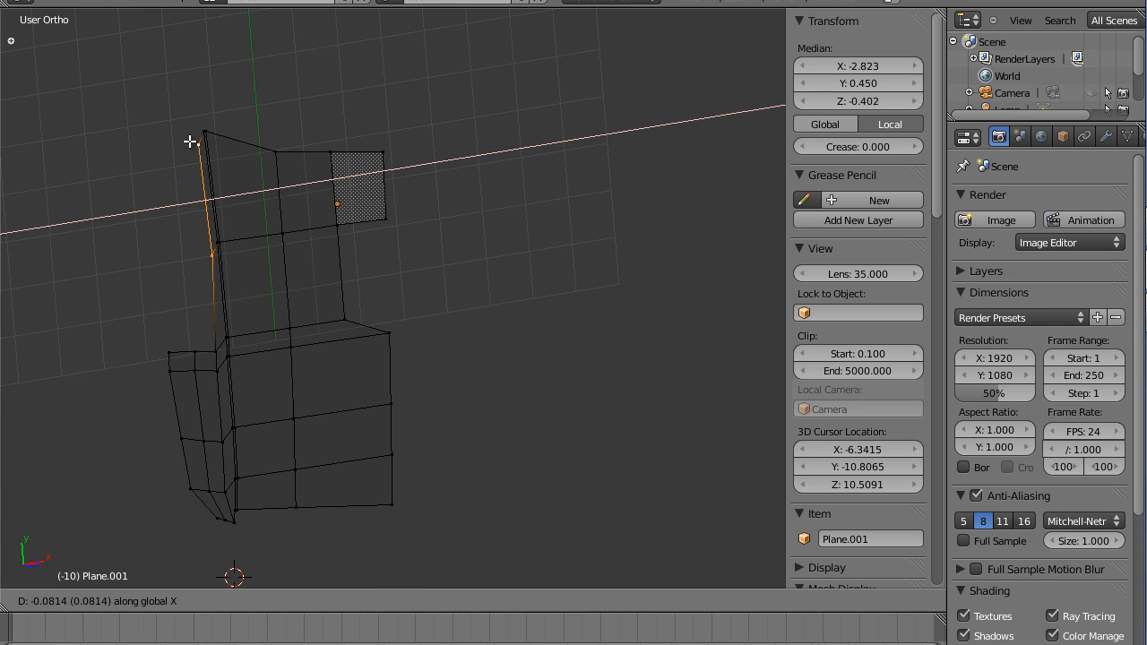
click(185, 141)
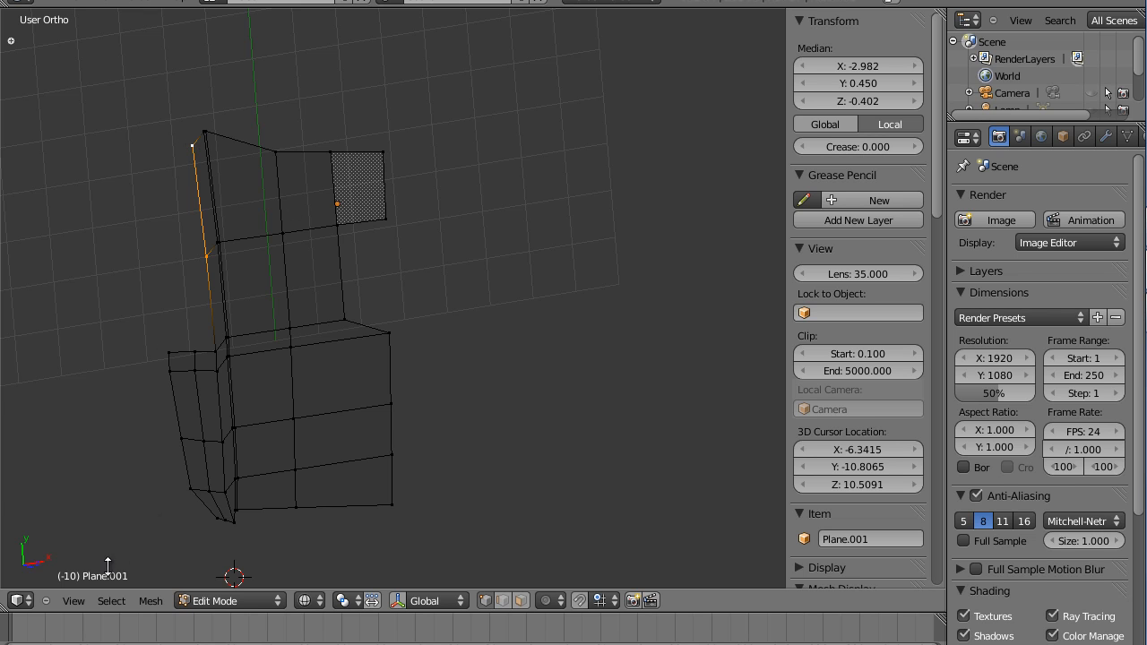
Against the left blueprint, extrude the upper-edge vertex above the side vent about 0.34 straight down along Z.
click(73, 600)
click(80, 525)
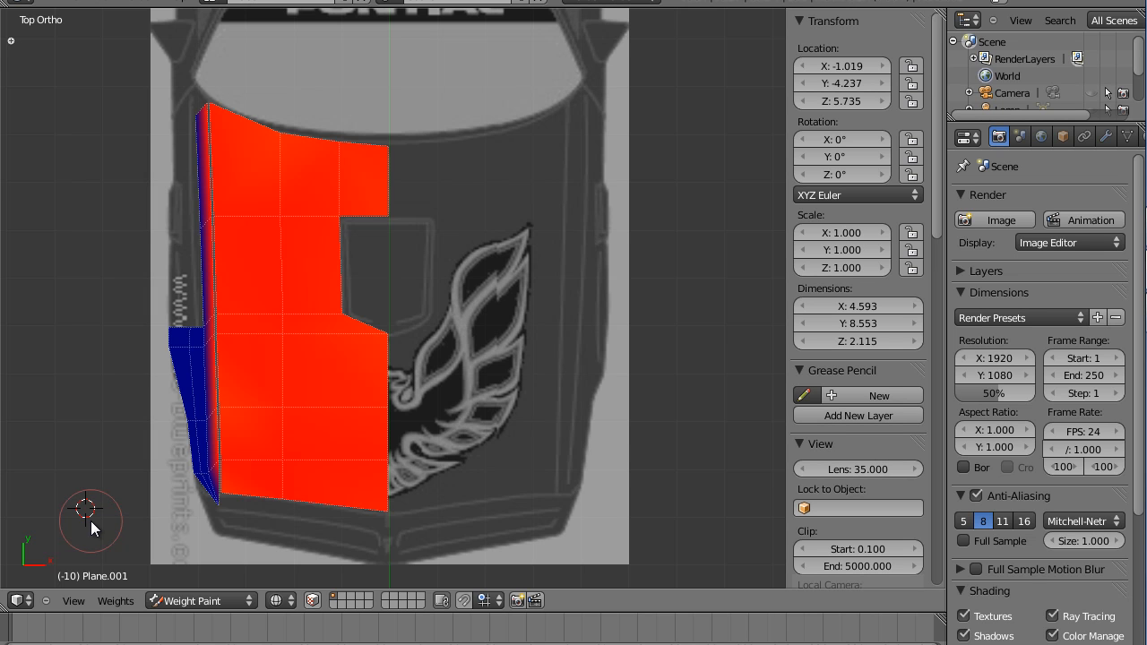
click(74, 601)
click(105, 430)
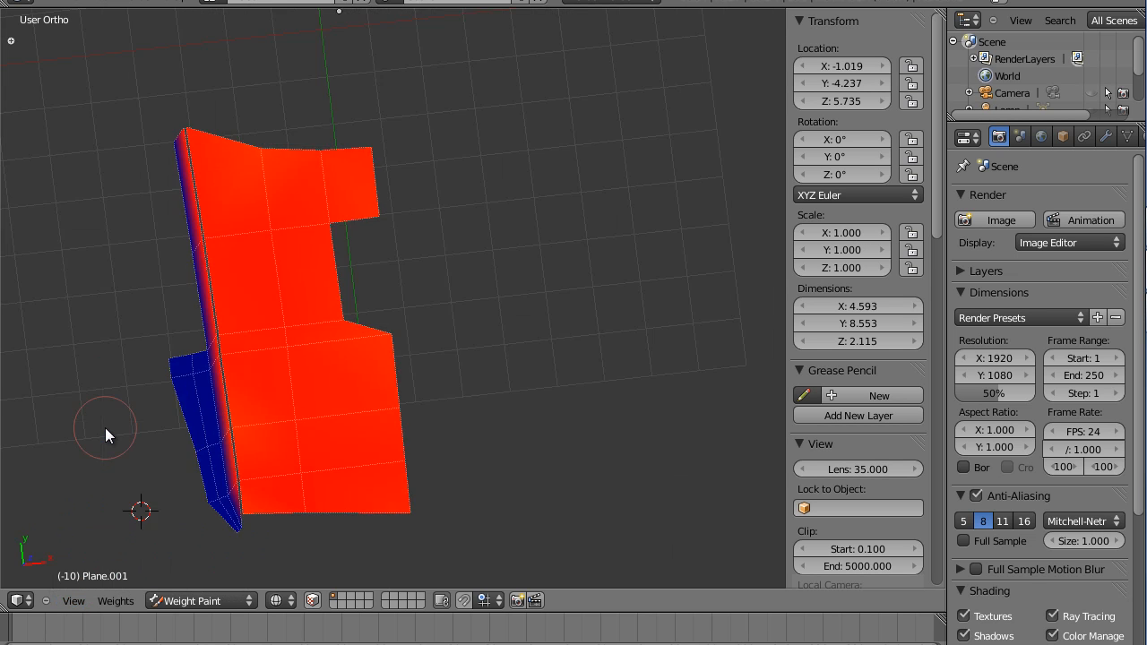
scroll(292, 373, up, 2)
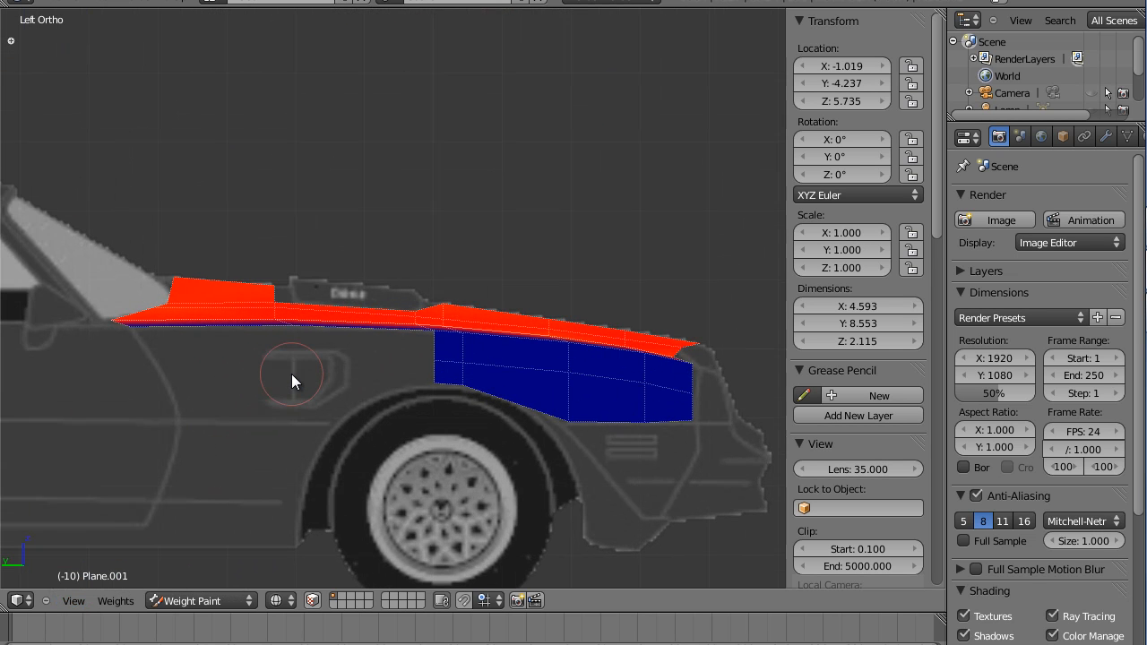
key(Tab)
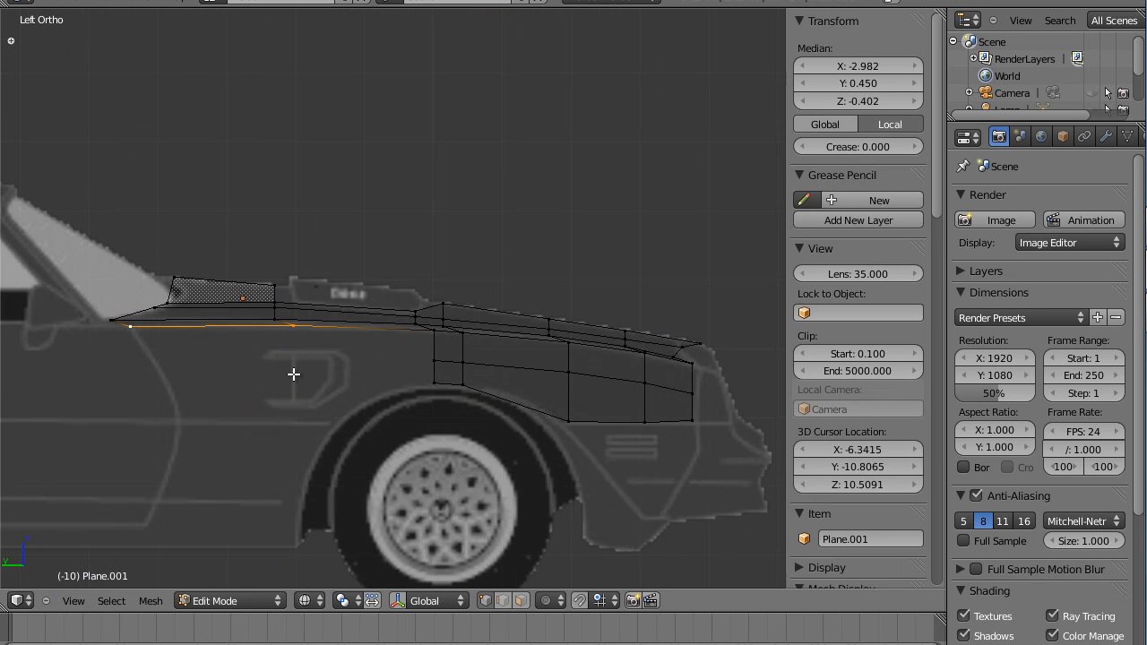
right_click(294, 328)
key(g)
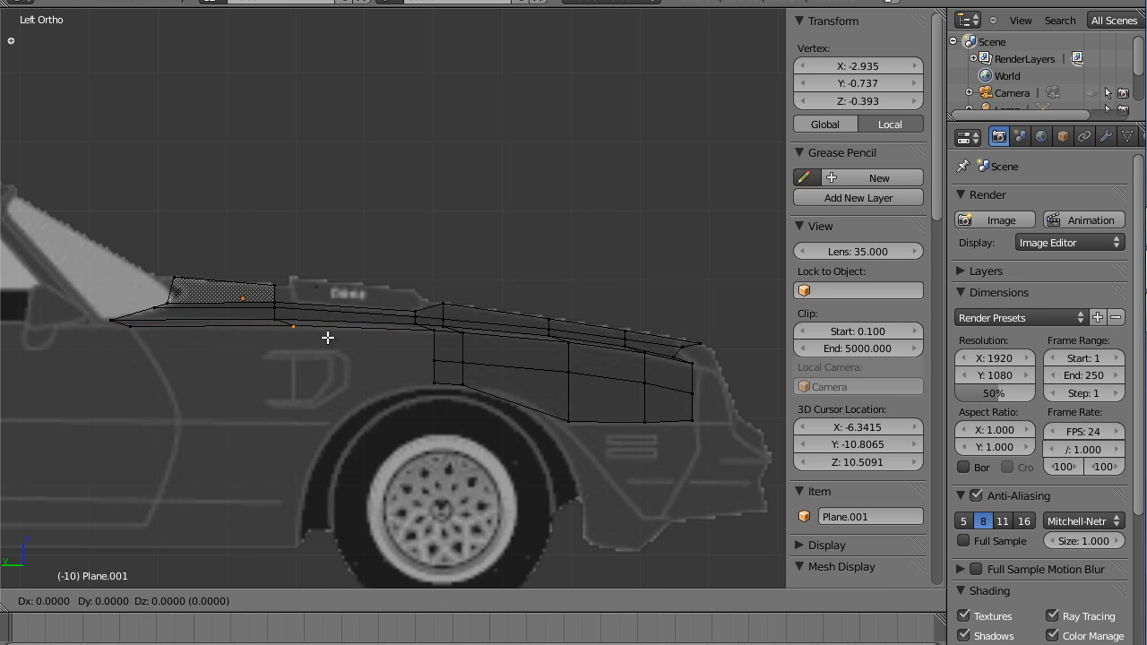
key(z)
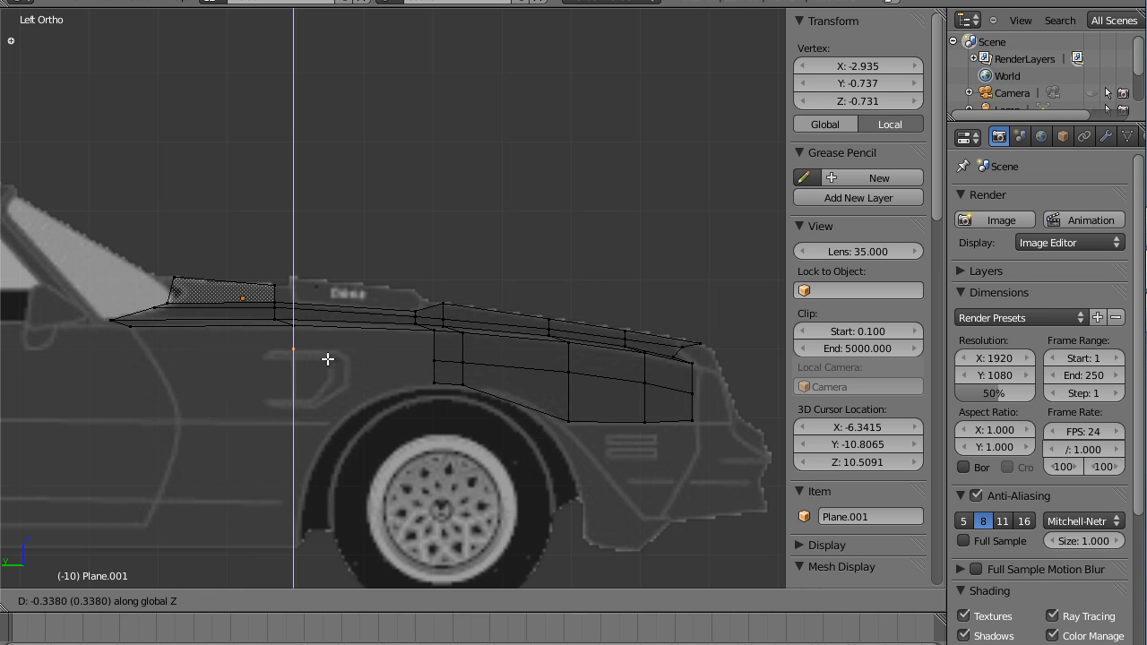
click(326, 359)
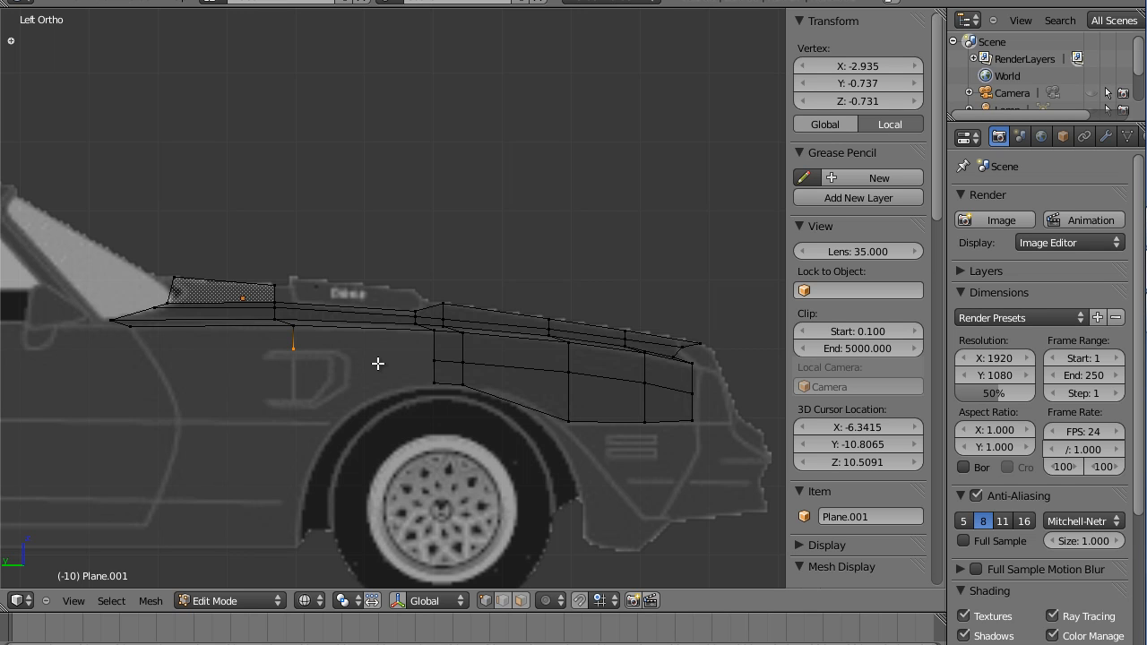
Fill a face between the extruded vertex, the vertex above it and the front fender section's two upper rear vertices.
shift+right_click(296, 324)
shift+right_click(422, 339)
shift+right_click(432, 358)
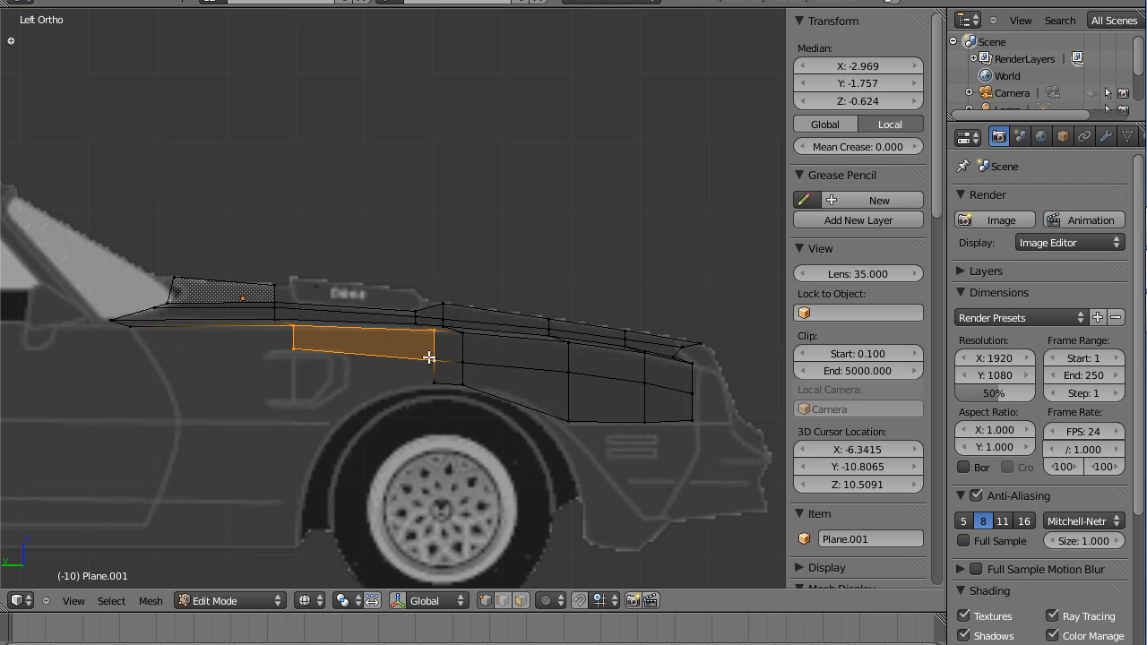
Extrude the fender's rearmost upper vertex about 0.39 down along Z, then shift it about 0.27 forward along negative Y.
right_click(134, 328)
key(g)
key(z)
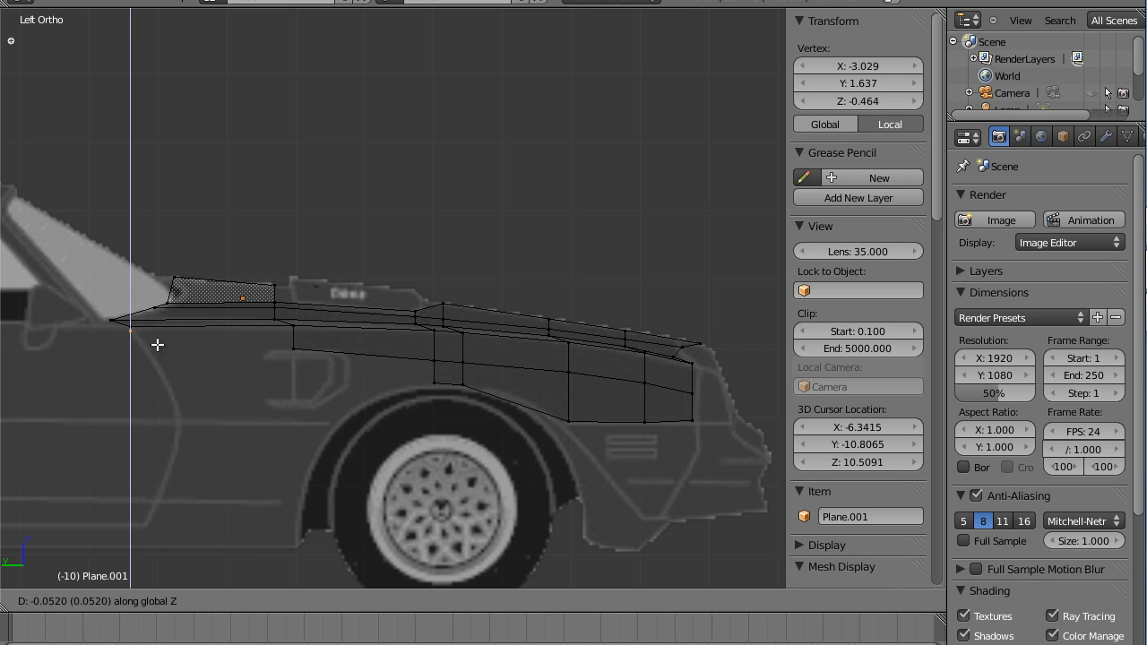
click(161, 355)
key(g)
key(y)
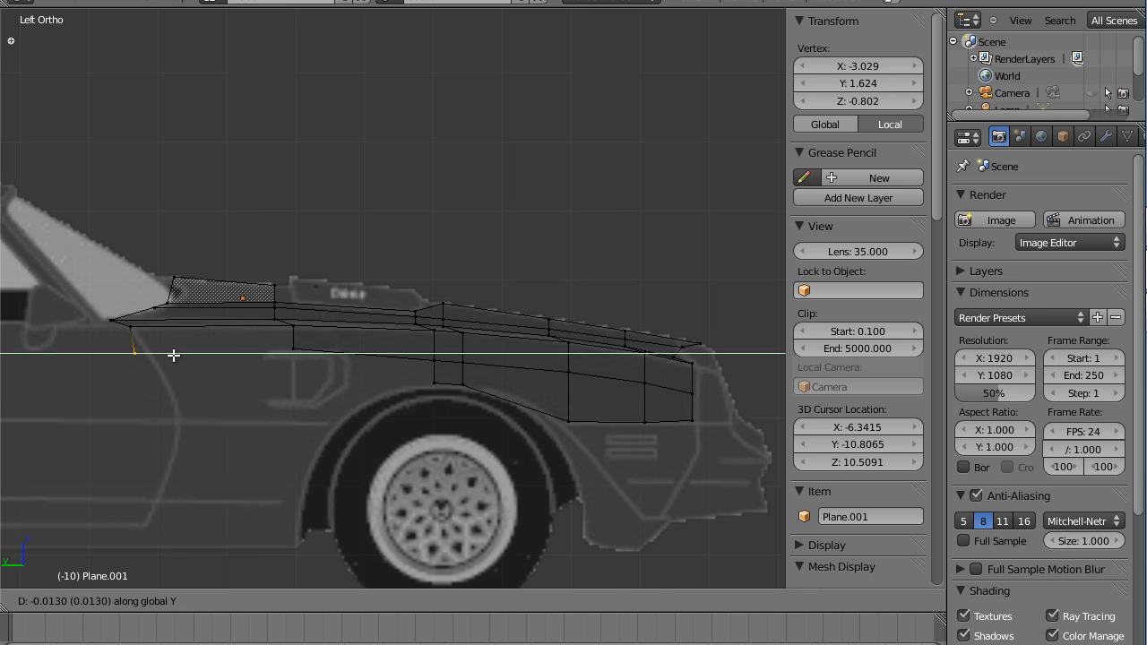
click(182, 356)
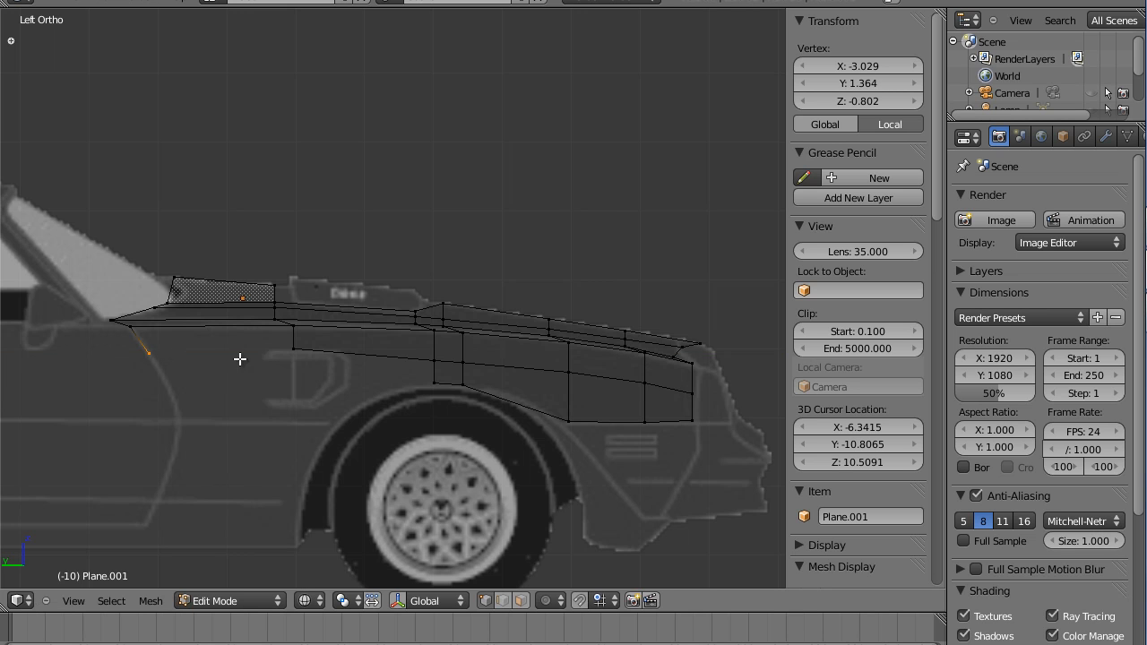
Fill the rear fender face between the two extruded lower vertices and the two upper-edge vertices.
shift+right_click(291, 352)
shift+right_click(290, 329)
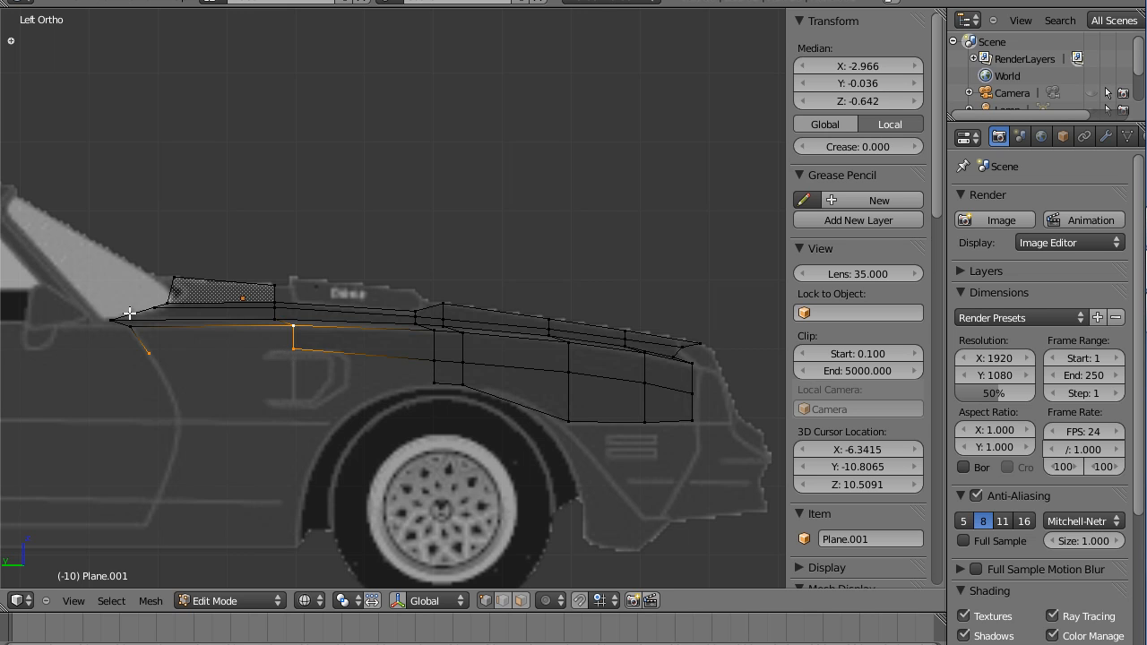
shift+right_click(133, 329)
key(f)
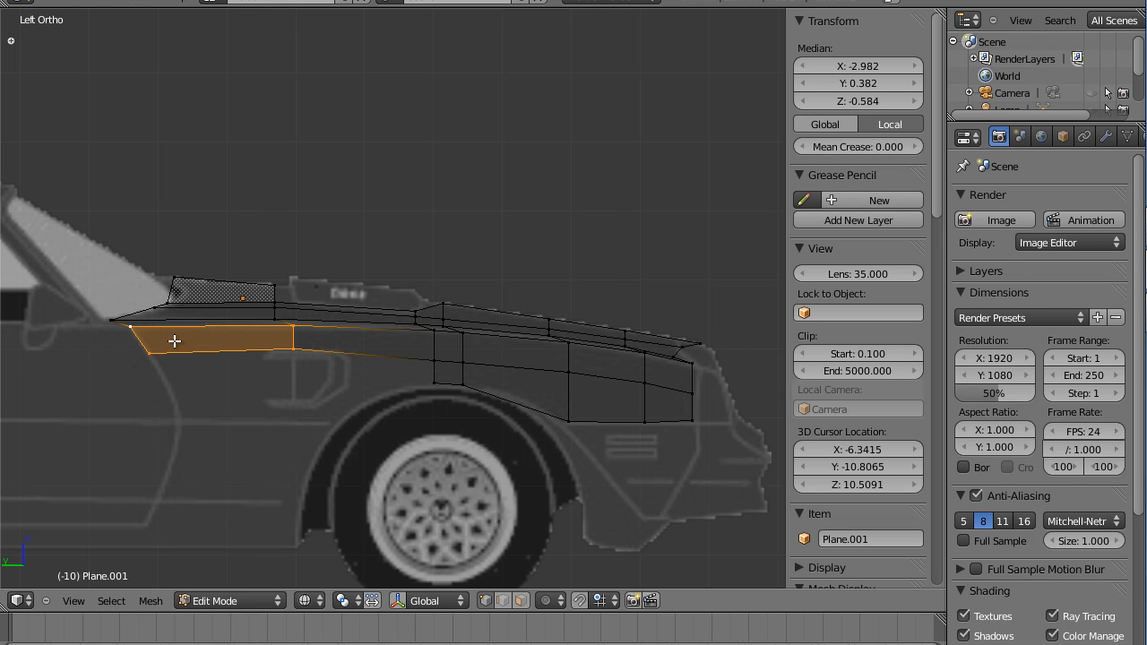
Select the two lower vertices of the new rear fender strip and move them outward about 0.23 along negative X.
middle_drag(312, 361, 299, 414)
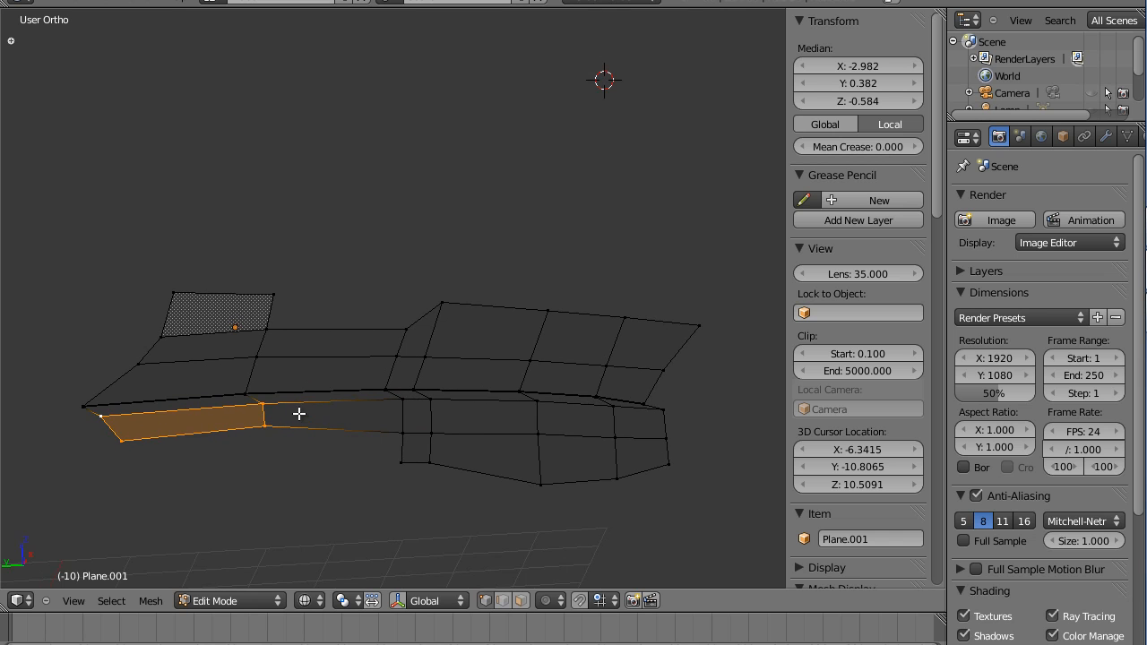
click(81, 600)
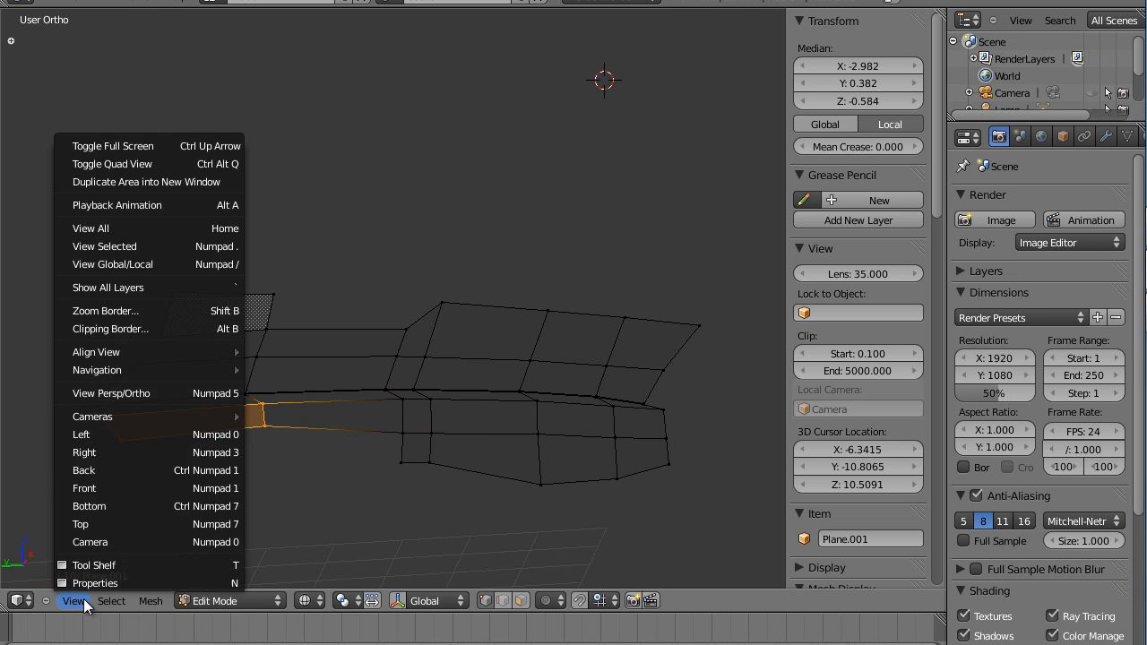
click(99, 434)
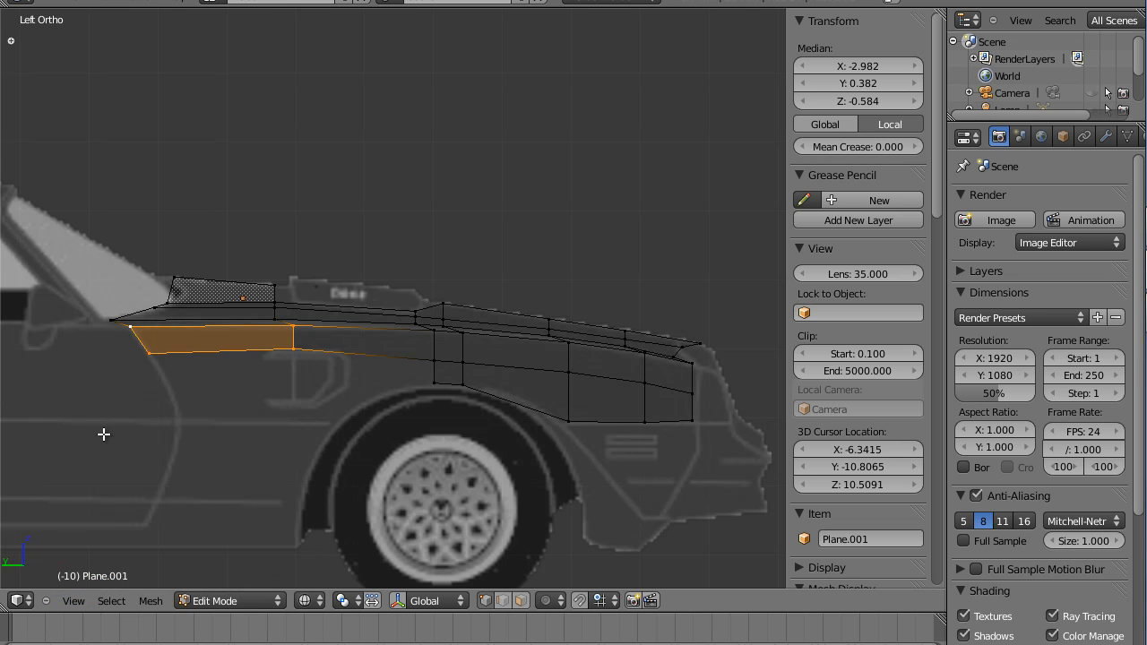
click(73, 601)
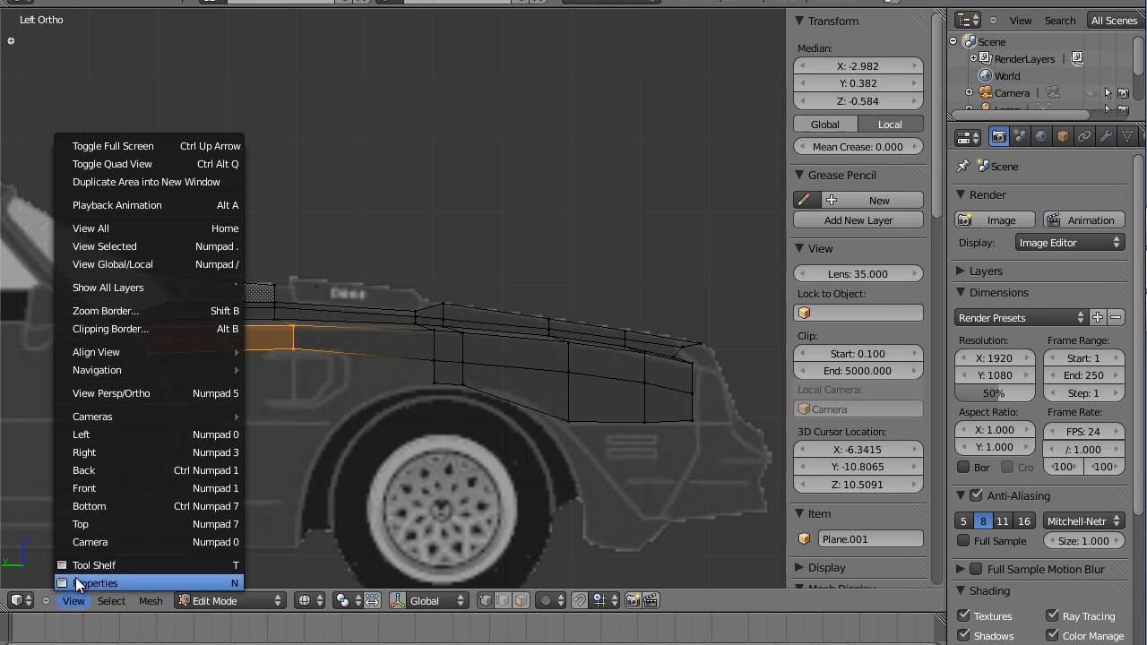
click(93, 523)
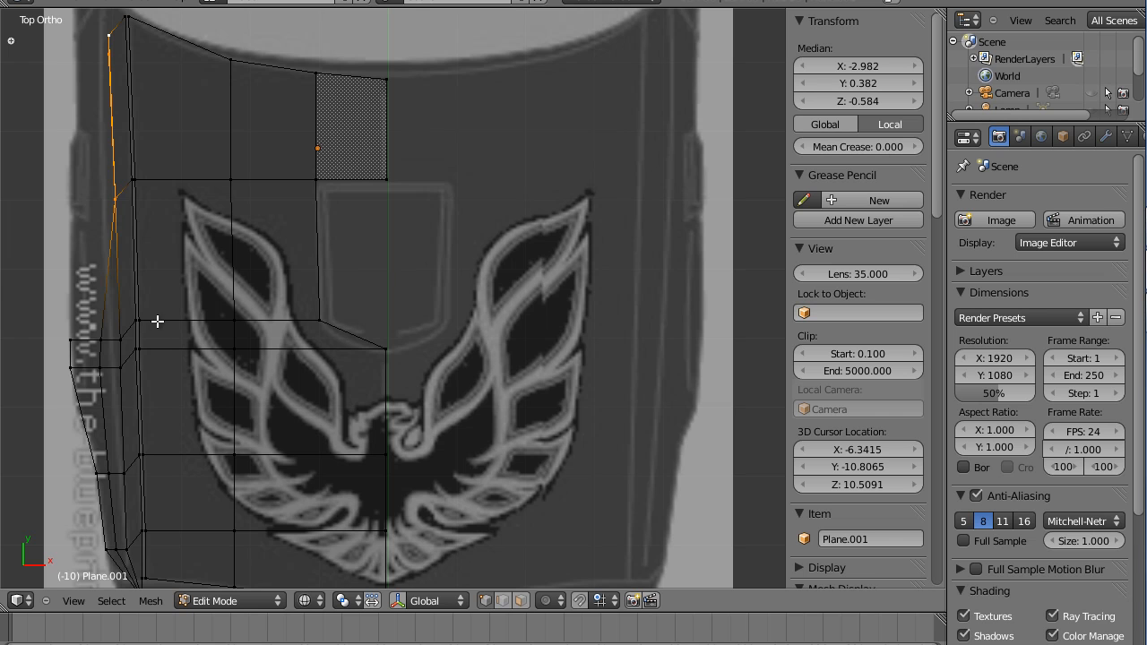
middle_drag(110, 243, 131, 215)
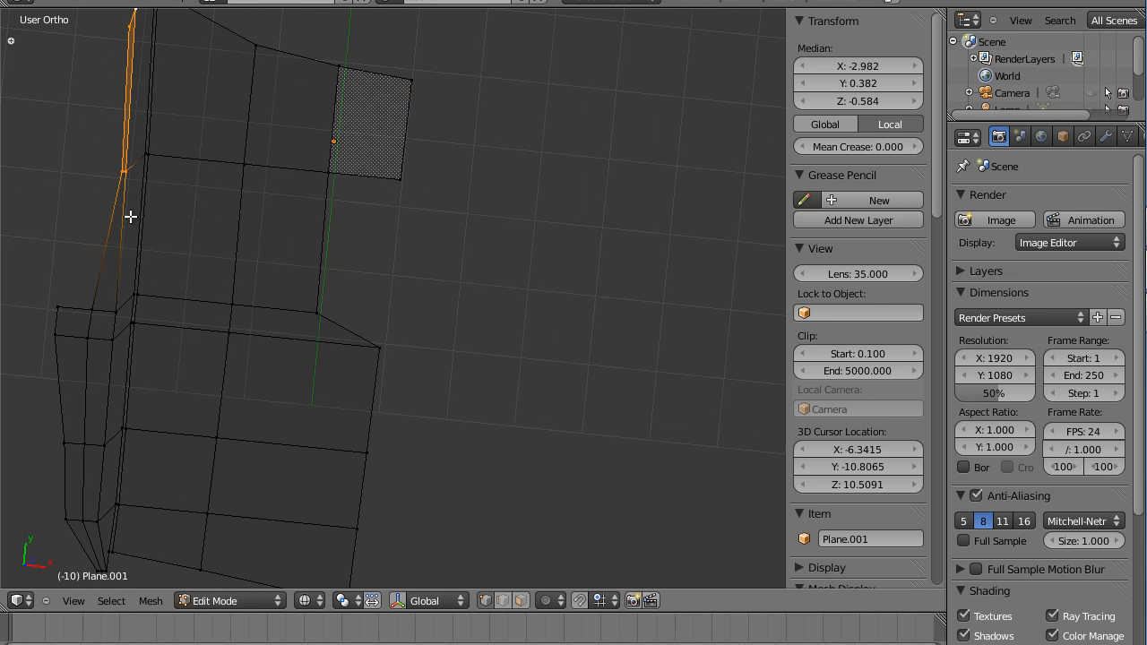
right_click(122, 36)
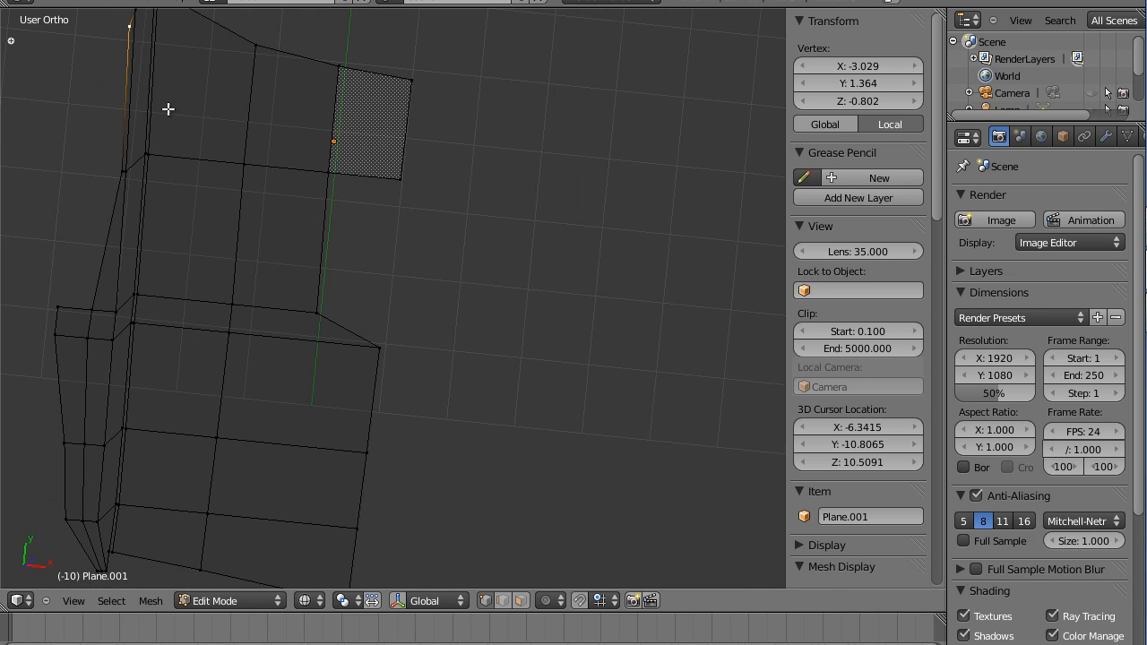
shift+right_click(110, 168)
key(g)
key(x)
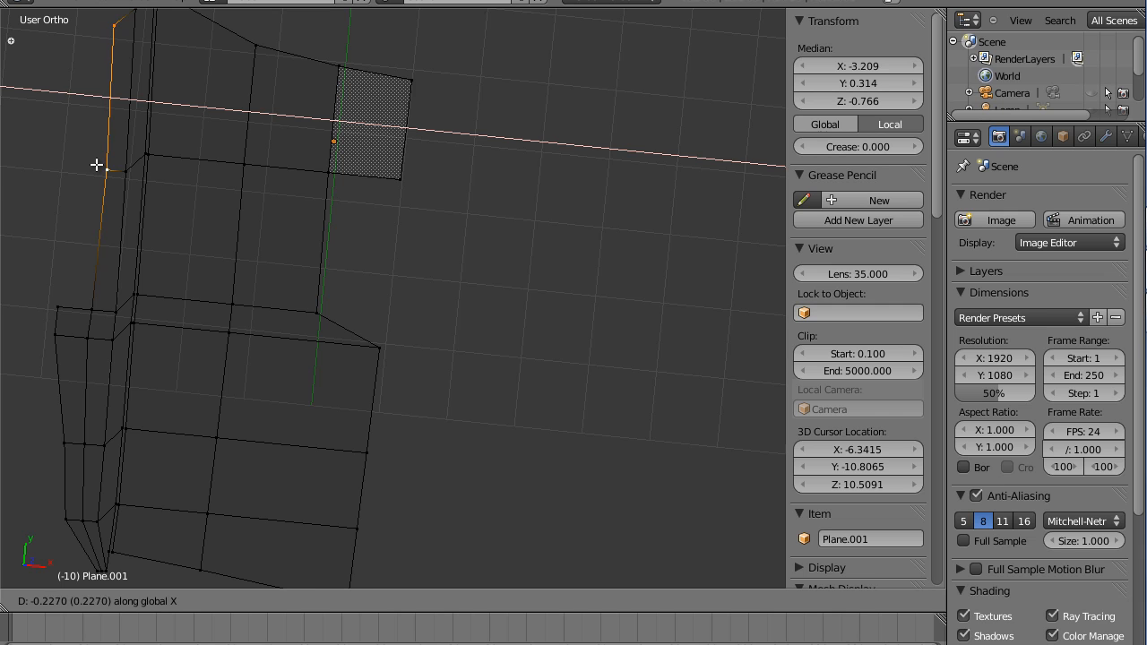
click(97, 164)
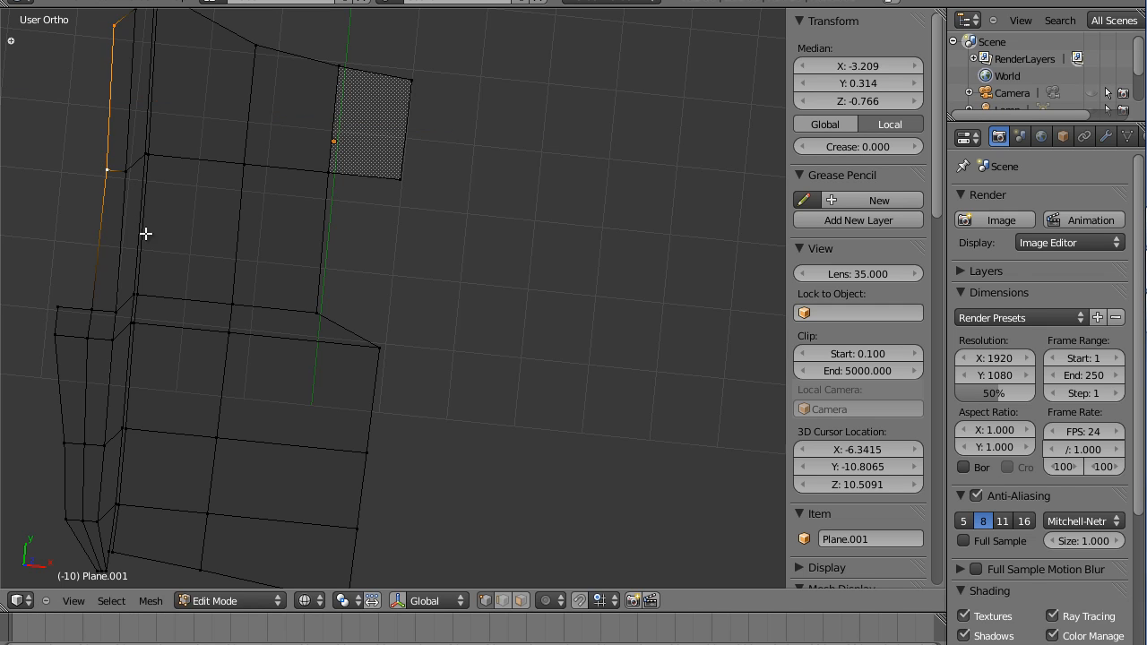
Compare the hood and fender with the top, front and left blueprints as a shaded surface in Weight Paint mode.
click(75, 602)
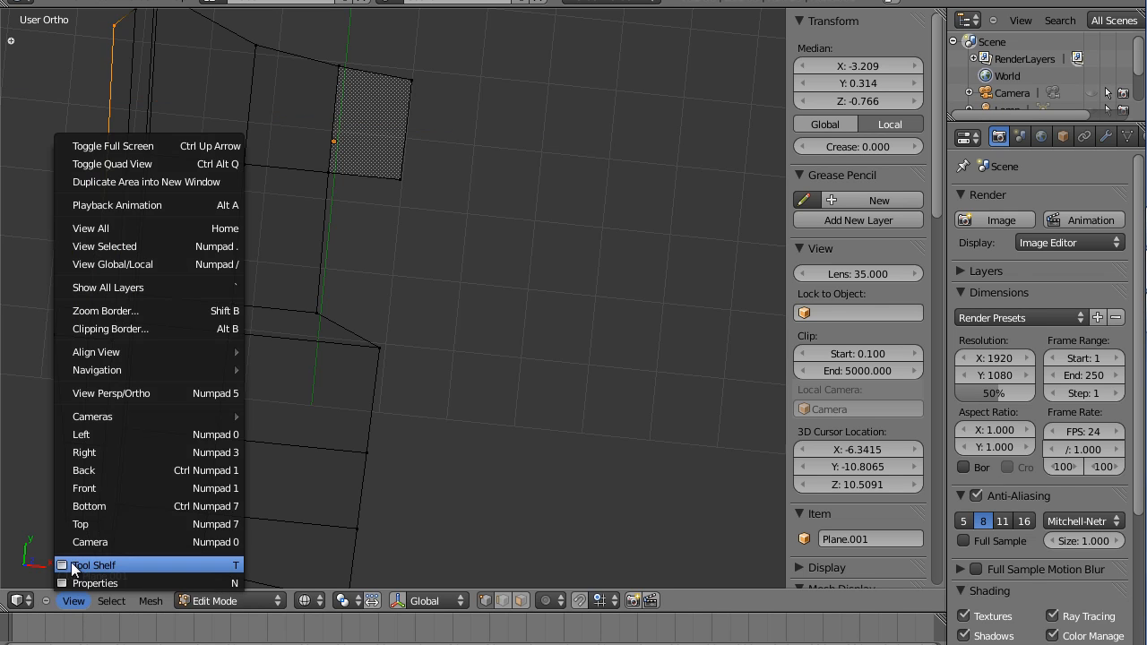
click(80, 525)
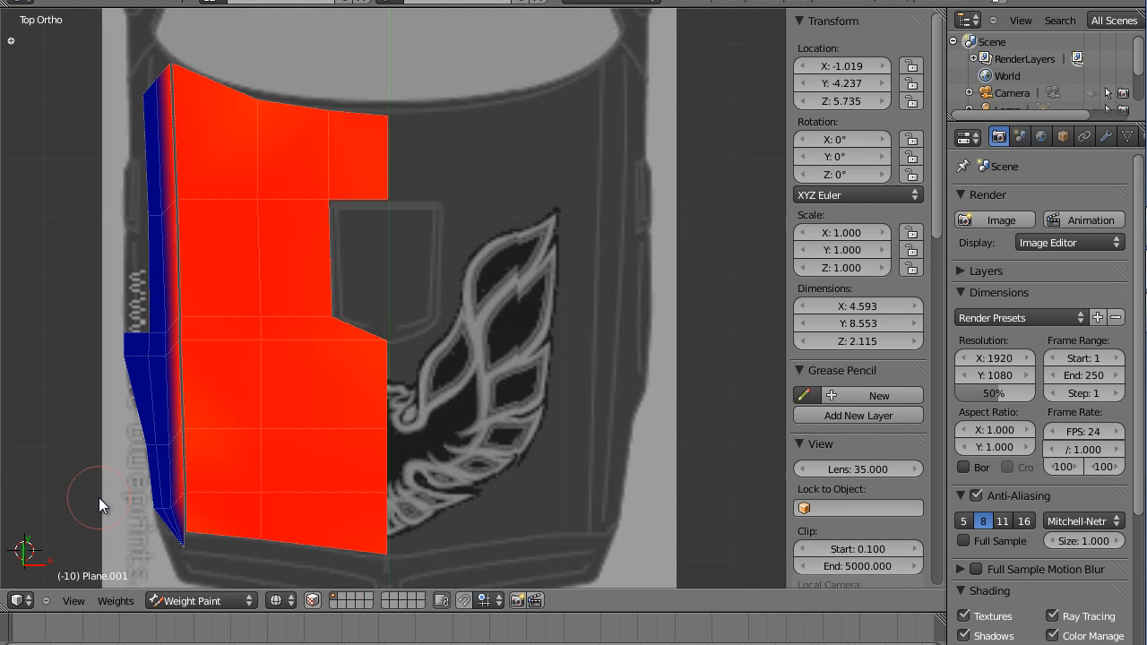
click(73, 601)
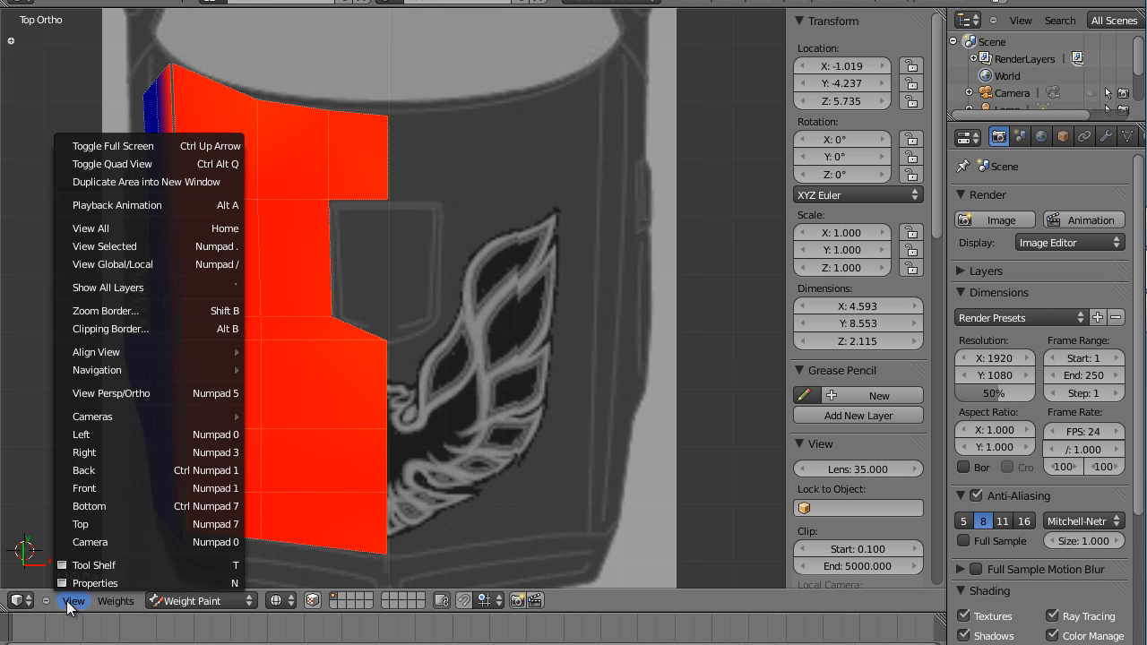
click(94, 489)
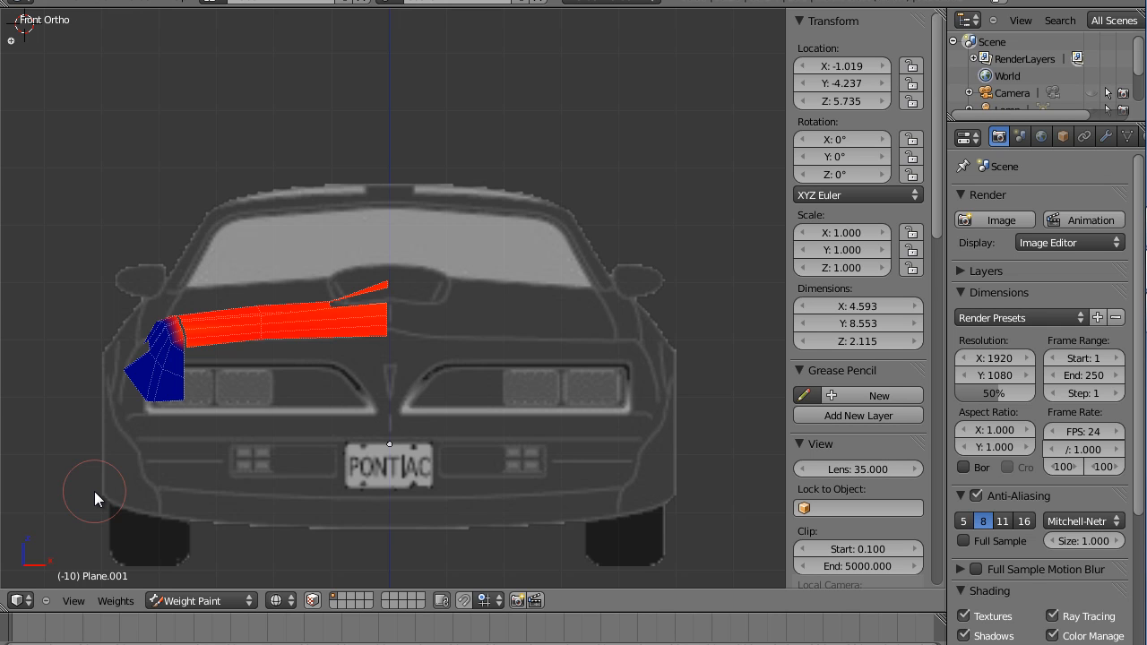
key(Tab)
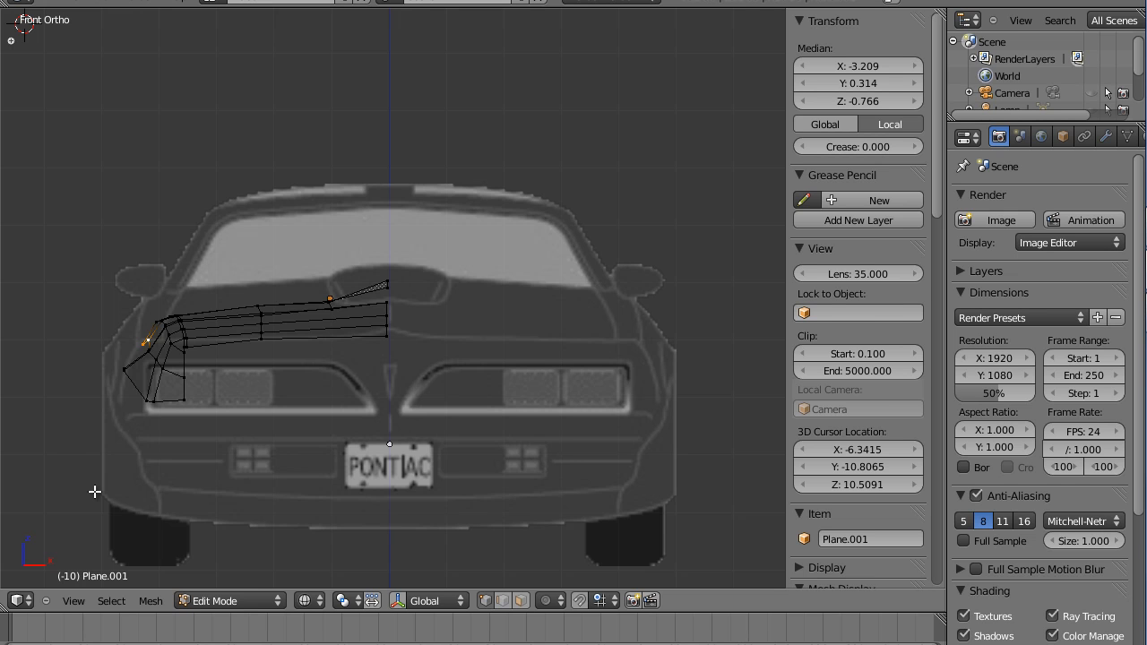
key(Tab)
click(71, 601)
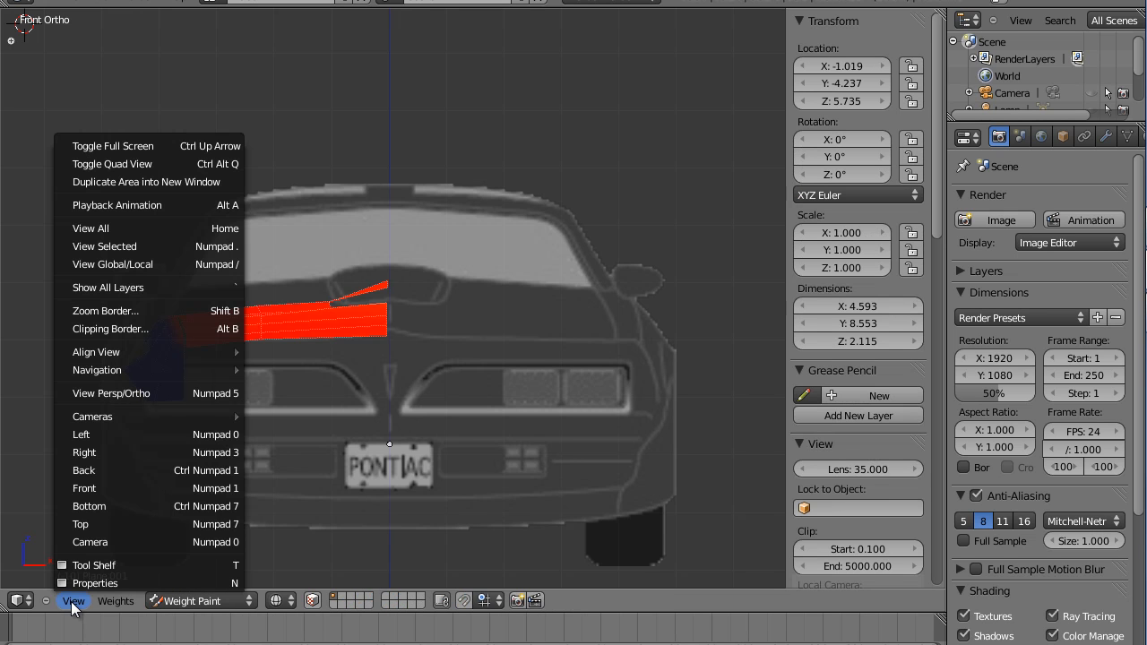
click(100, 523)
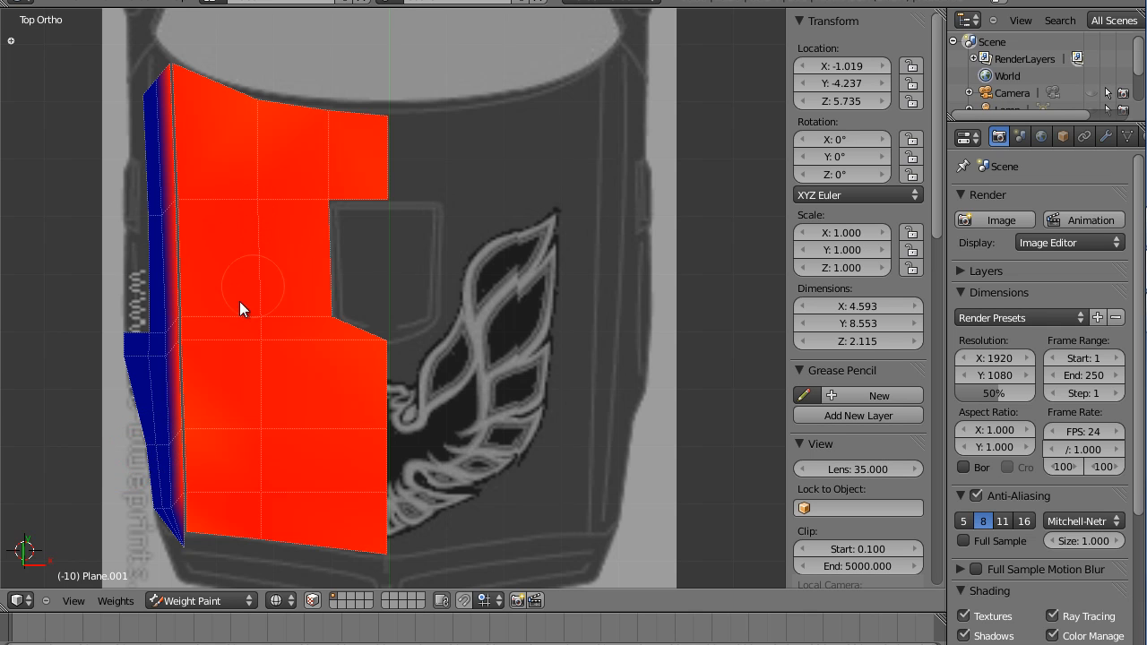
click(74, 601)
click(104, 434)
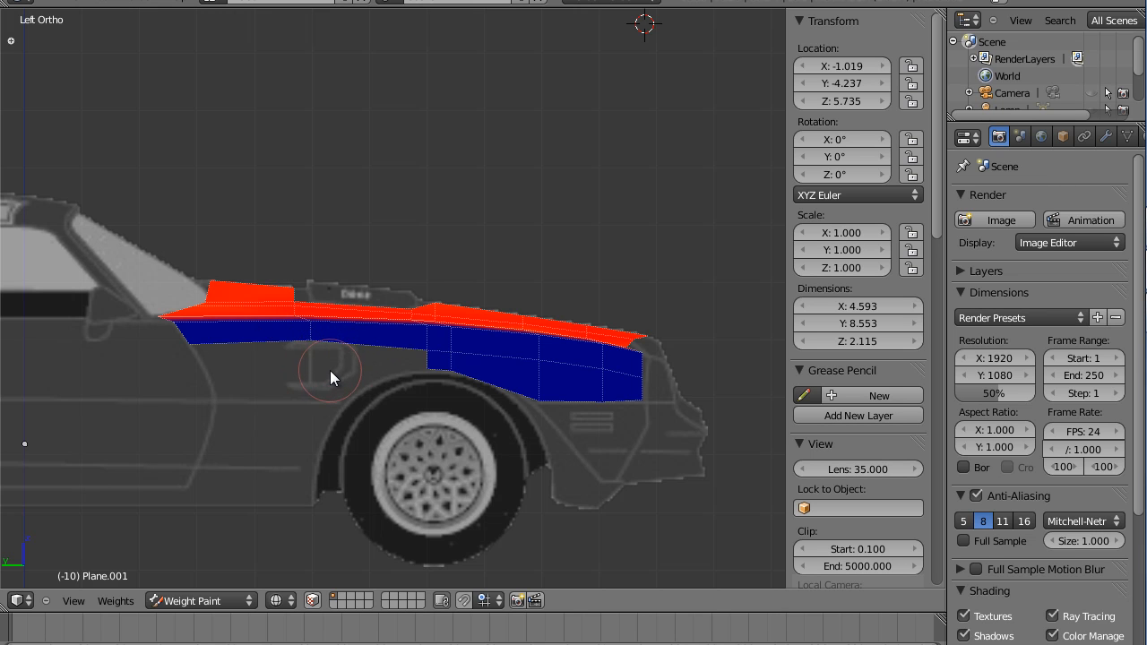
In Edit Mode, add a loop cut across the fender strip between the vent and wheel arch and slide it slightly rearward.
key(Tab)
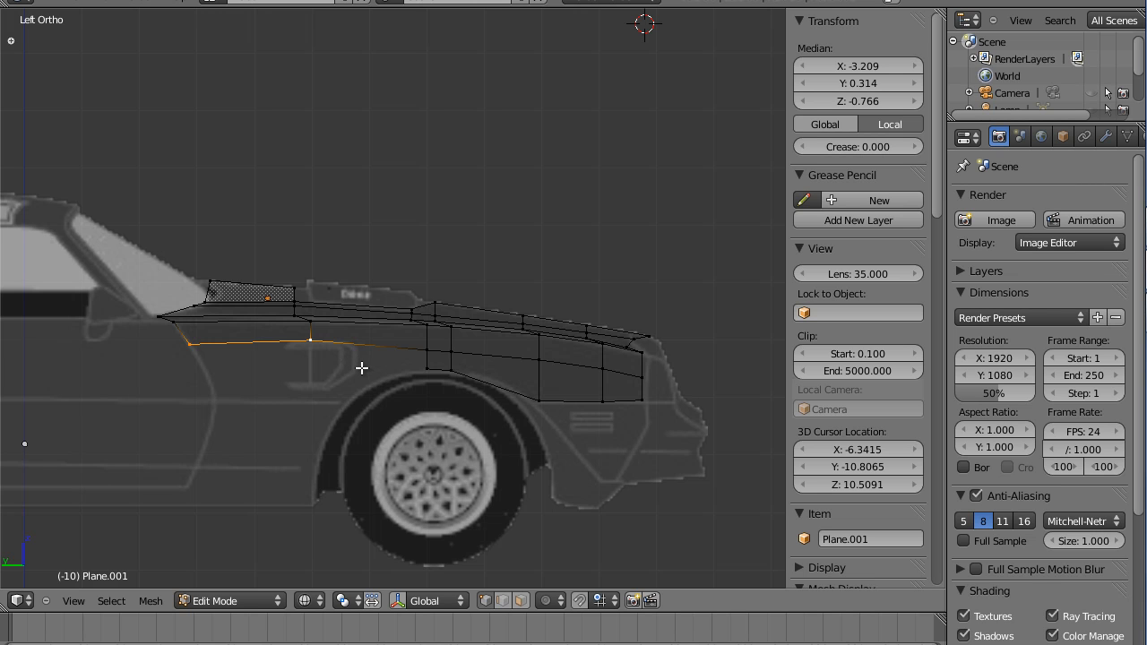
key(a)
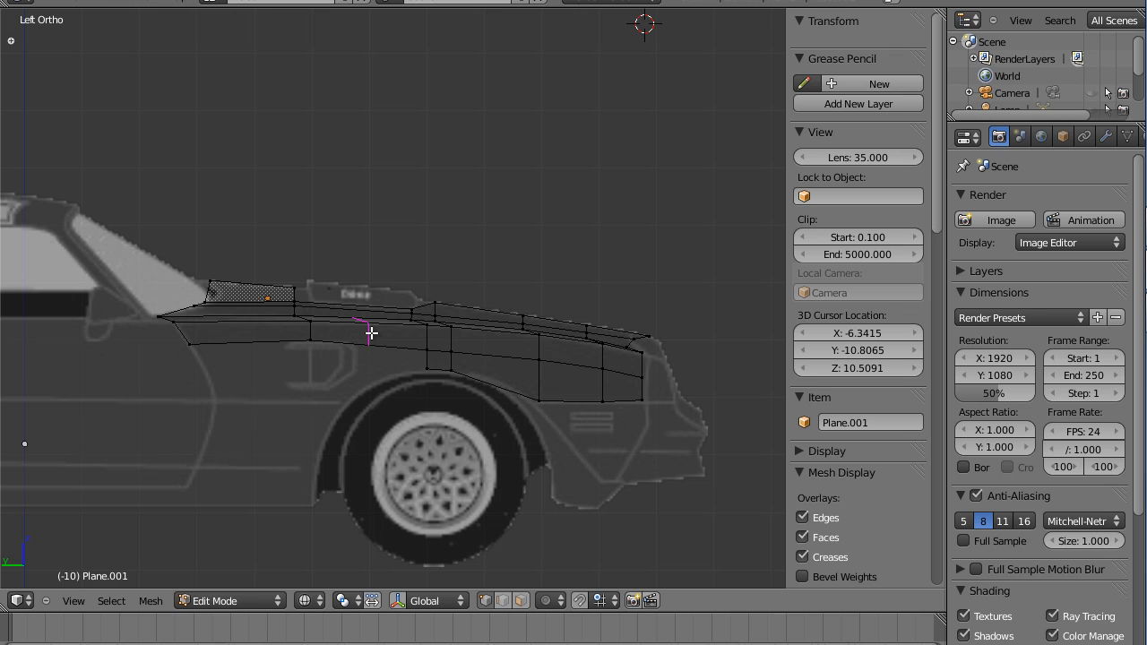
click(371, 335)
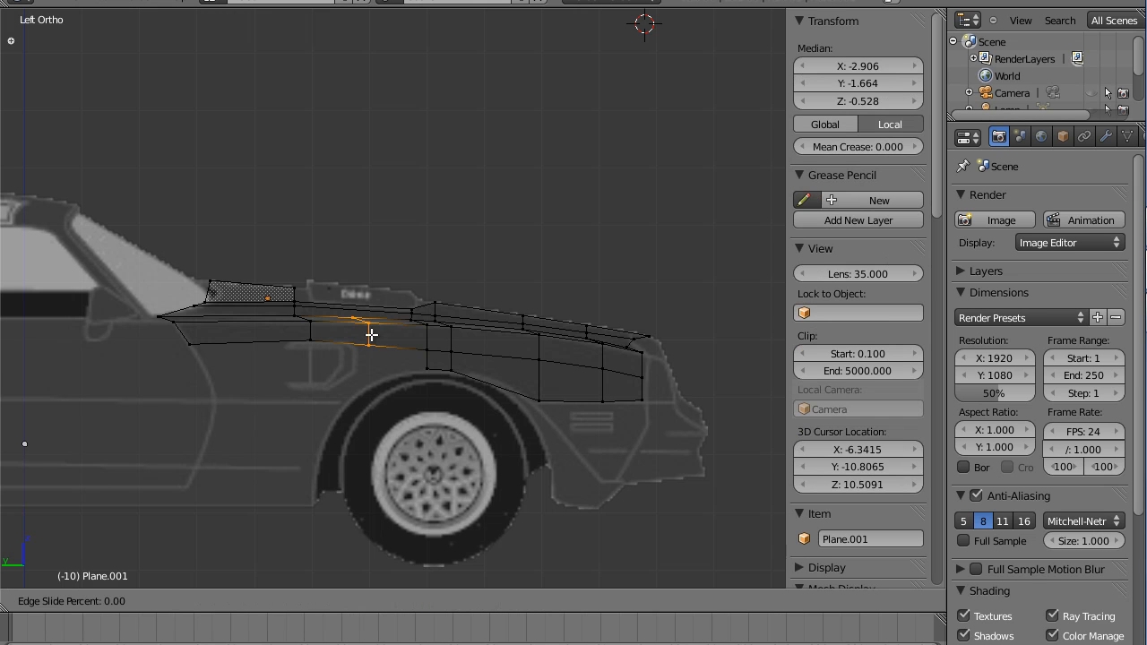
click(359, 335)
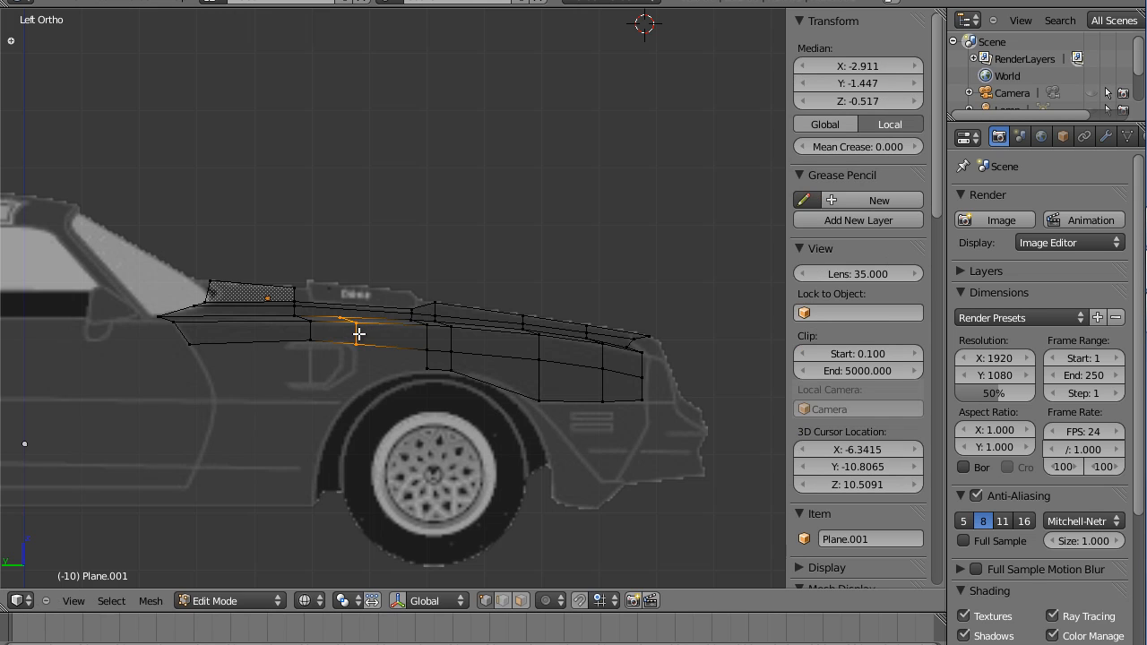
Add a loop cut across the rearmost fender strip and slide it forward by about 0.58, near the rear of the side vent.
key(a)
key(a)
key(a)
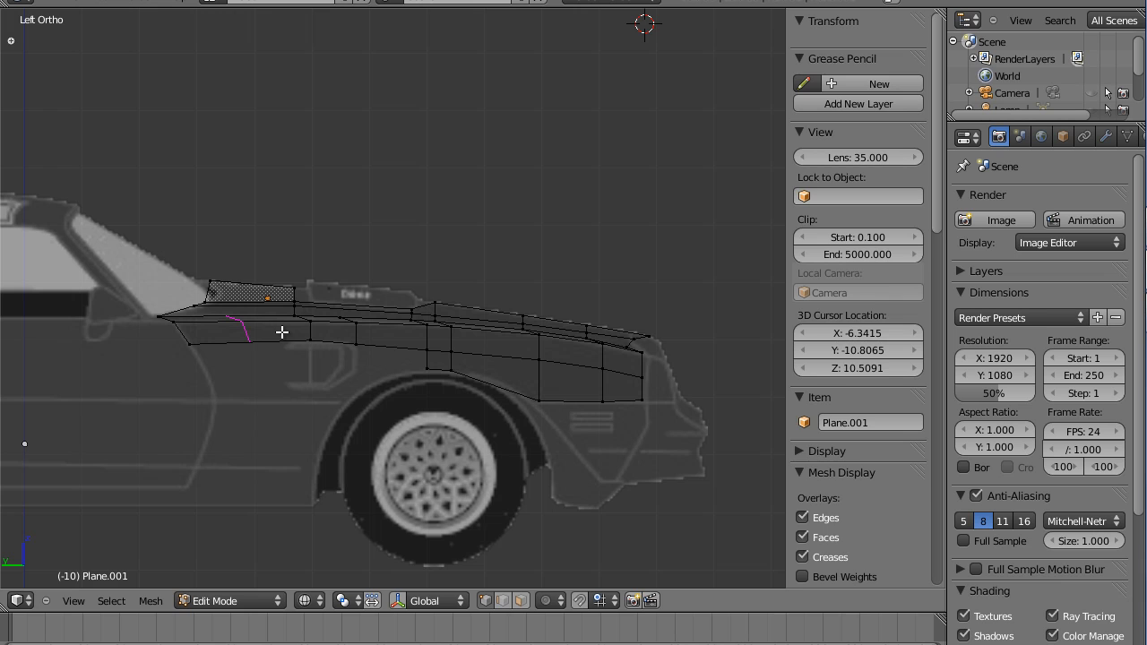
alt+right_click(283, 331)
key(g)
key(g)
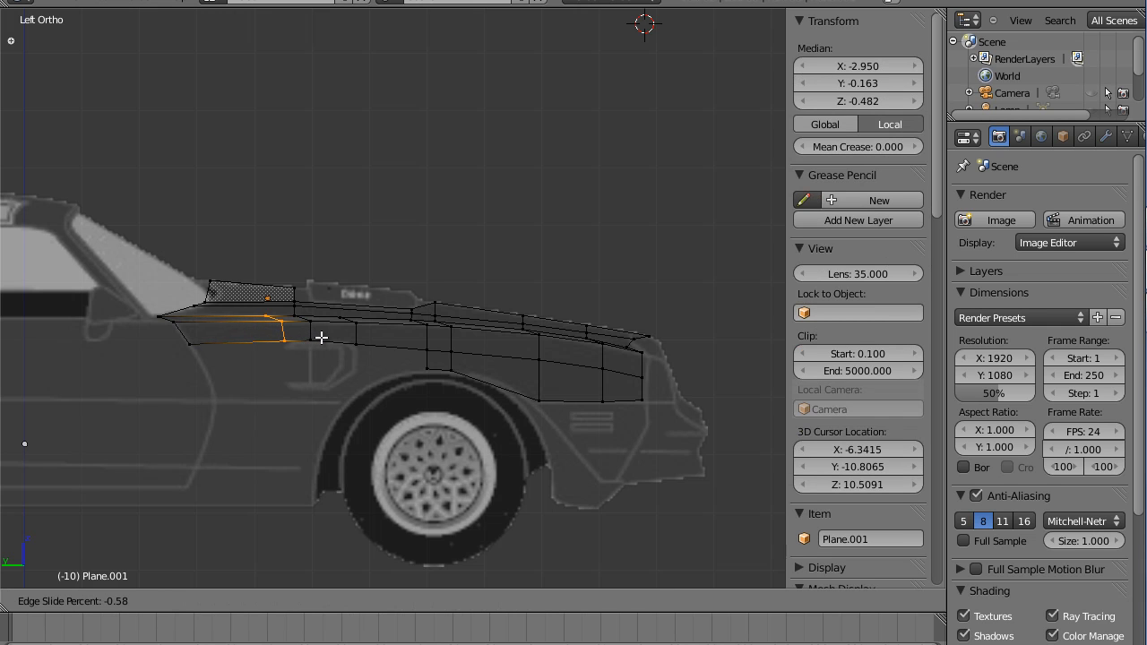
click(321, 337)
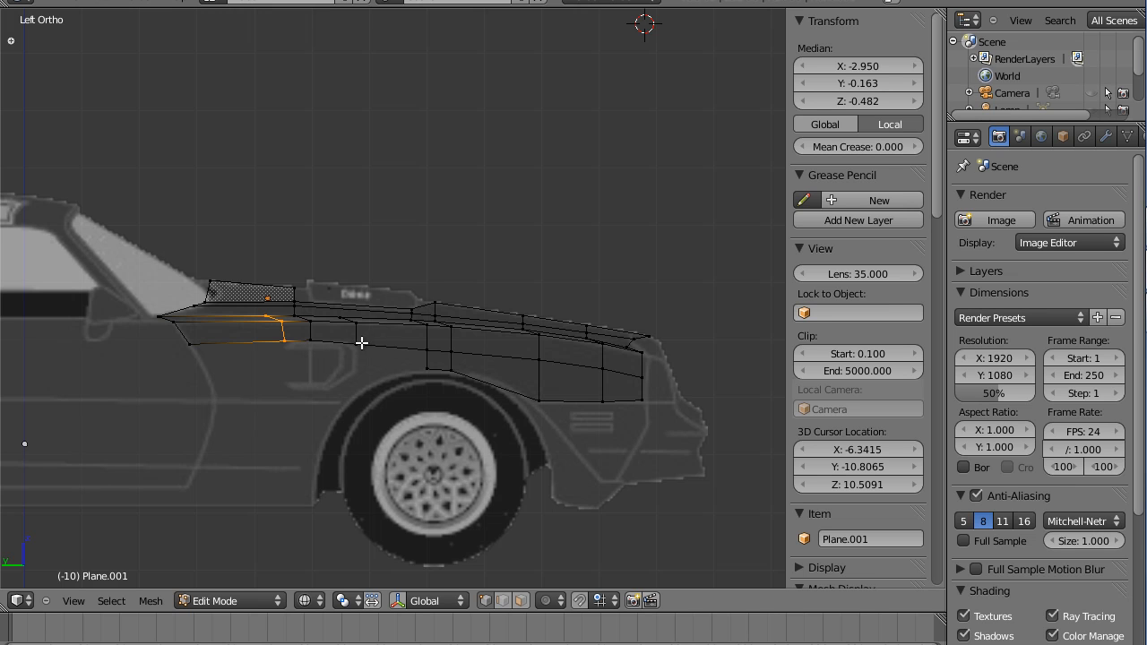
Extrude the front loop cut's lower vertex about 0.48 down along Z and fill the face between it and the panel above the wheel arch.
right_click(362, 342)
key(g)
key(z)
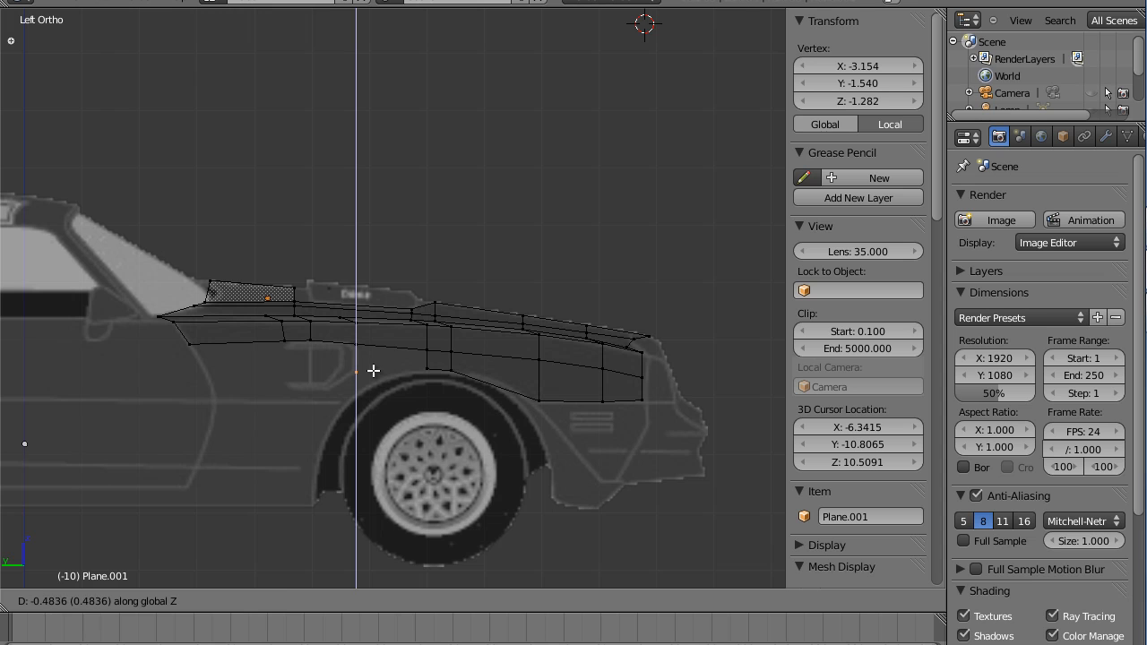
click(373, 370)
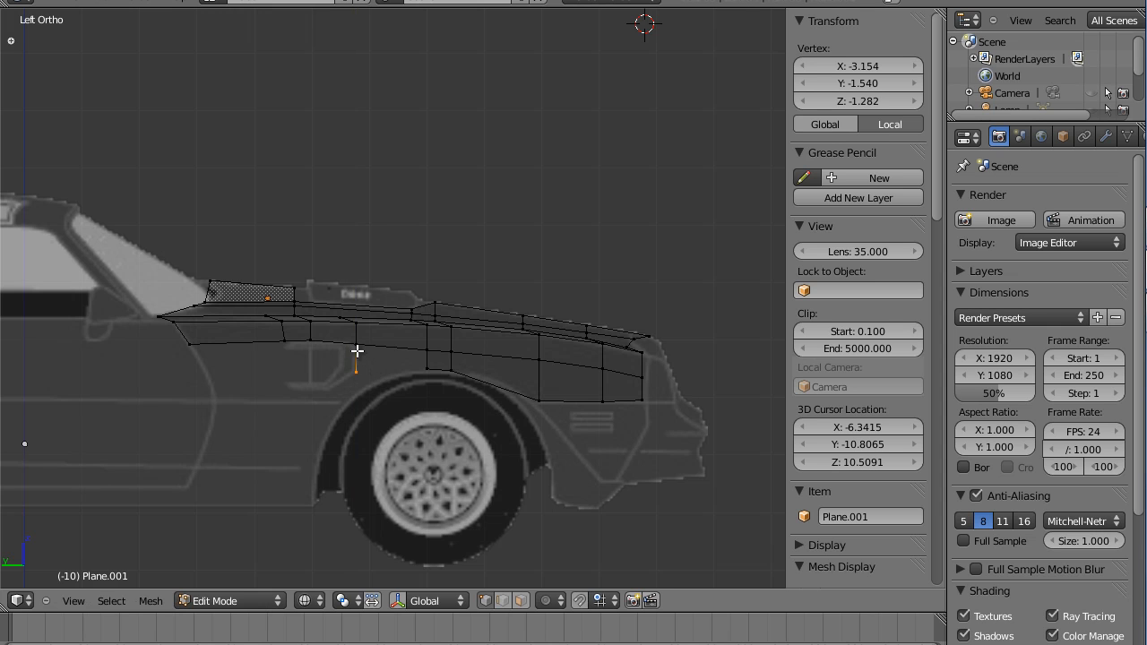
shift+click(426, 351)
shift+click(426, 368)
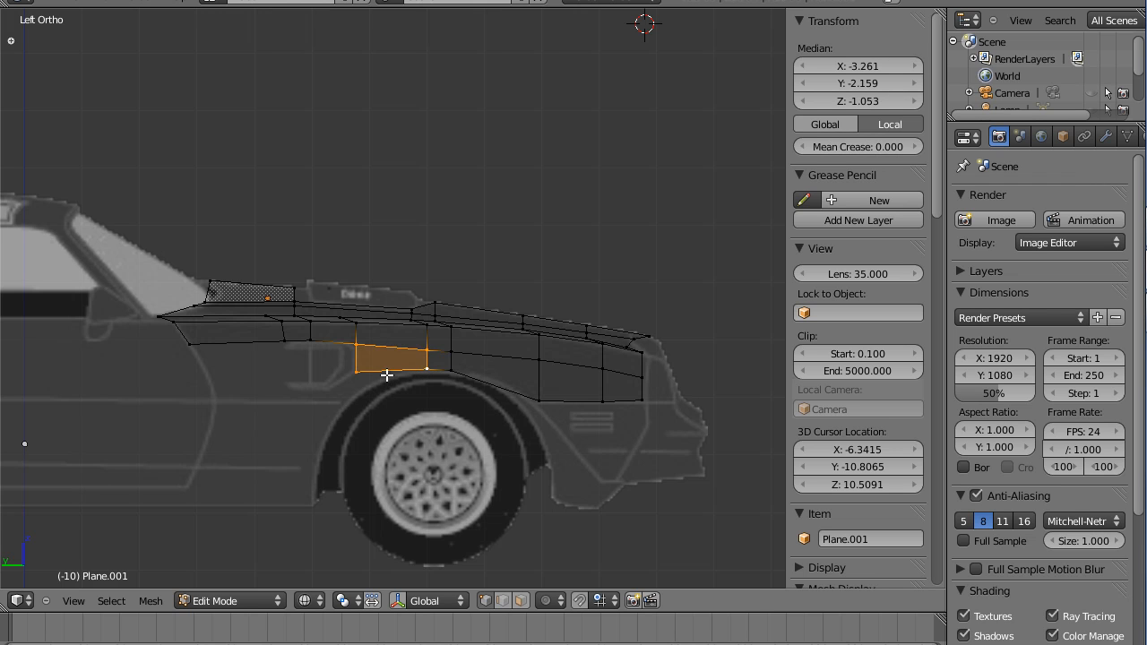